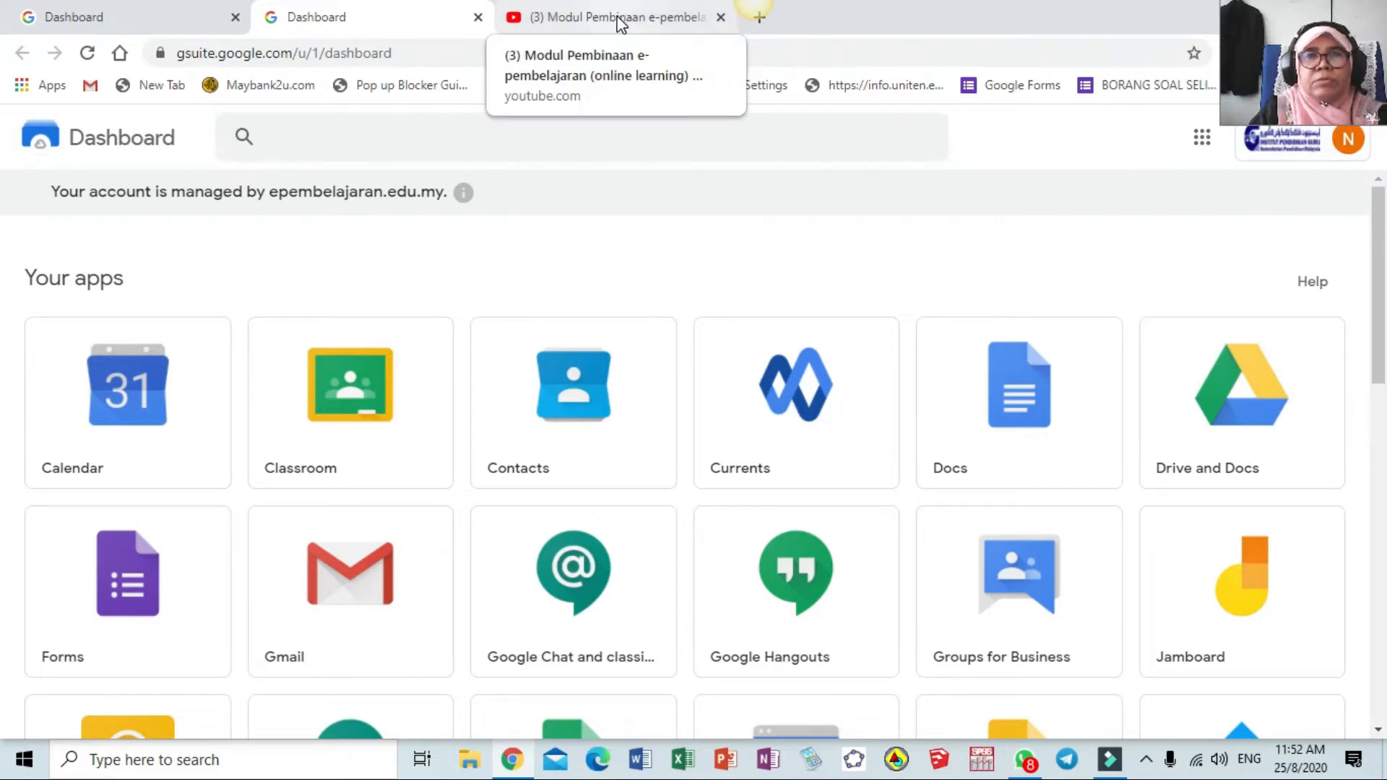
Pause the YouTube tutorial at 2:22 and return to the G Suite dashboard
click(620, 23)
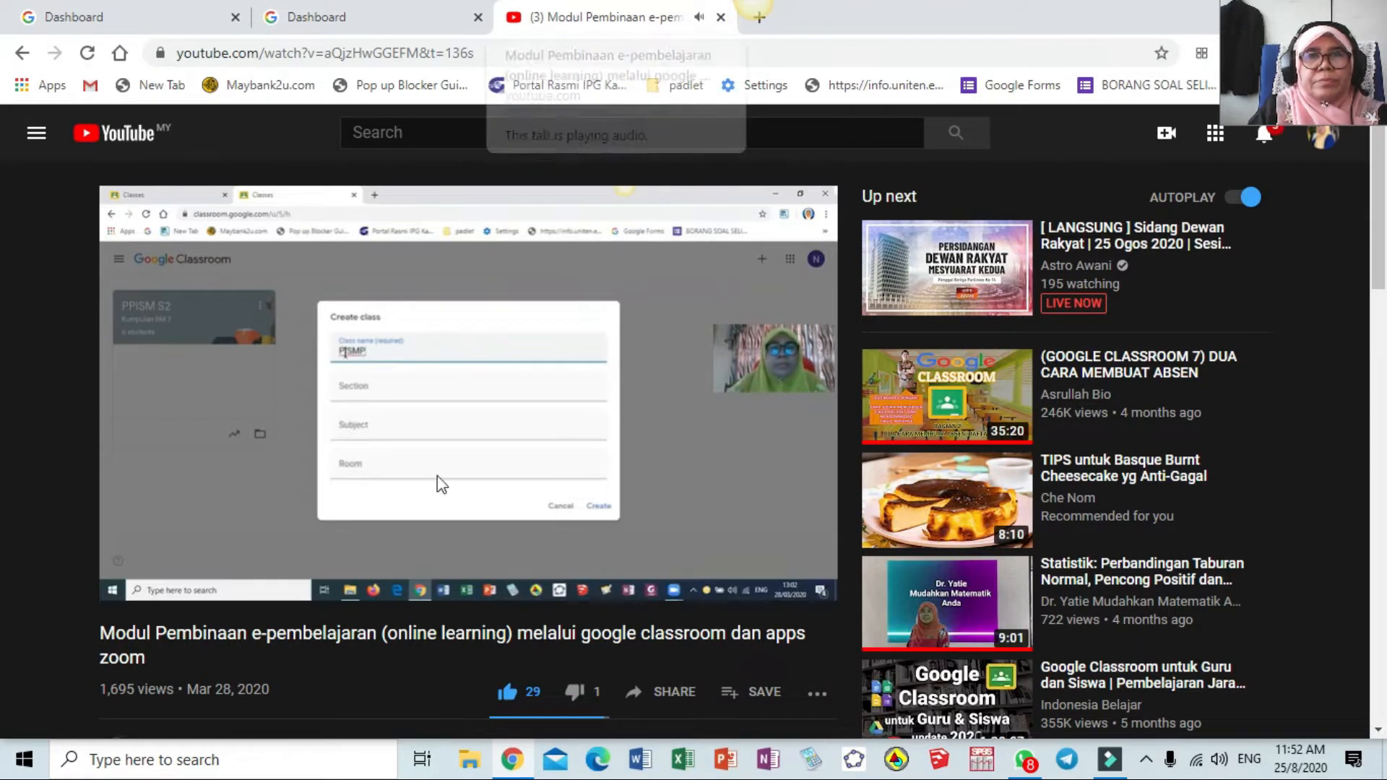
click(135, 582)
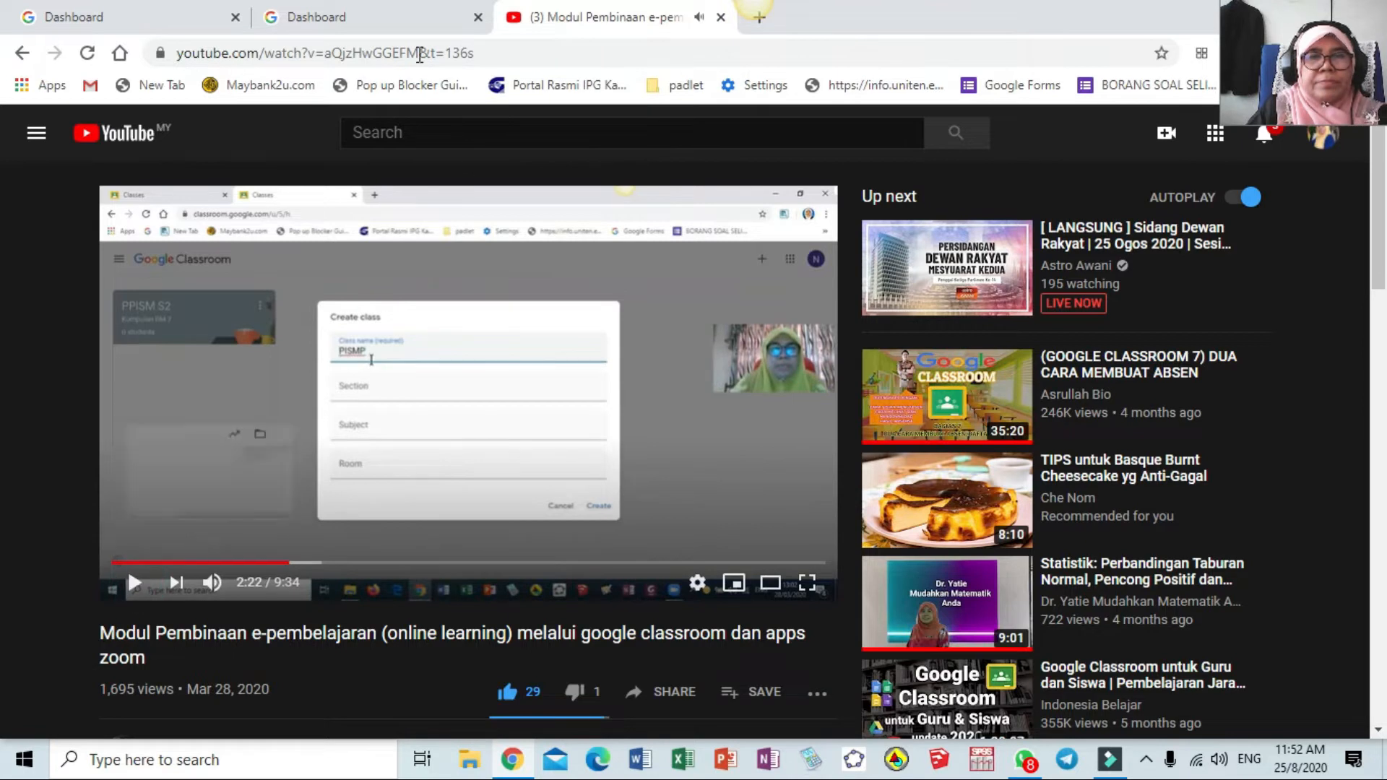
click(381, 20)
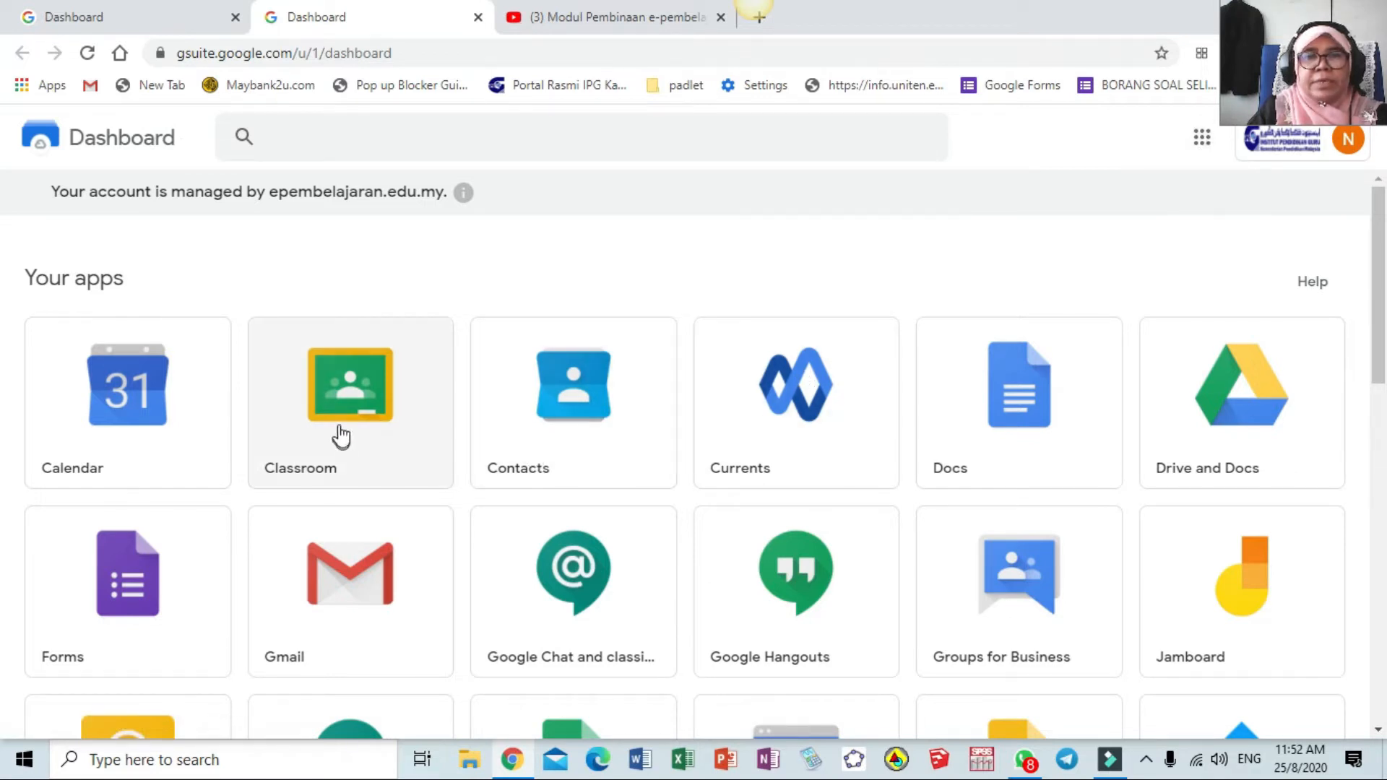
Open Google Classroom and go to the Matematik Asas class's Classwork page
click(363, 397)
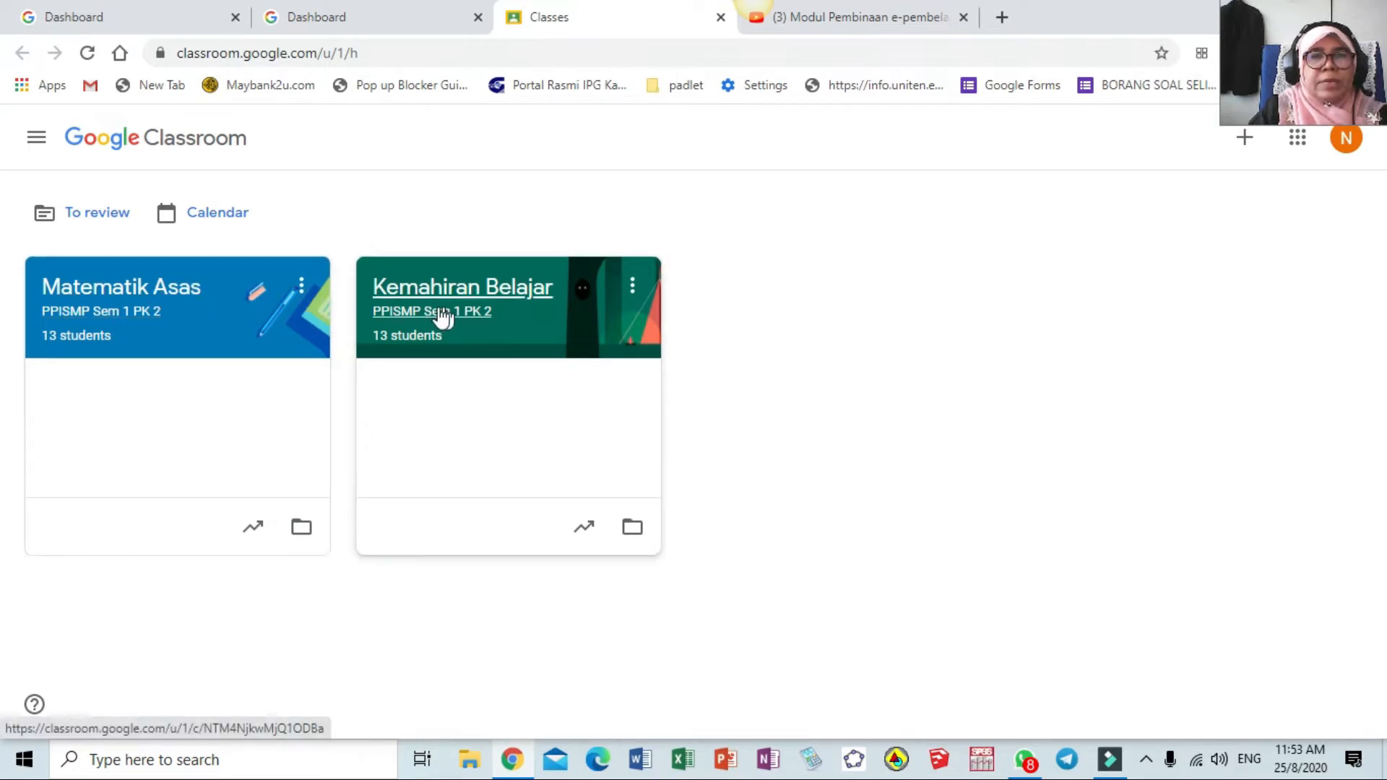
click(112, 292)
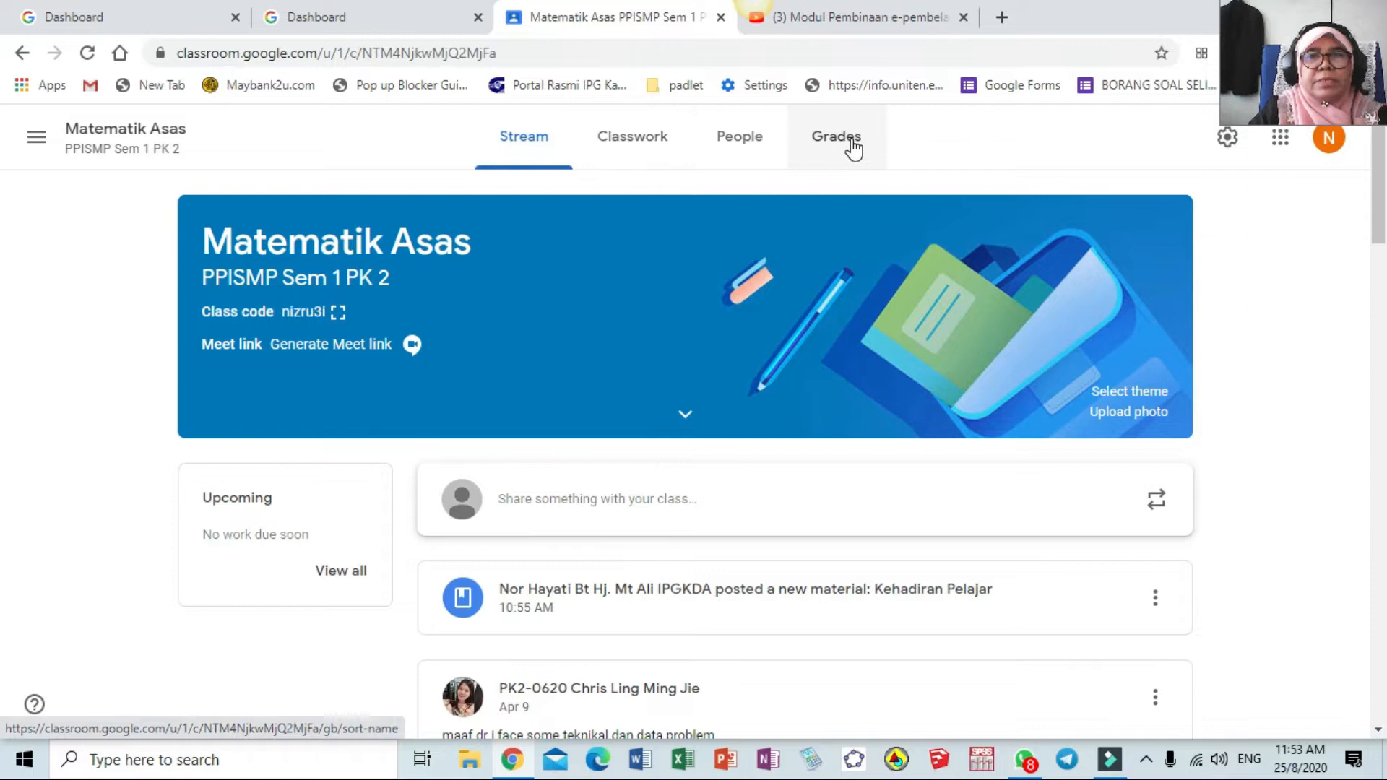
click(632, 144)
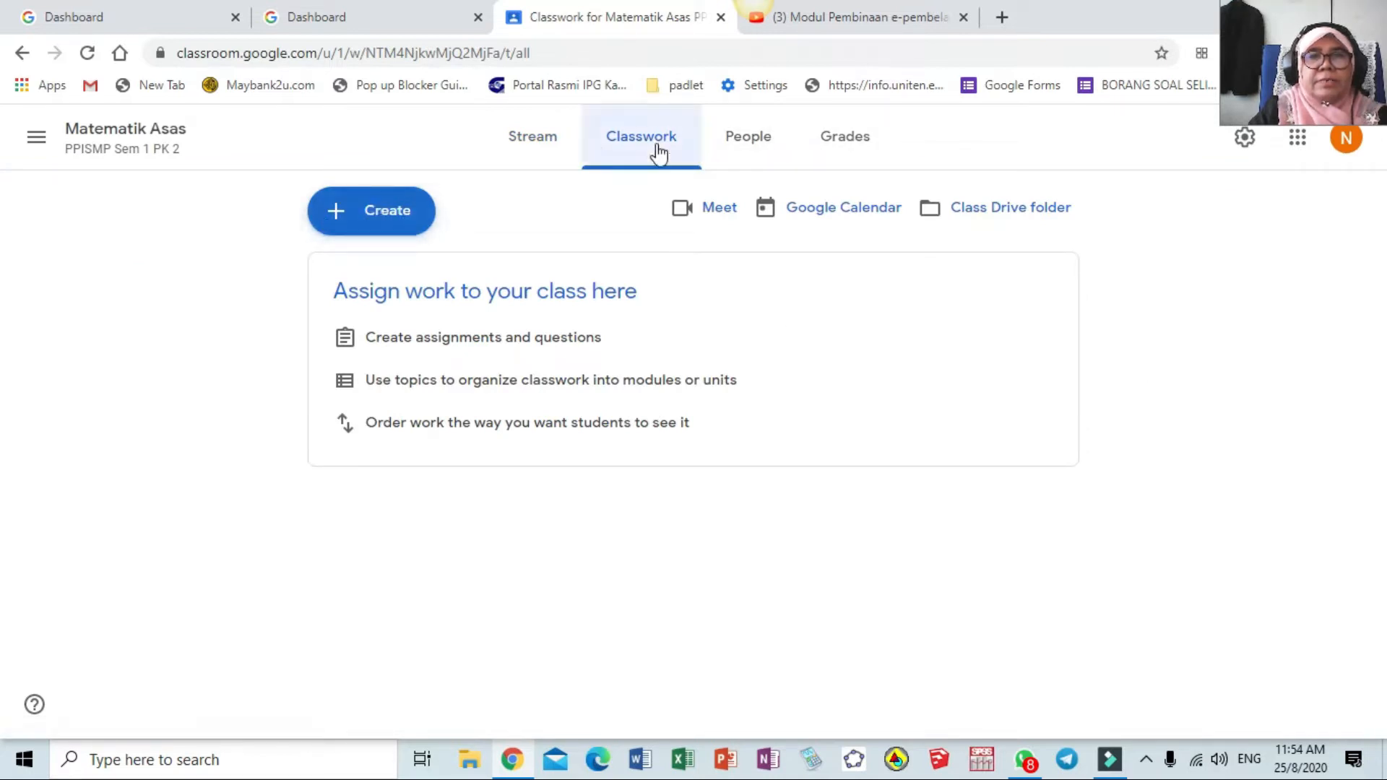
Start a new Material post in Matematik Asas titled KEHAADIRAN
click(375, 217)
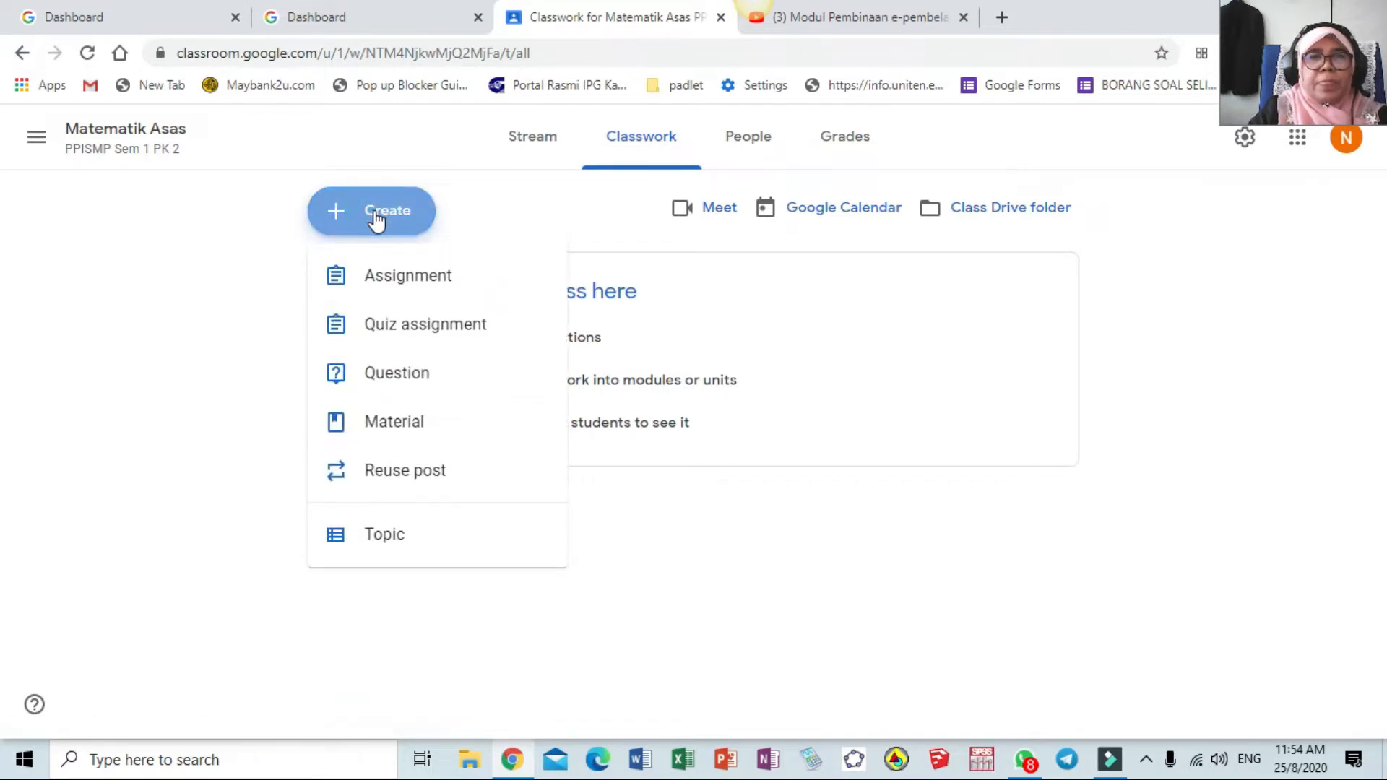
click(405, 434)
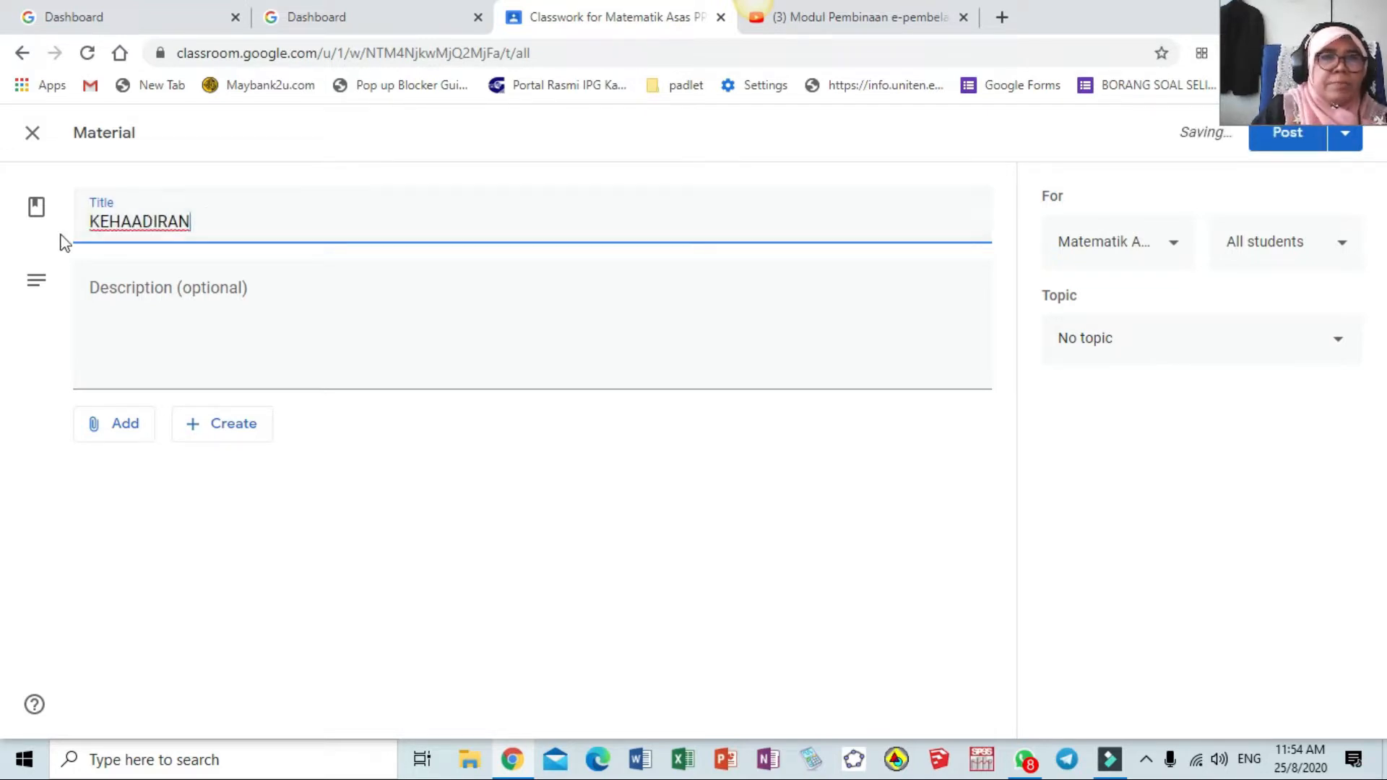
click(143, 224)
Correct the title to KEHADIRAN and add the description 'Sila daftar kehadiran terlebih dahulu sebelum kelas bermula.'
key(BackSpace)
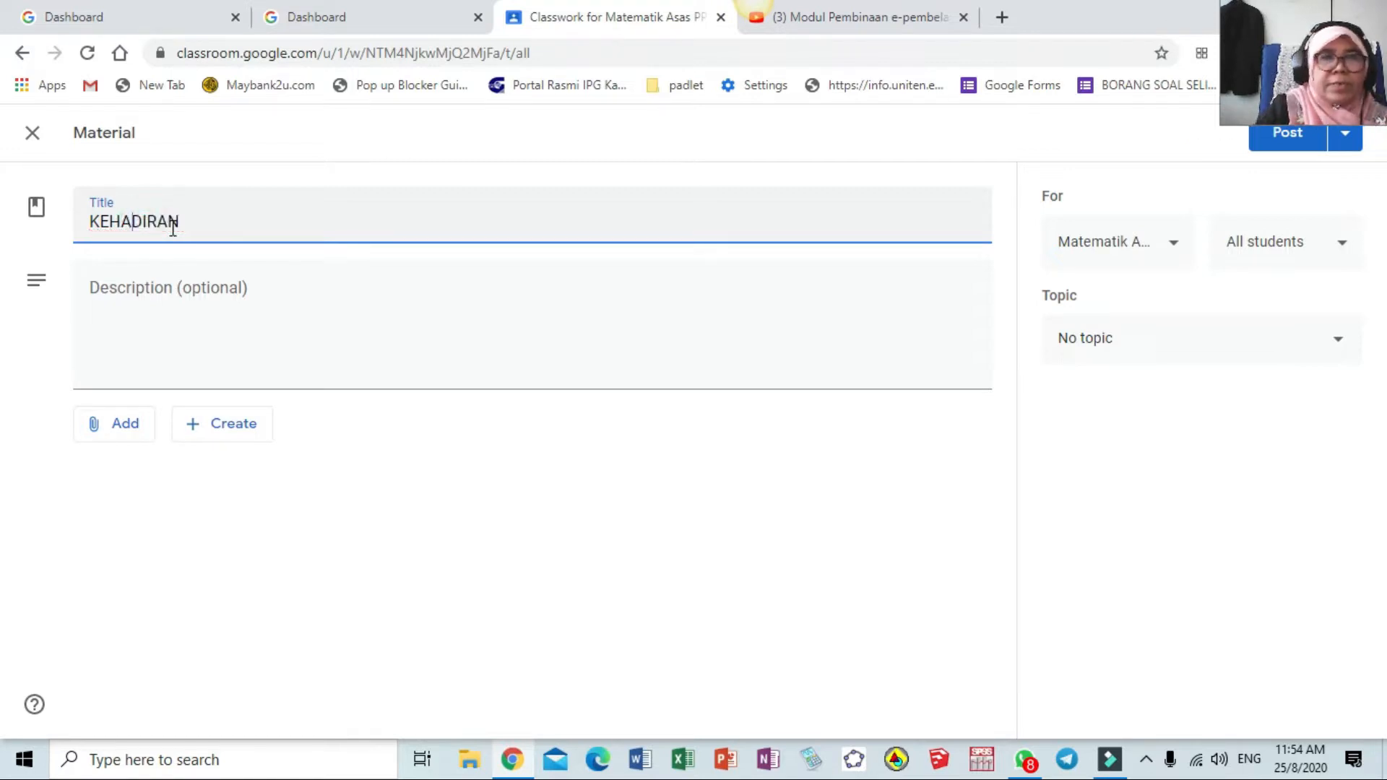
click(257, 304)
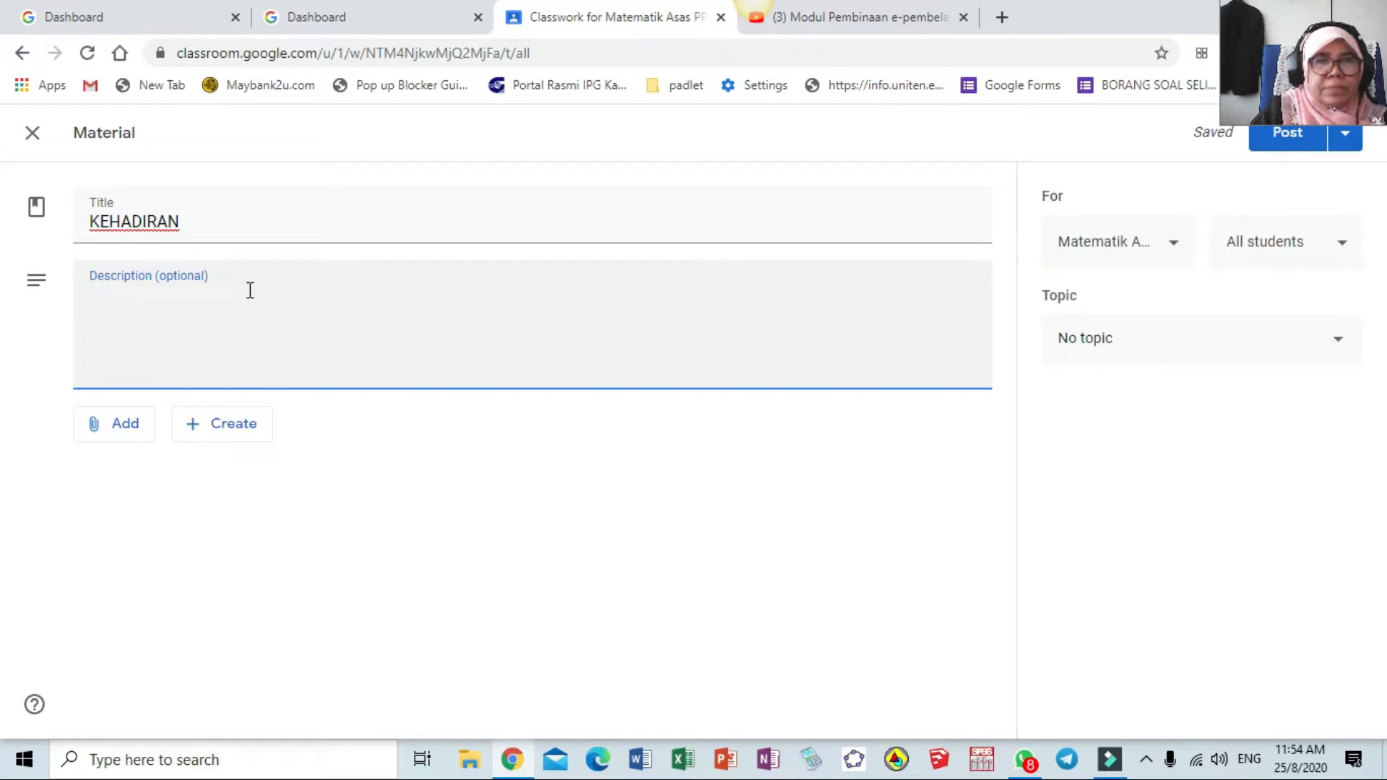
text(Sila daftar keh)
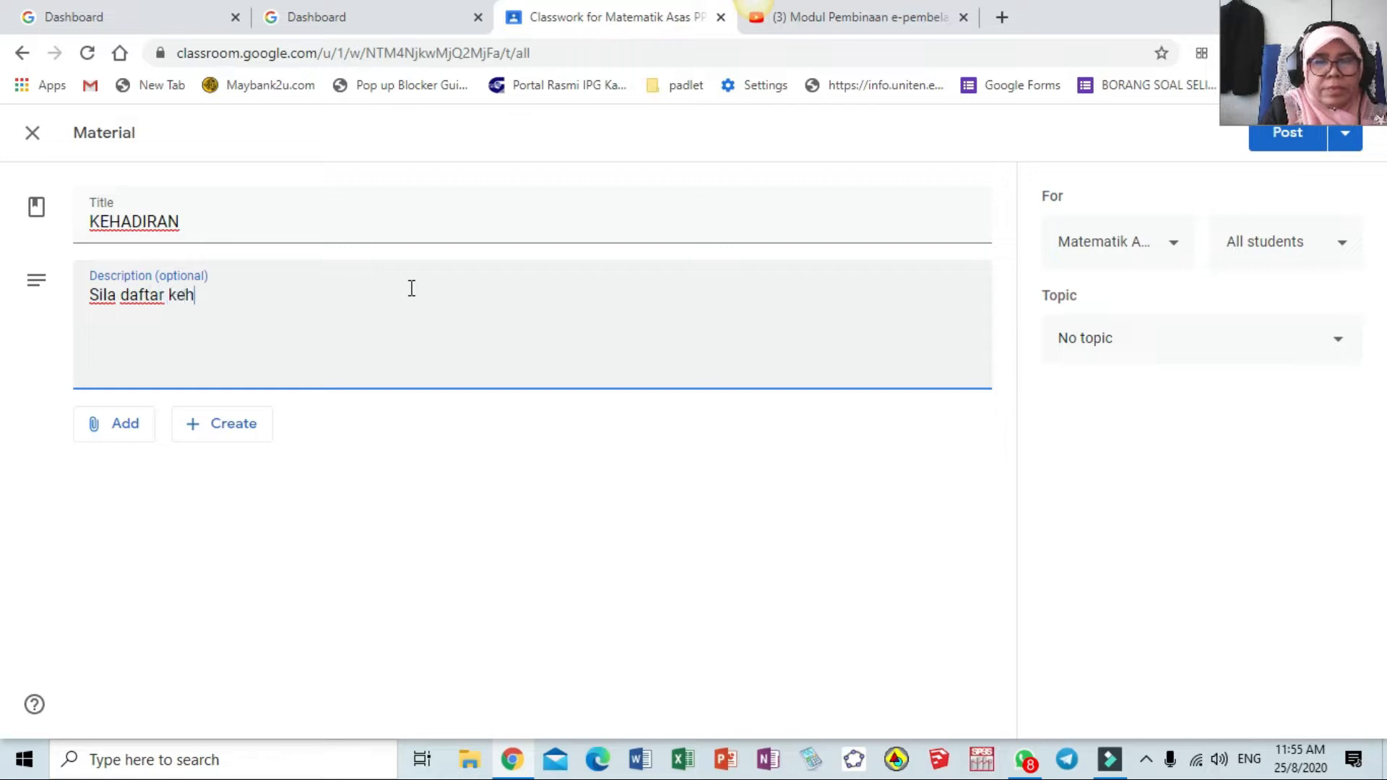
text(adiran )
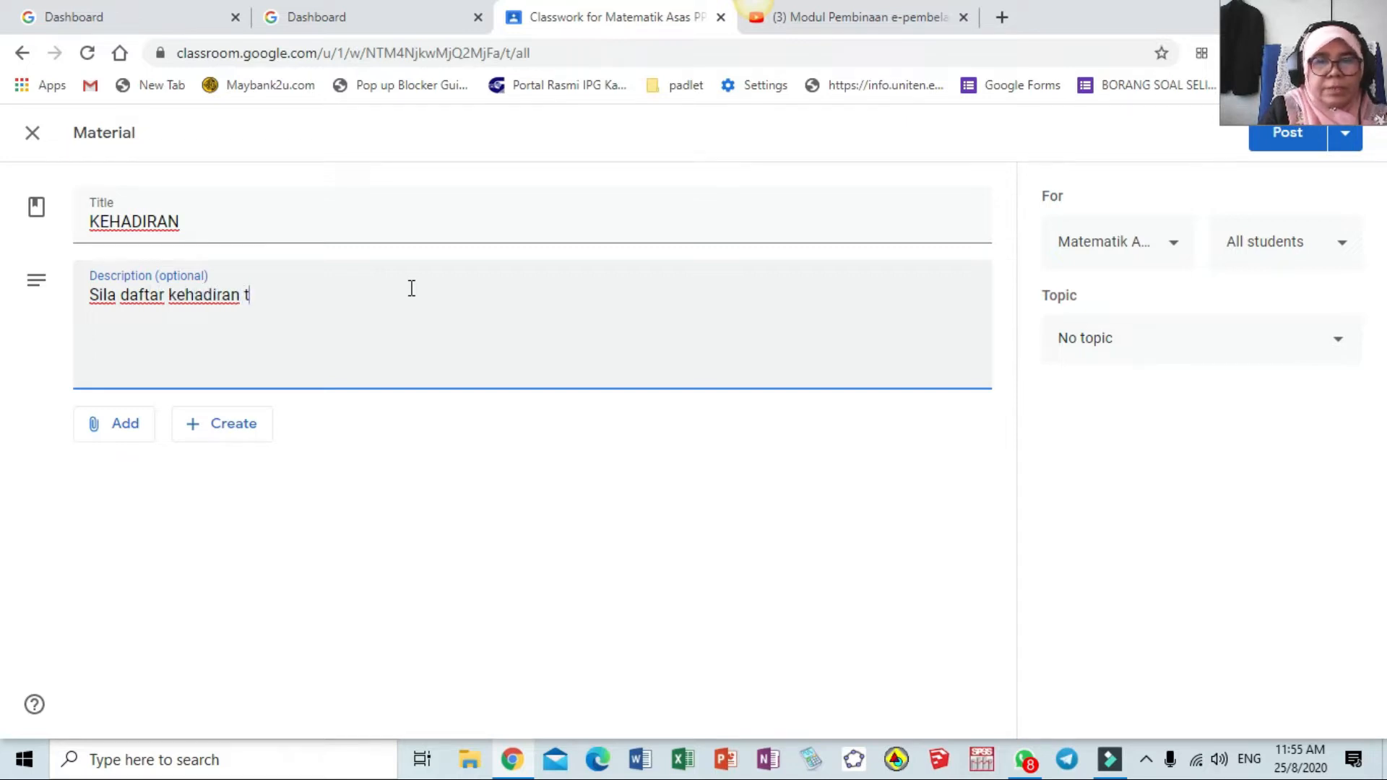
text(terlebih dahulu se)
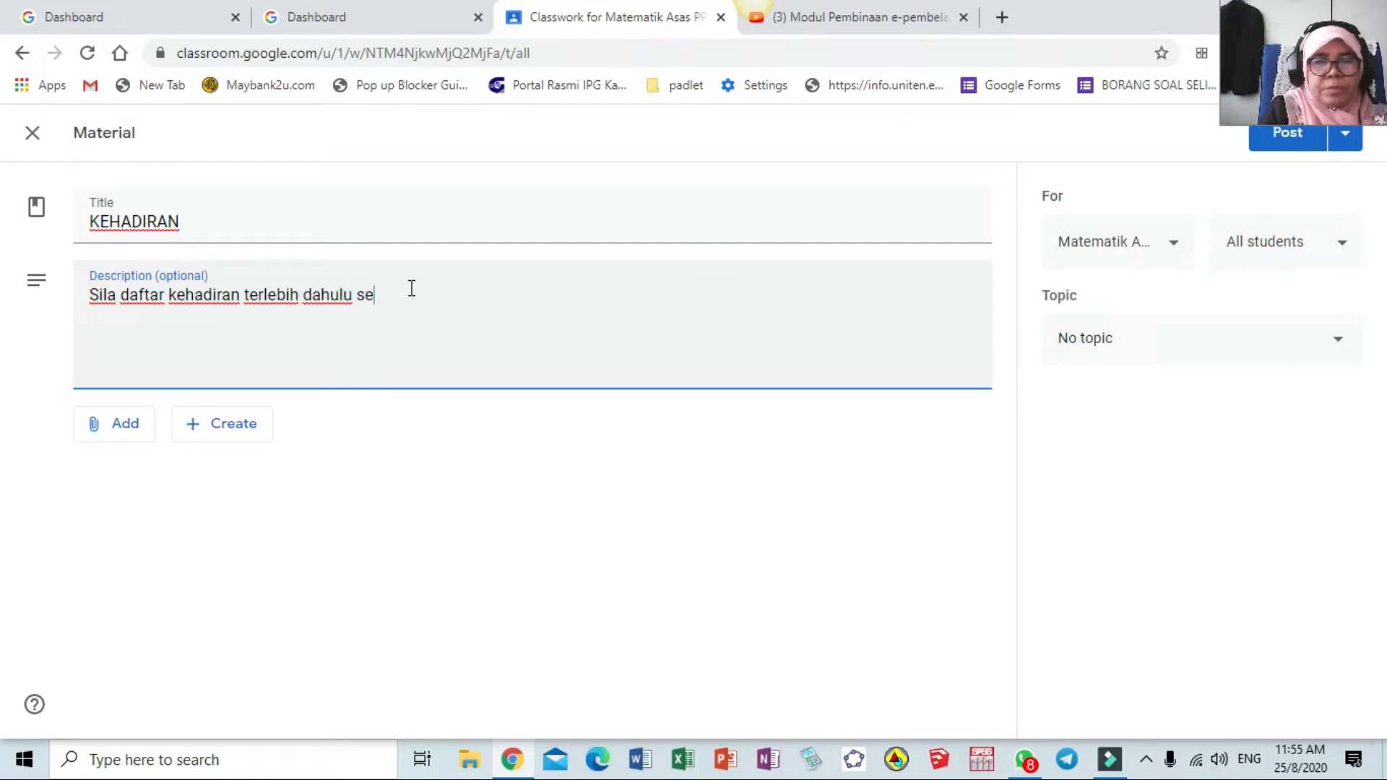
text(belum kelas bermula.)
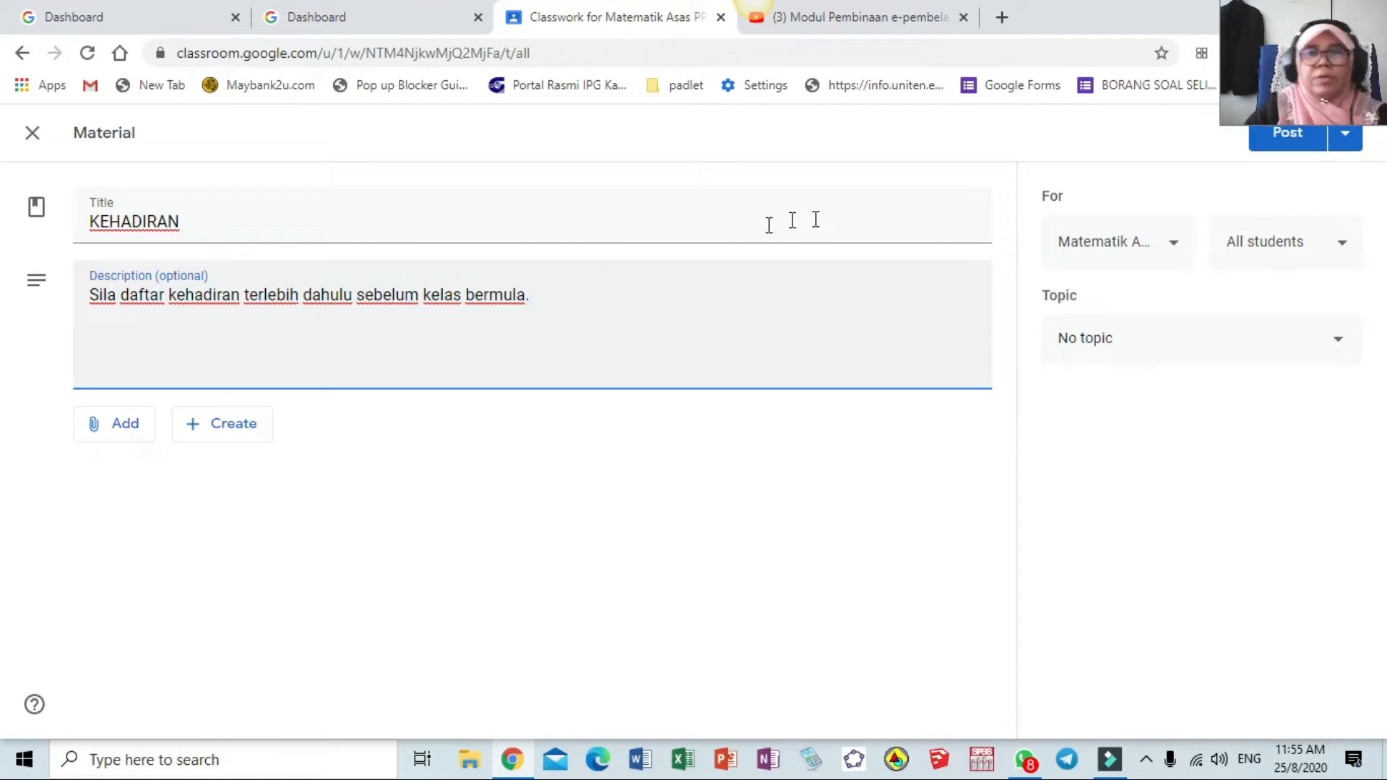
Post the material to Kemahiran Belajar as well as Matematik Asas
click(1172, 247)
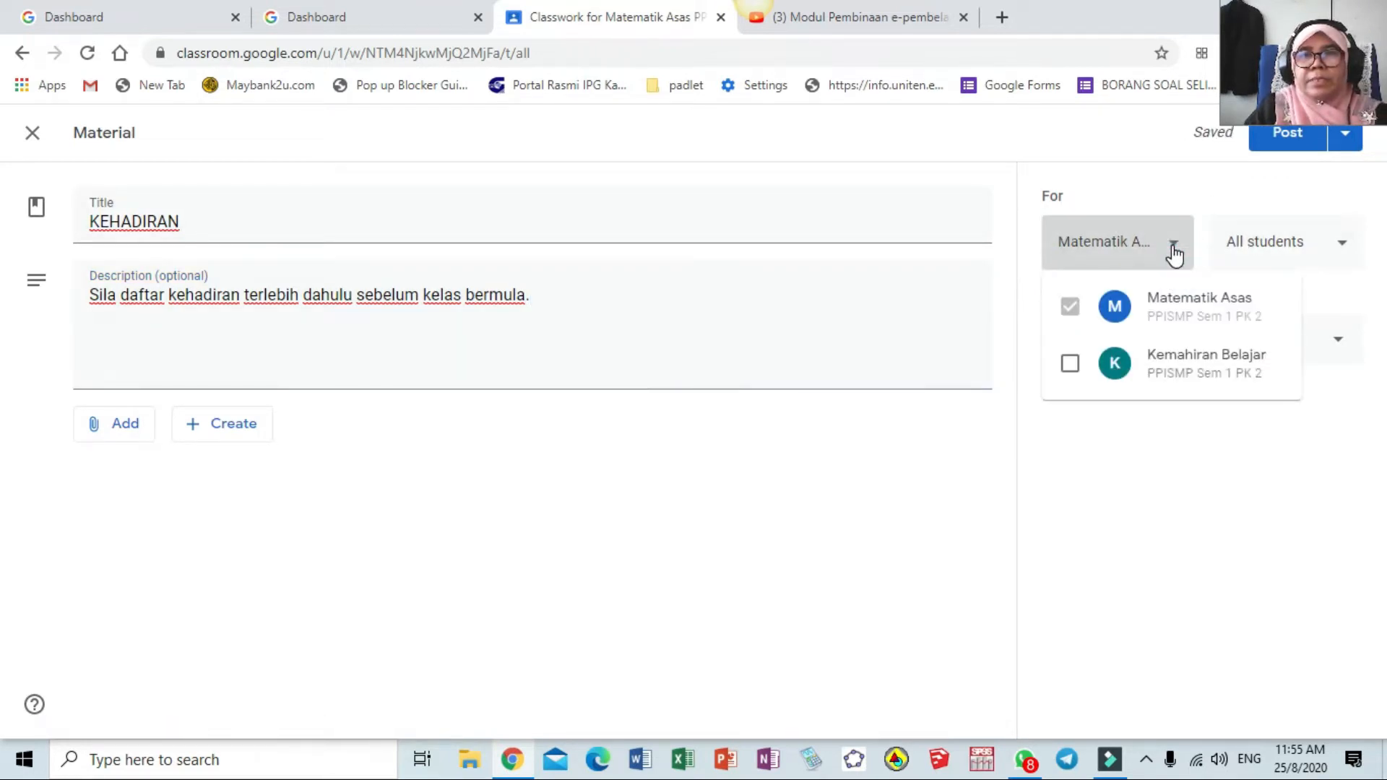
click(1070, 363)
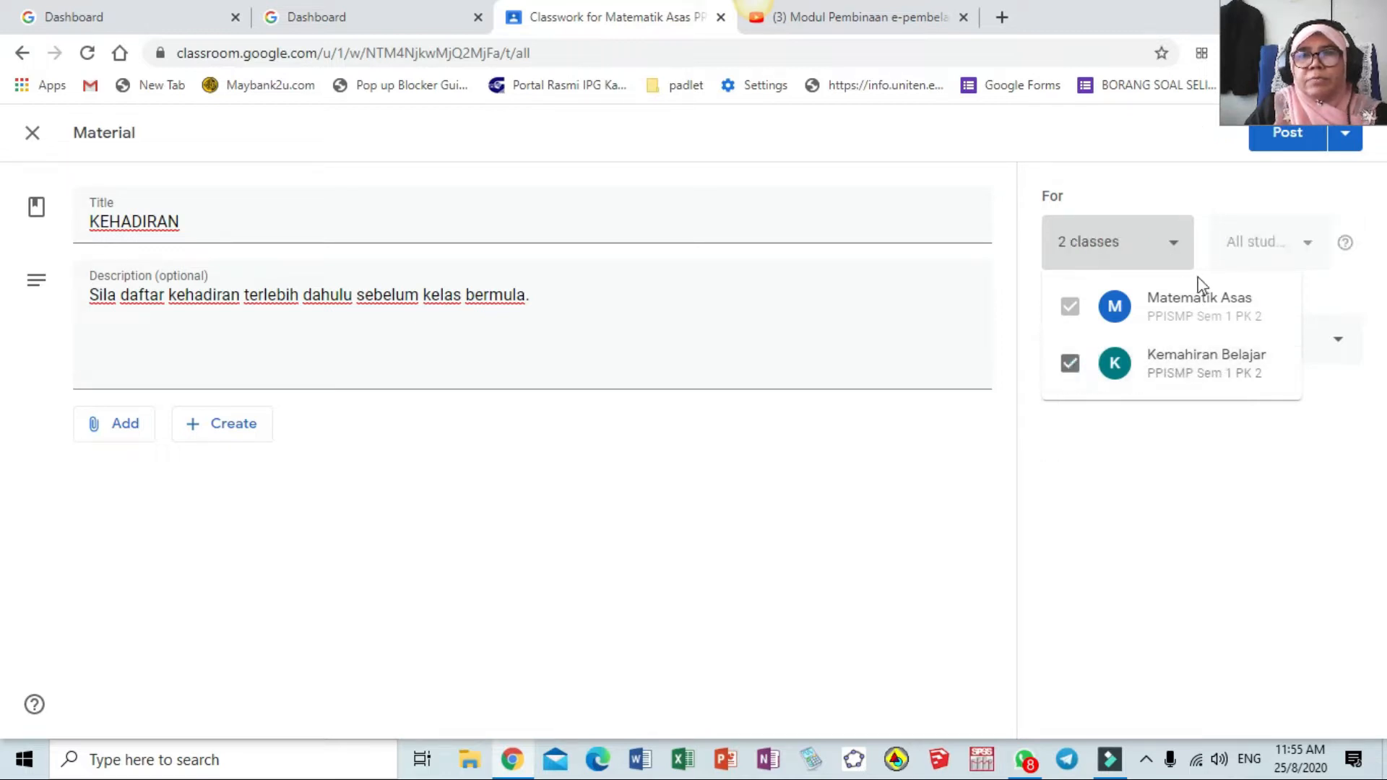
click(563, 294)
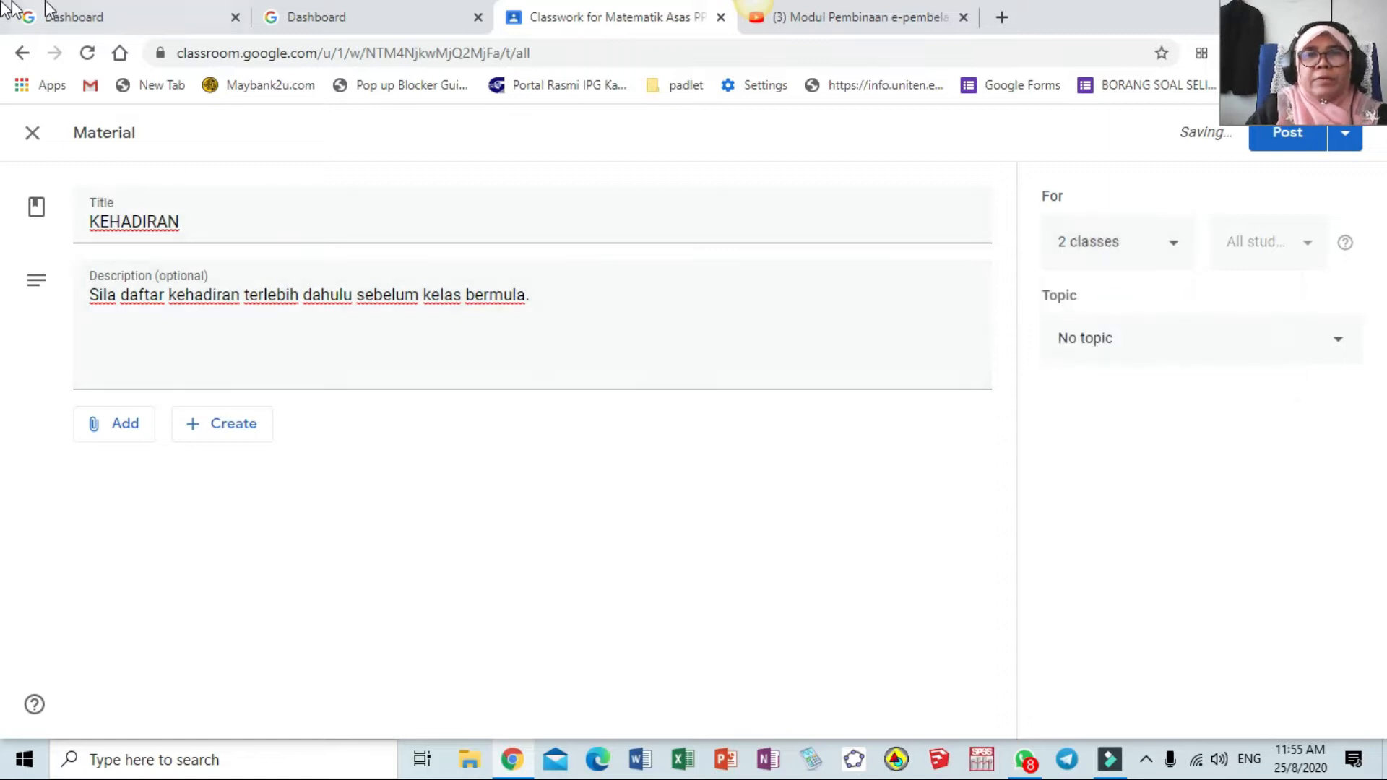
click(127, 432)
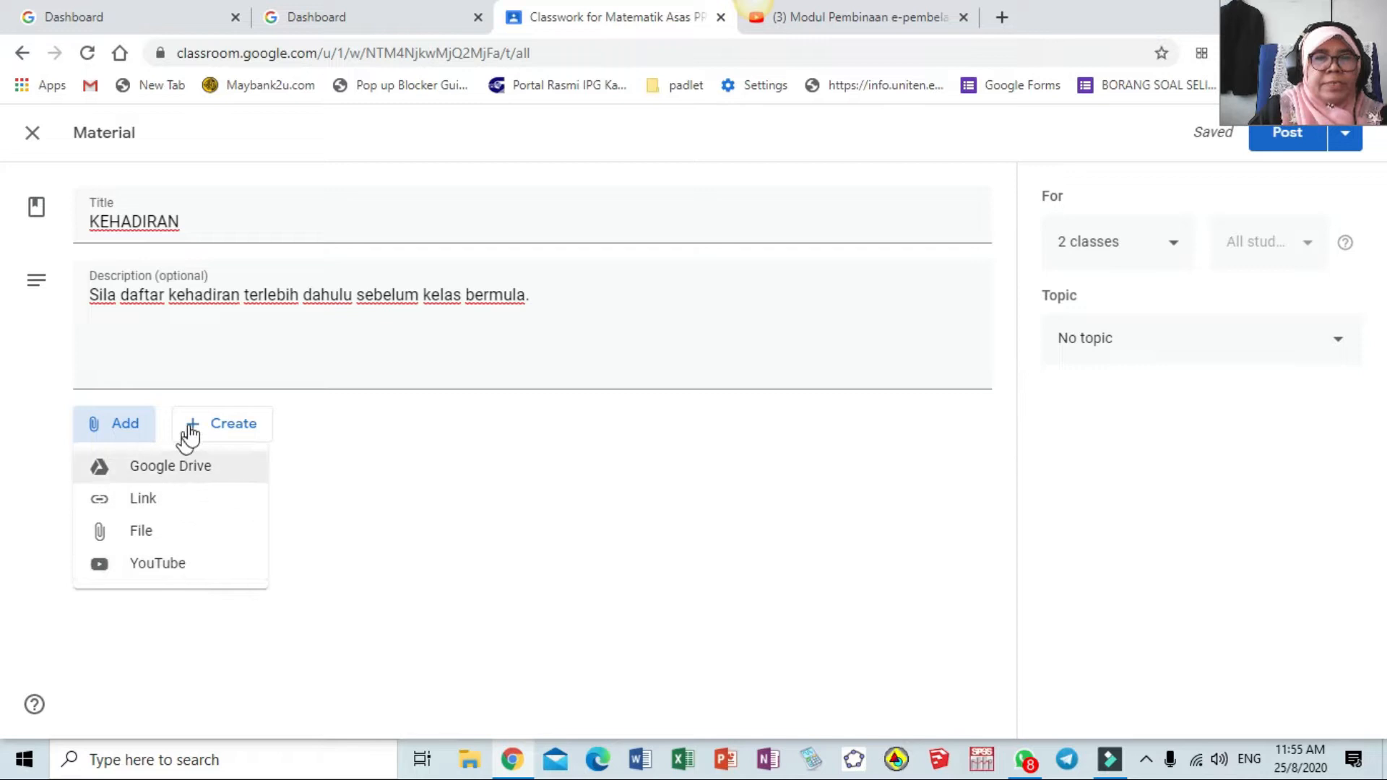
Attach a new blank Google Form to the material, opening 'Untitled form'
click(233, 430)
click(230, 430)
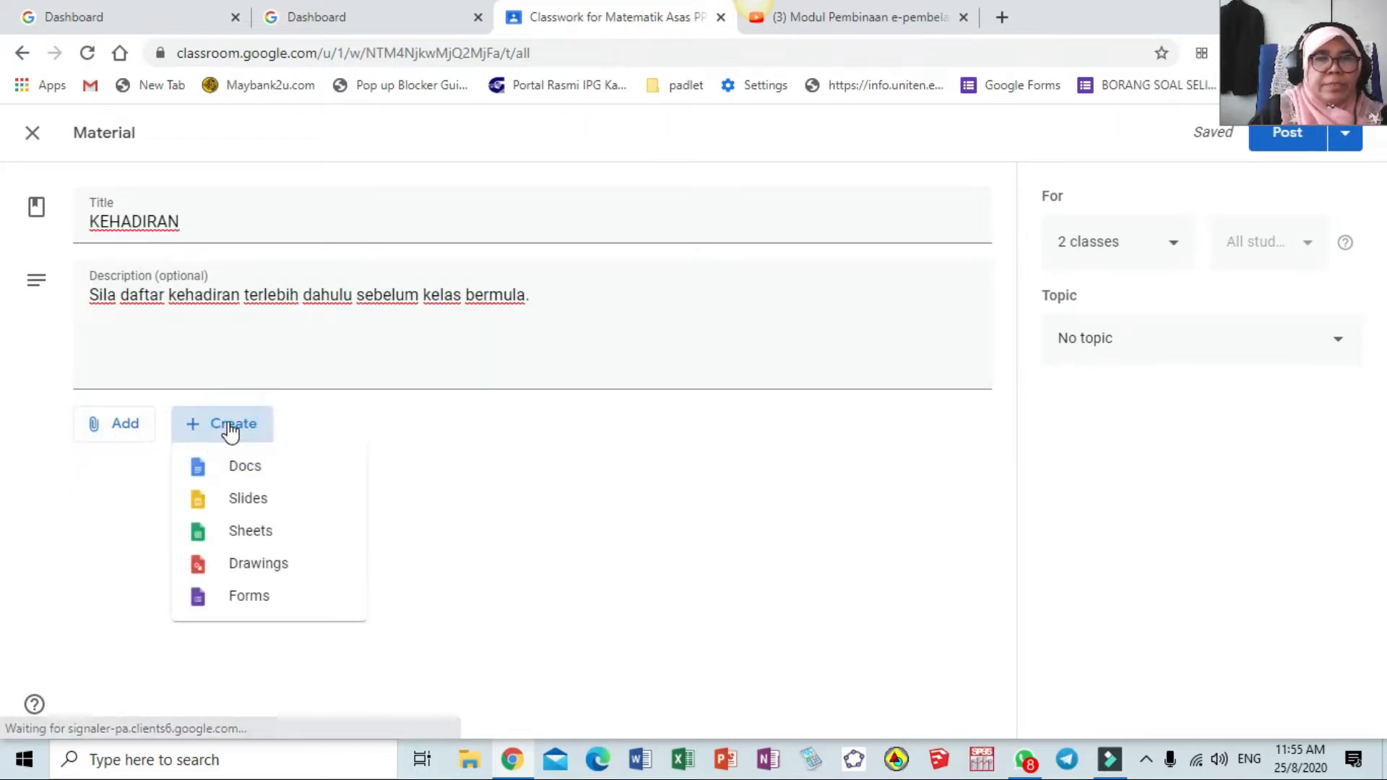
click(247, 609)
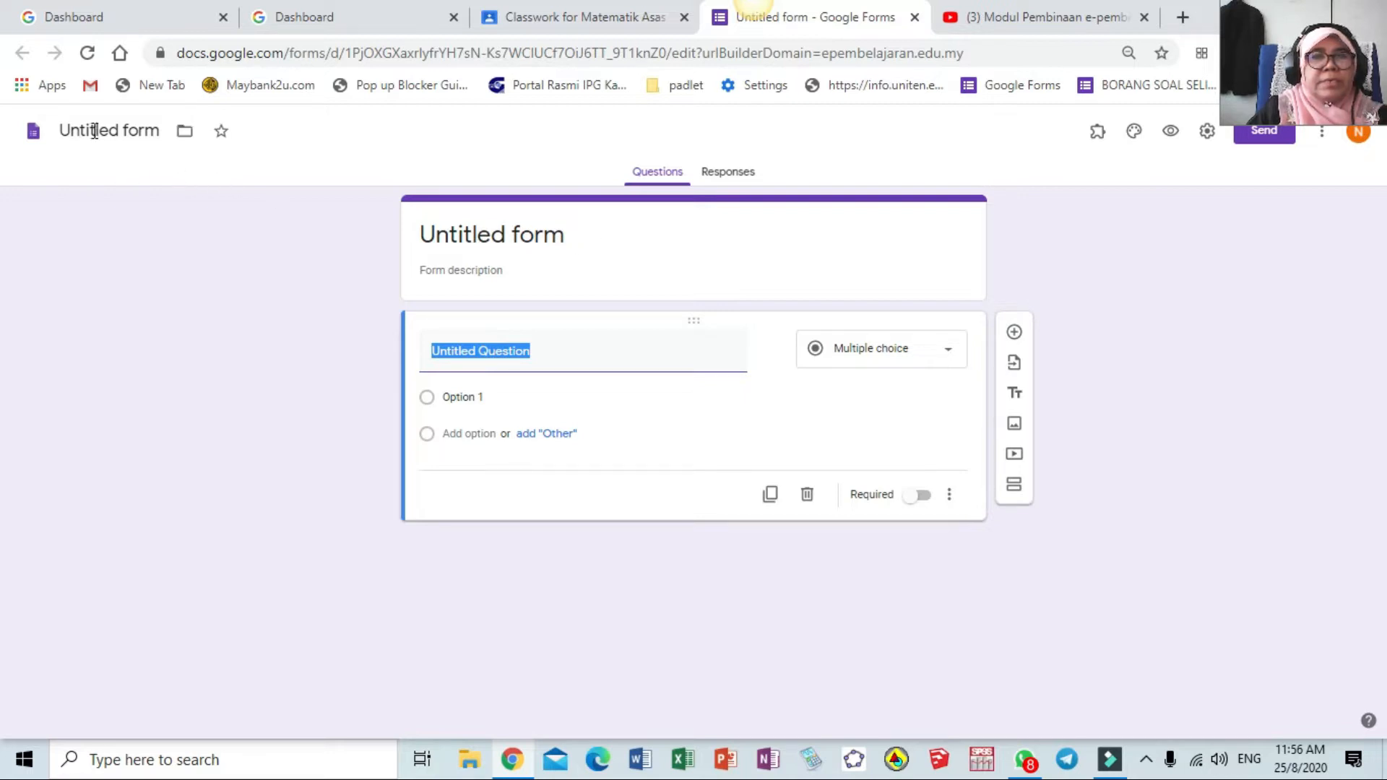
Rename the form to KEHADIRAN PELAJAR
click(125, 131)
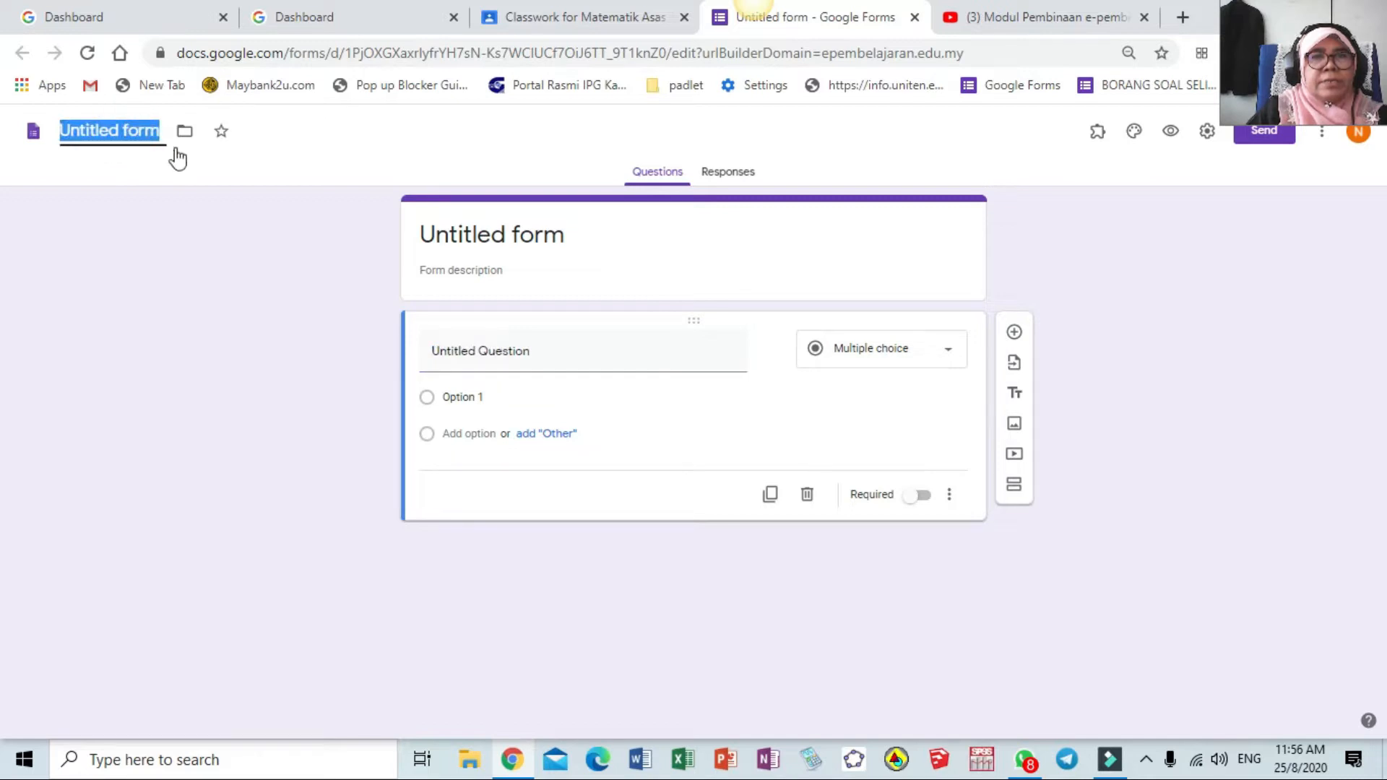
text(Ke)
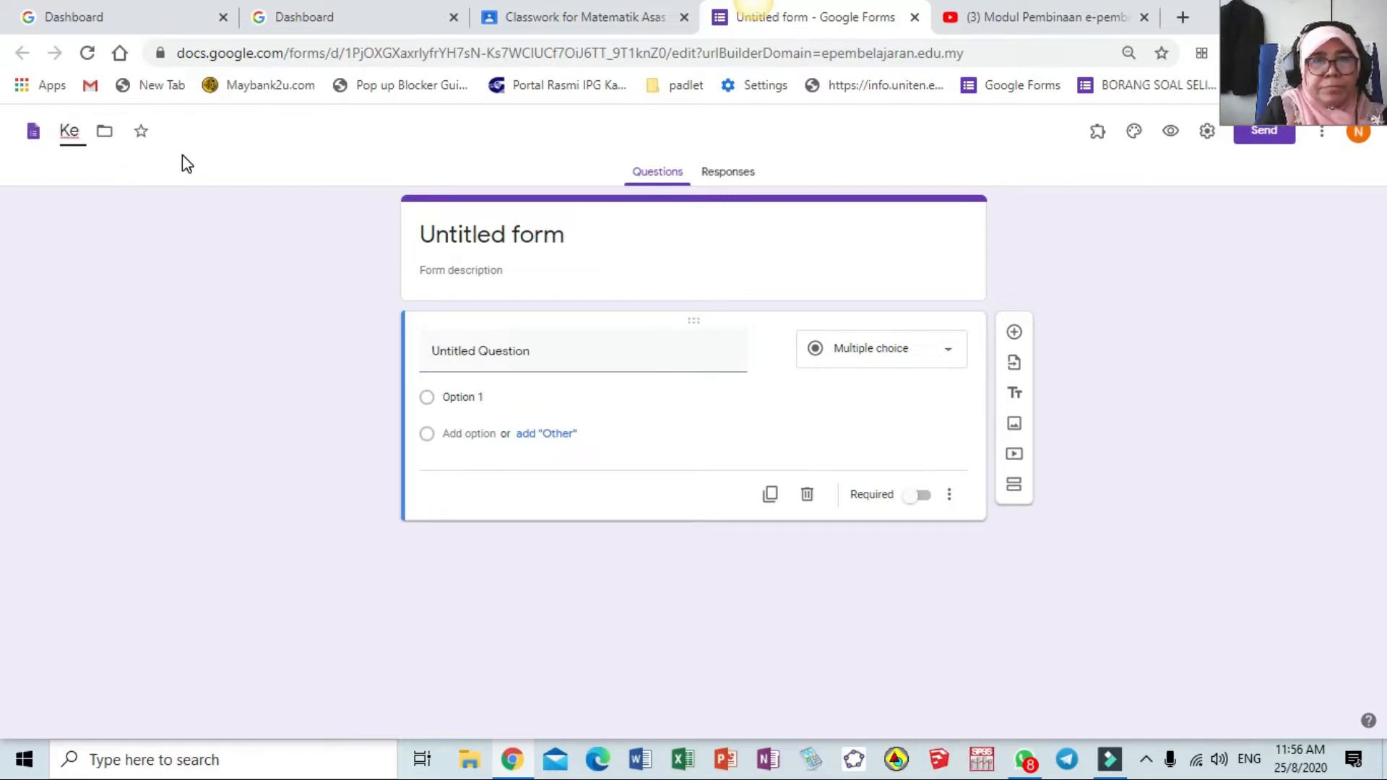
key(BackSpace)
text(EHADIRAN PELAJAR)
click(489, 233)
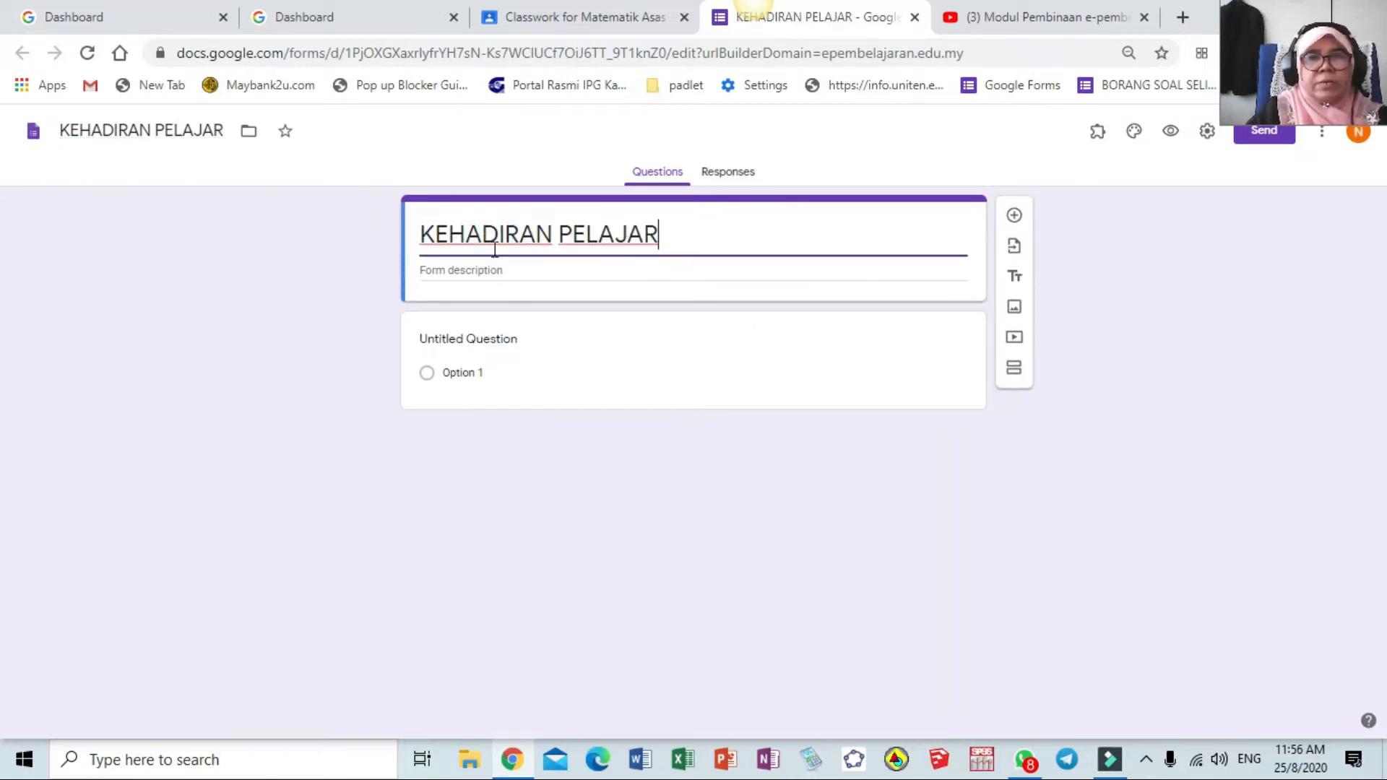
Turn the first question into a required date question titled Tarikh
click(506, 339)
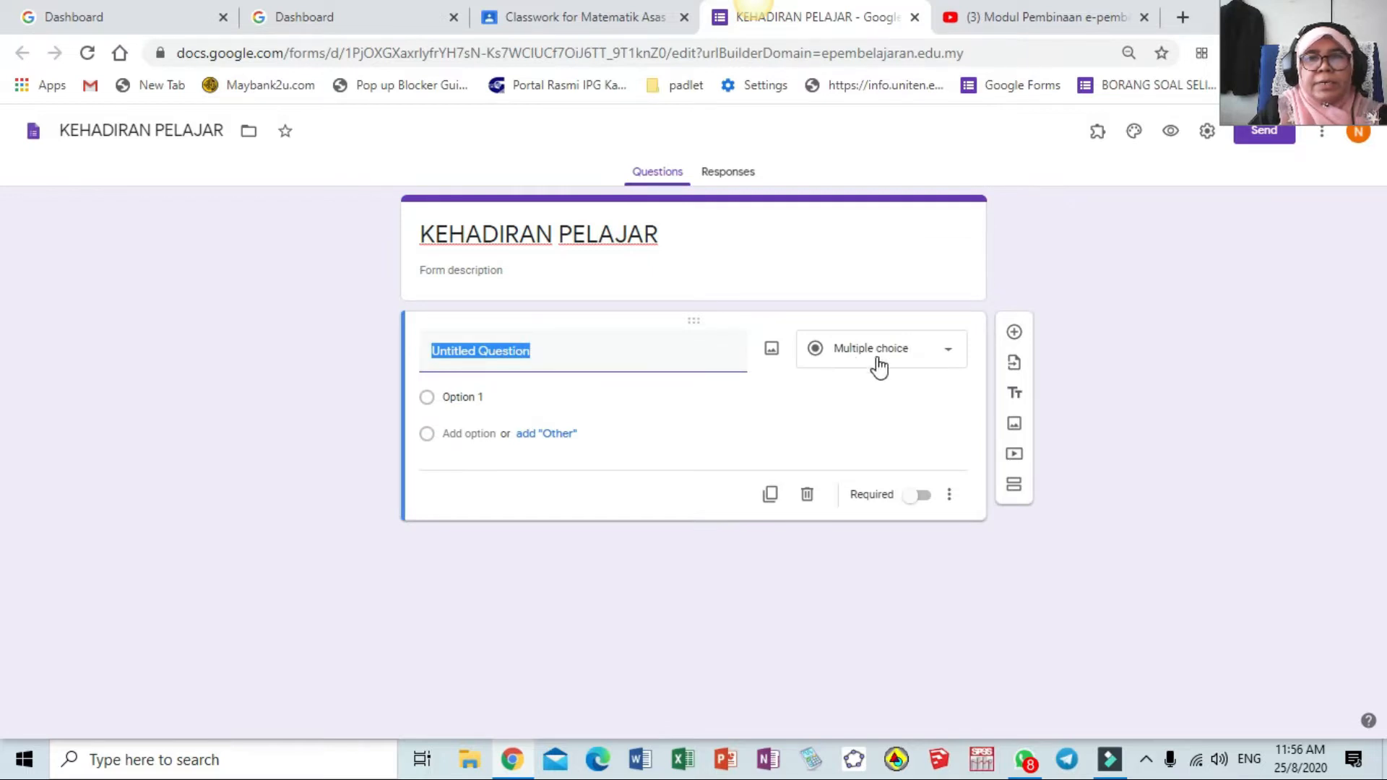
click(951, 354)
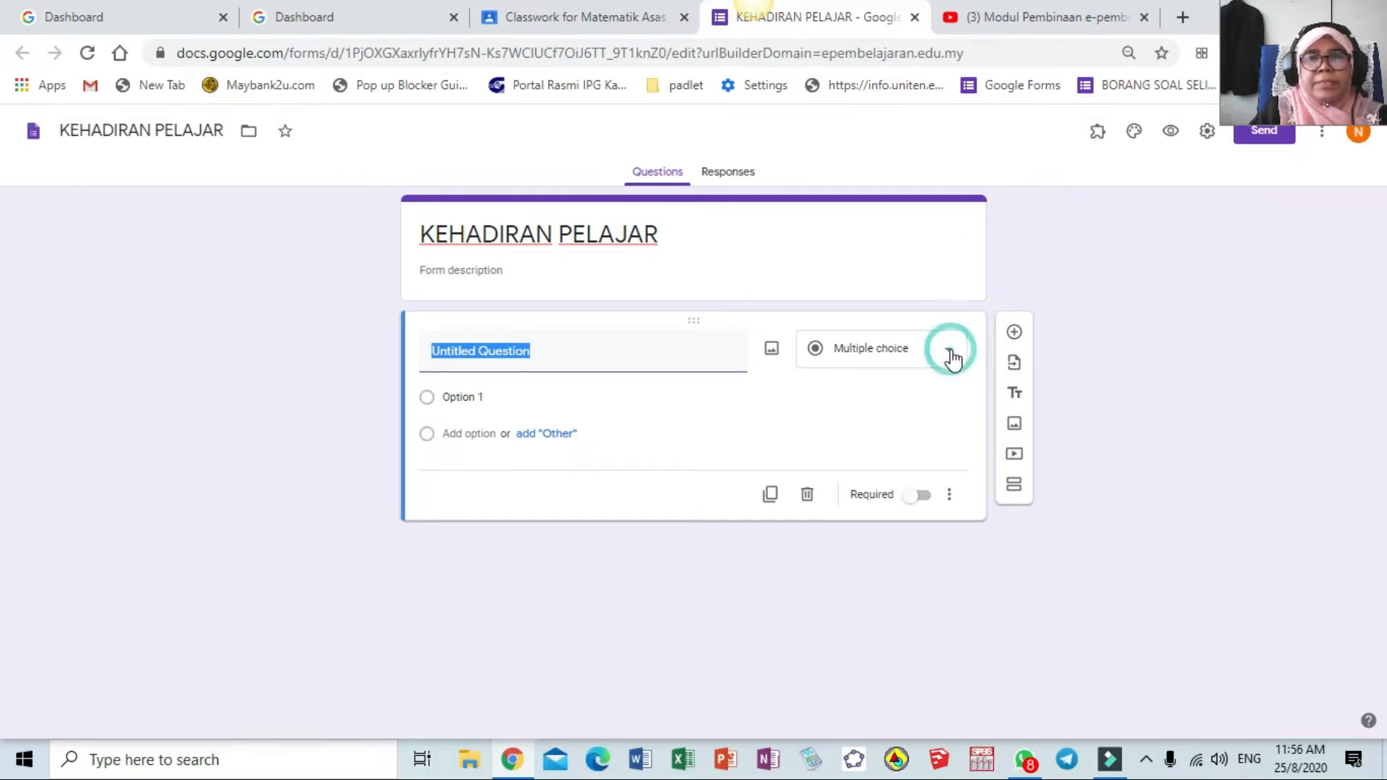
click(850, 658)
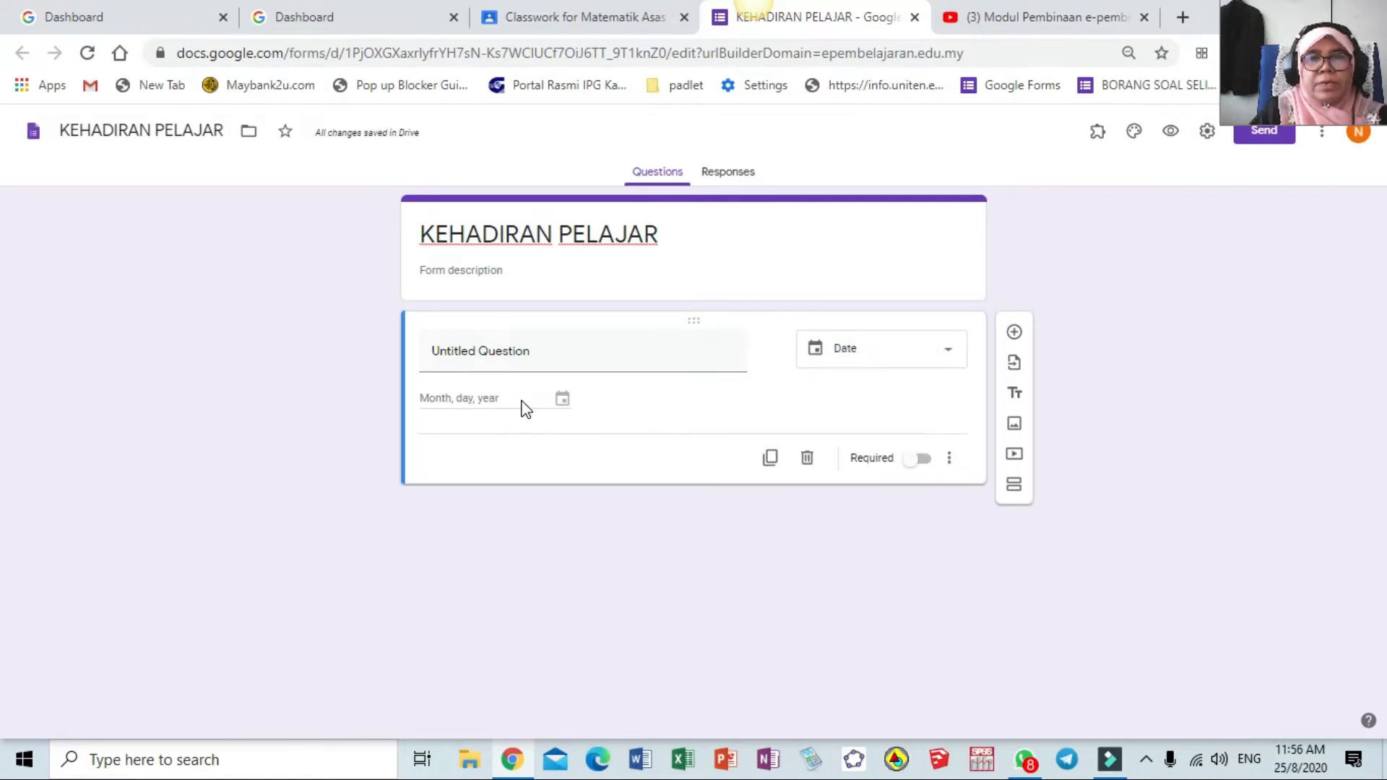
click(541, 352)
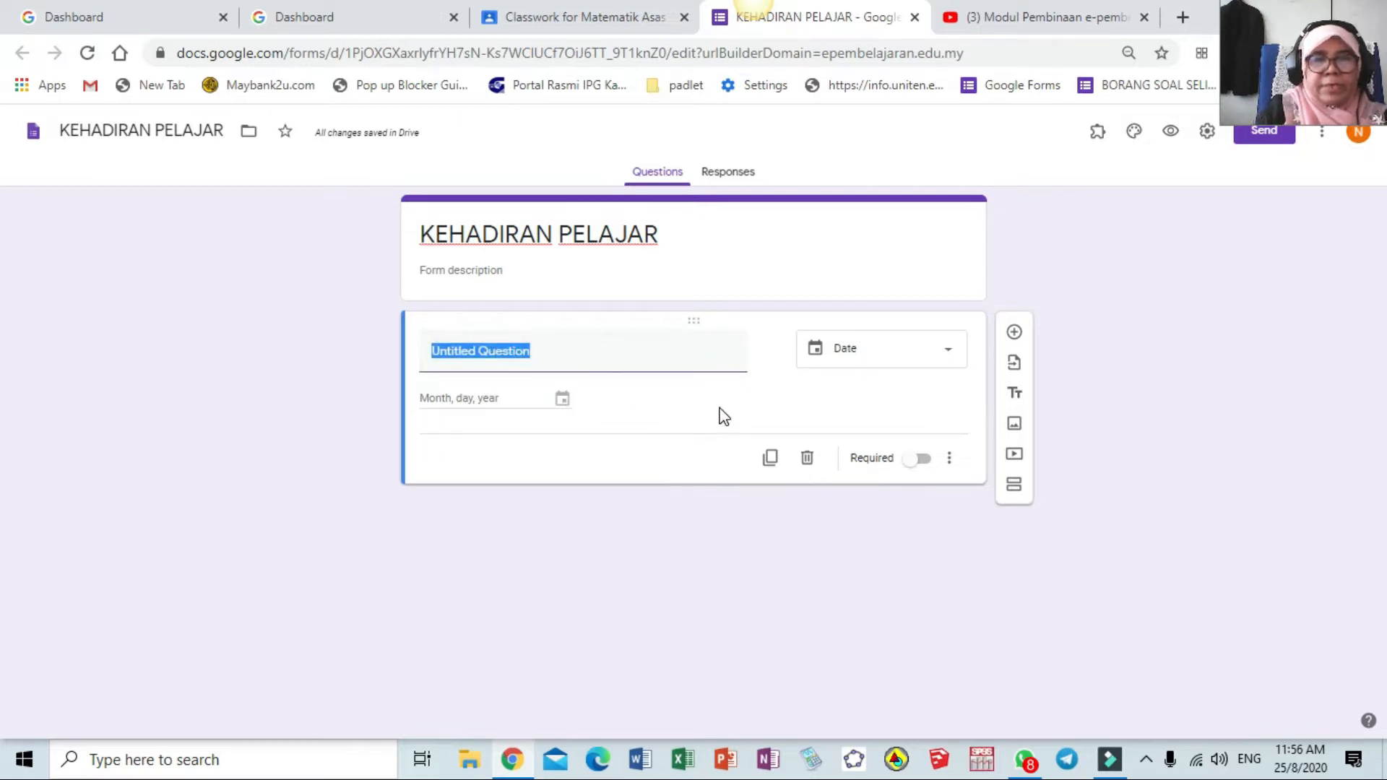
text(Tarikh)
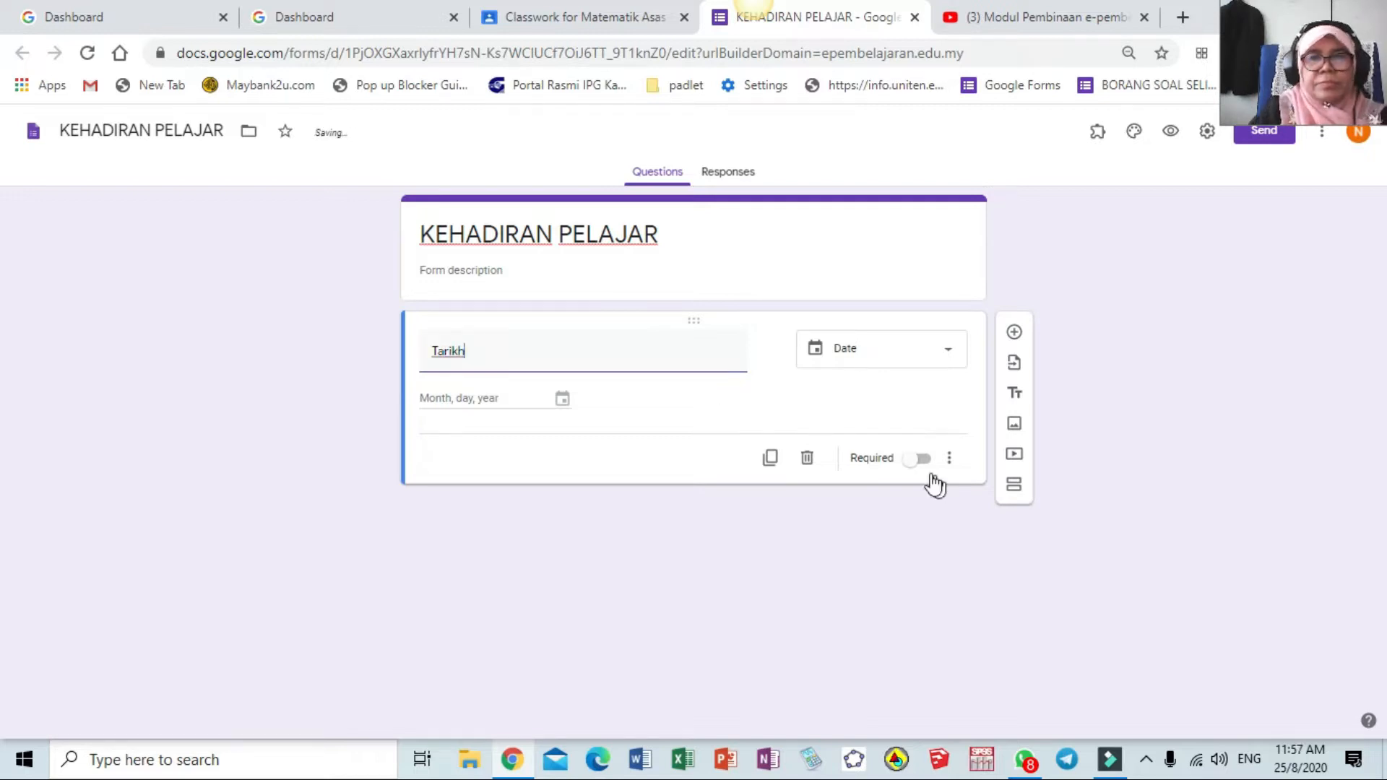
click(927, 463)
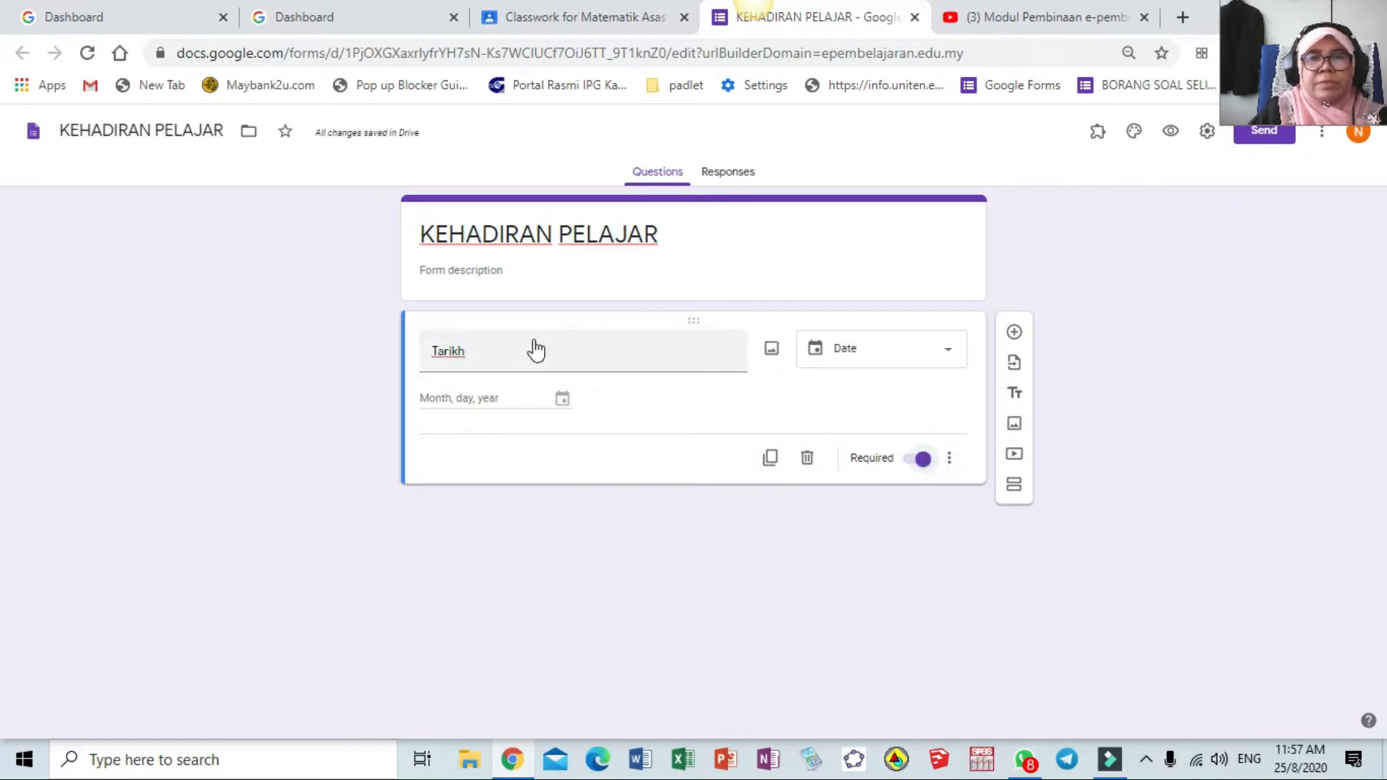
click(1015, 334)
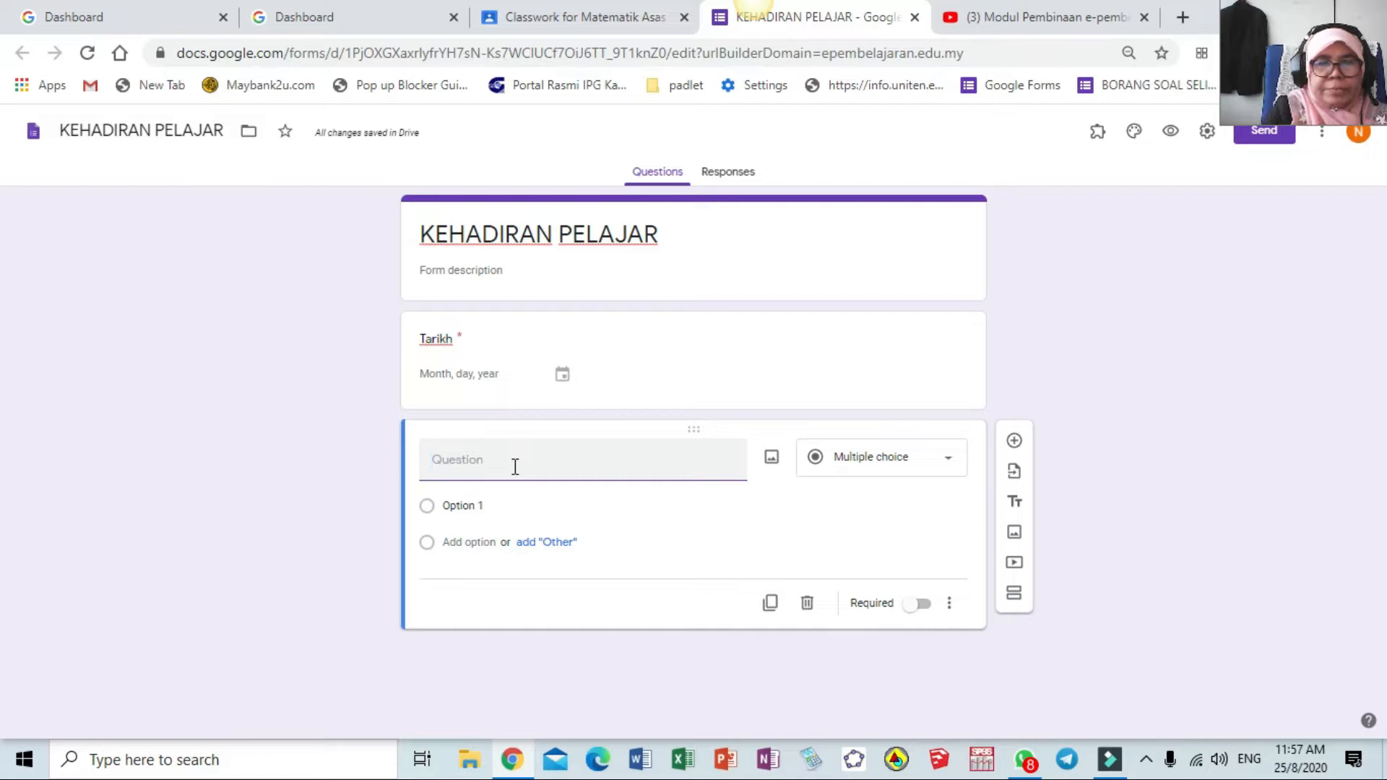
Create the Kumpulan Kuliah dropdown question with first option 'PPISMP PK 2, Sem 1 - MTZ1024'
text(Kum)
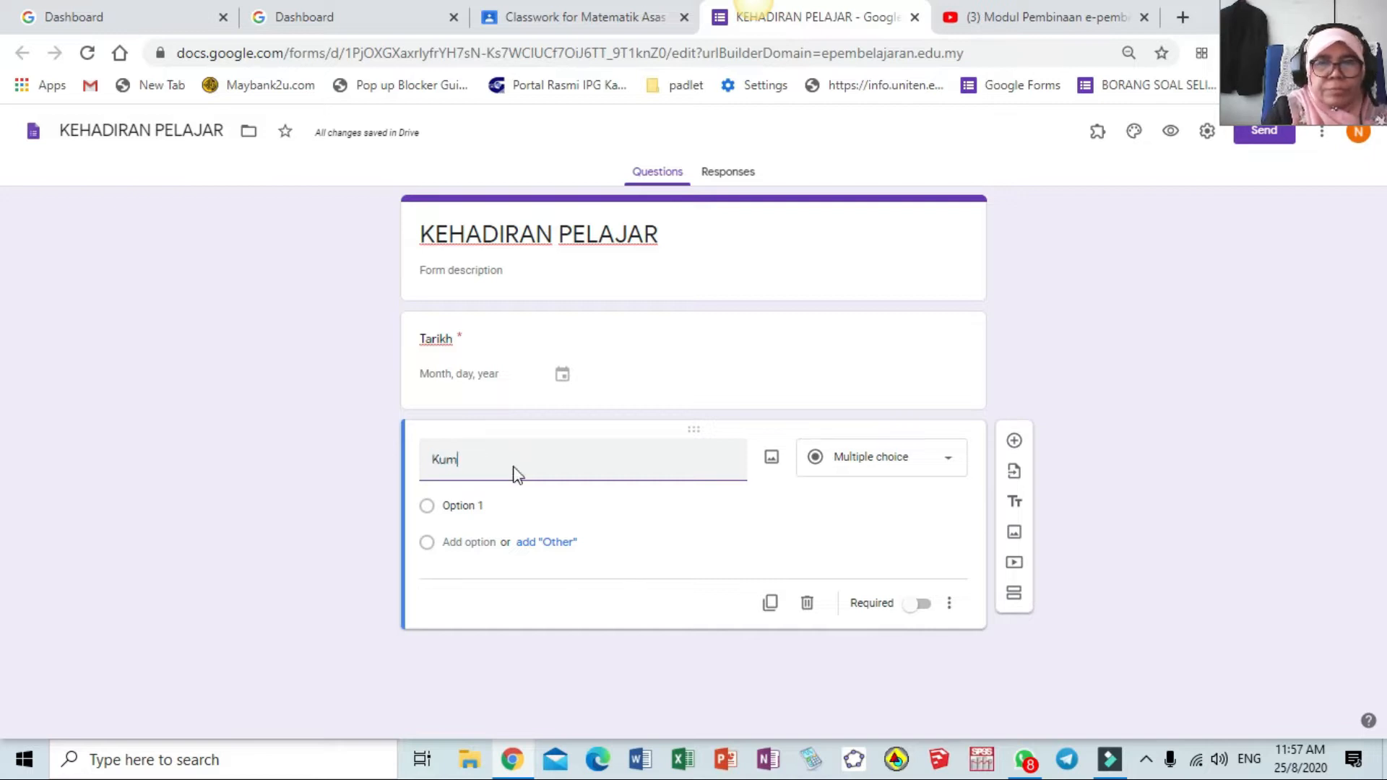
text(pulan Kuliah)
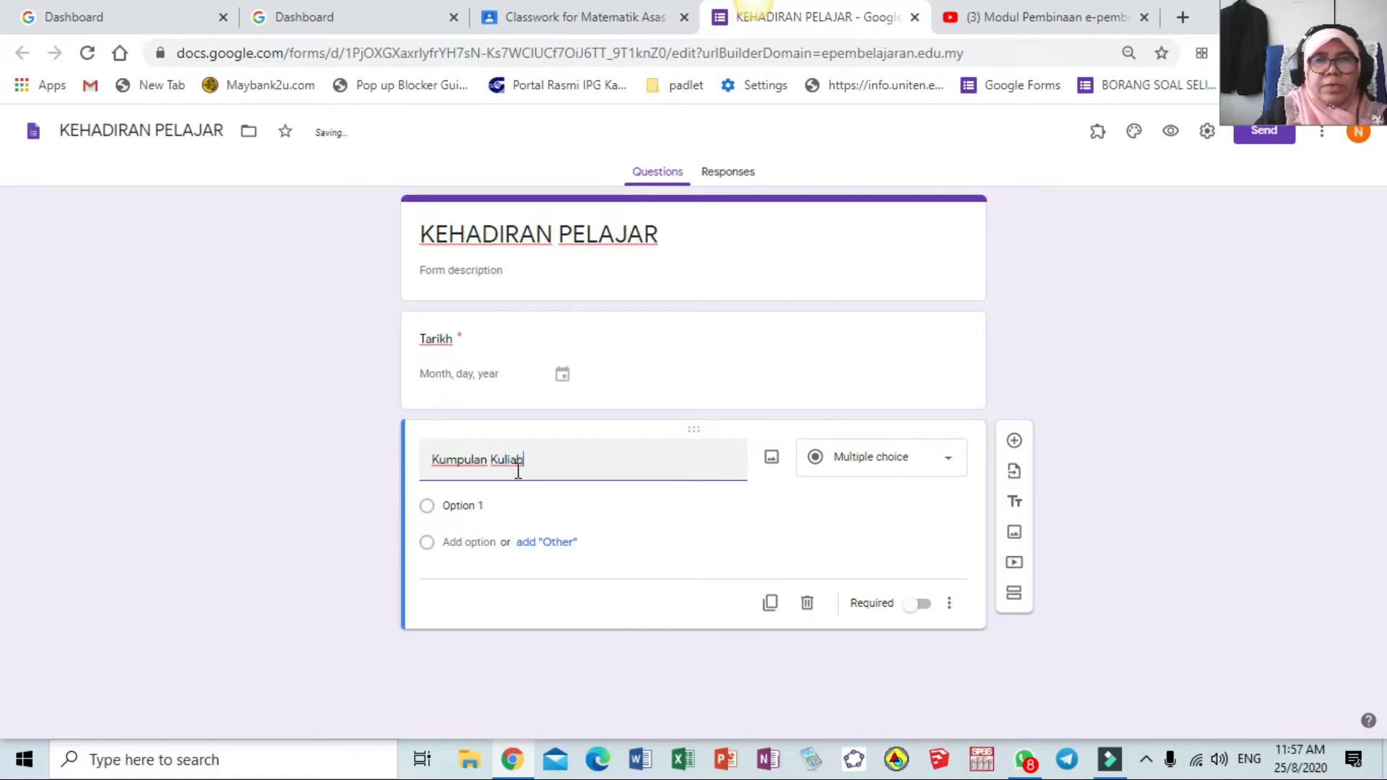
click(950, 468)
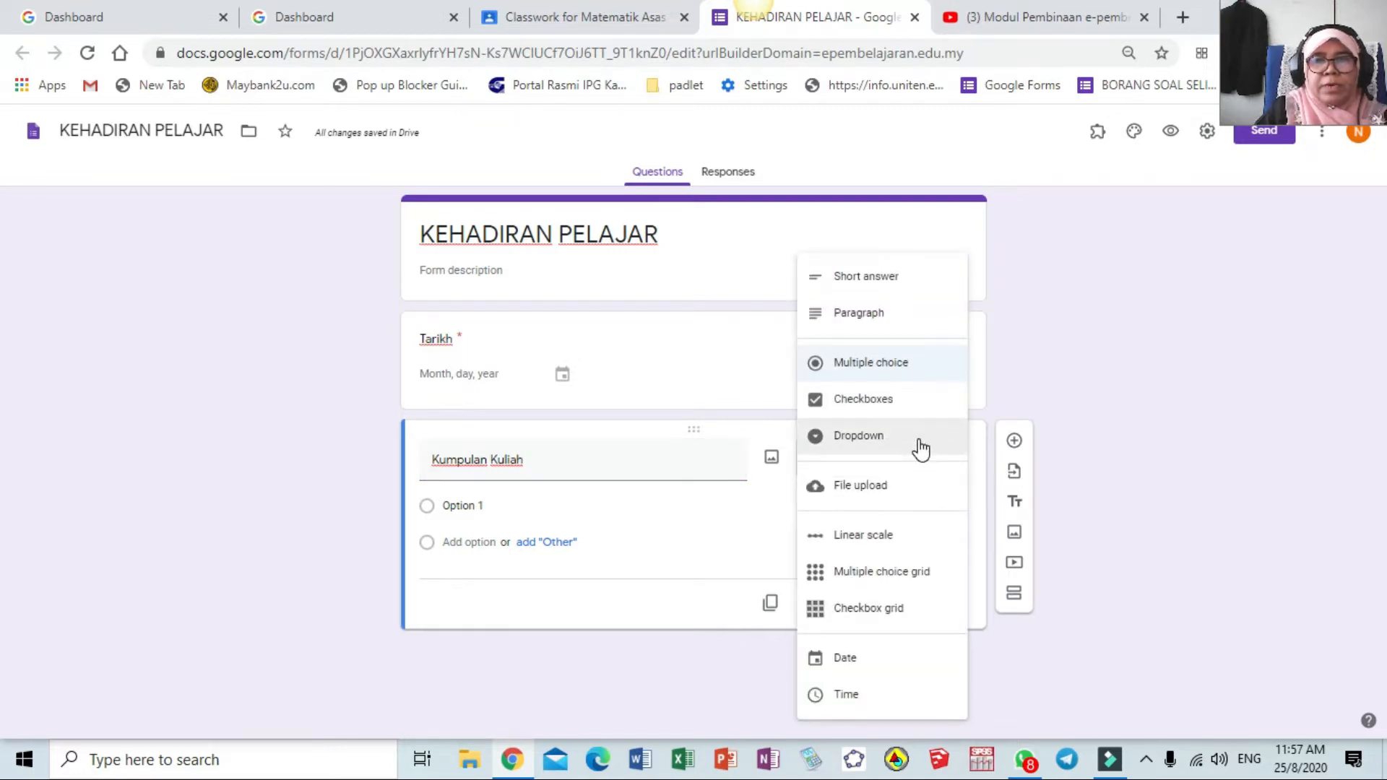
click(919, 448)
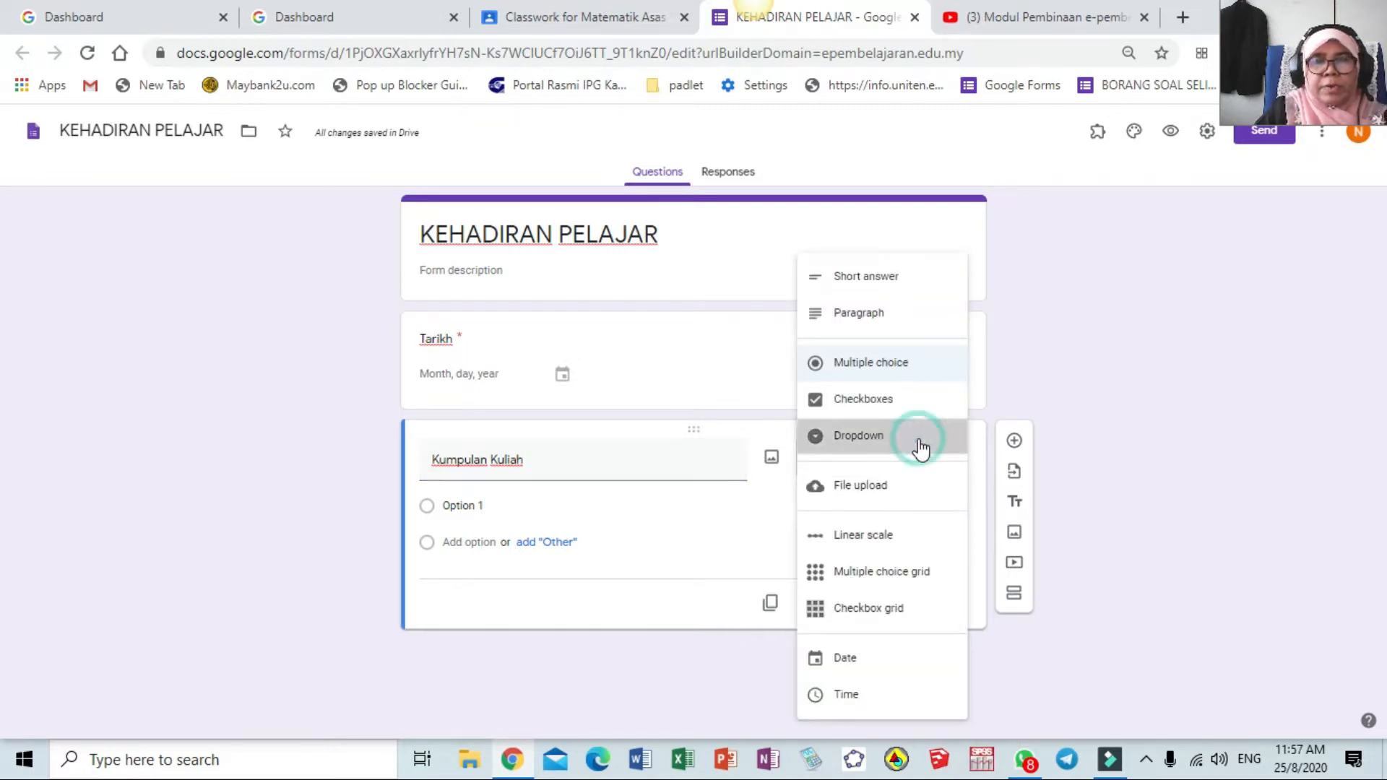
click(502, 509)
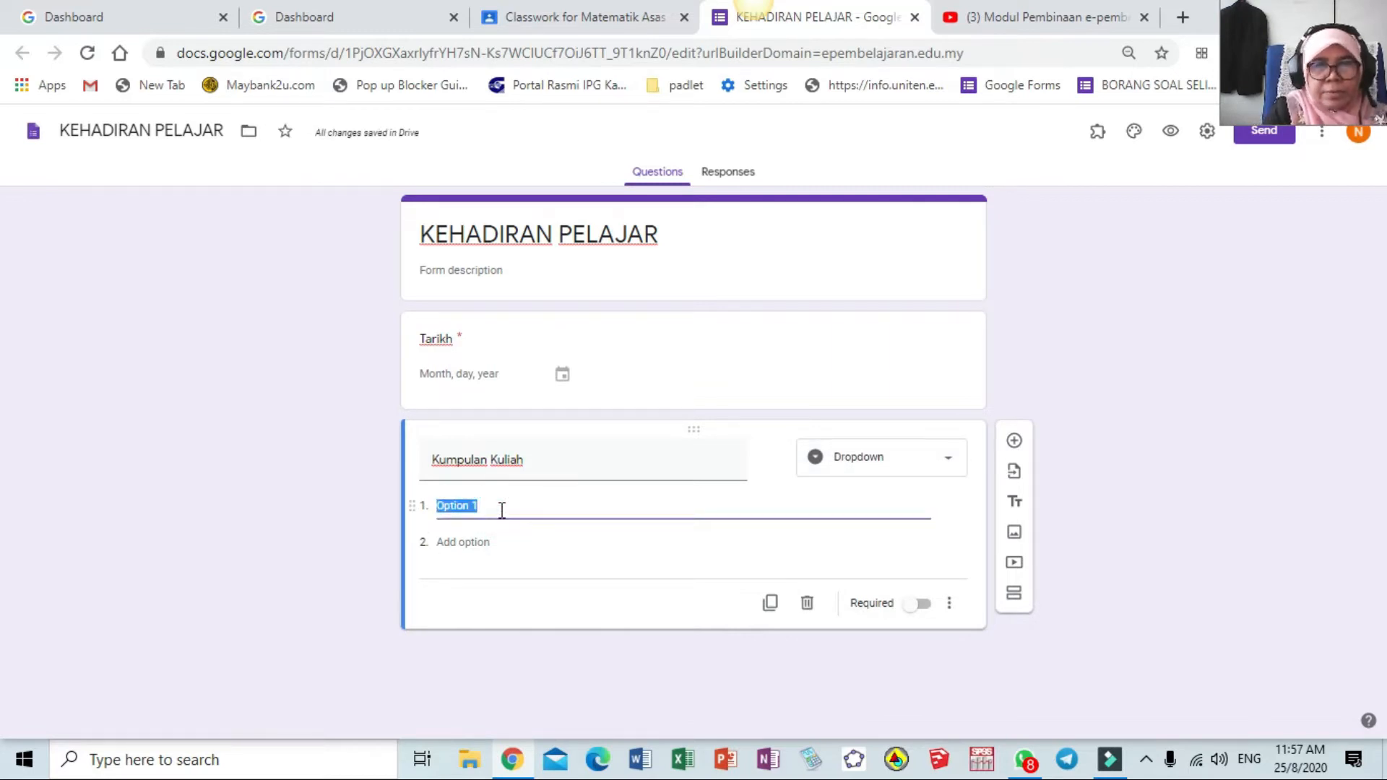
text(PPISM)
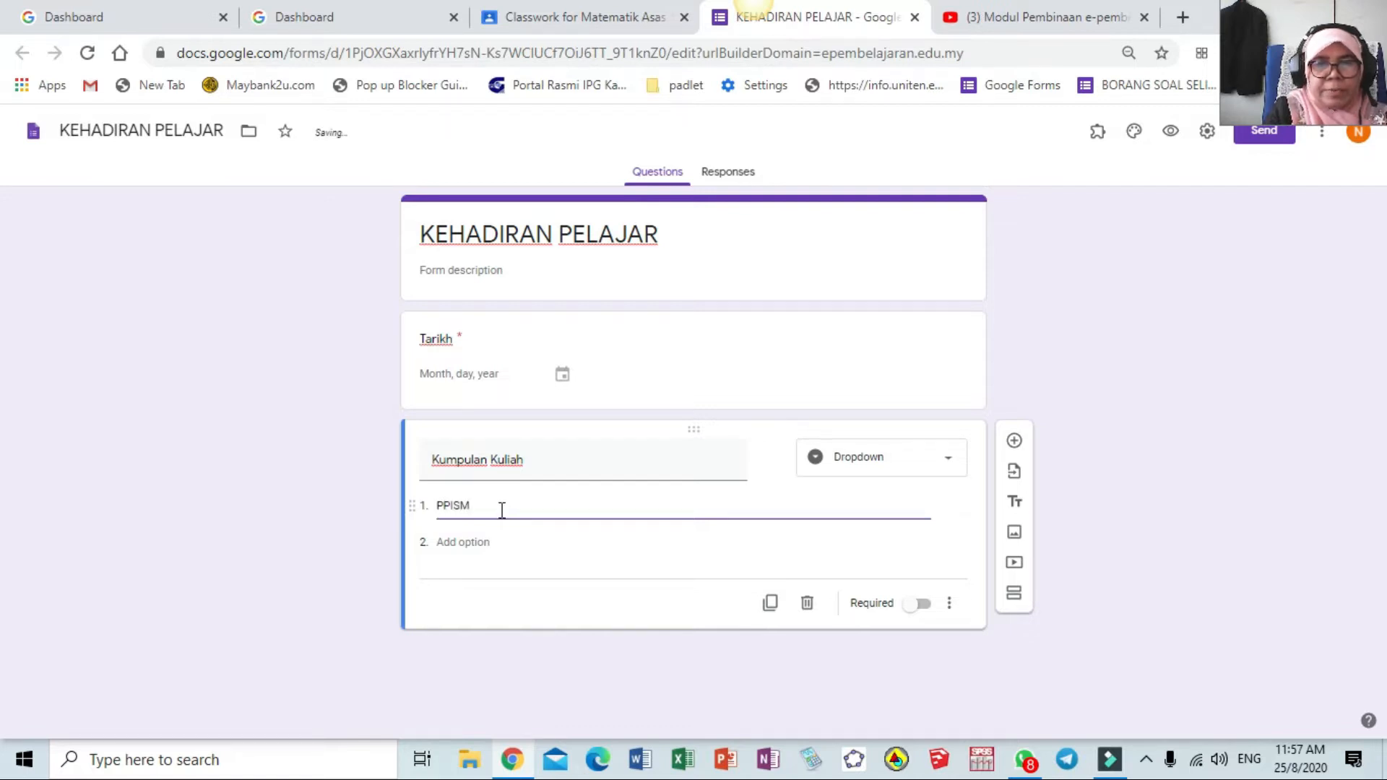
text(P Se)
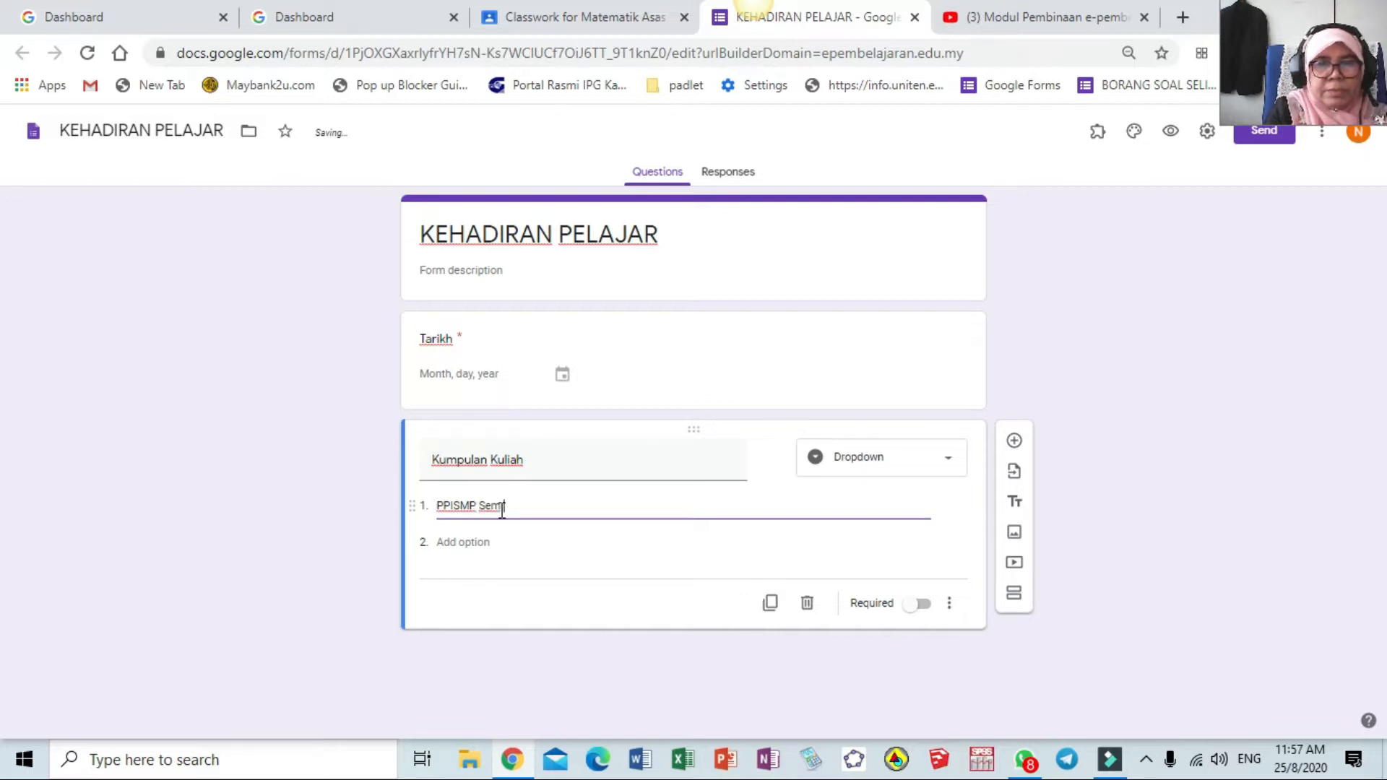
text(m )
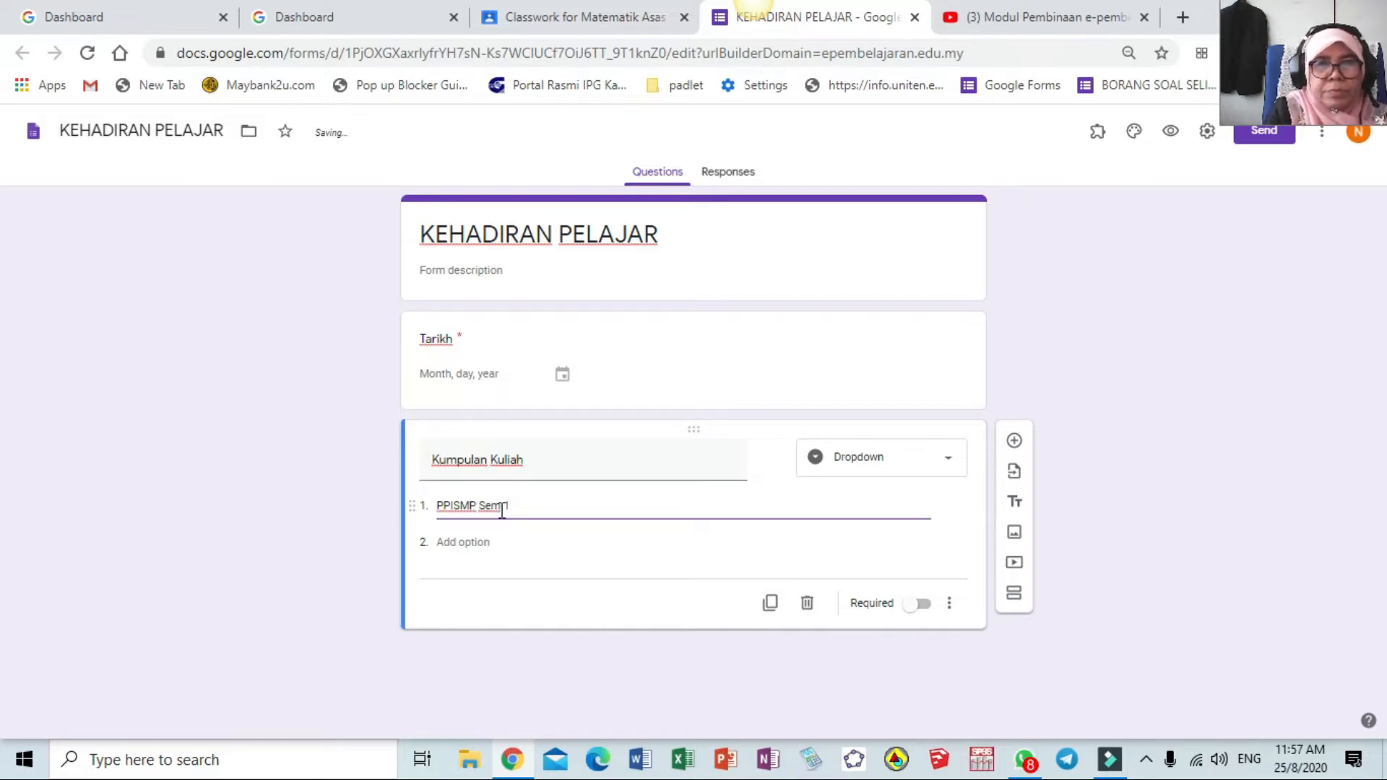
text(1 - M)
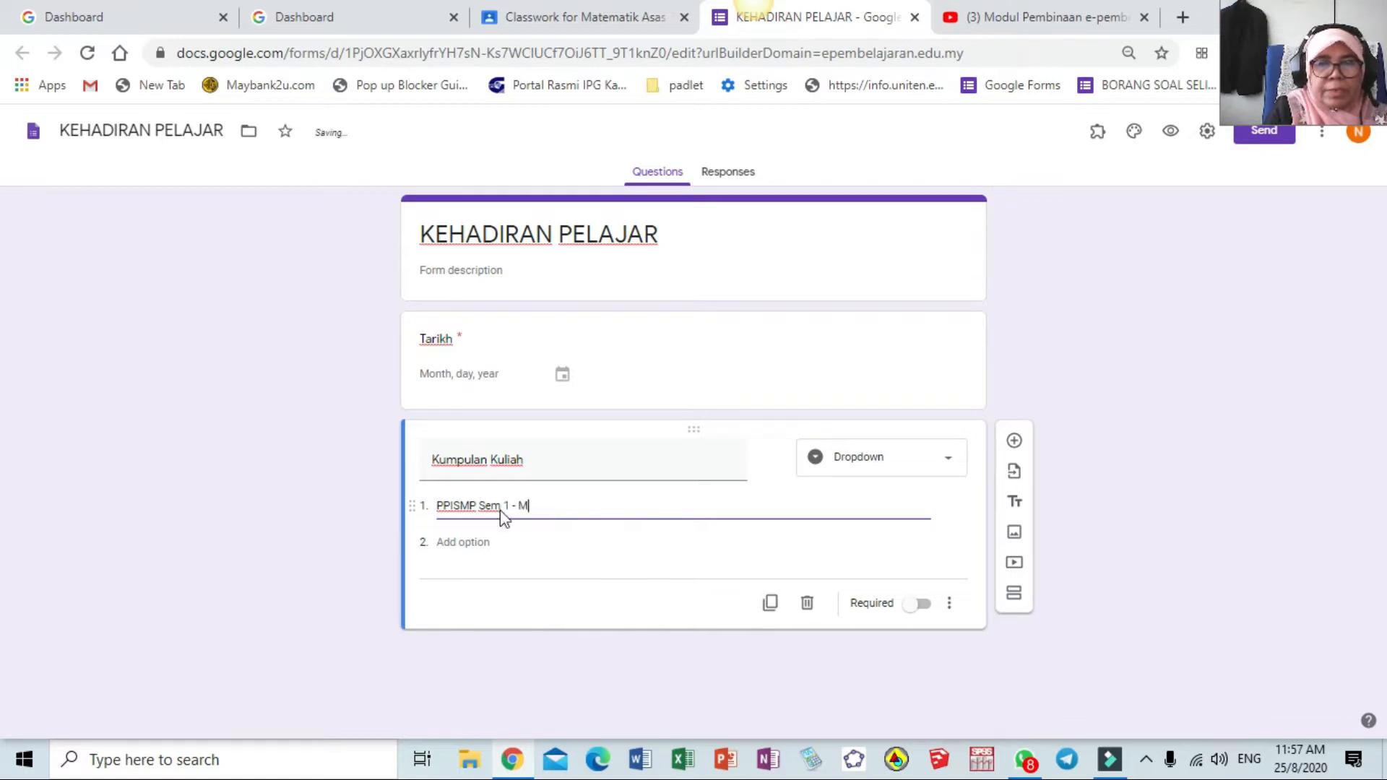
text(TZ10)
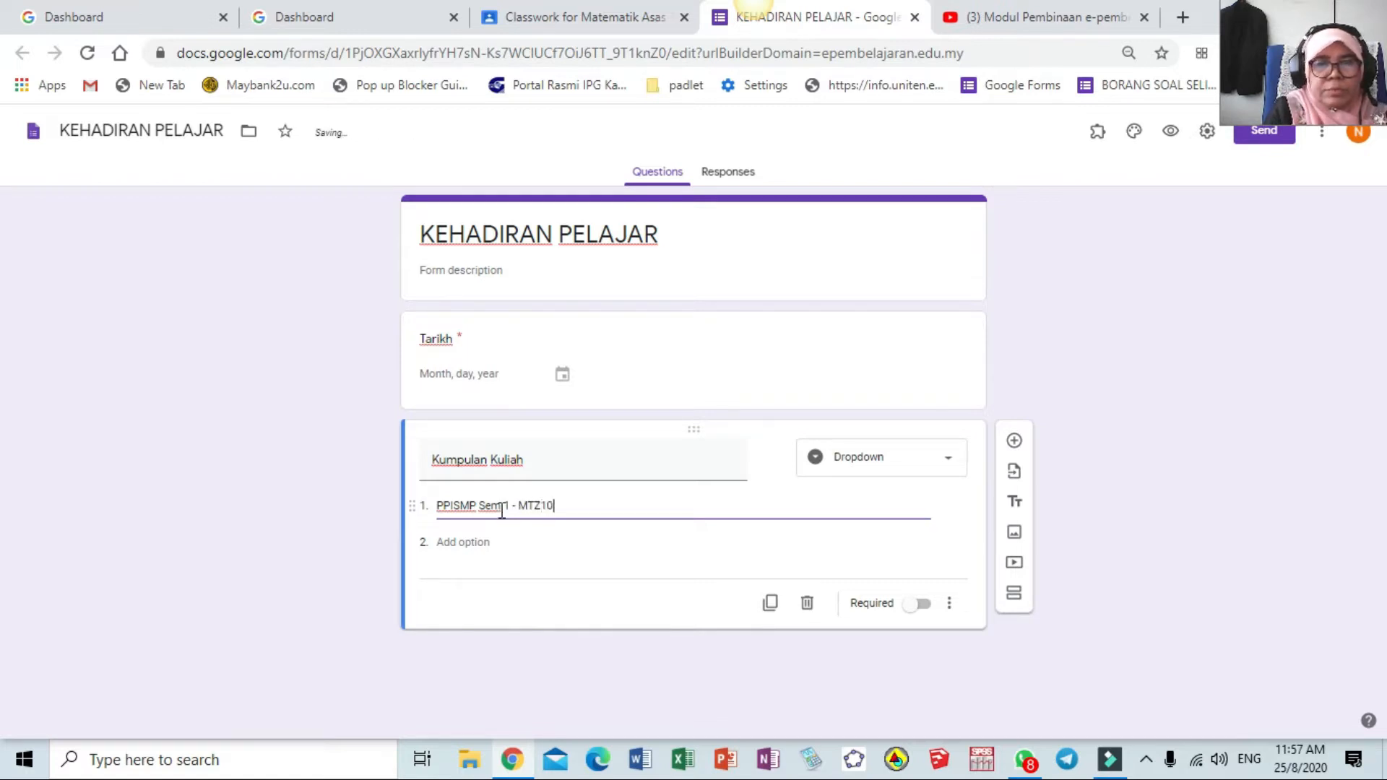
text(24)
click(487, 541)
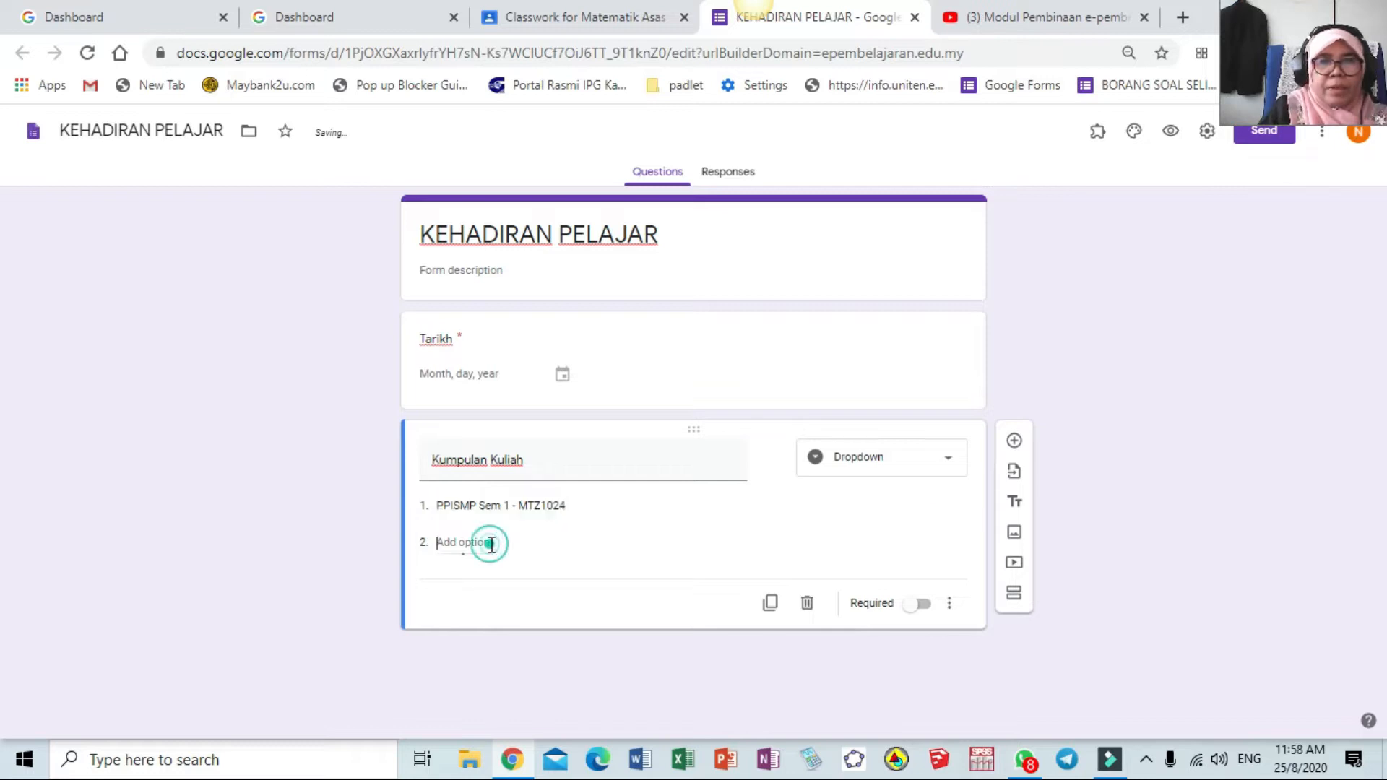
click(514, 504)
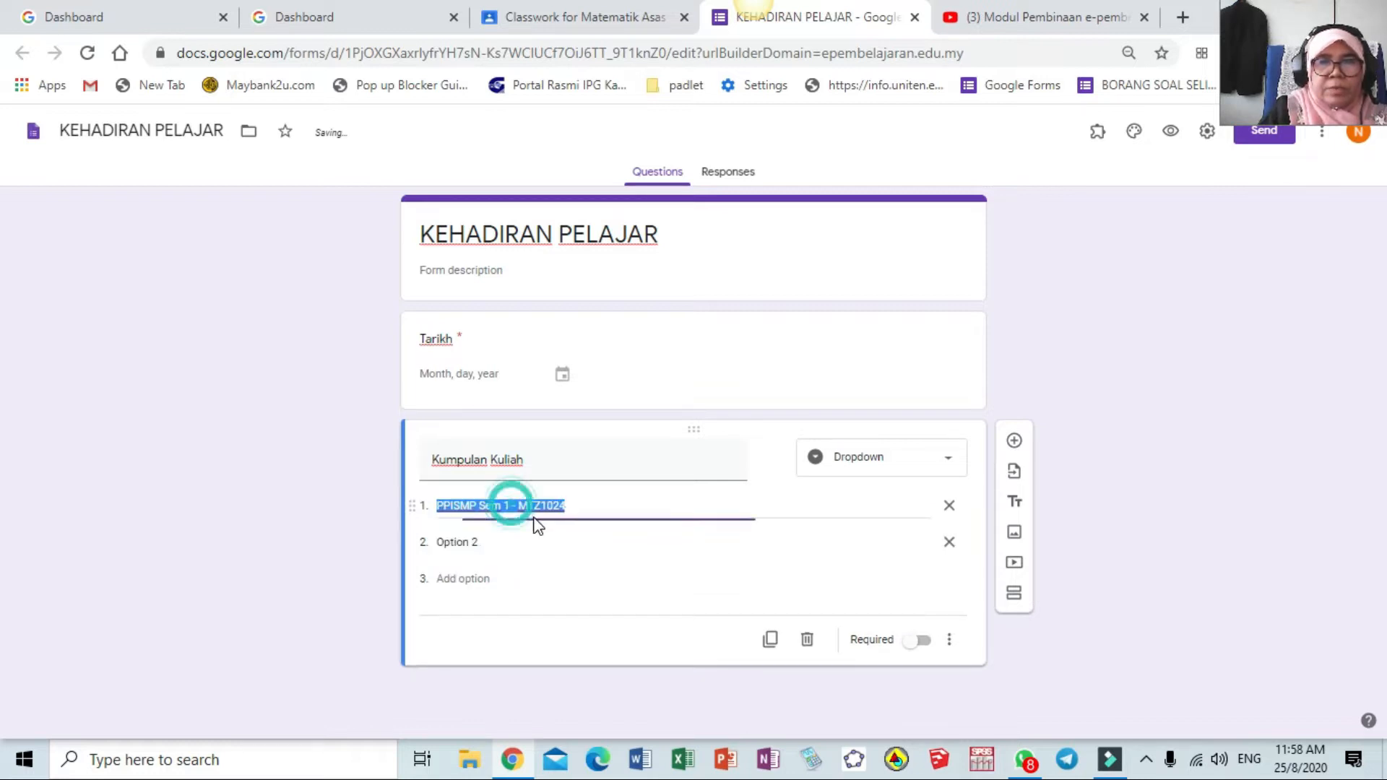
click(480, 506)
text(PK 2)
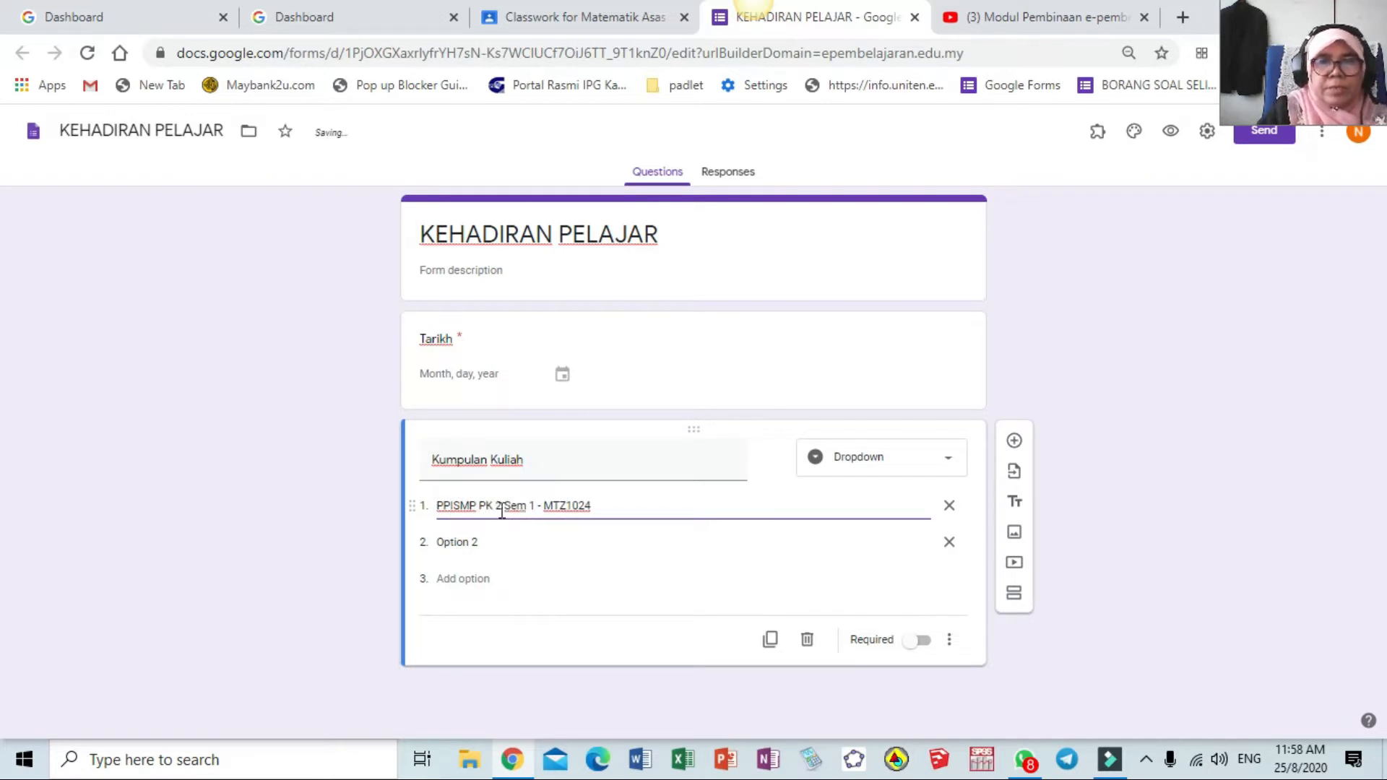
key(BackSpace)
text(,)
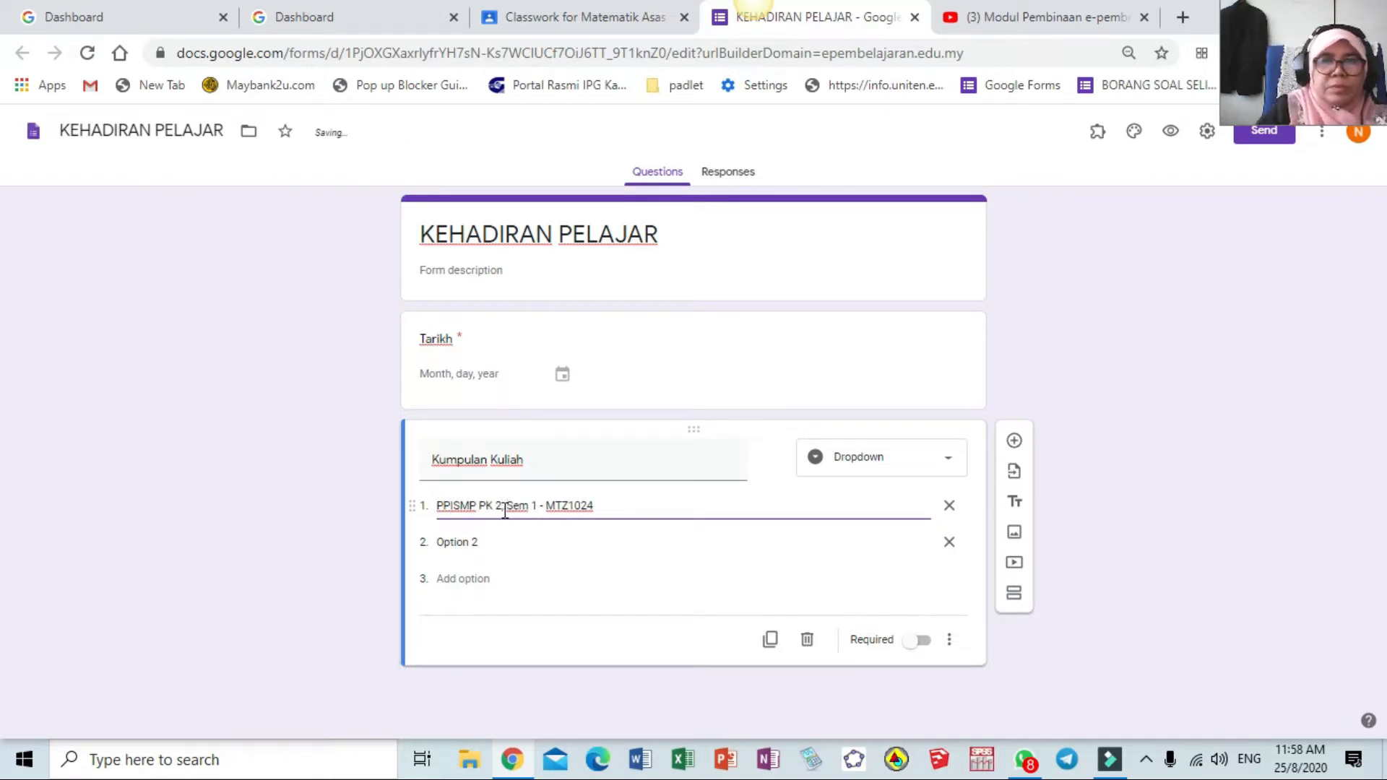
Add the option 'PPISMP PK, Sem 1 - GKB1053' and make Kumpulan Kuliah required
click(491, 543)
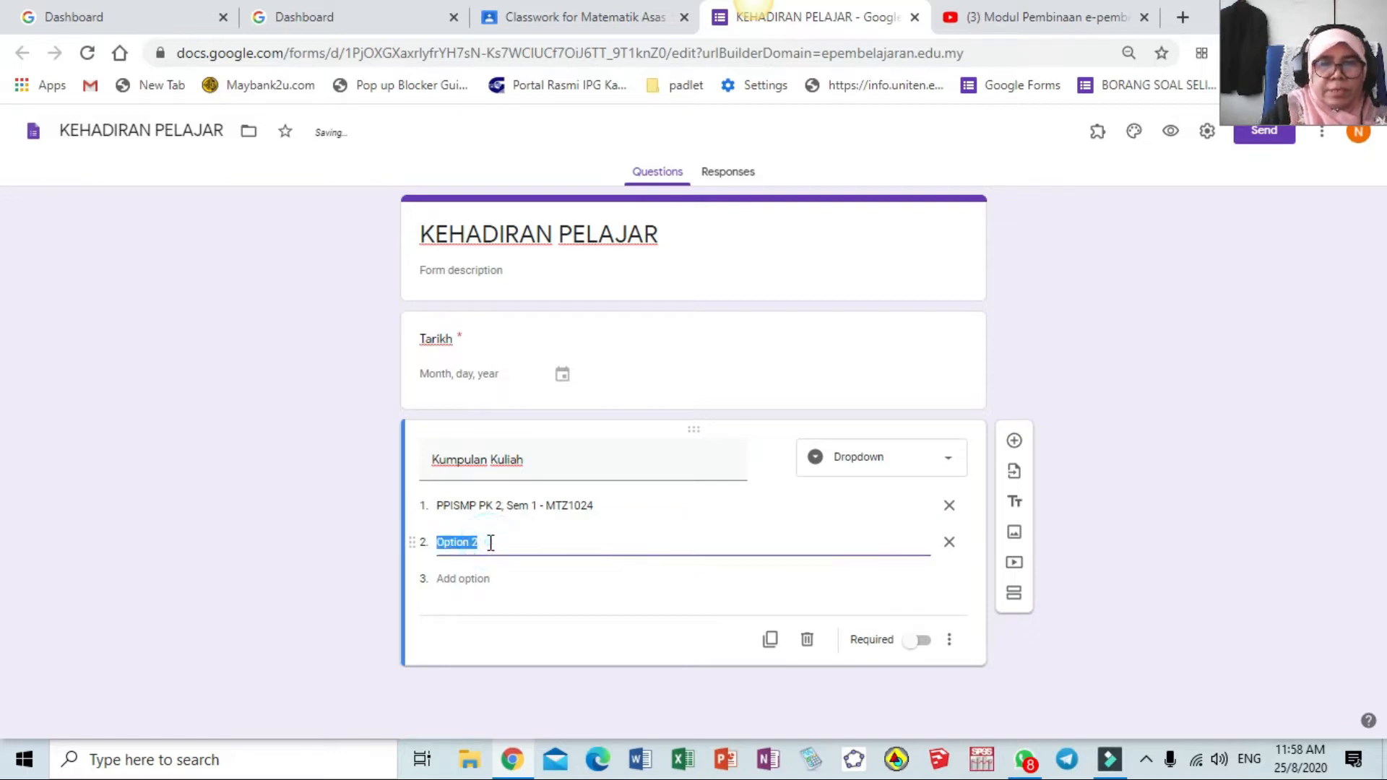
text(PPISMP PK)
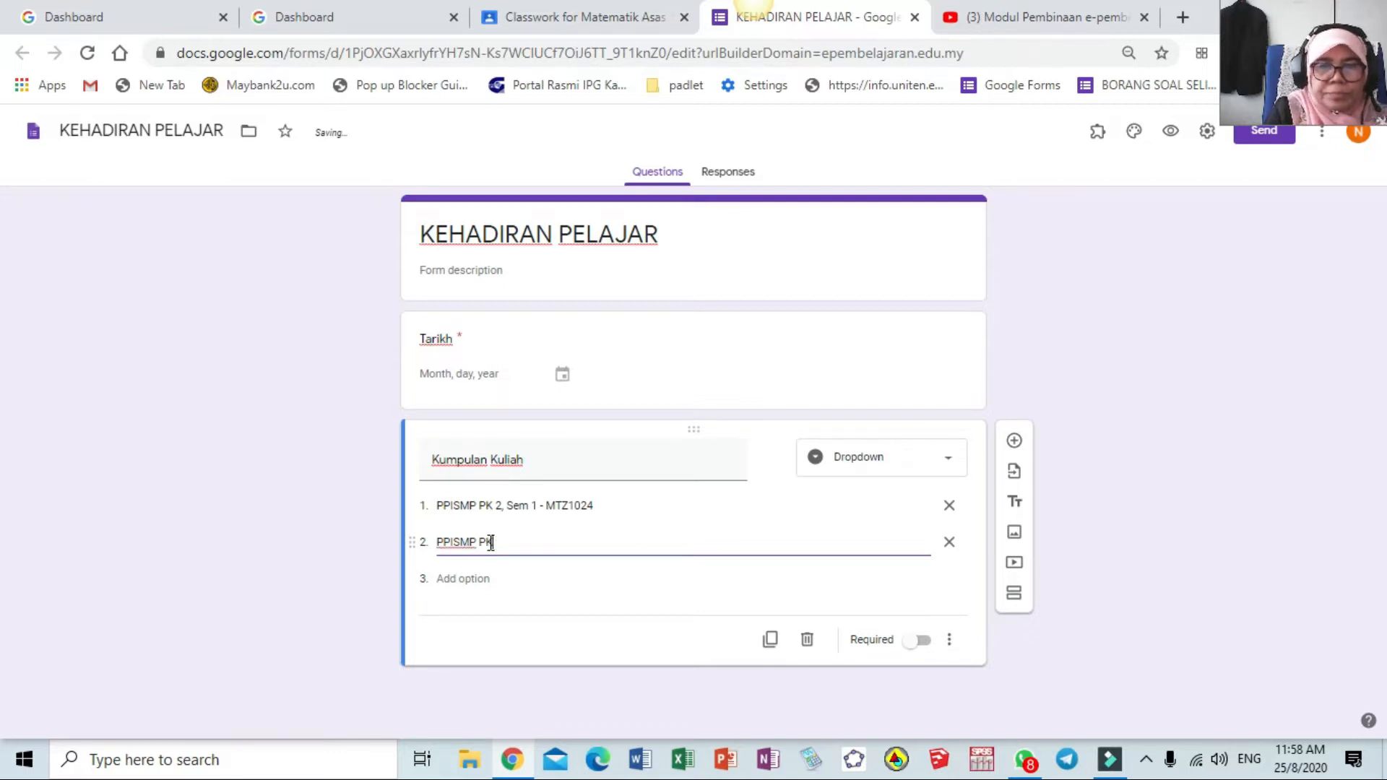
text( Sem 1 )
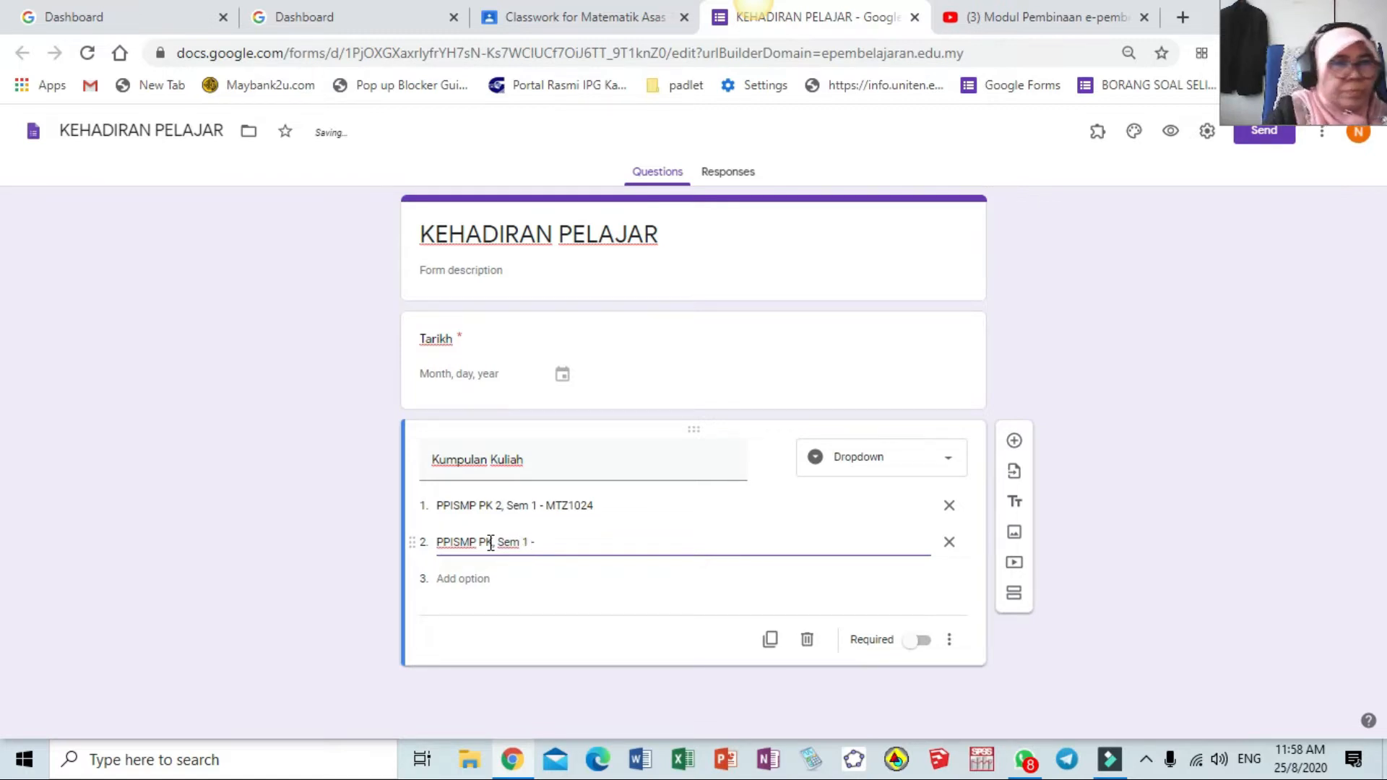
text(- GKB1053)
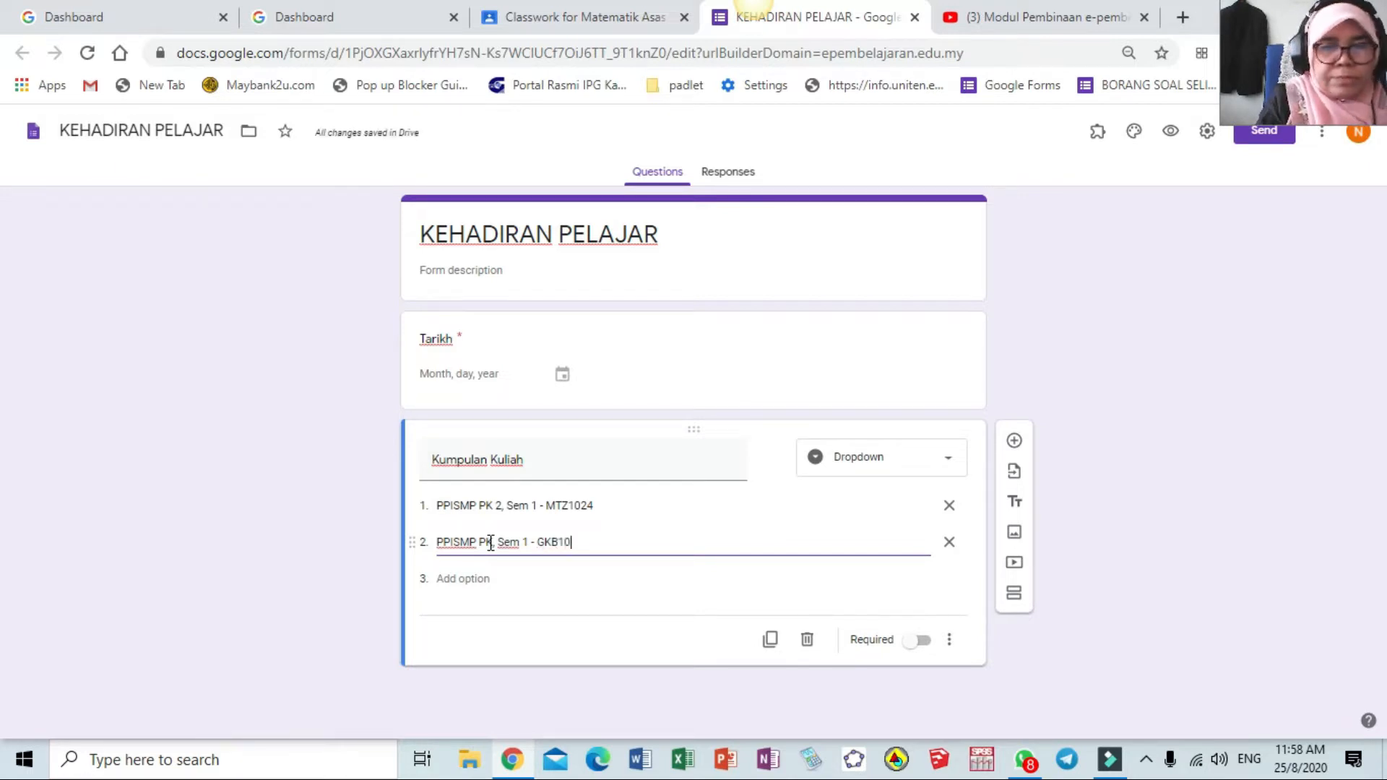
click(926, 642)
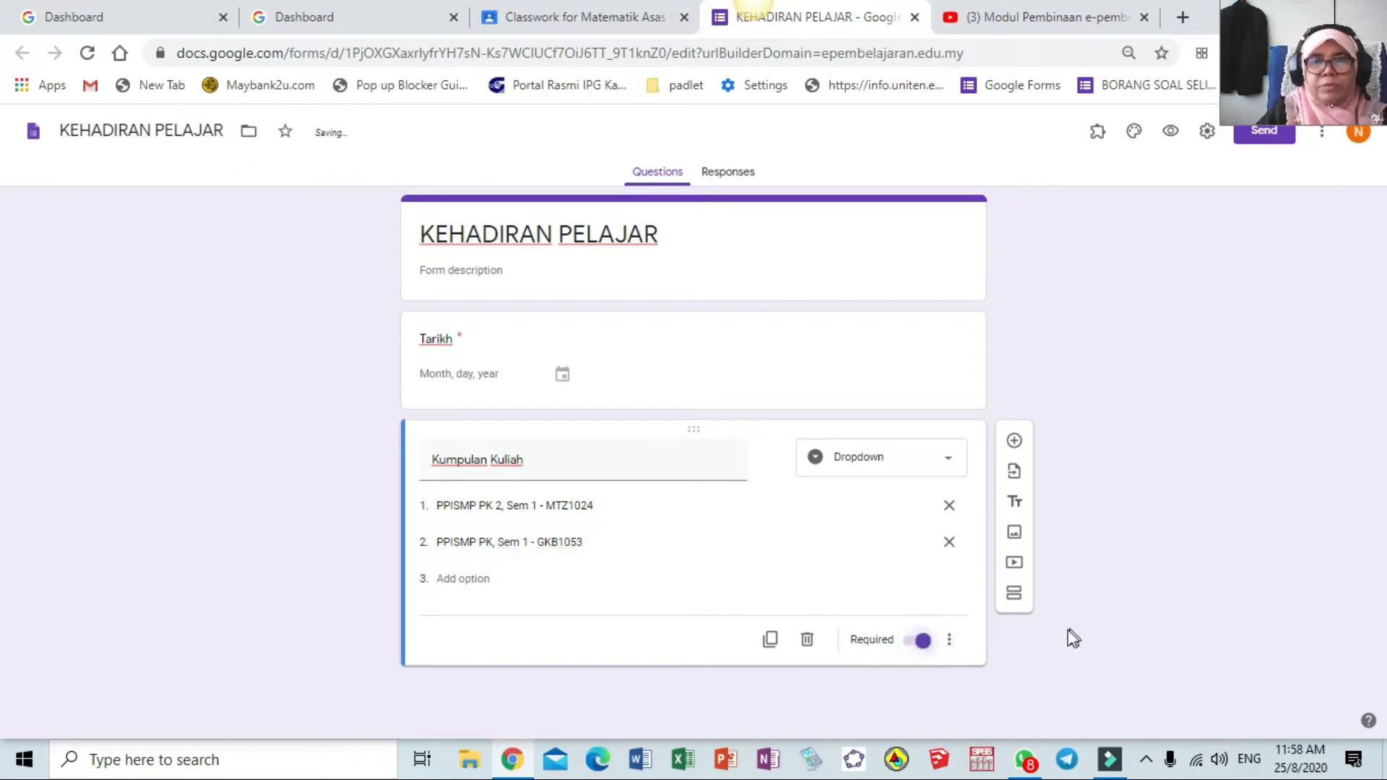
click(1015, 444)
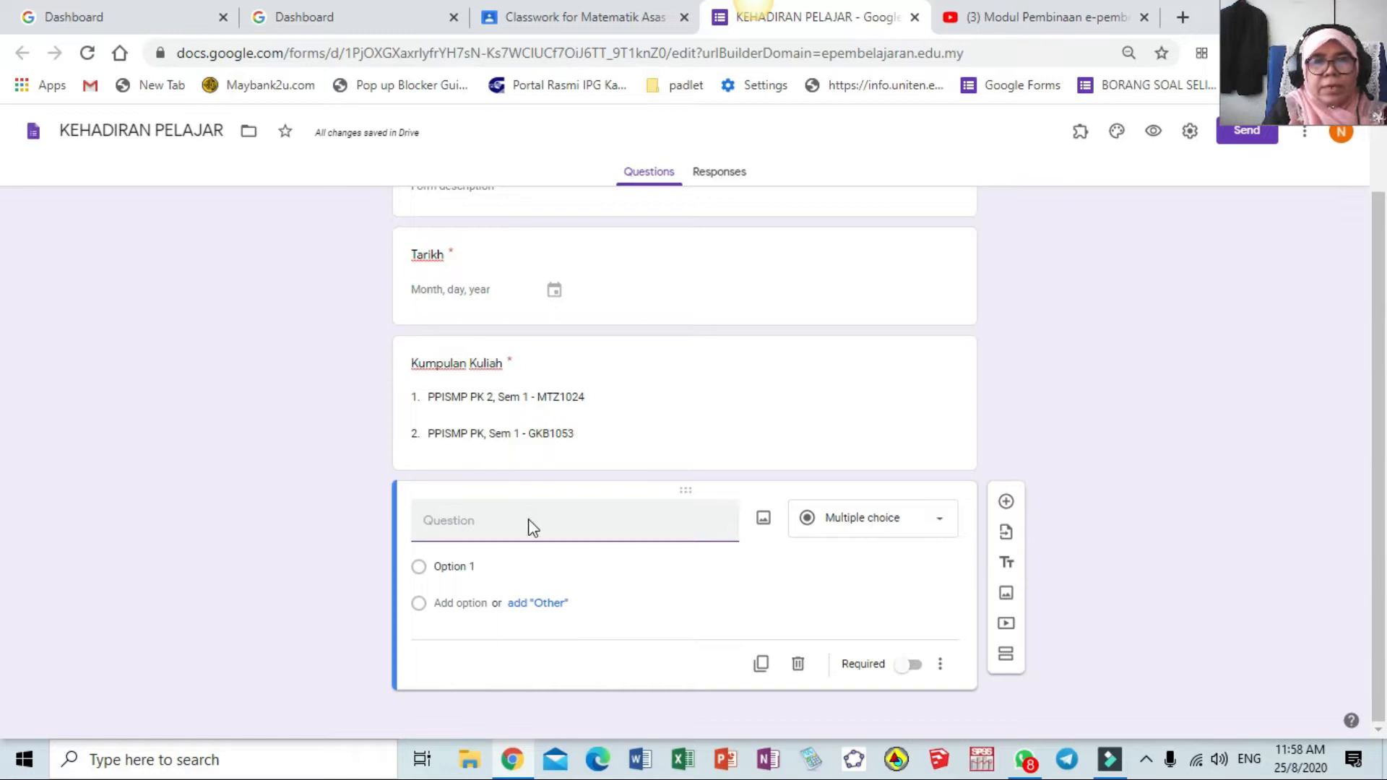
Title the question Kuliah with options kuliah 1, Kuliah 2, Kuliah 3 and Kuliah 4
text(Kuli)
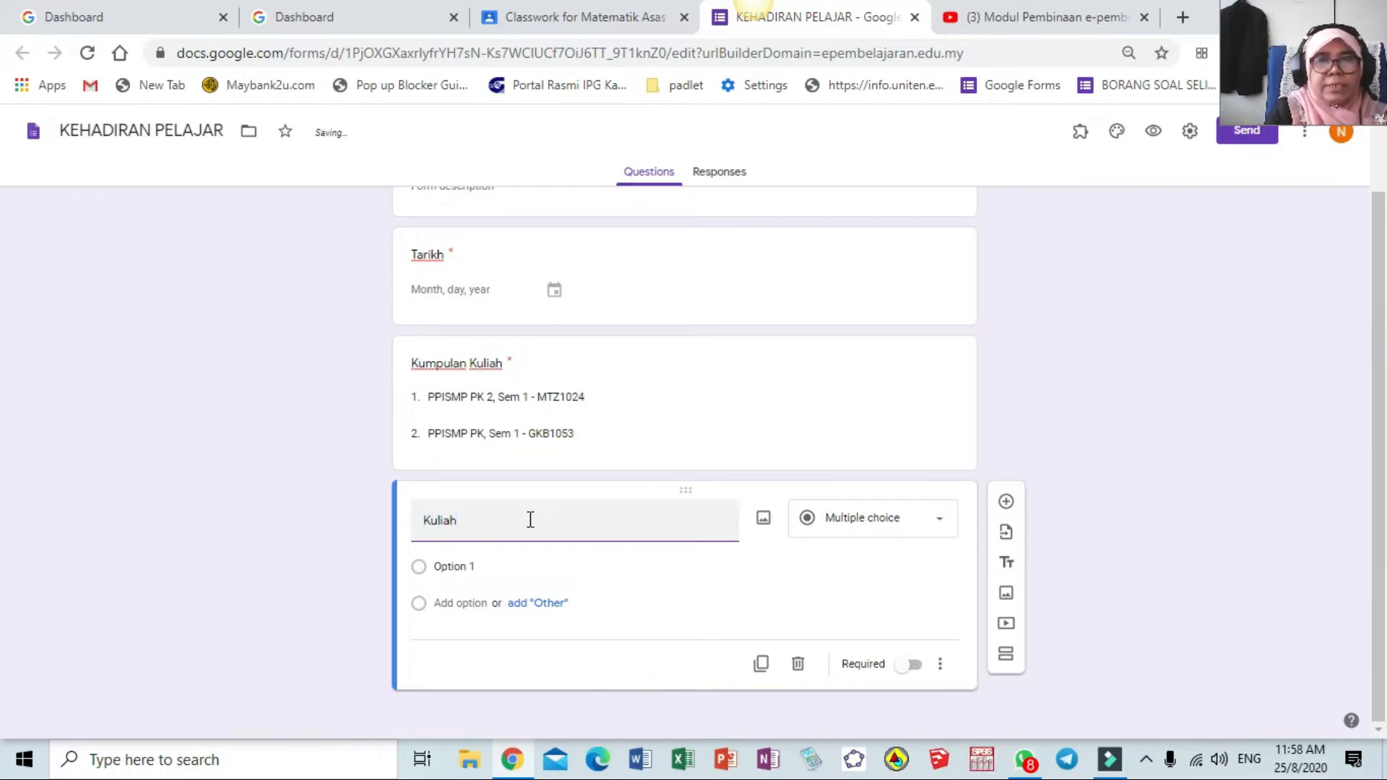
text(ah)
click(480, 571)
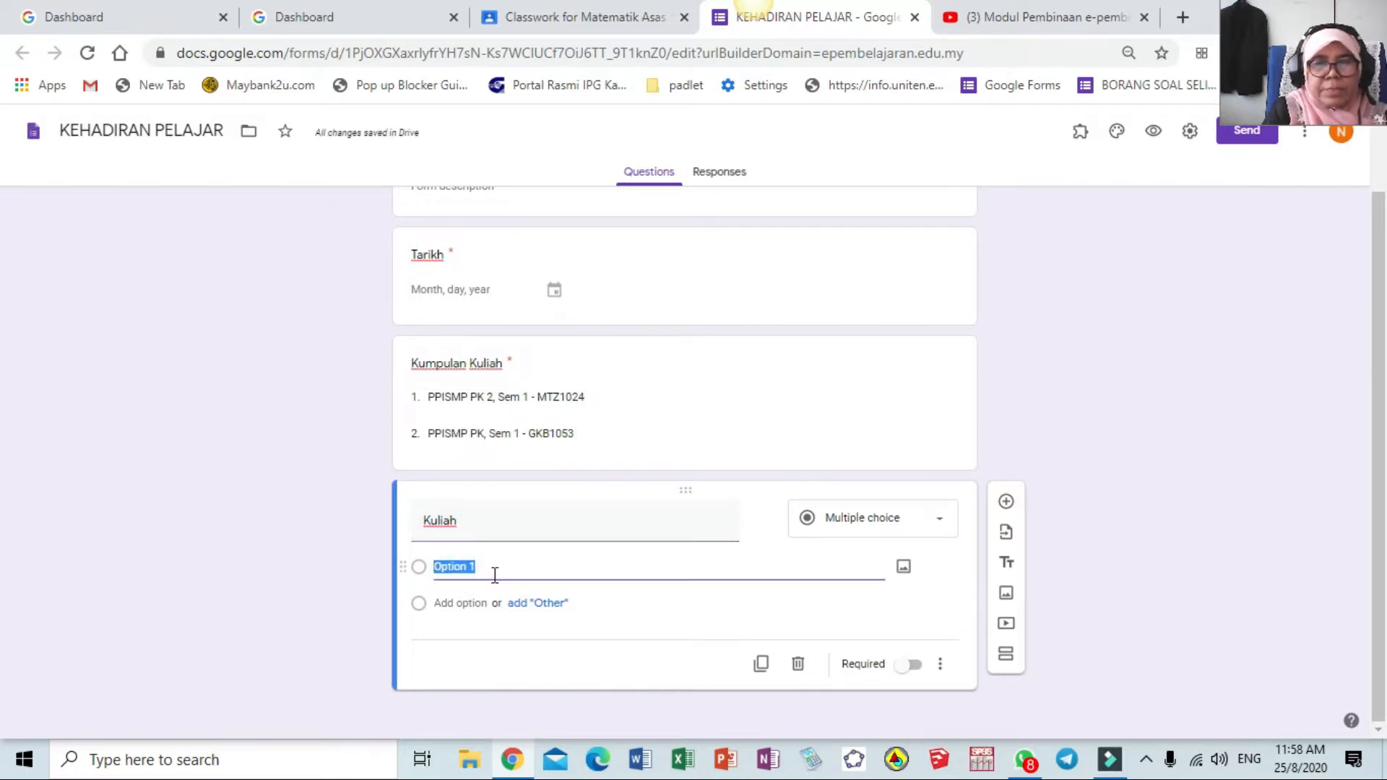
text(kuliah)
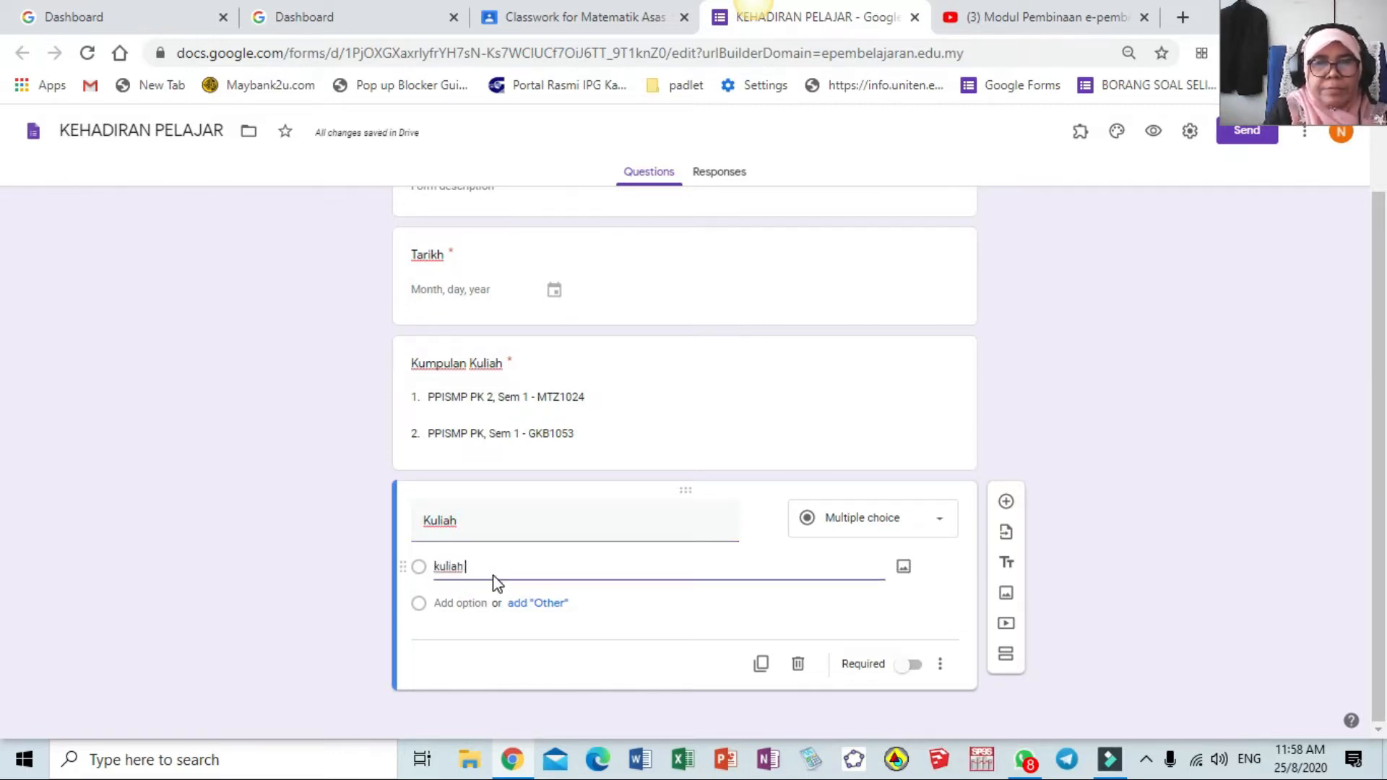
text( 1)
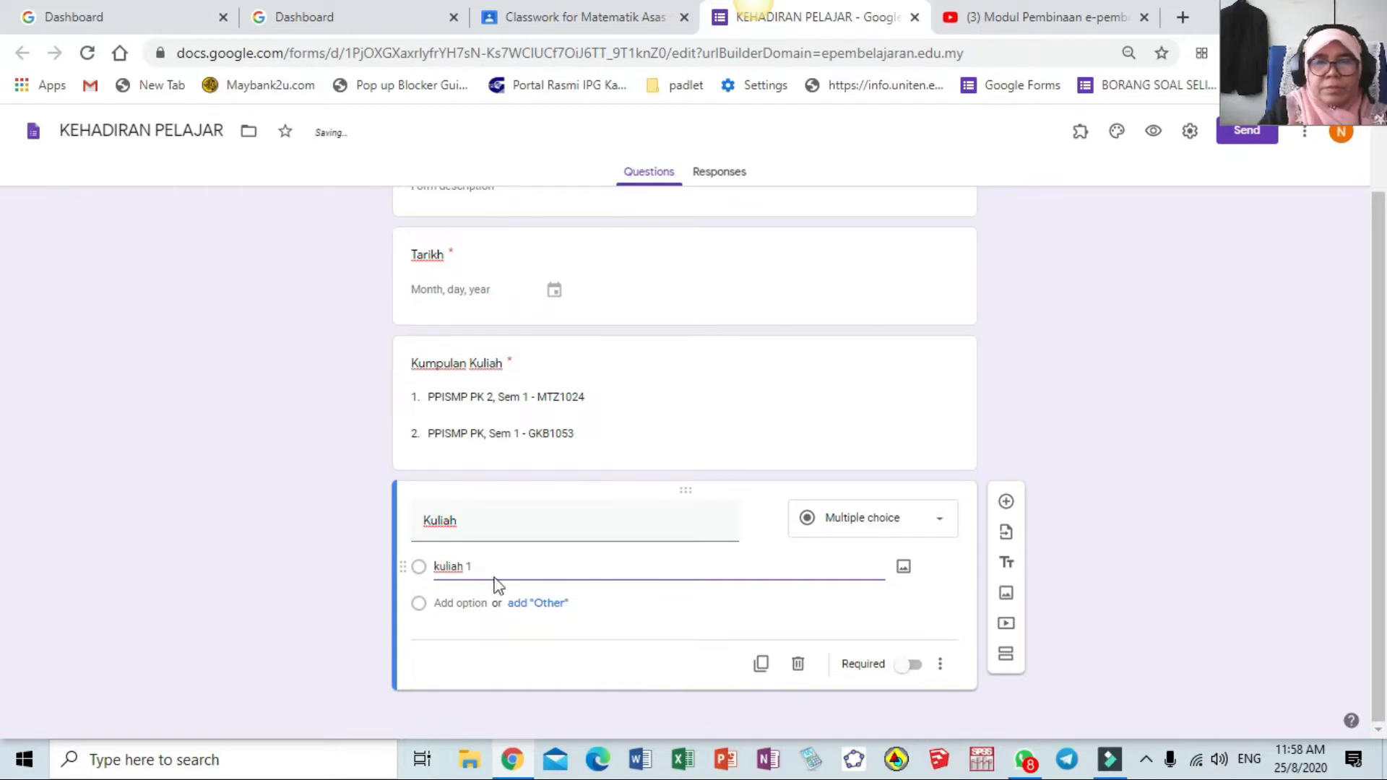
click(510, 604)
click(478, 603)
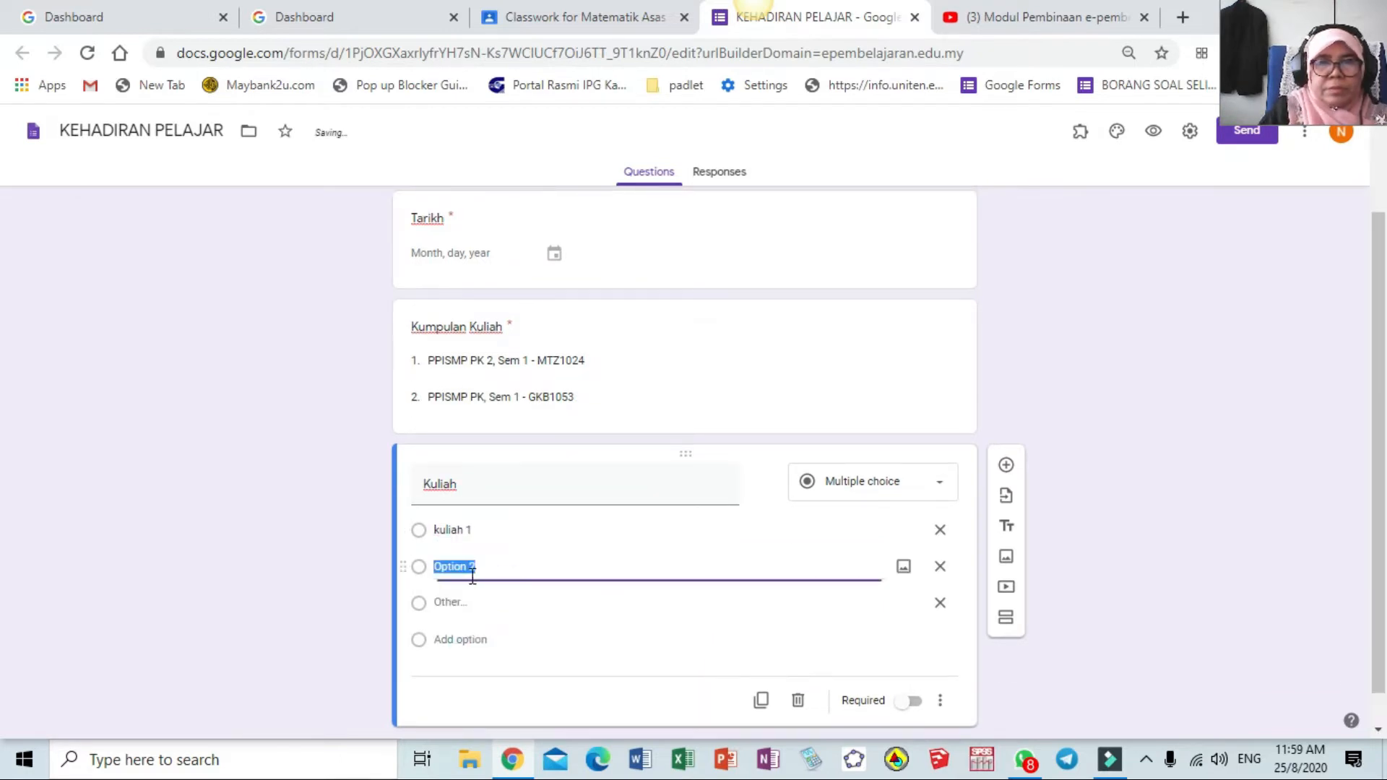
text(Kuliah 2)
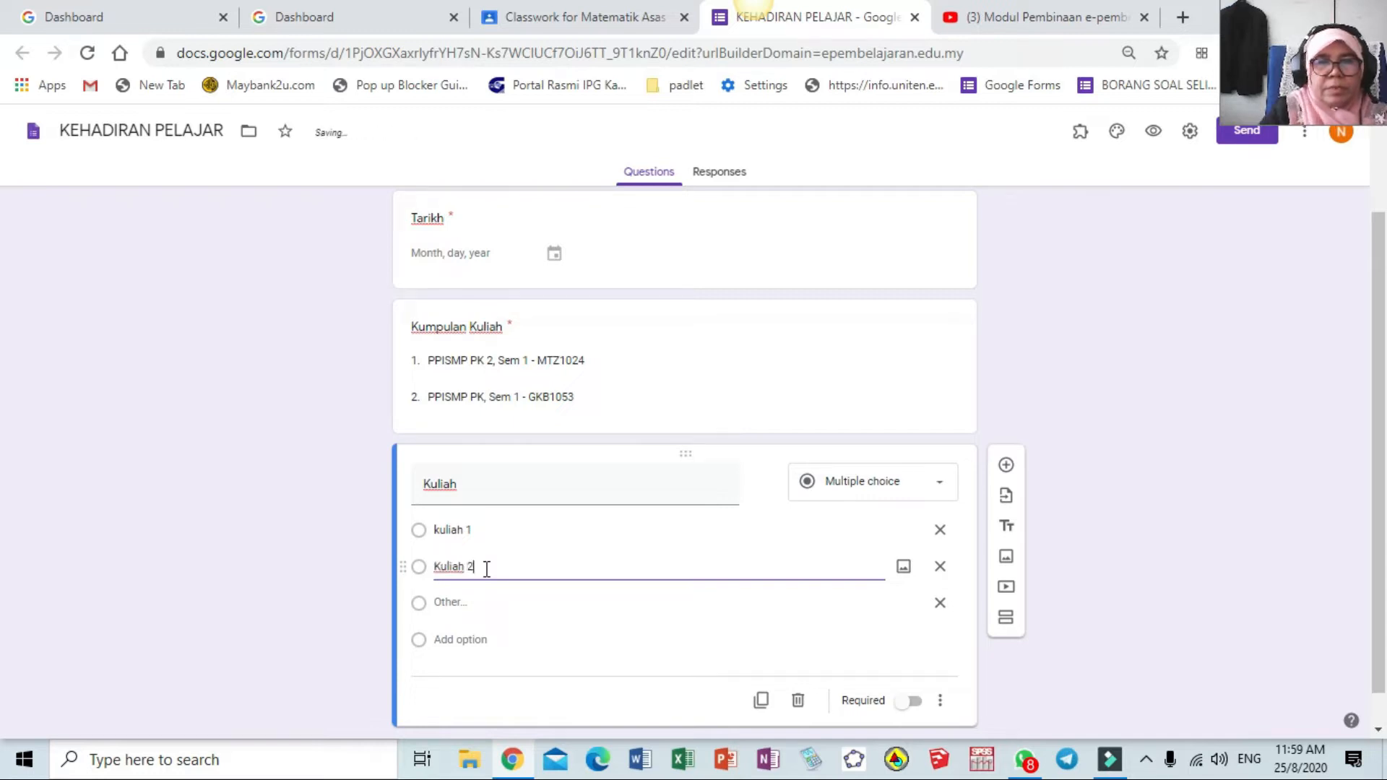
click(486, 606)
click(471, 642)
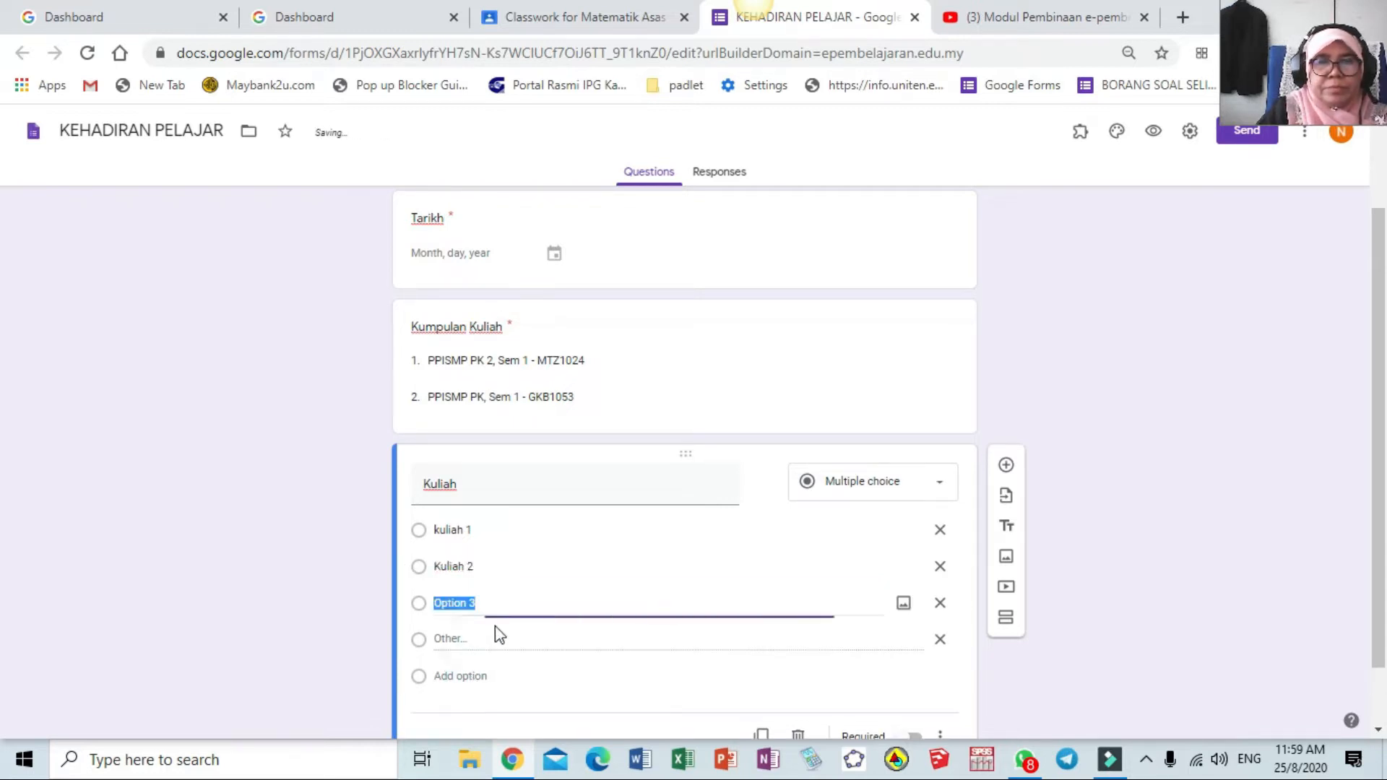
text(Kuliah 3)
click(497, 640)
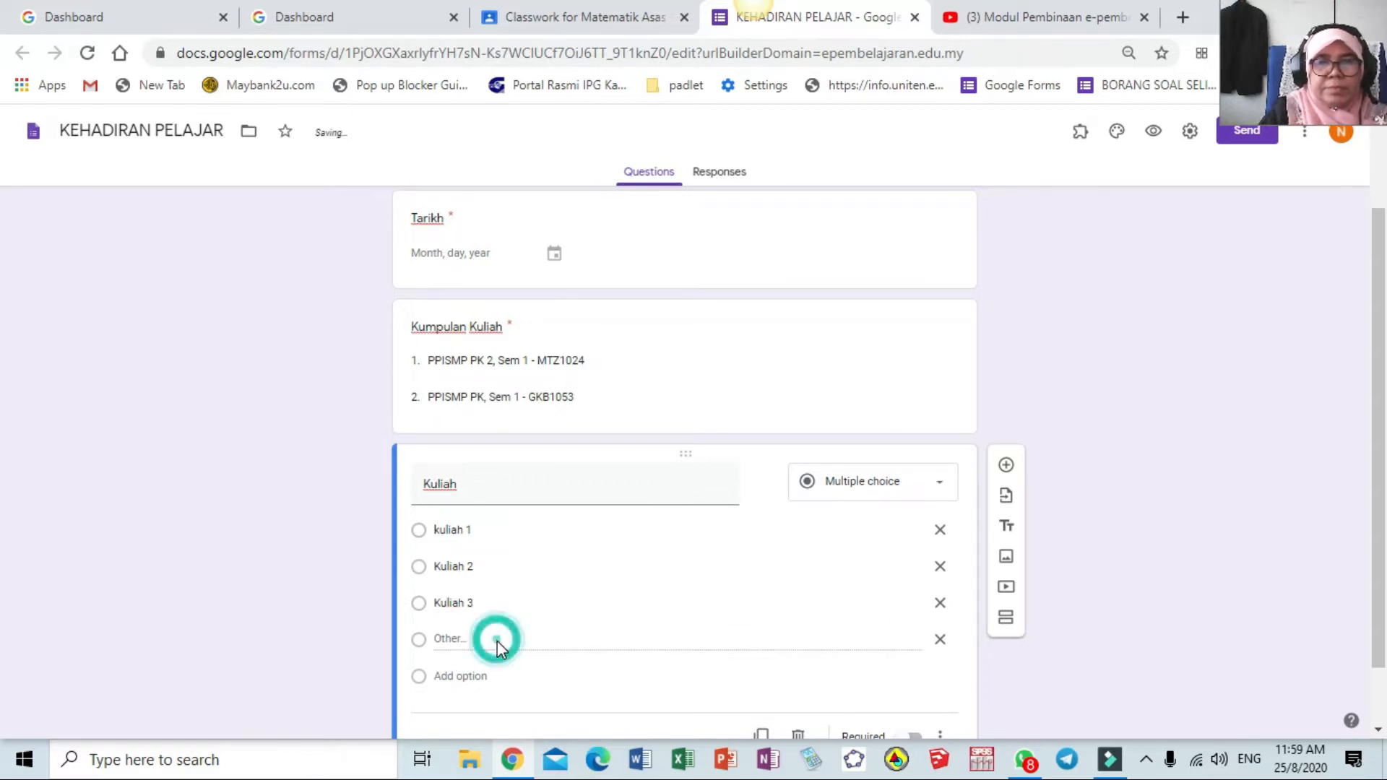
click(462, 675)
text(Kuliah 4)
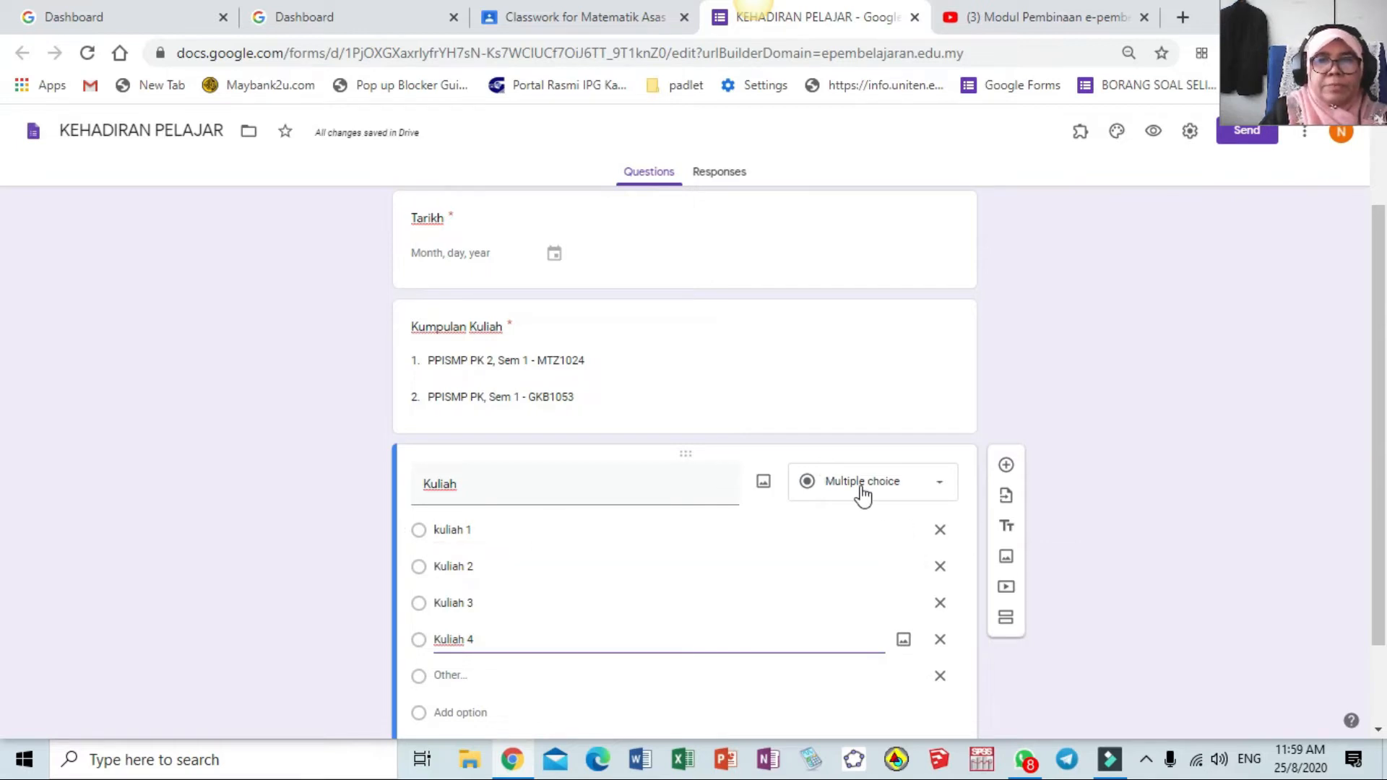
Make Kuliah a required dropdown question
click(942, 492)
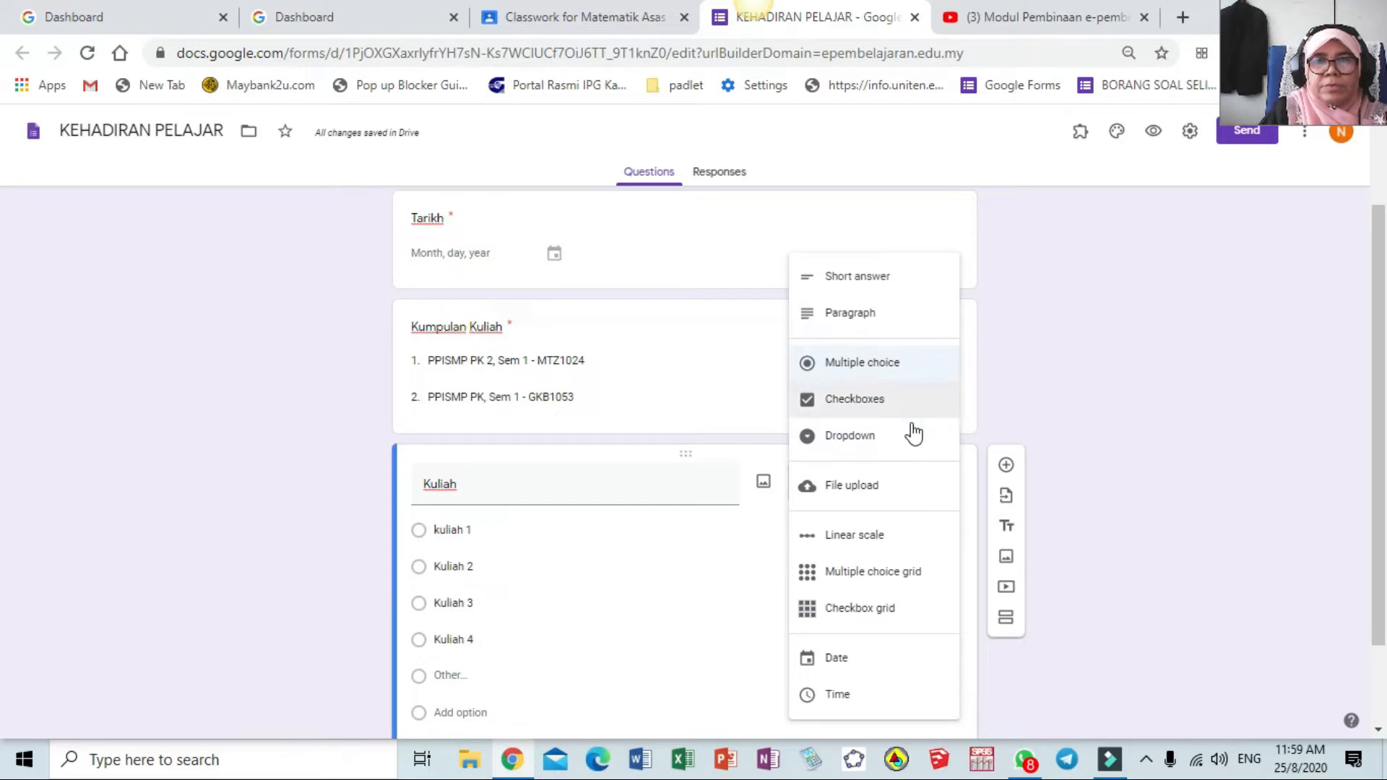
click(895, 438)
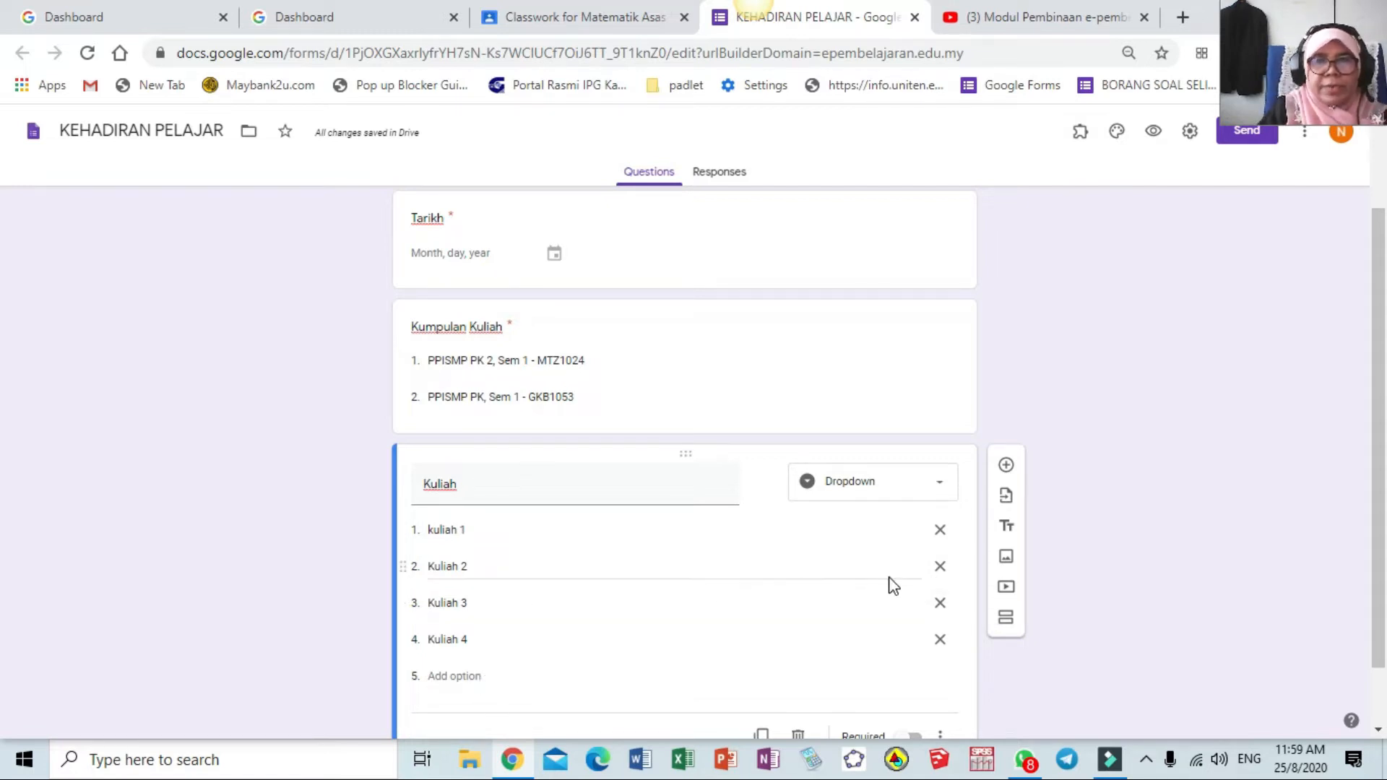
scroll(886, 567, down, 1)
click(914, 664)
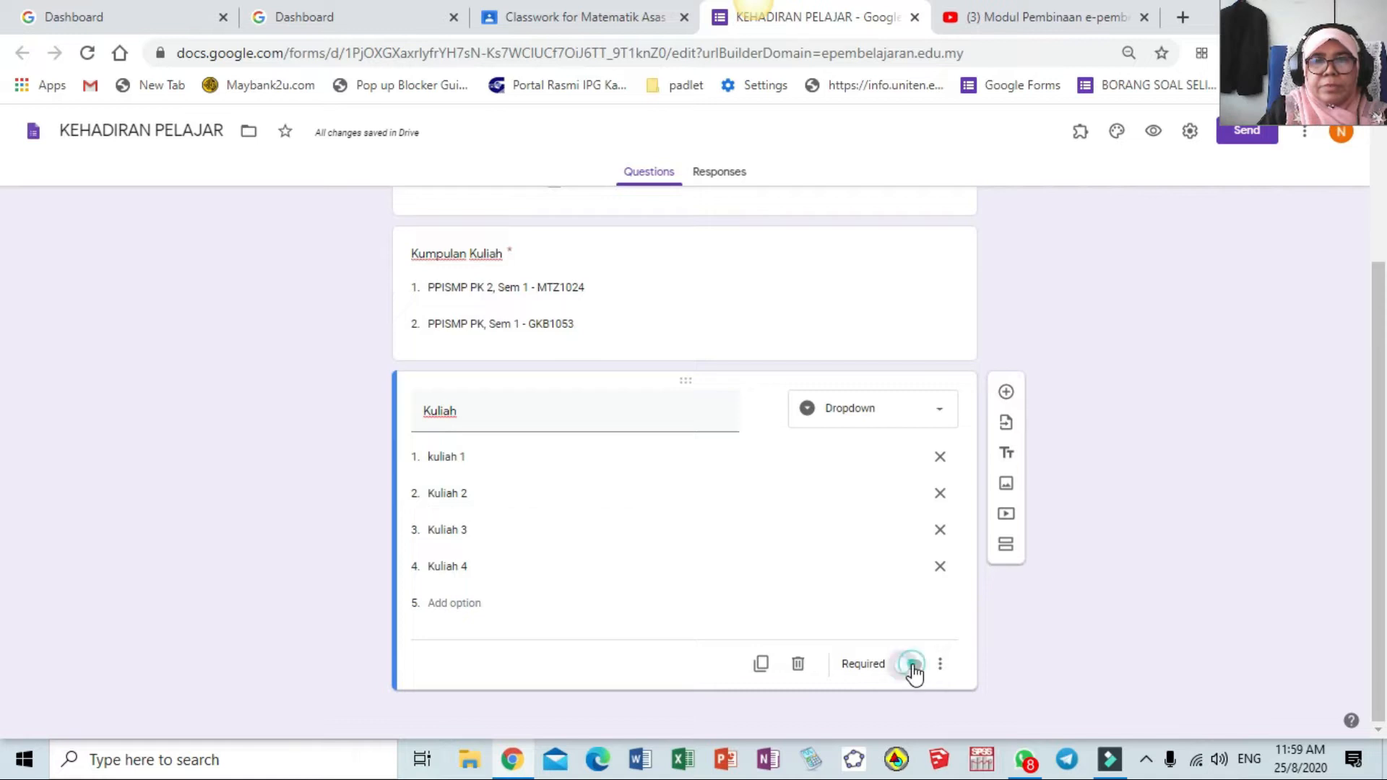
click(1007, 393)
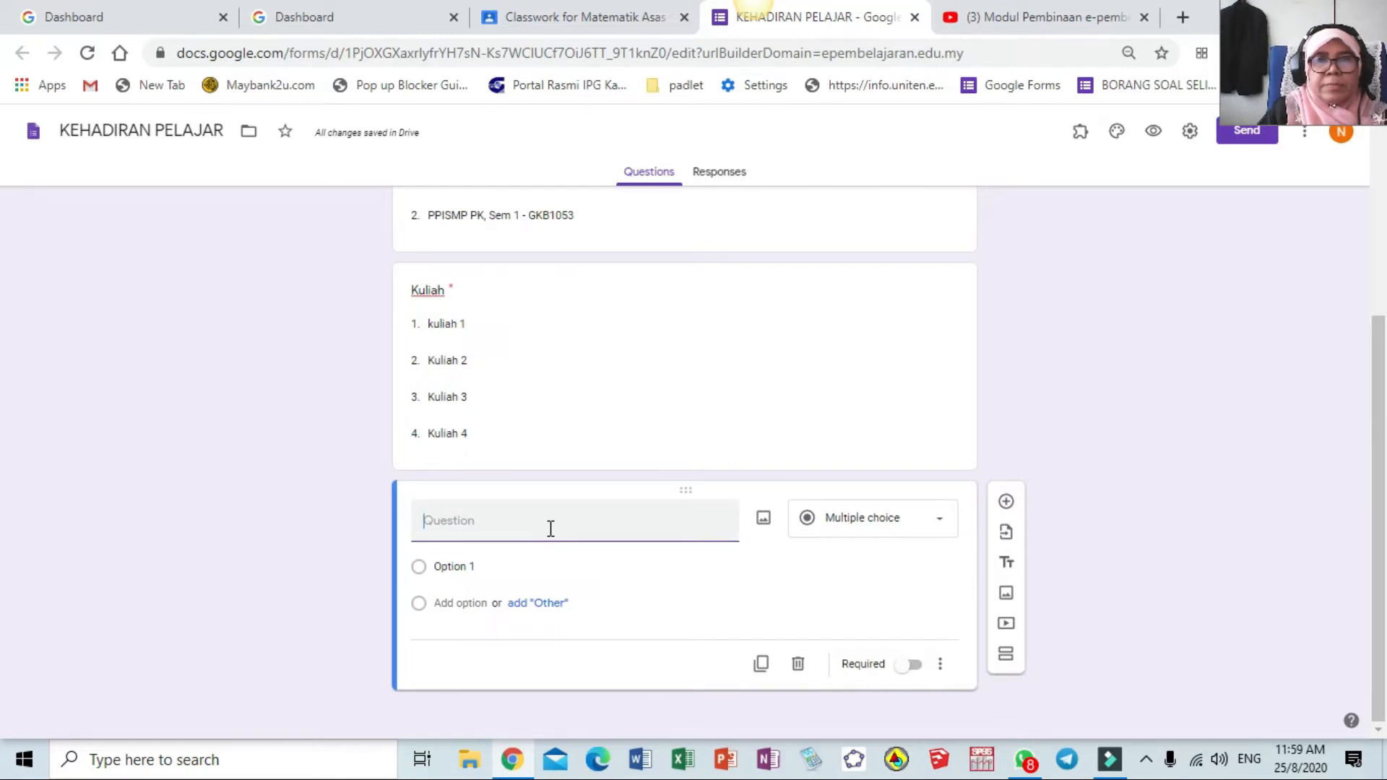
Title the new question Nama Penuh, make it a required short answer, and add another question
scroll(551, 531, up, 4)
scroll(552, 532, down, 4)
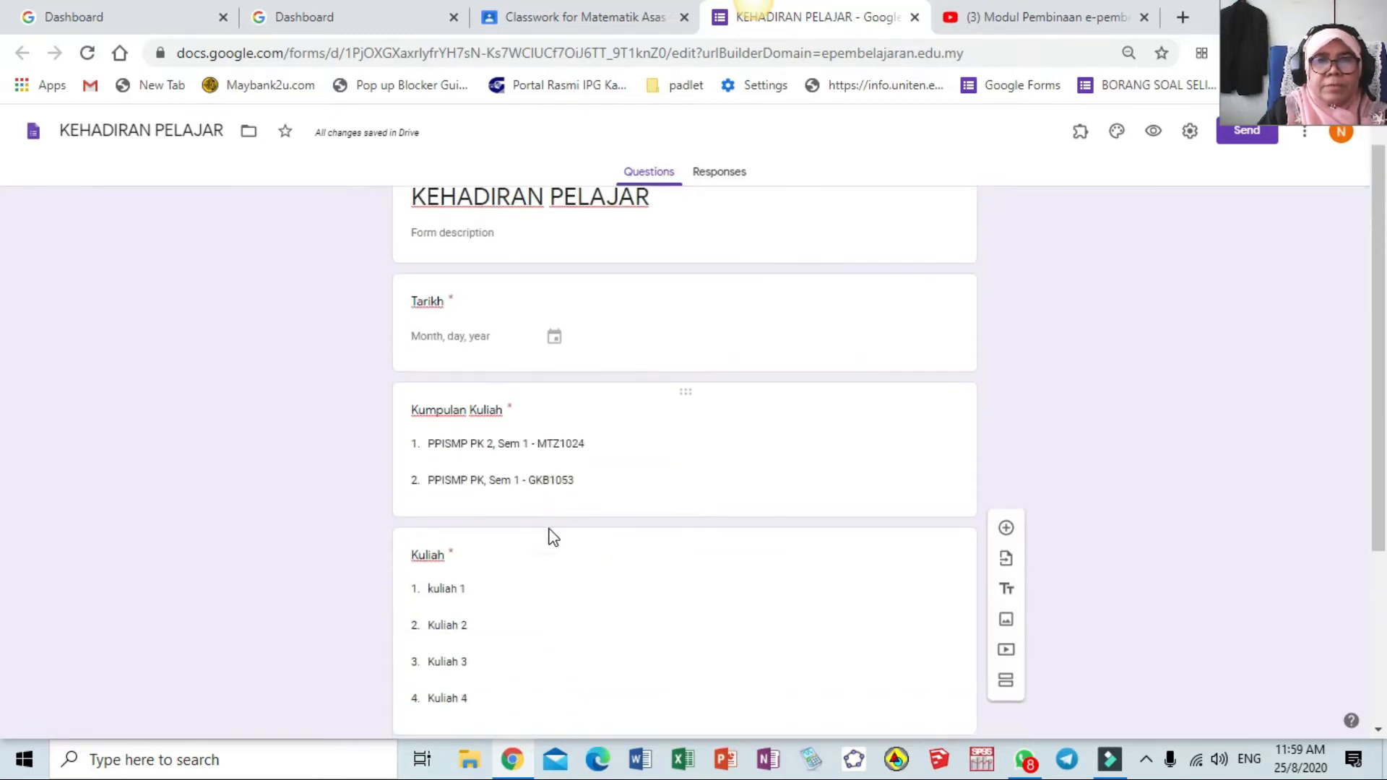
text(N)
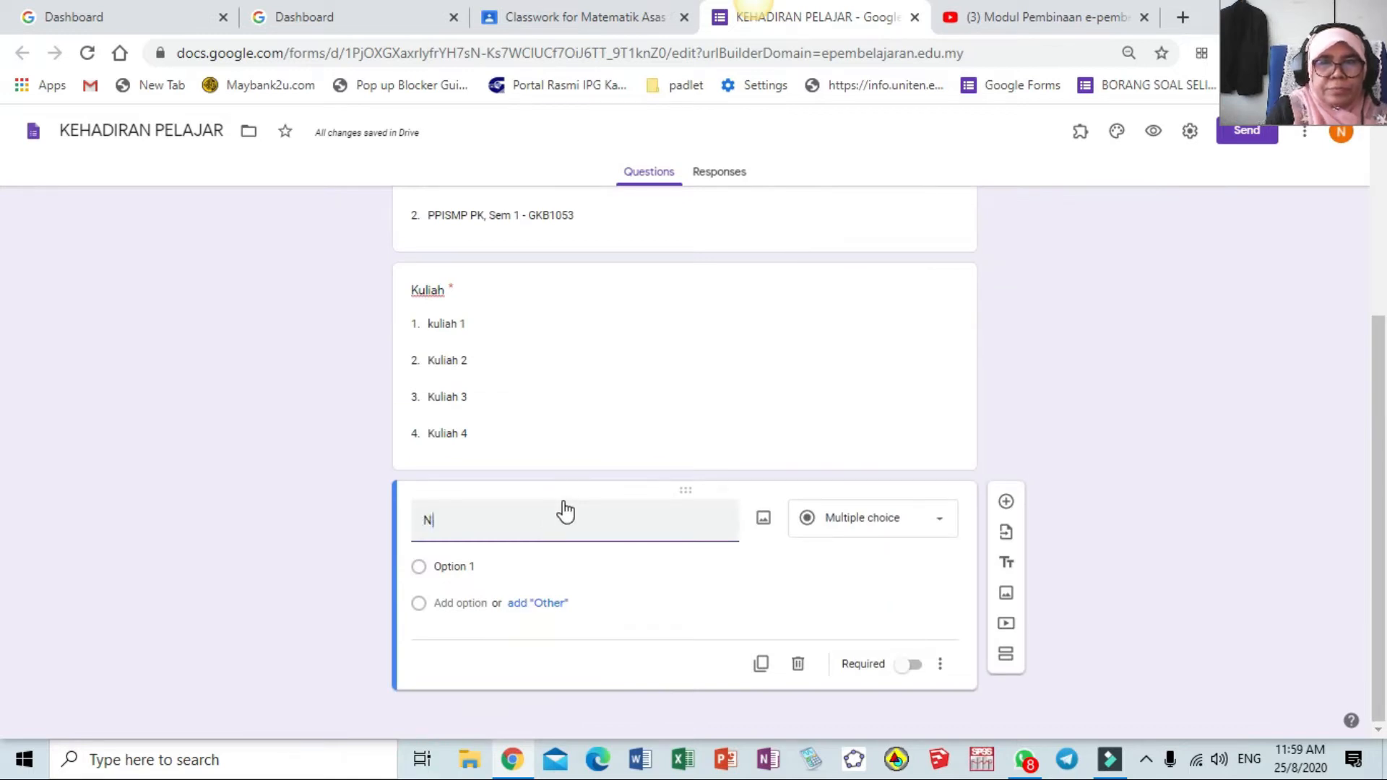
text(ama Penuh)
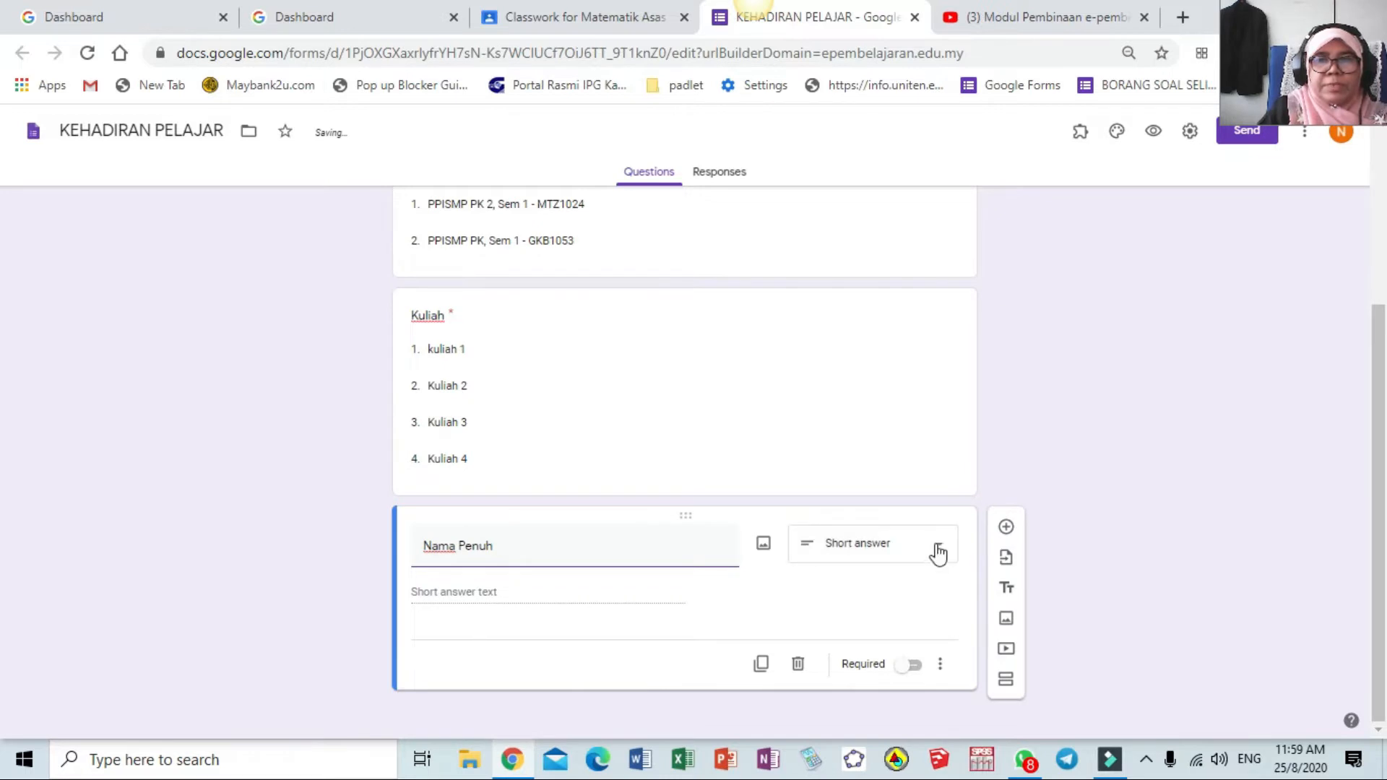
click(938, 546)
click(852, 275)
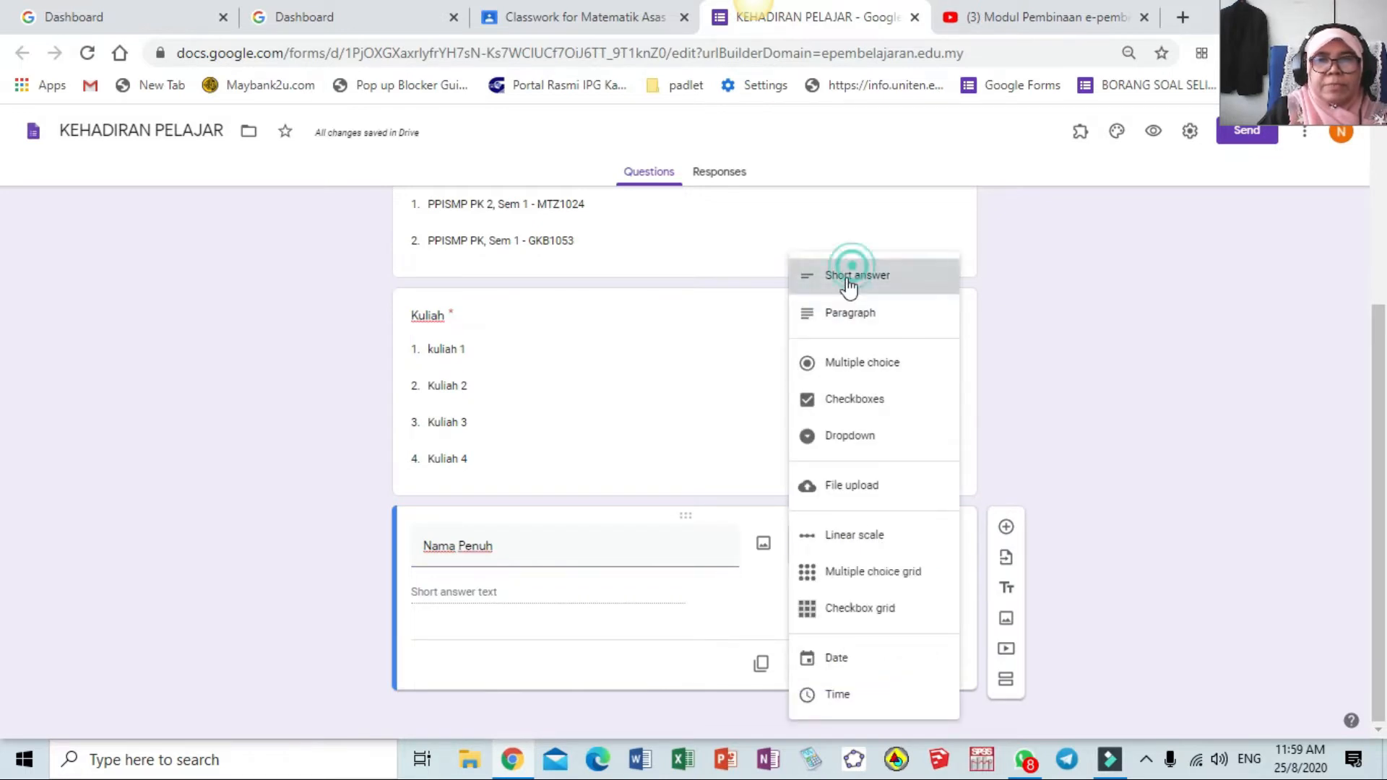
click(913, 665)
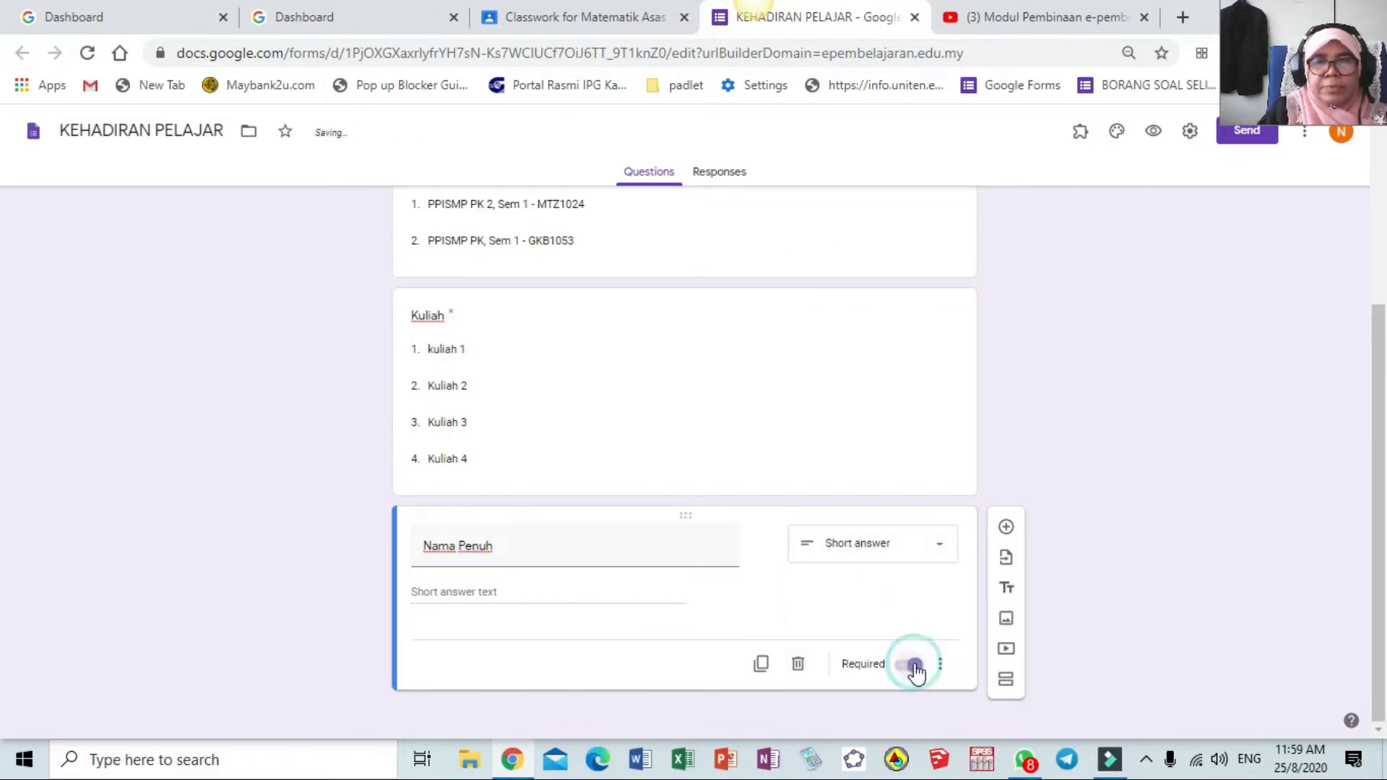
click(1007, 531)
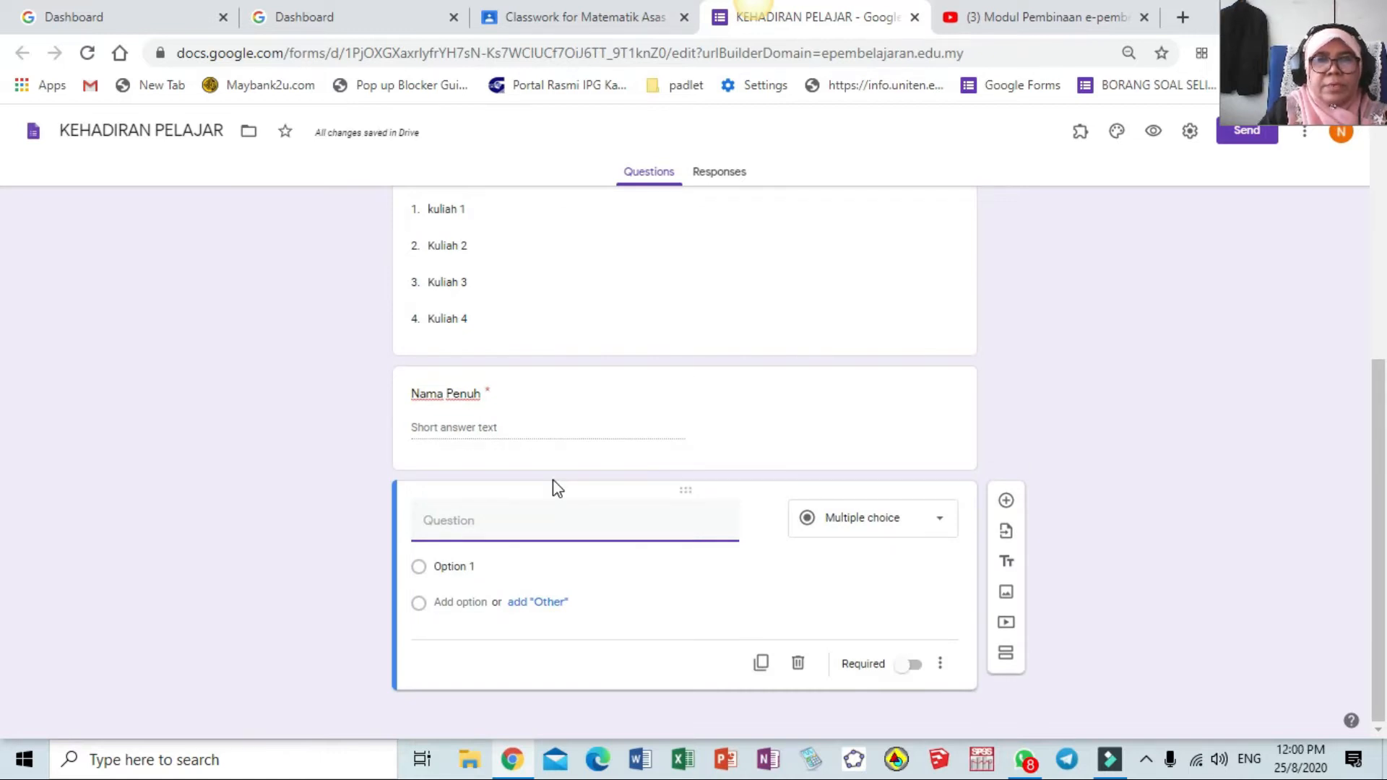
scroll(570, 520, up, 4)
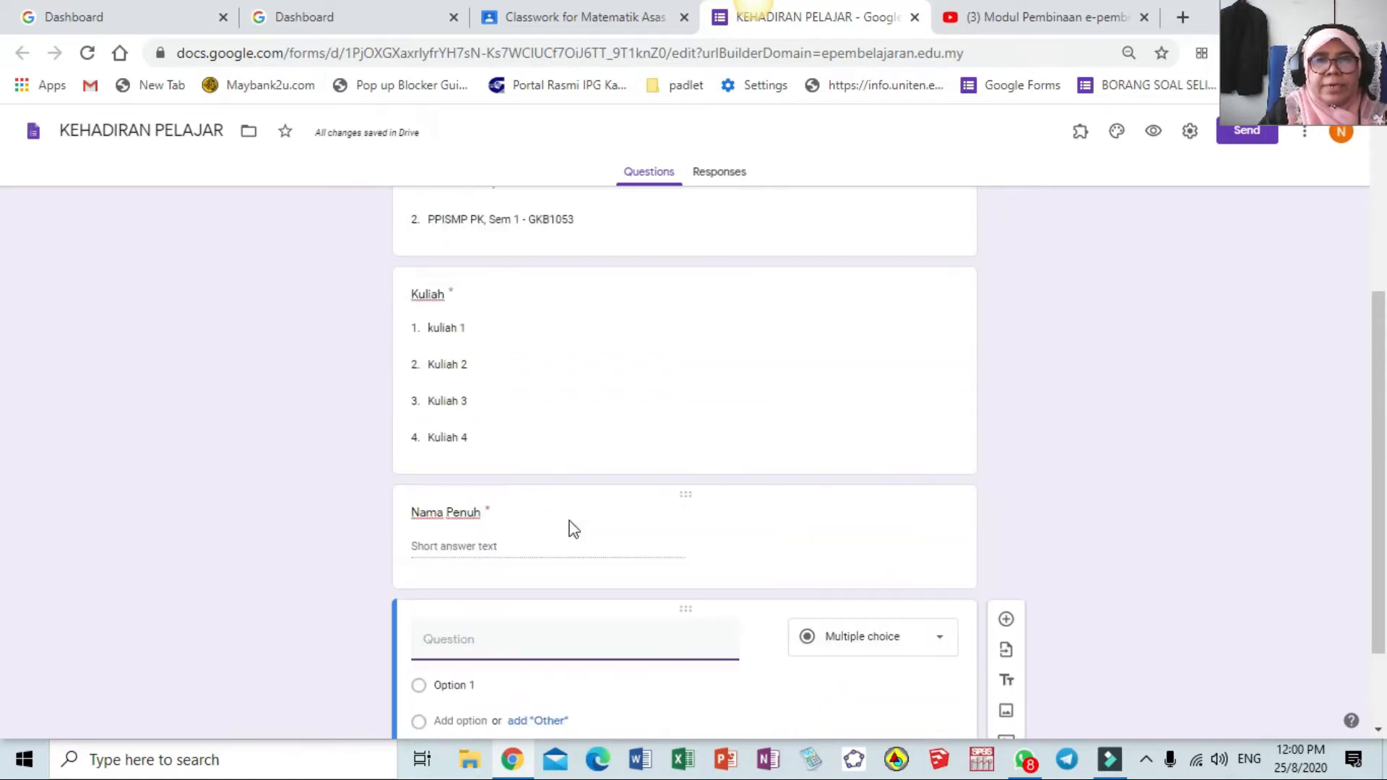
scroll(570, 526, down, 4)
Title the question Kehadiran with options Hadir and 'Tidak hadir sebab sakit (perlu ada MC)'
click(576, 519)
text(Kehadiran)
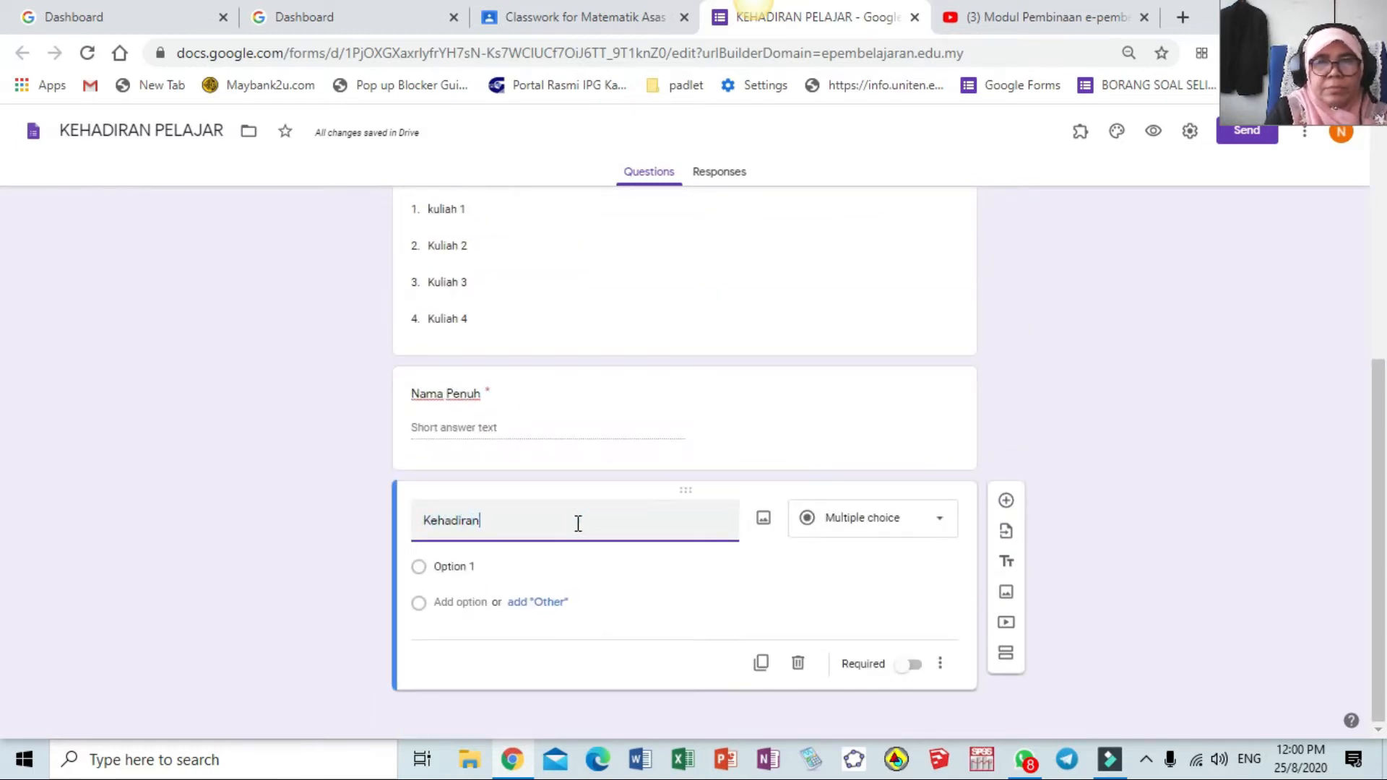
click(557, 567)
text(Hadir)
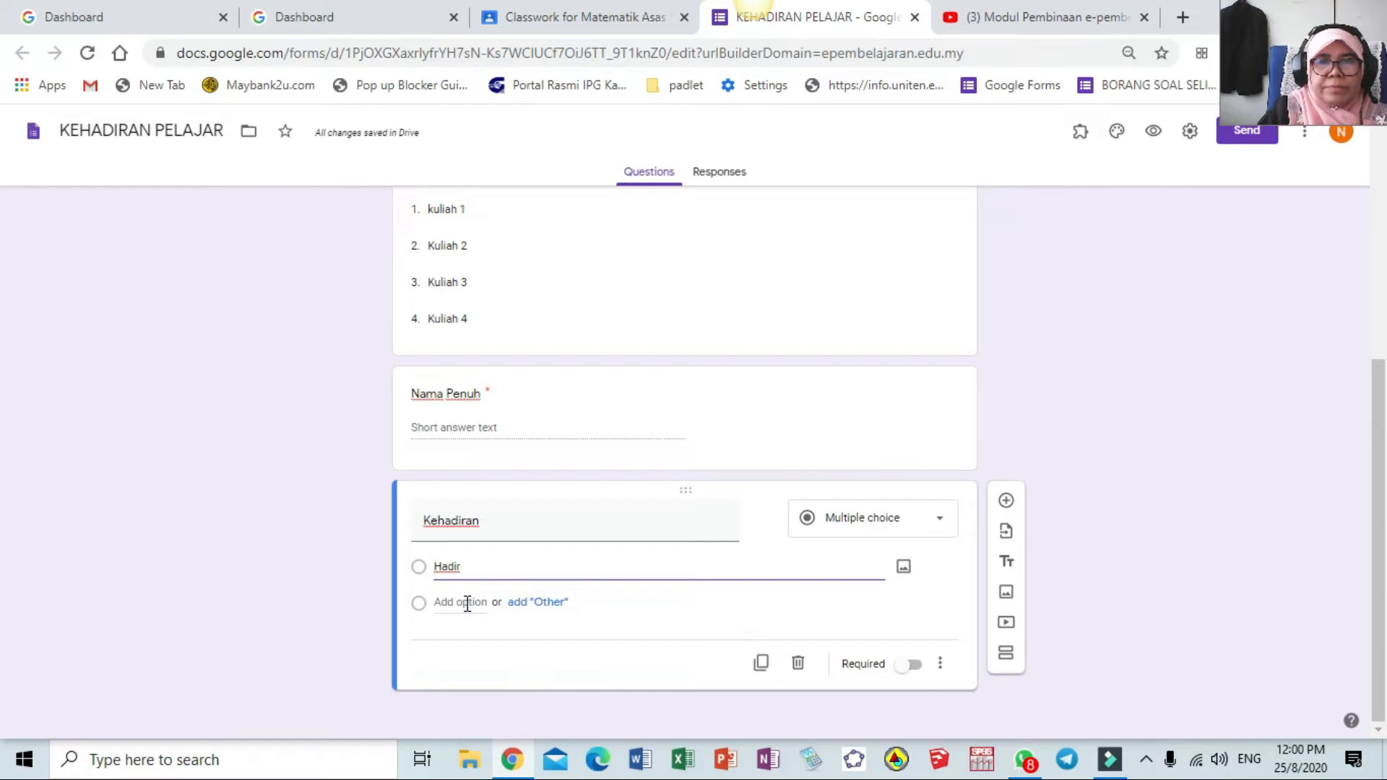
click(466, 603)
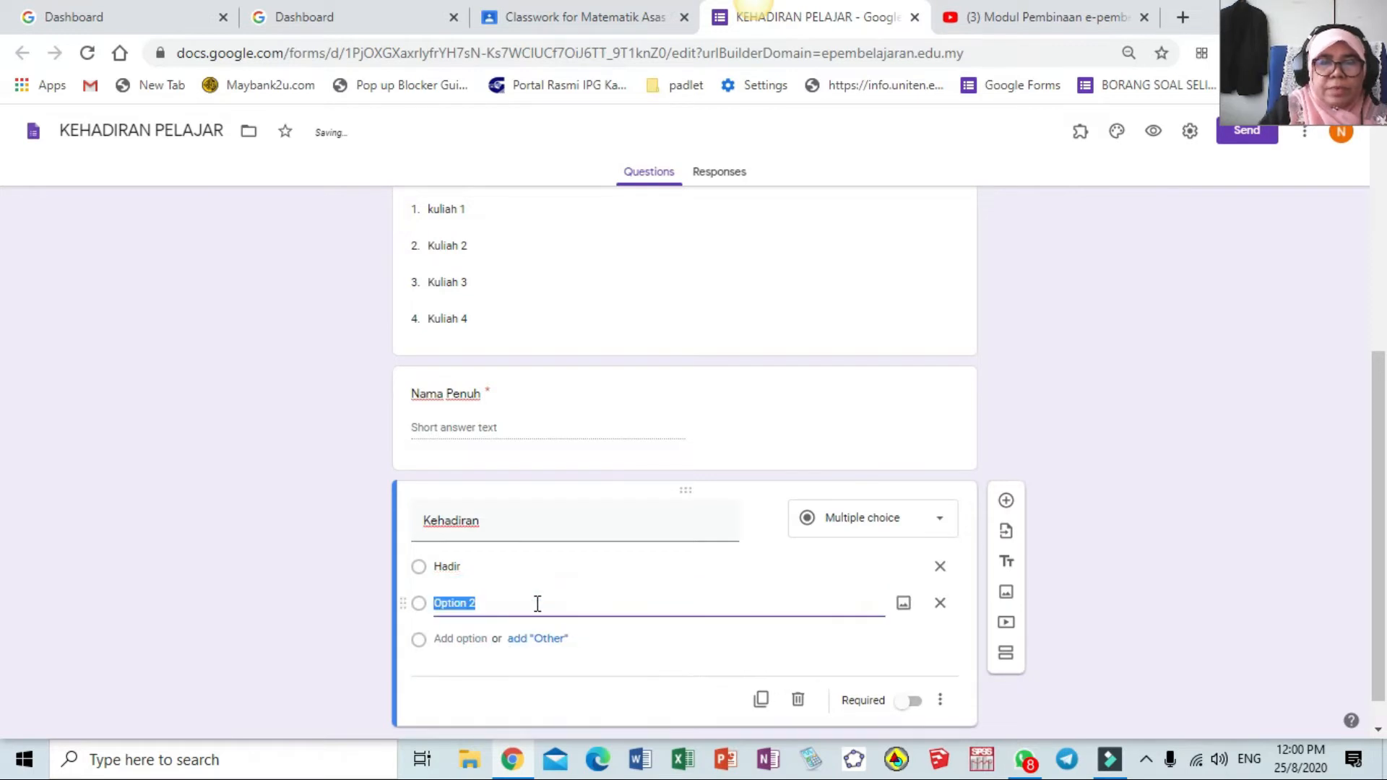
text(Tid)
key(BackSpace)
key(BackSpace)
key(BackSpace)
text(Tidak)
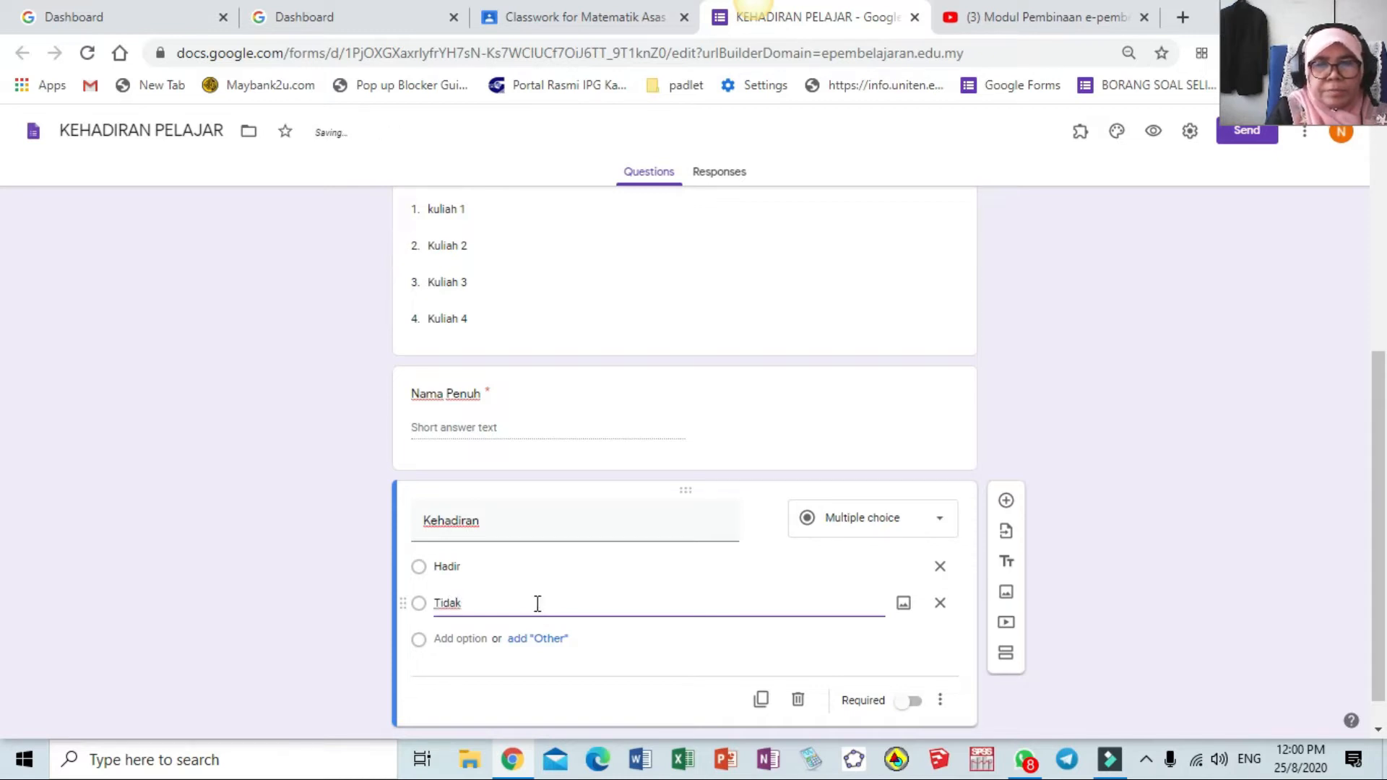
text( hadir sebab sakit )
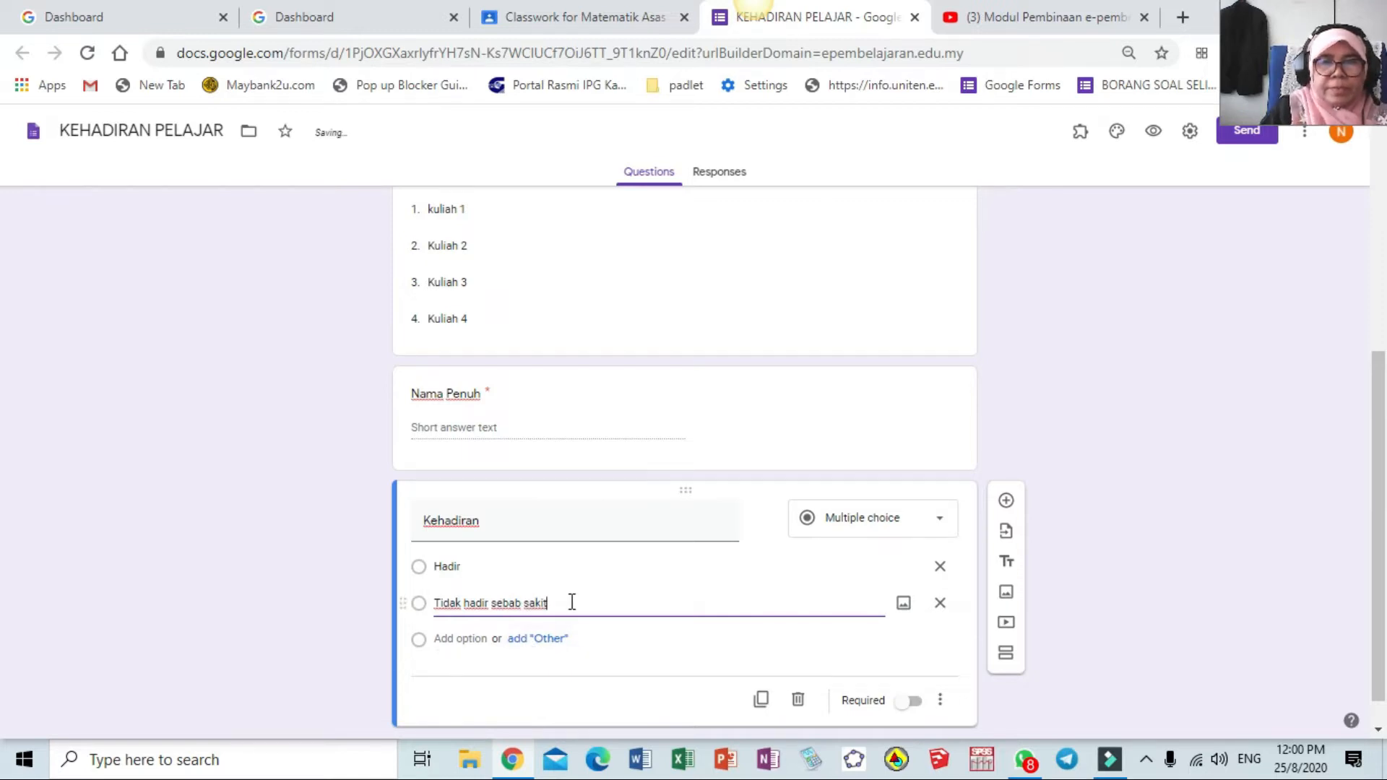
text((pe)
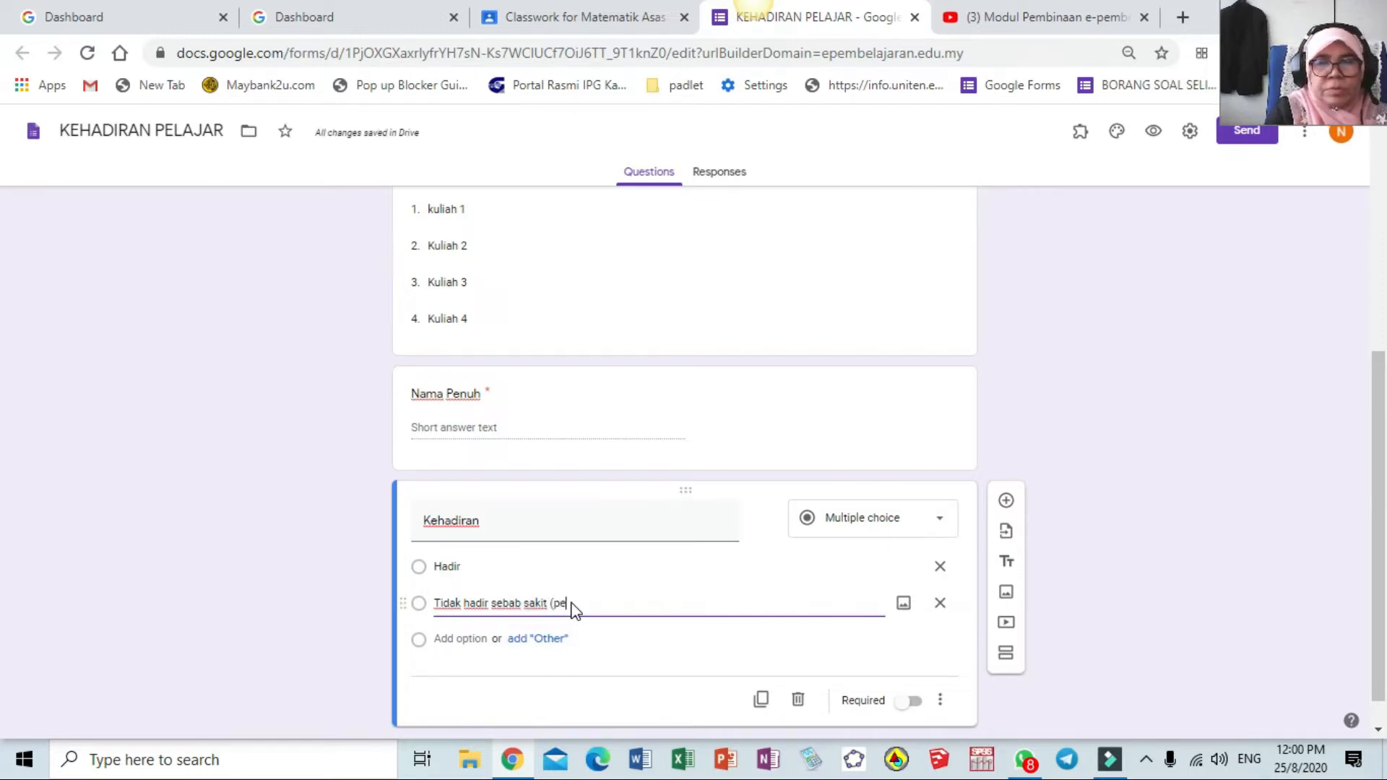
text(r)
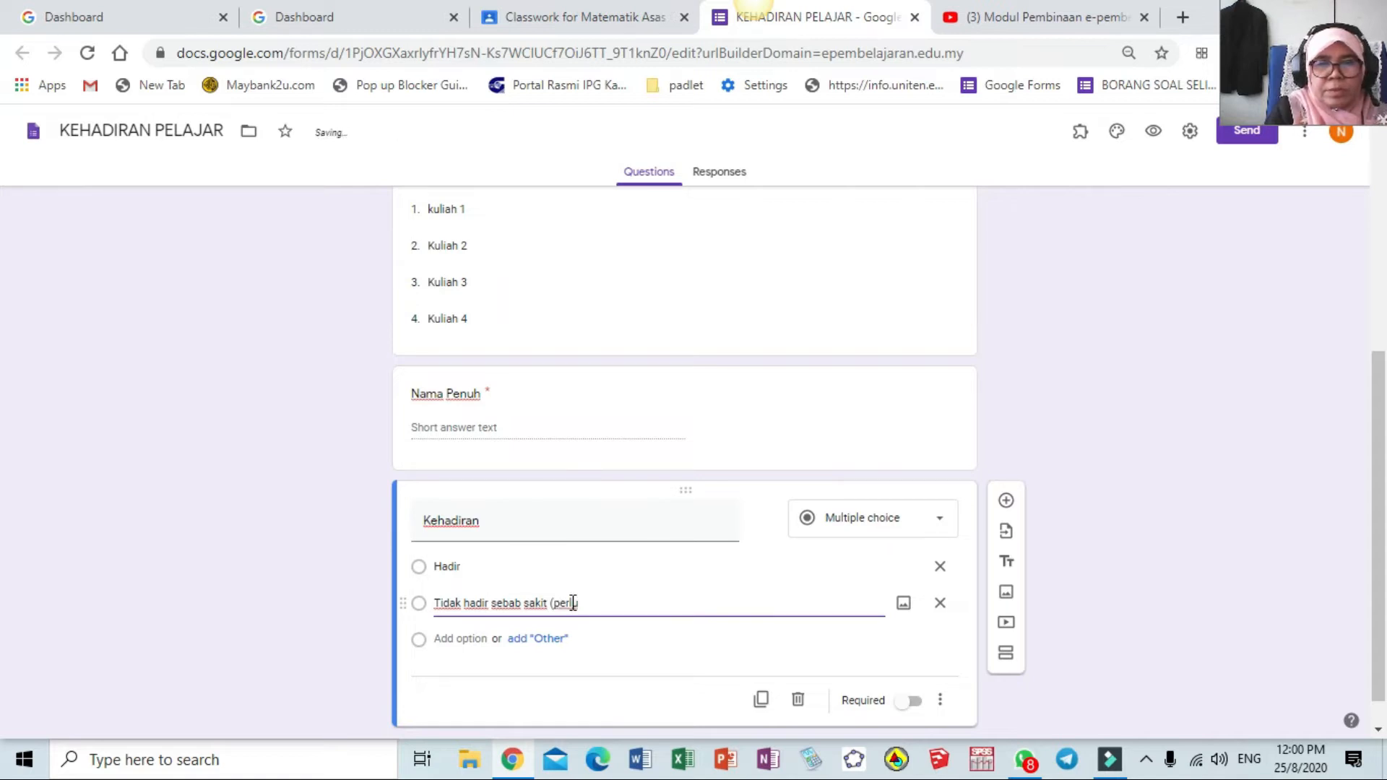
text(lu ada MC)
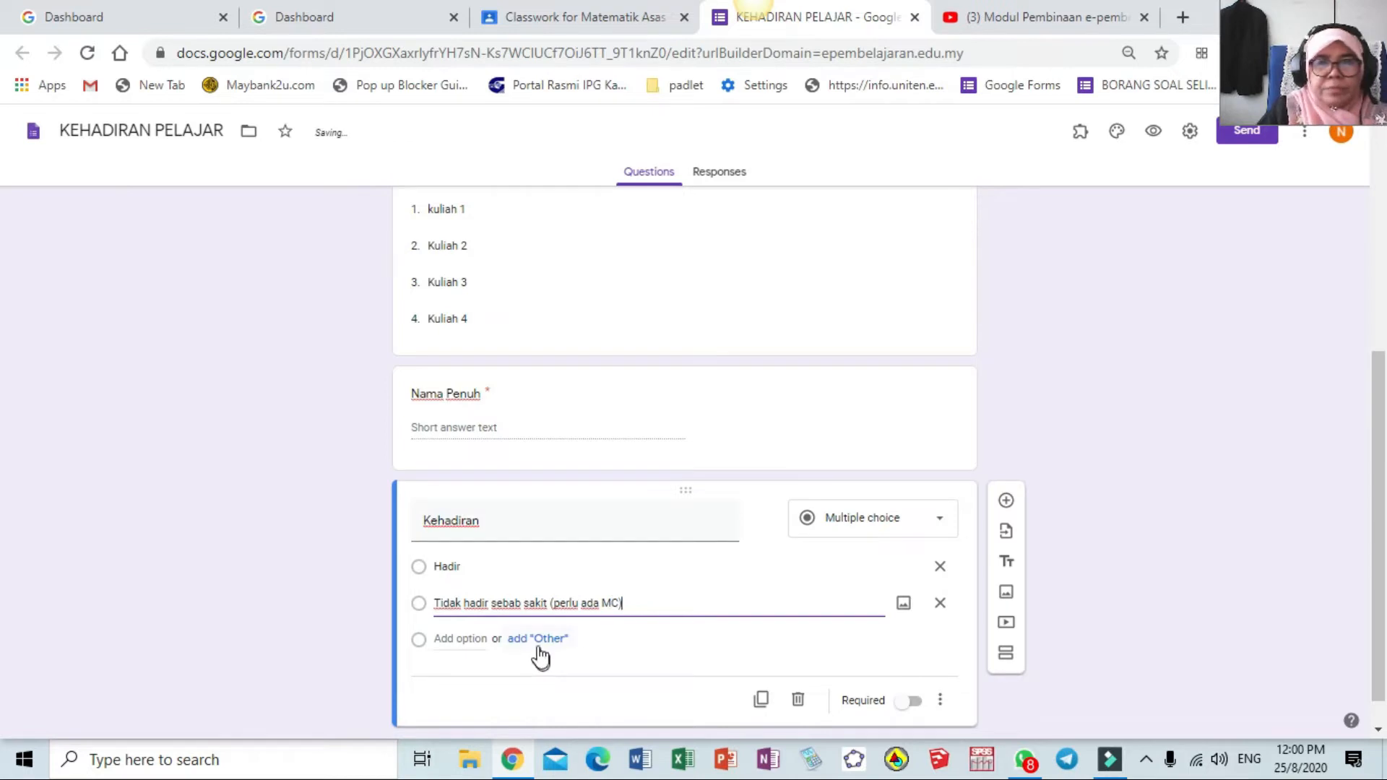
Add options 'Tidak hadir dengan kebenaran' and 'Tidak hadir bersebab', and make Kehadiran required
click(477, 638)
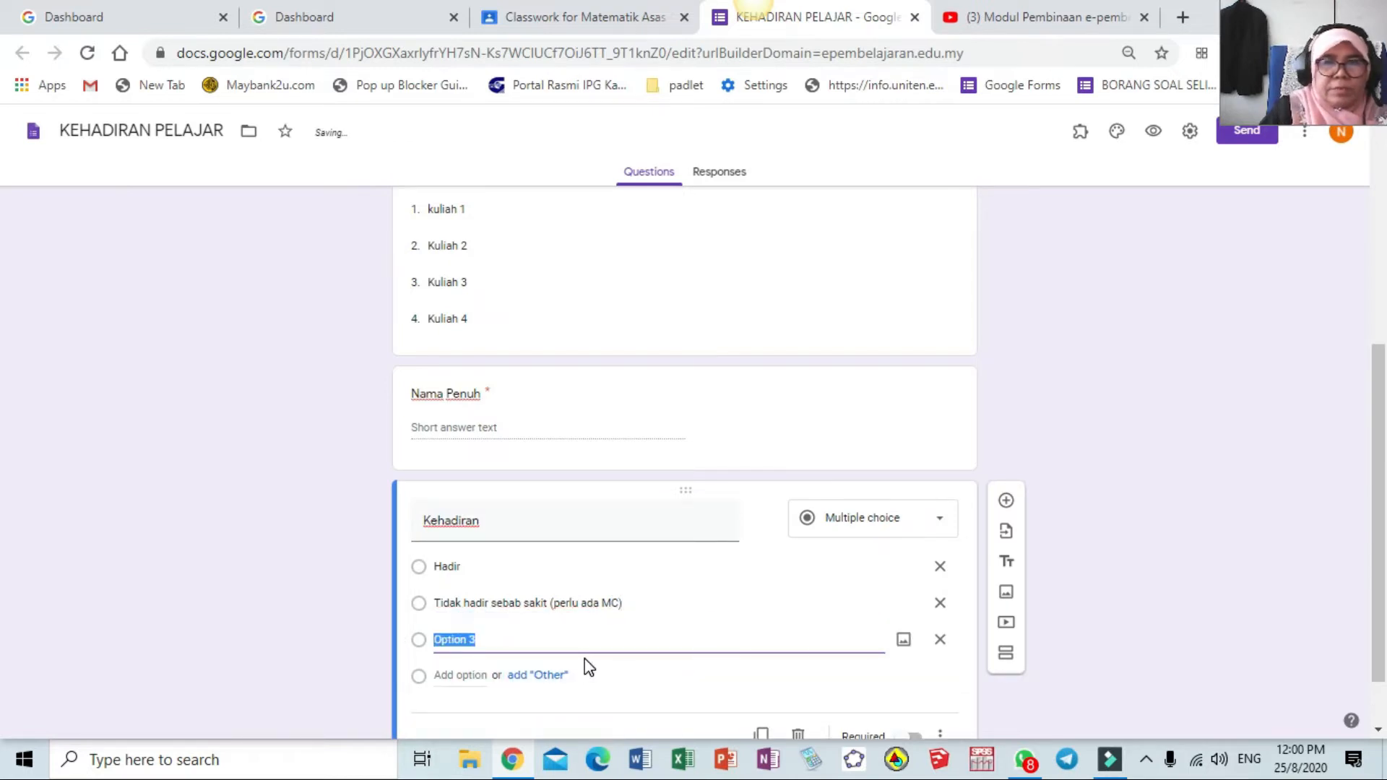
text(Tidak)
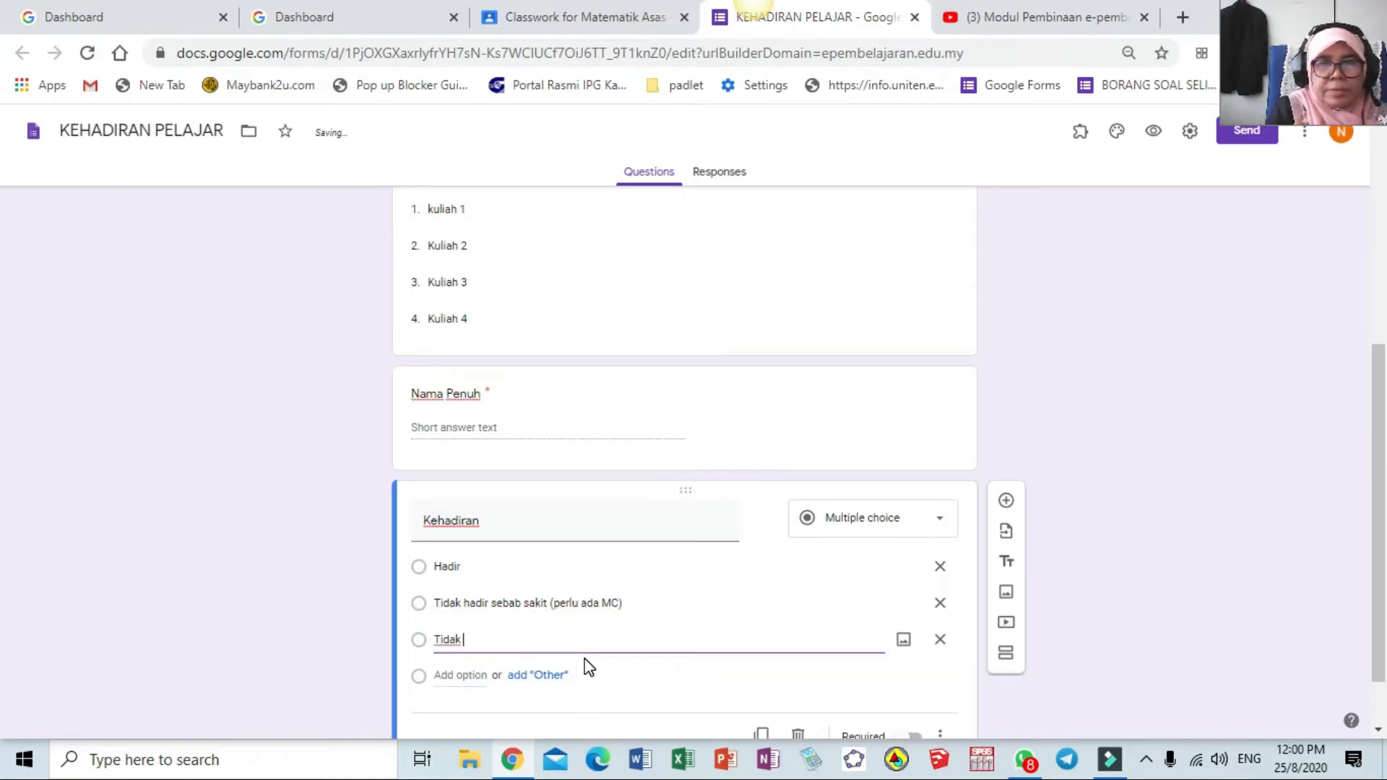
text( hadir dengan kebenaran)
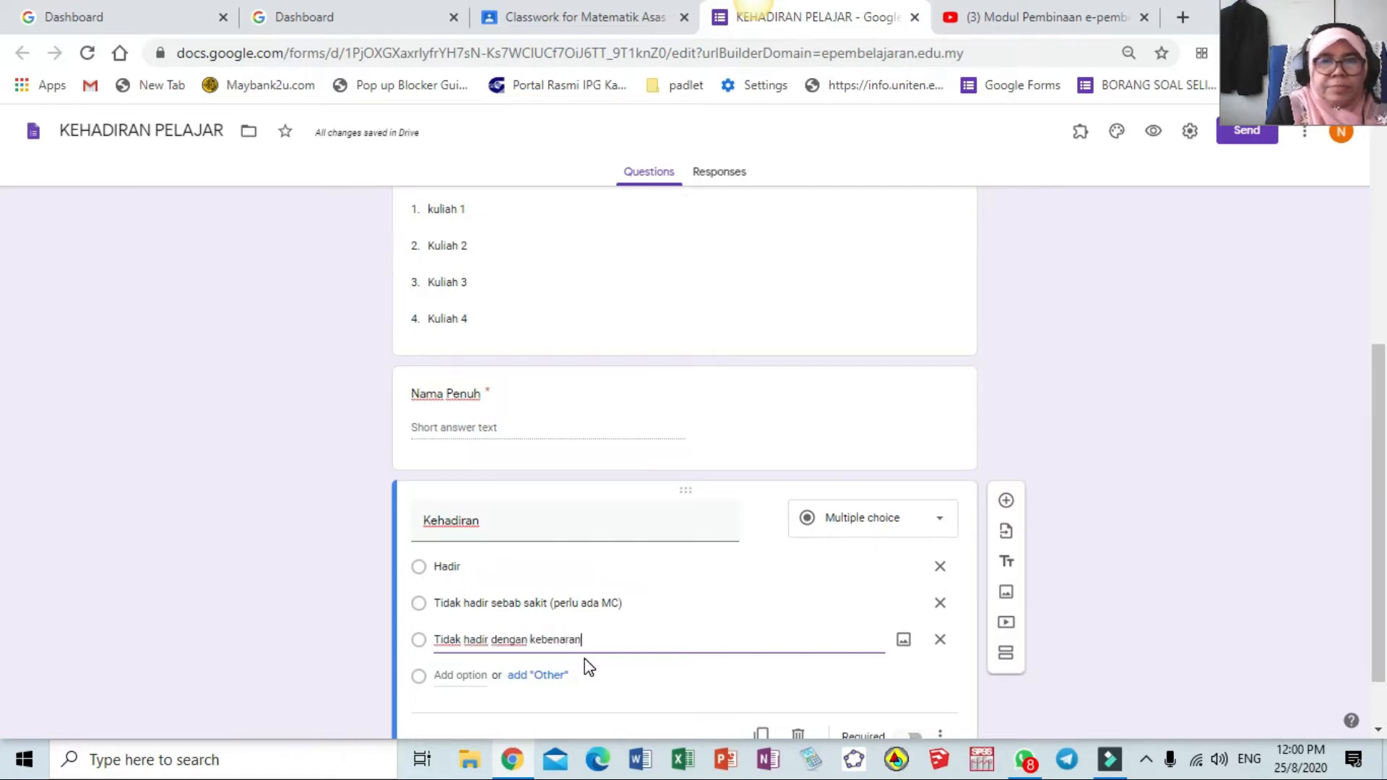
click(480, 675)
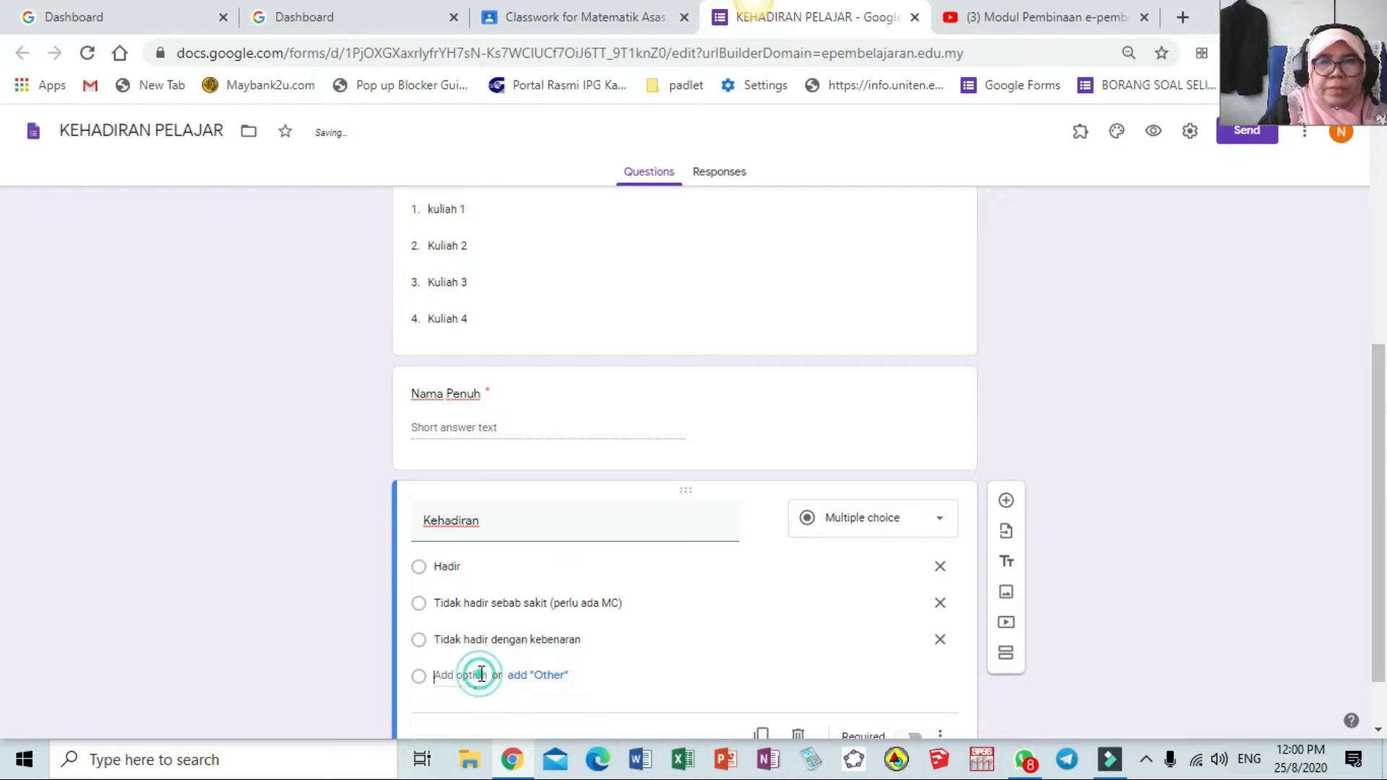
text(Tidak)
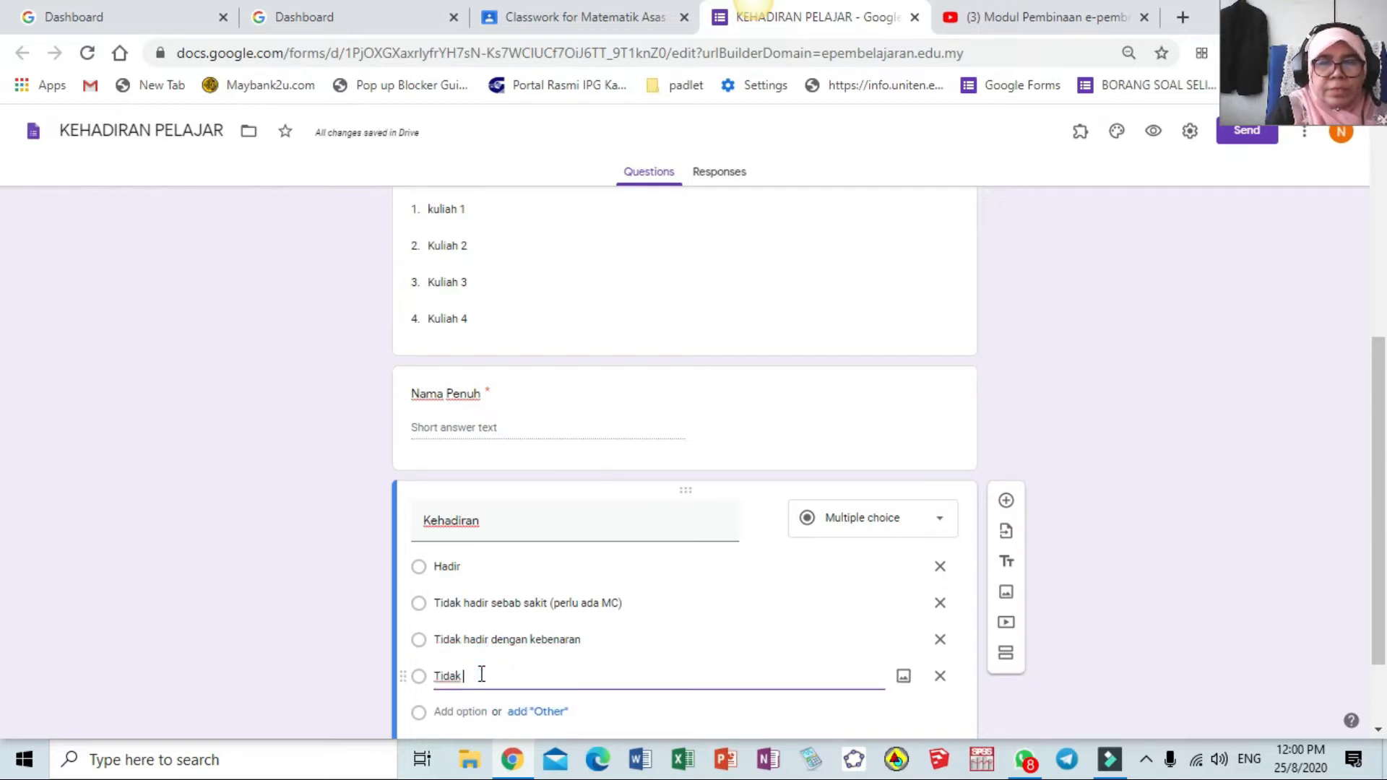
text( hadir bersebab)
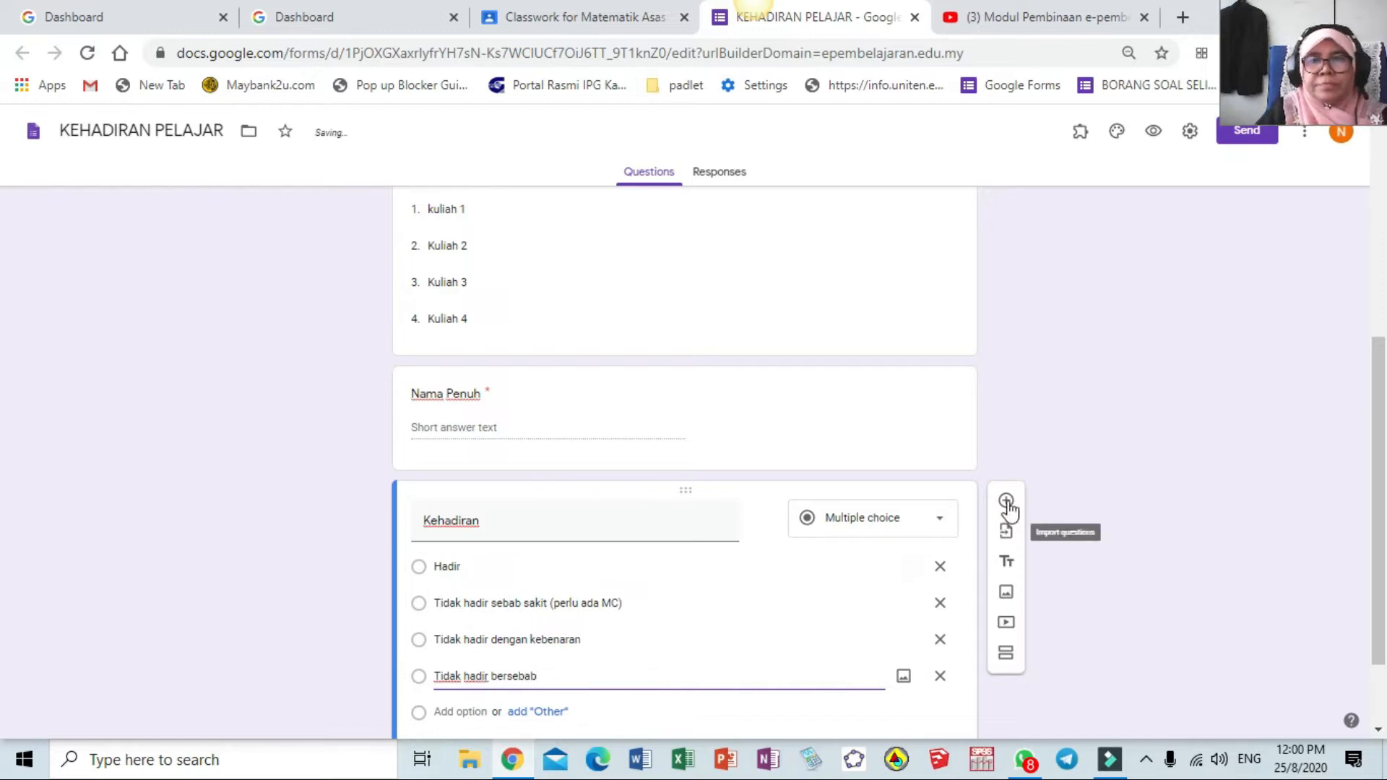
scroll(794, 567, down, 2)
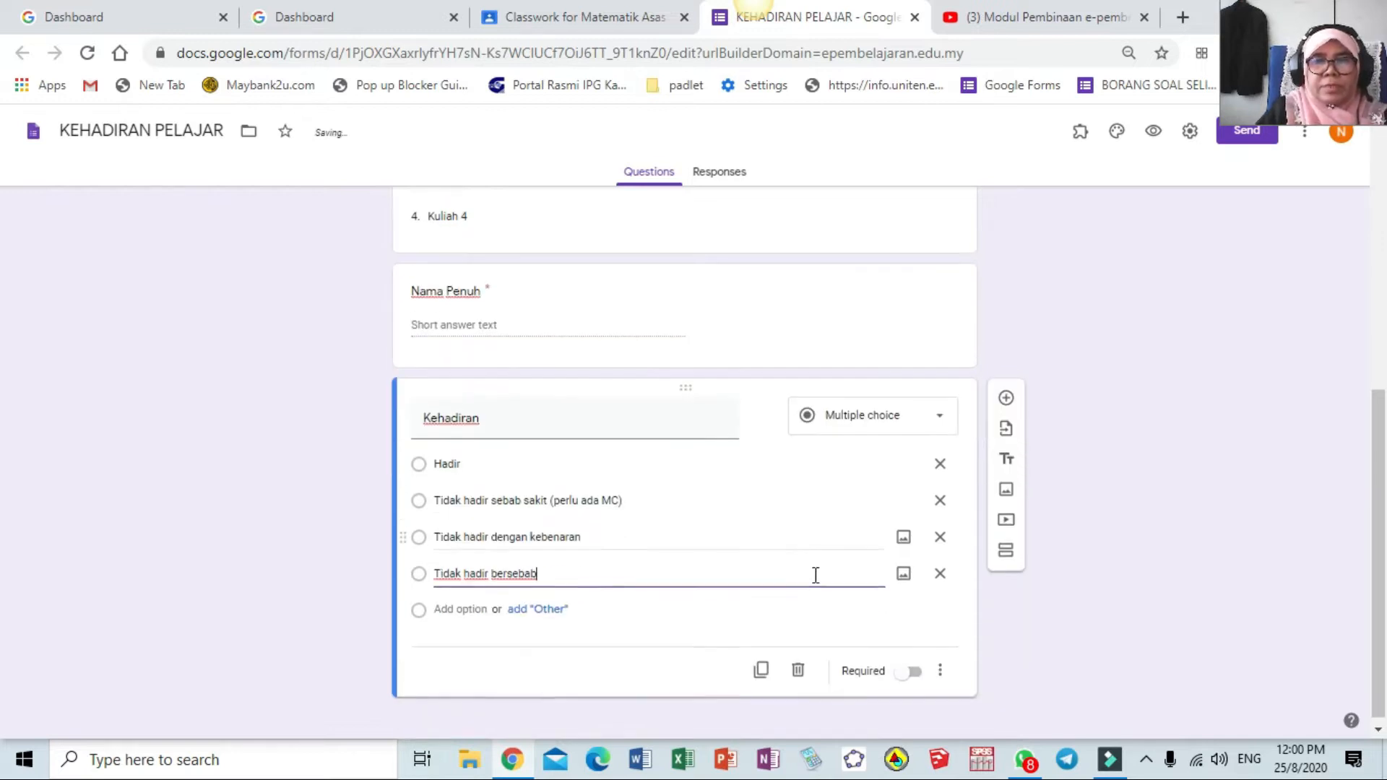
click(914, 664)
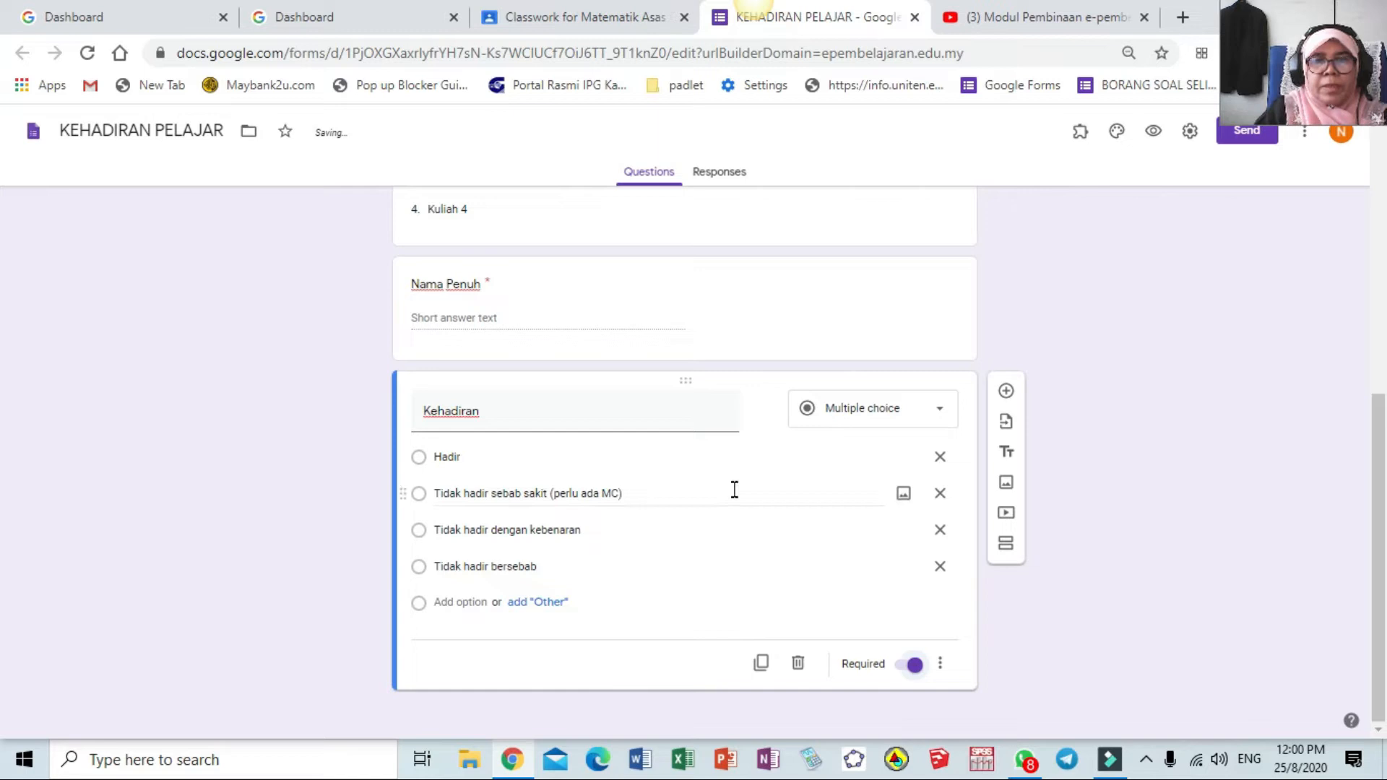
Add a short-answer 'Suhu' question below Kehadiran that only accepts numbers
click(1006, 392)
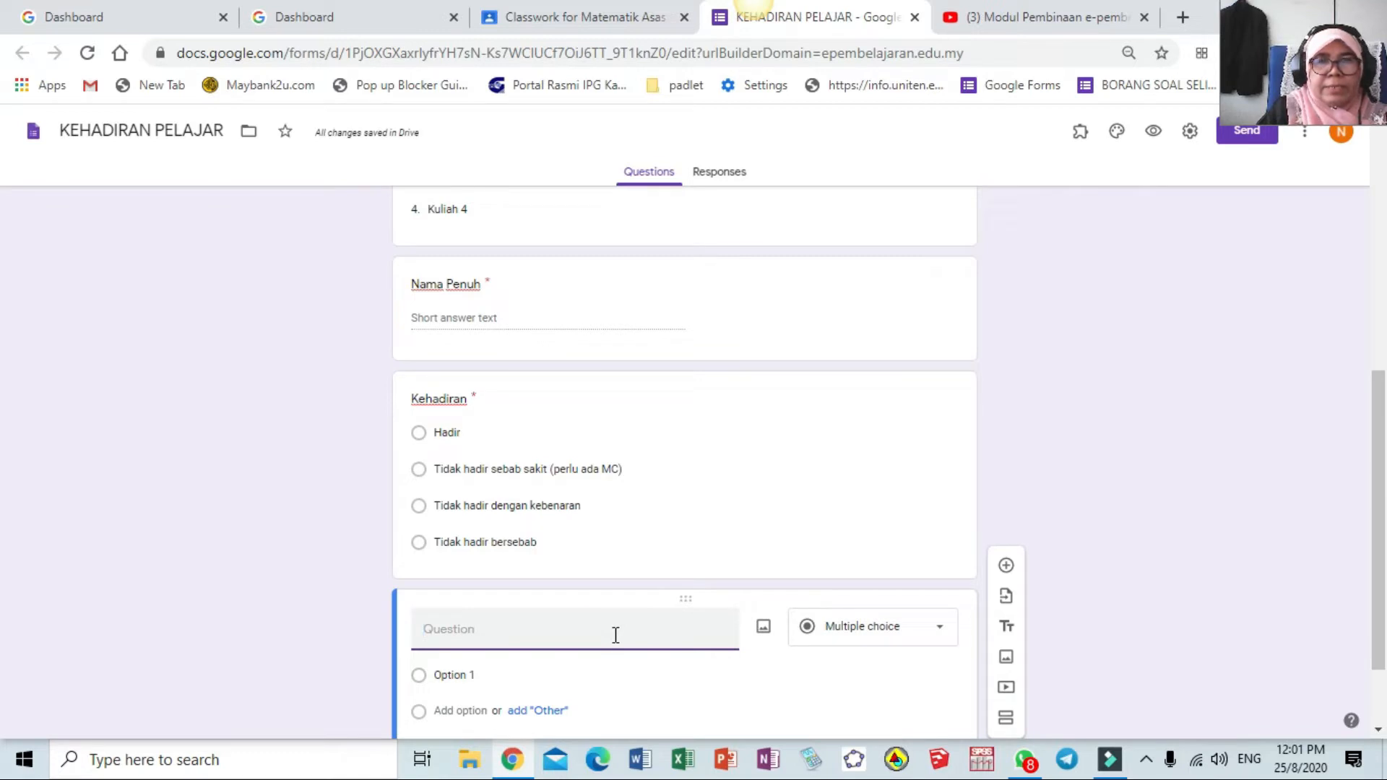
text(Suhu)
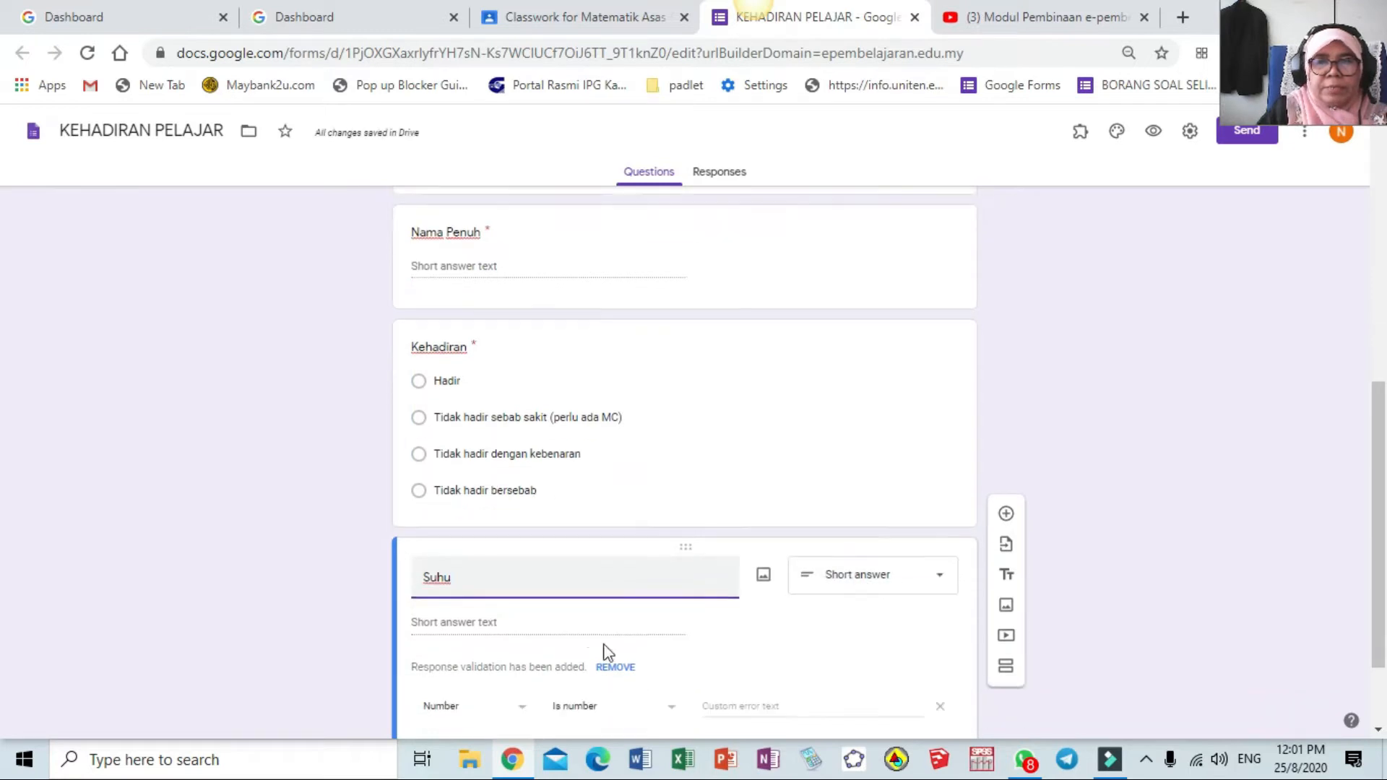
click(861, 466)
click(504, 506)
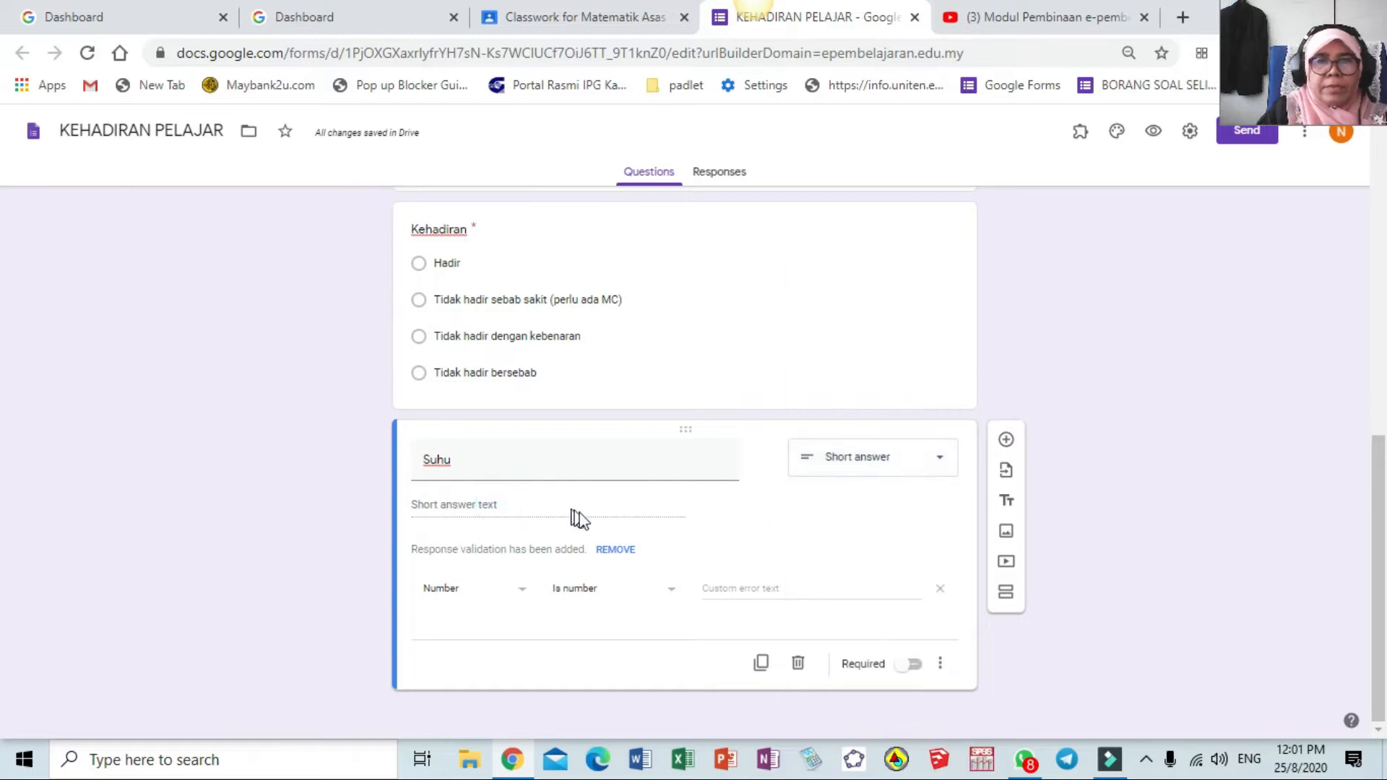
click(522, 591)
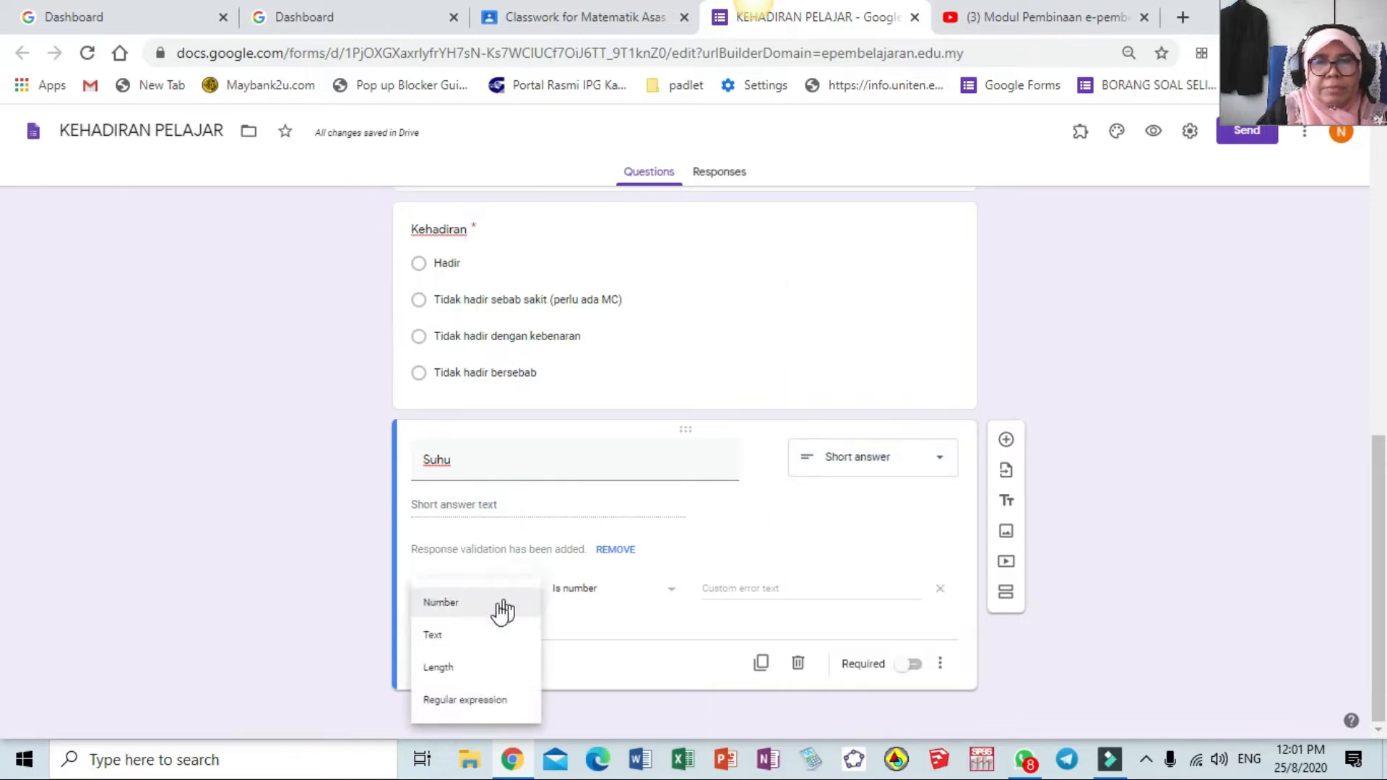
click(461, 614)
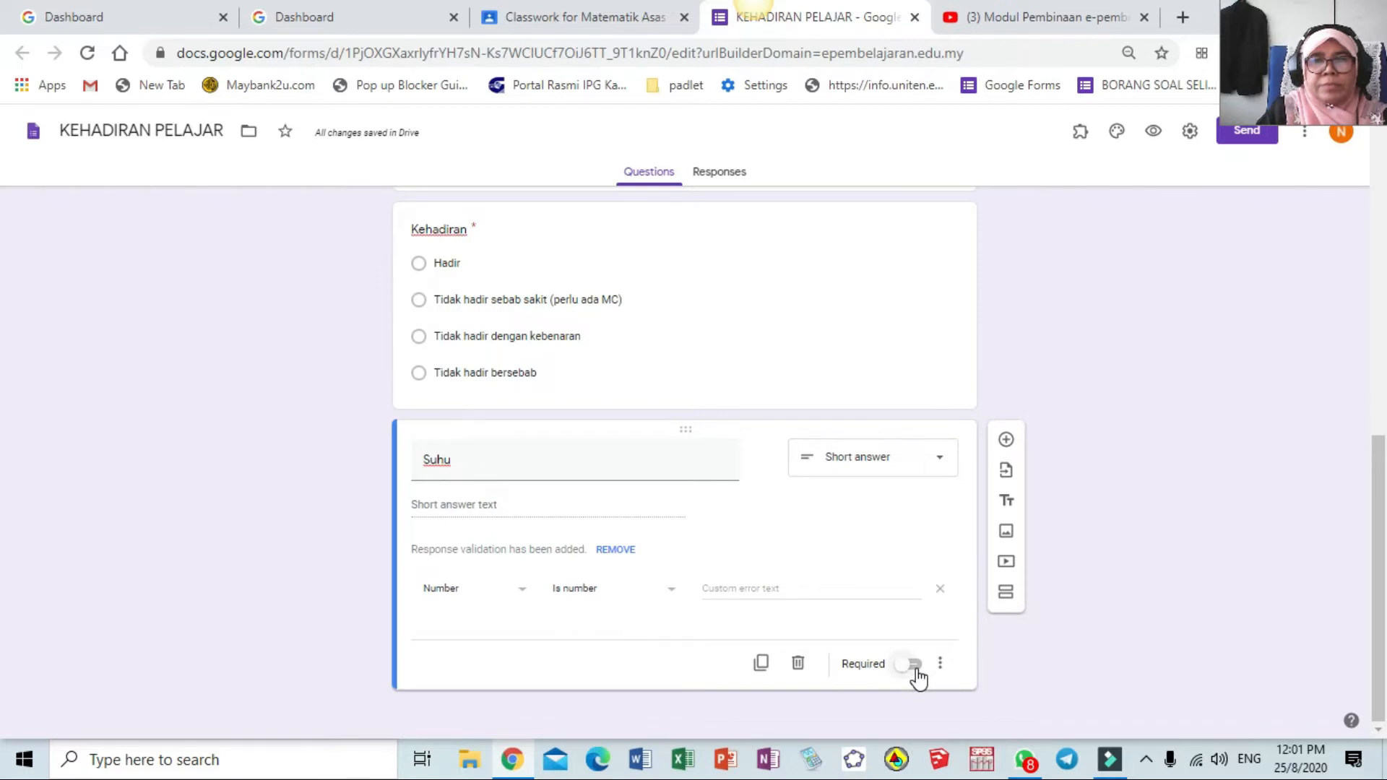
In the form's General settings, drop the ePembelajaran IPGM restriction and enable 'Edit after submit'
scroll(917, 678, up, 10)
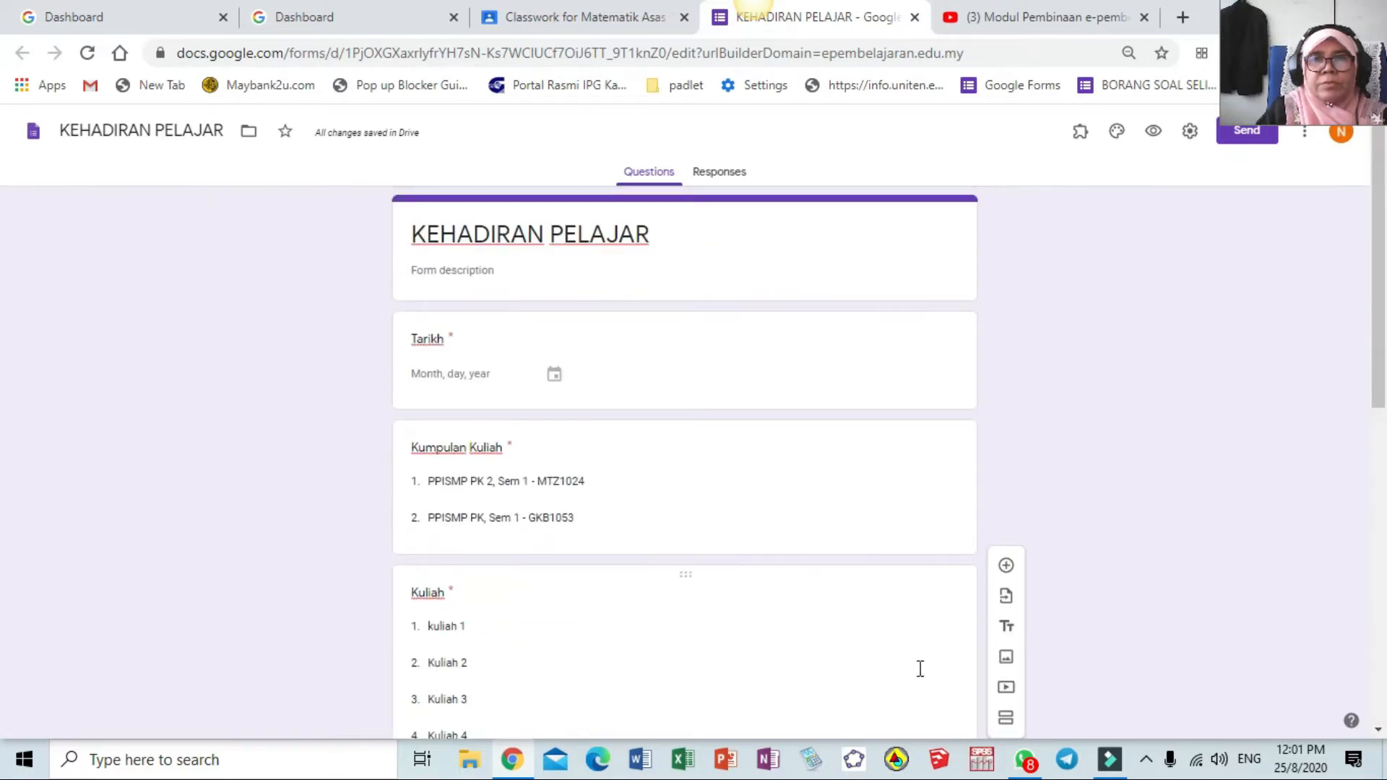
click(1191, 137)
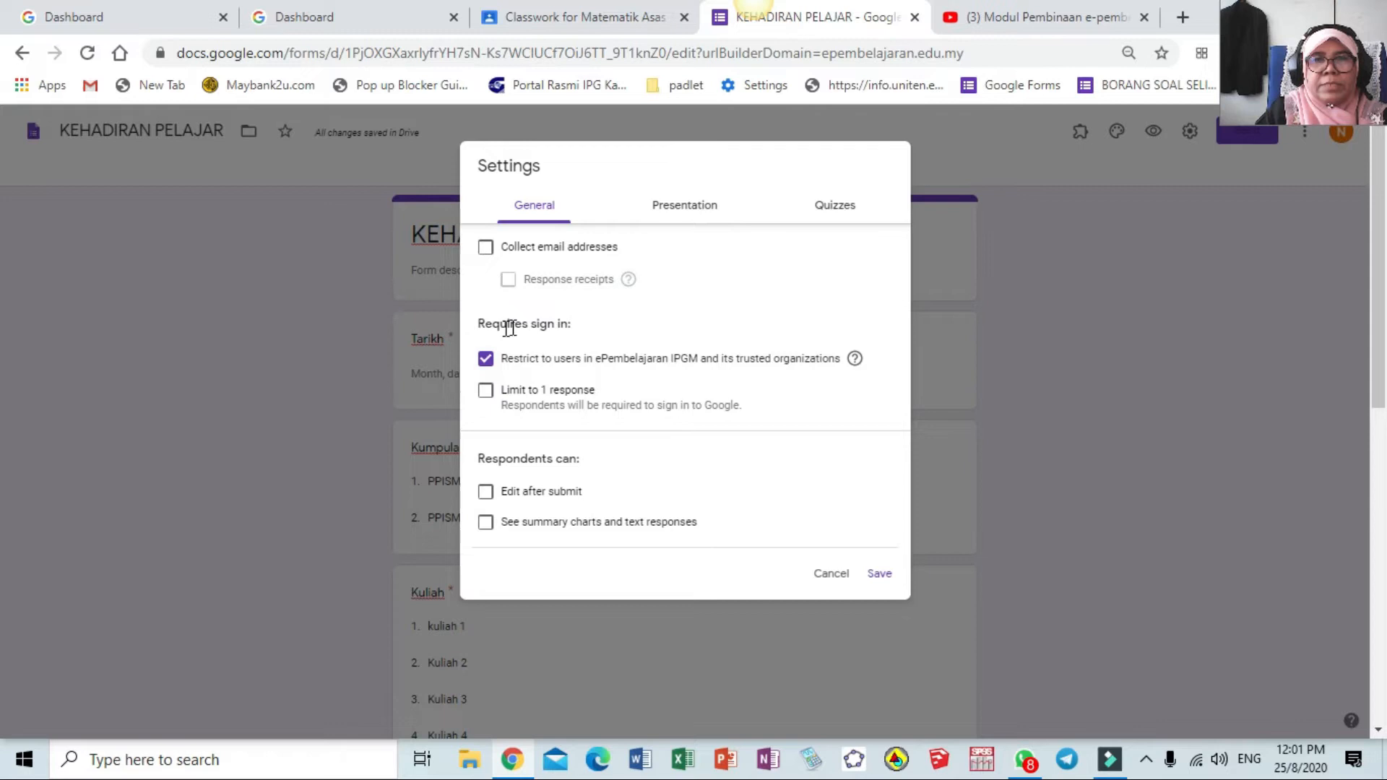
click(484, 359)
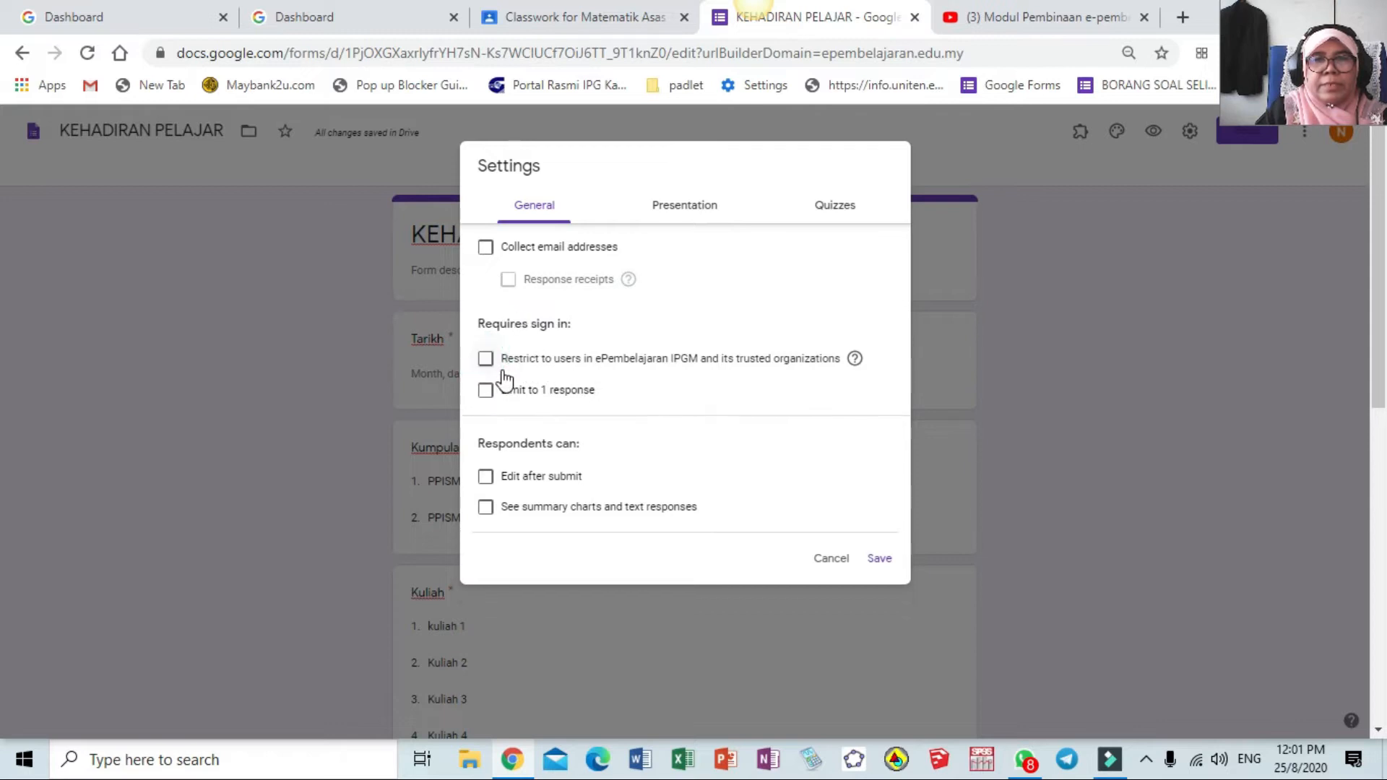
click(485, 479)
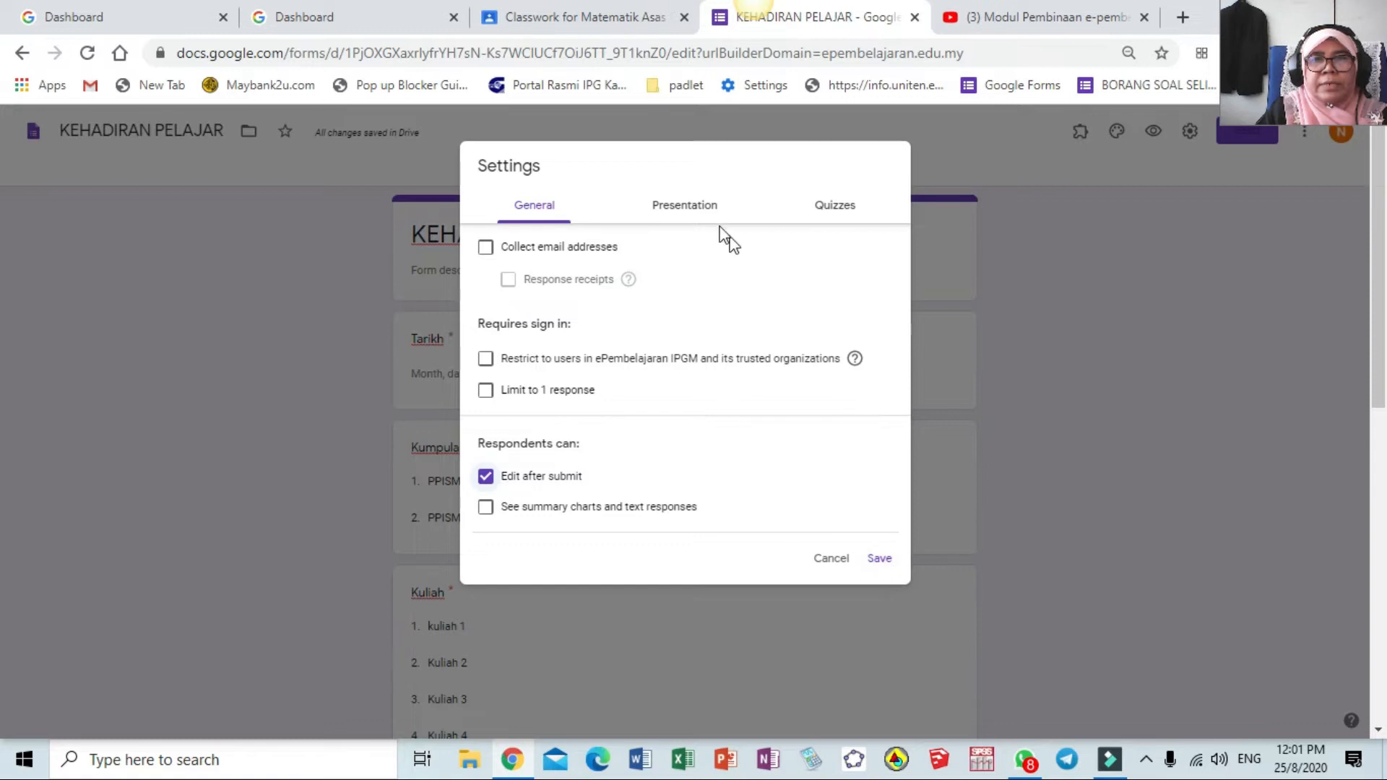
click(685, 205)
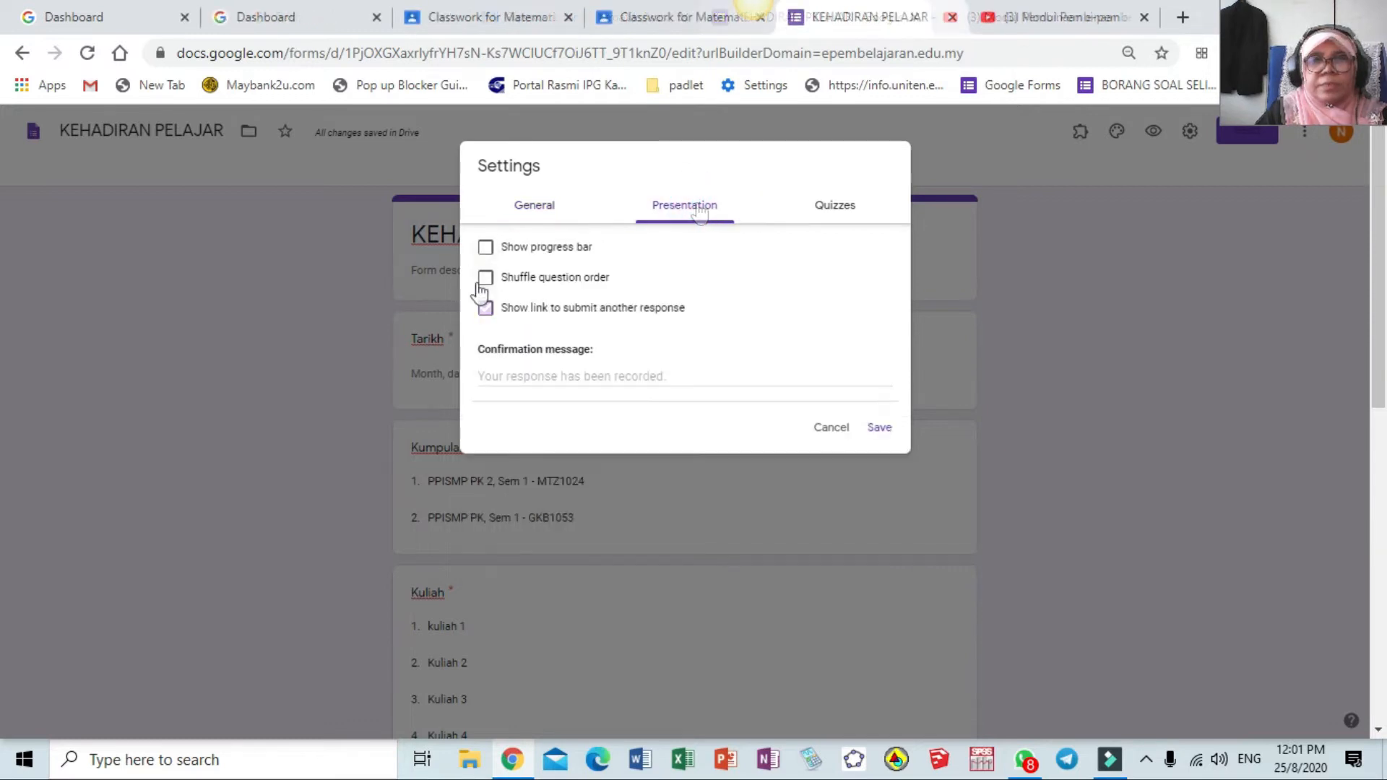
Hide the submit-another-response link and set the confirmation to 'Terima kasih, kehadiran anda telah direkod', then save
click(486, 307)
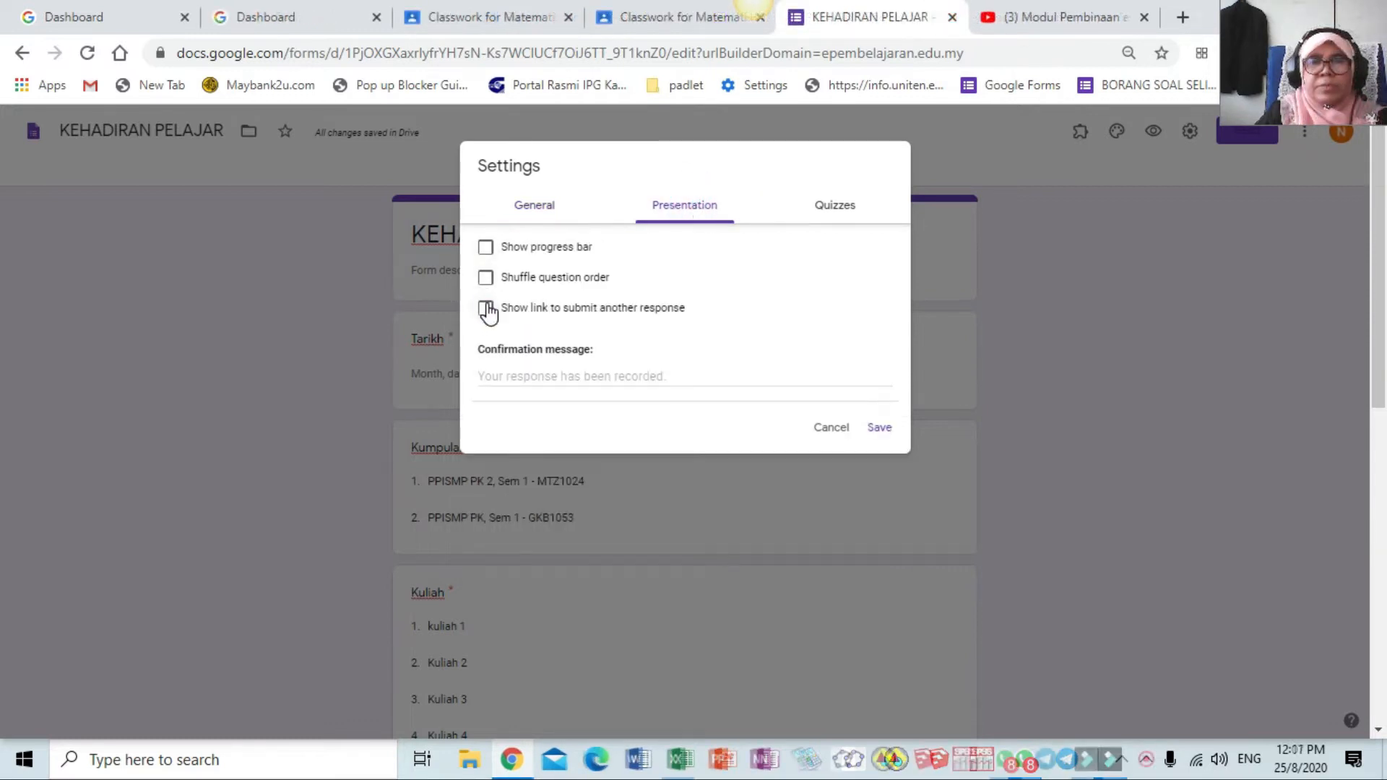
click(583, 376)
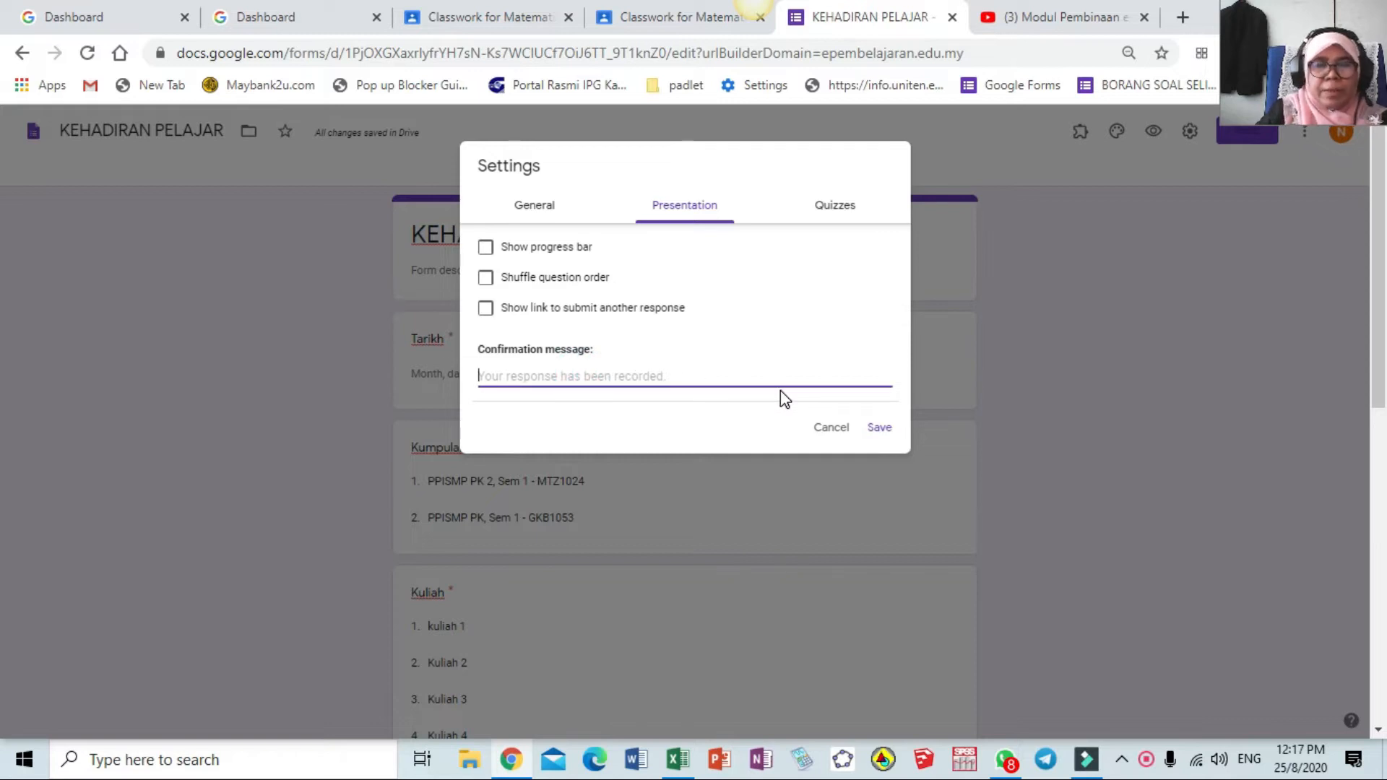
text(Terima kasi)
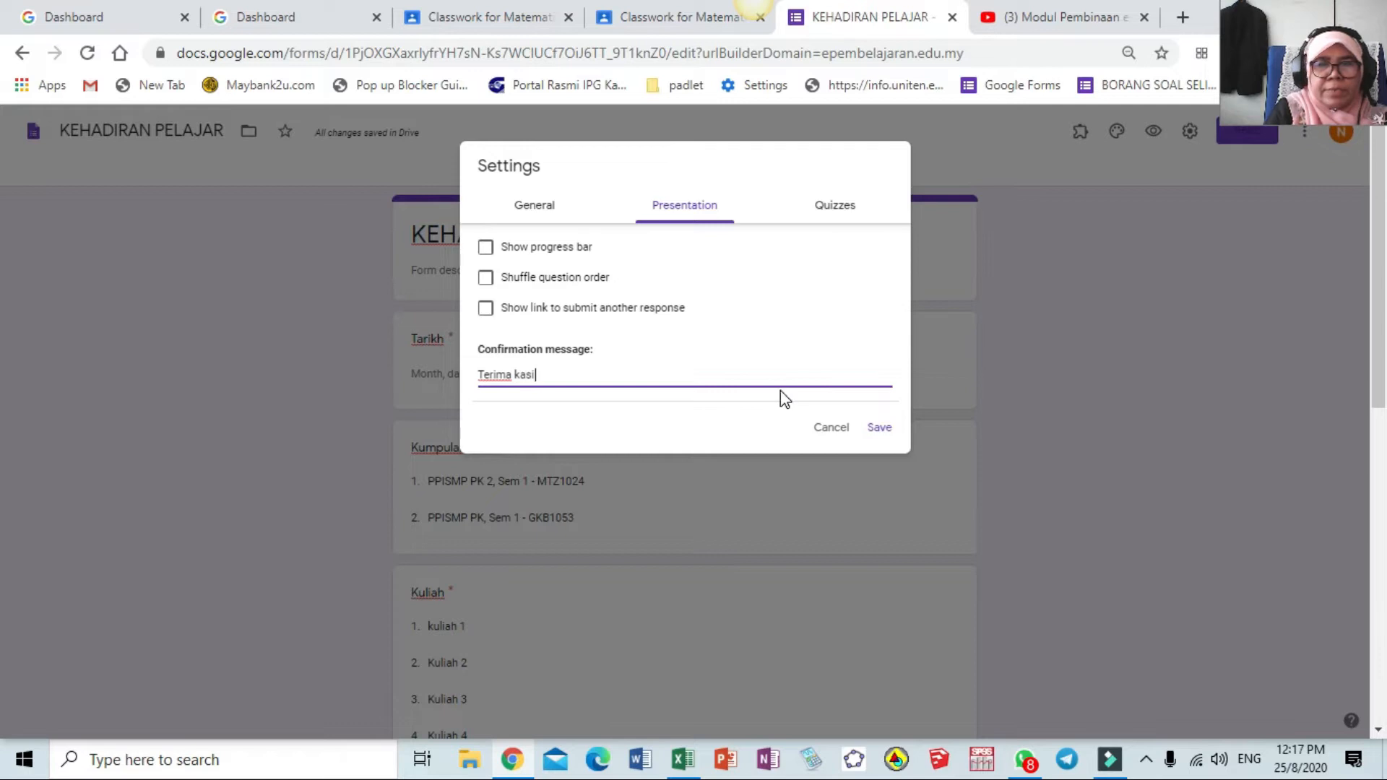
text(h, kehadiran anda telah direkod.)
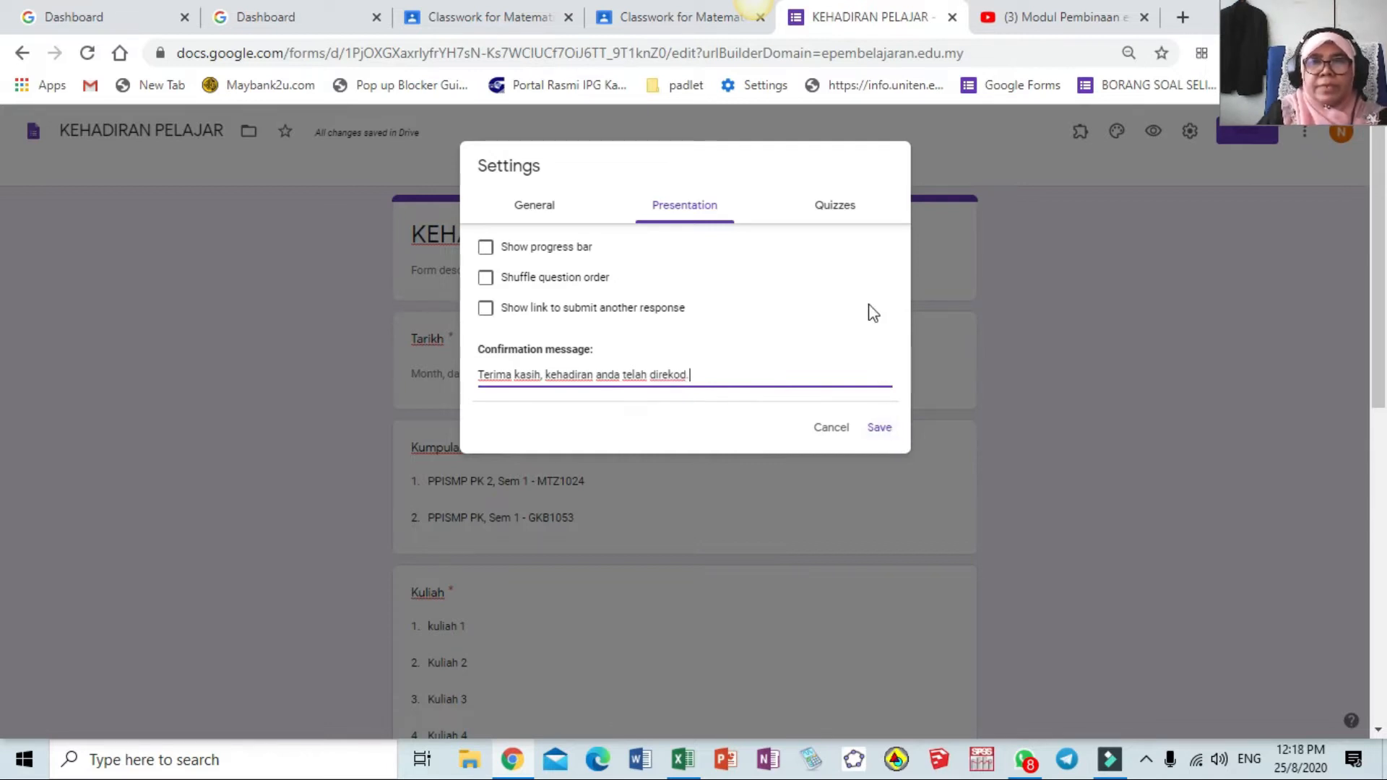
click(881, 431)
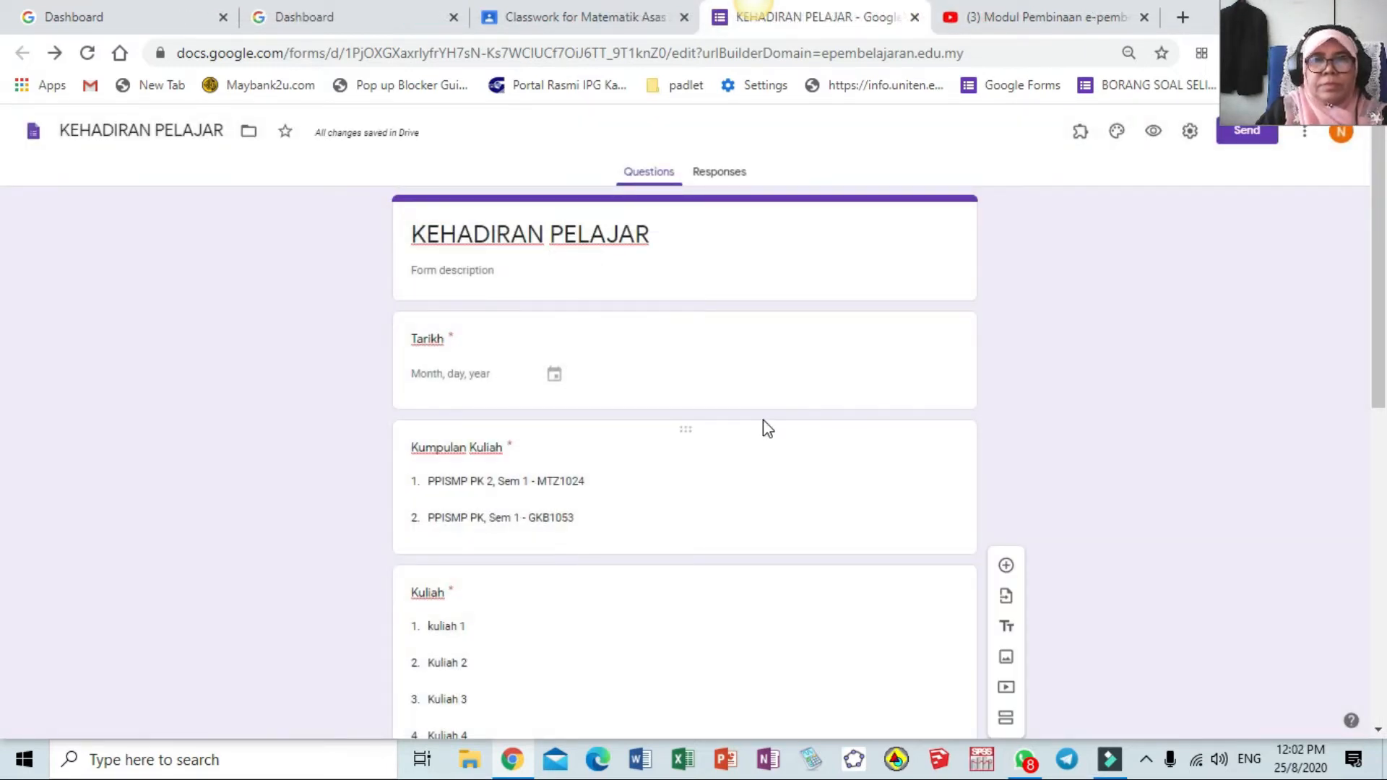
scroll(763, 426, down, 8)
scroll(765, 420, down, 1)
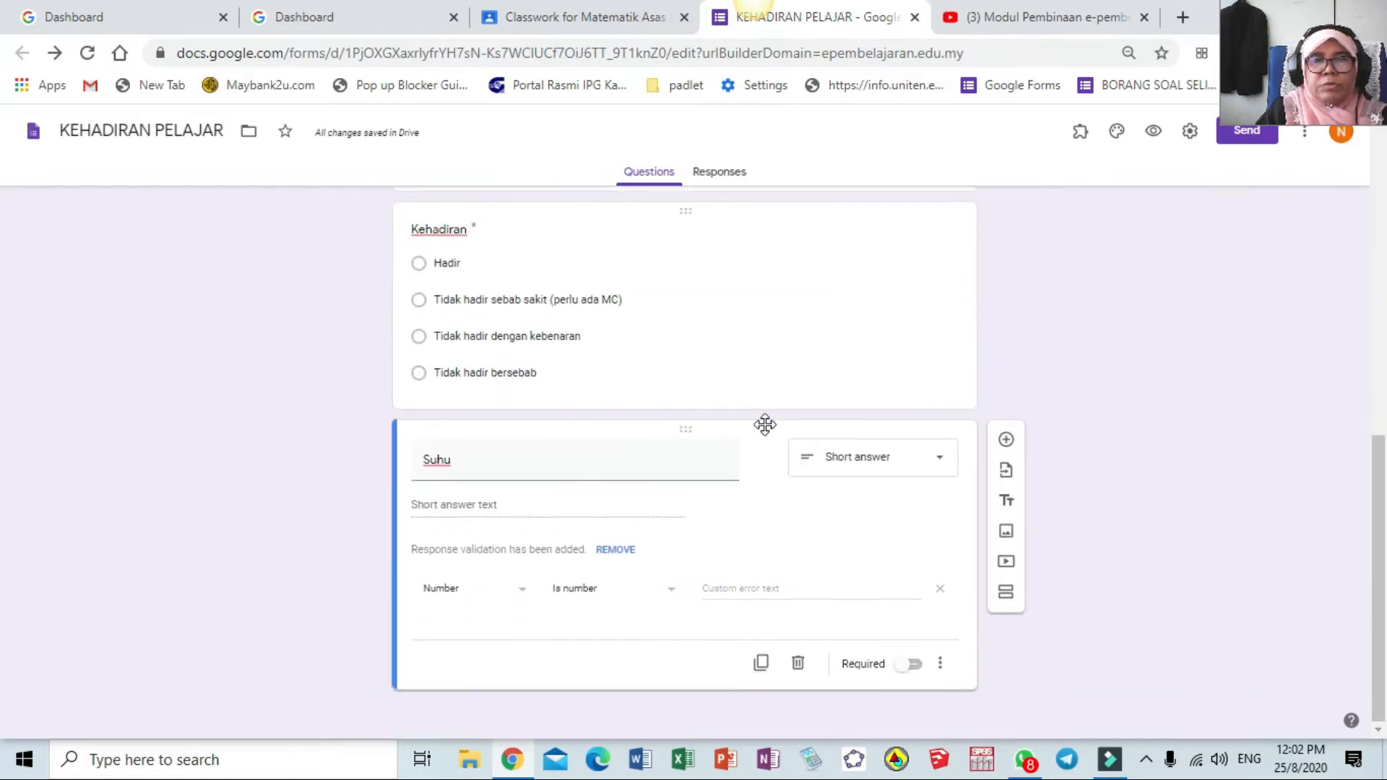
scroll(767, 423, up, 7)
scroll(768, 425, up, 3)
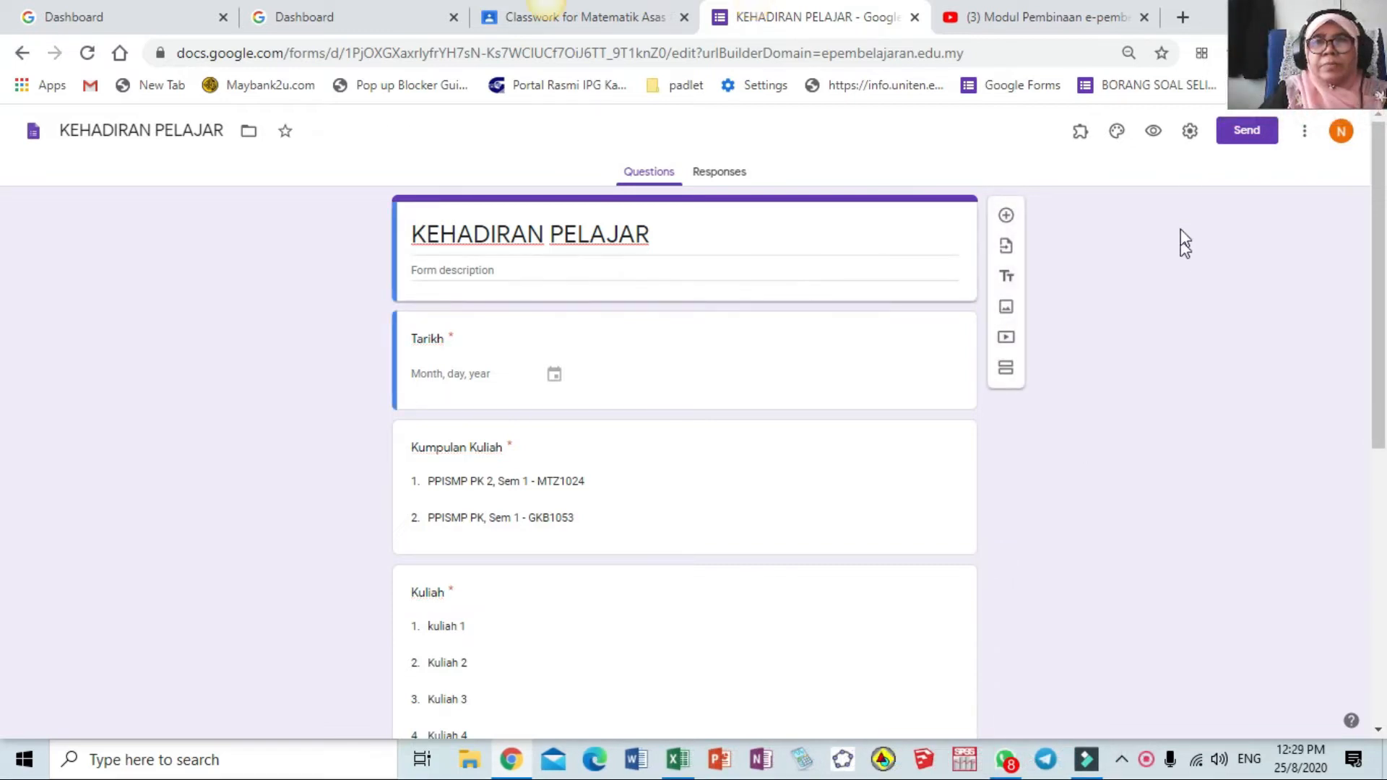
click(1153, 131)
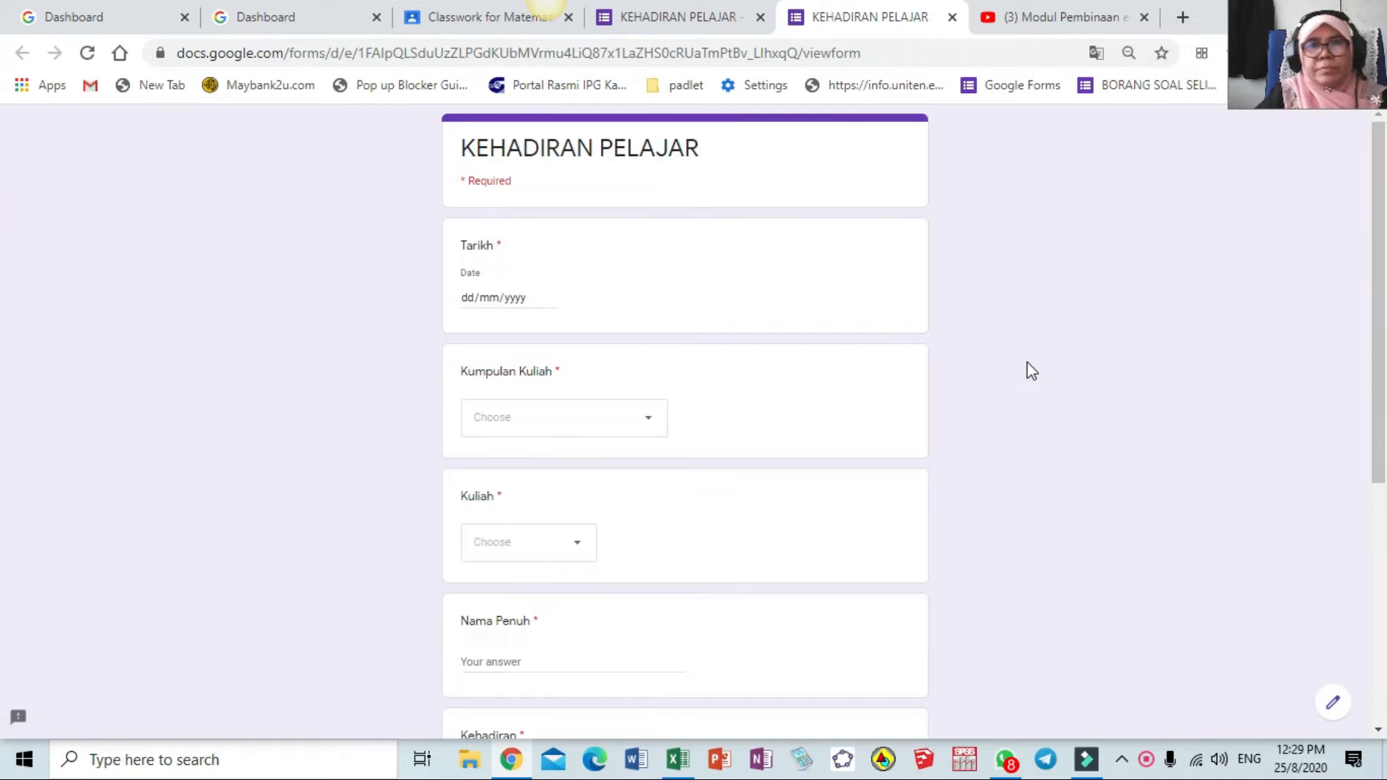
Scroll through the respondent preview, then go back to the editor and the Classroom material draft
scroll(610, 315, down, 6)
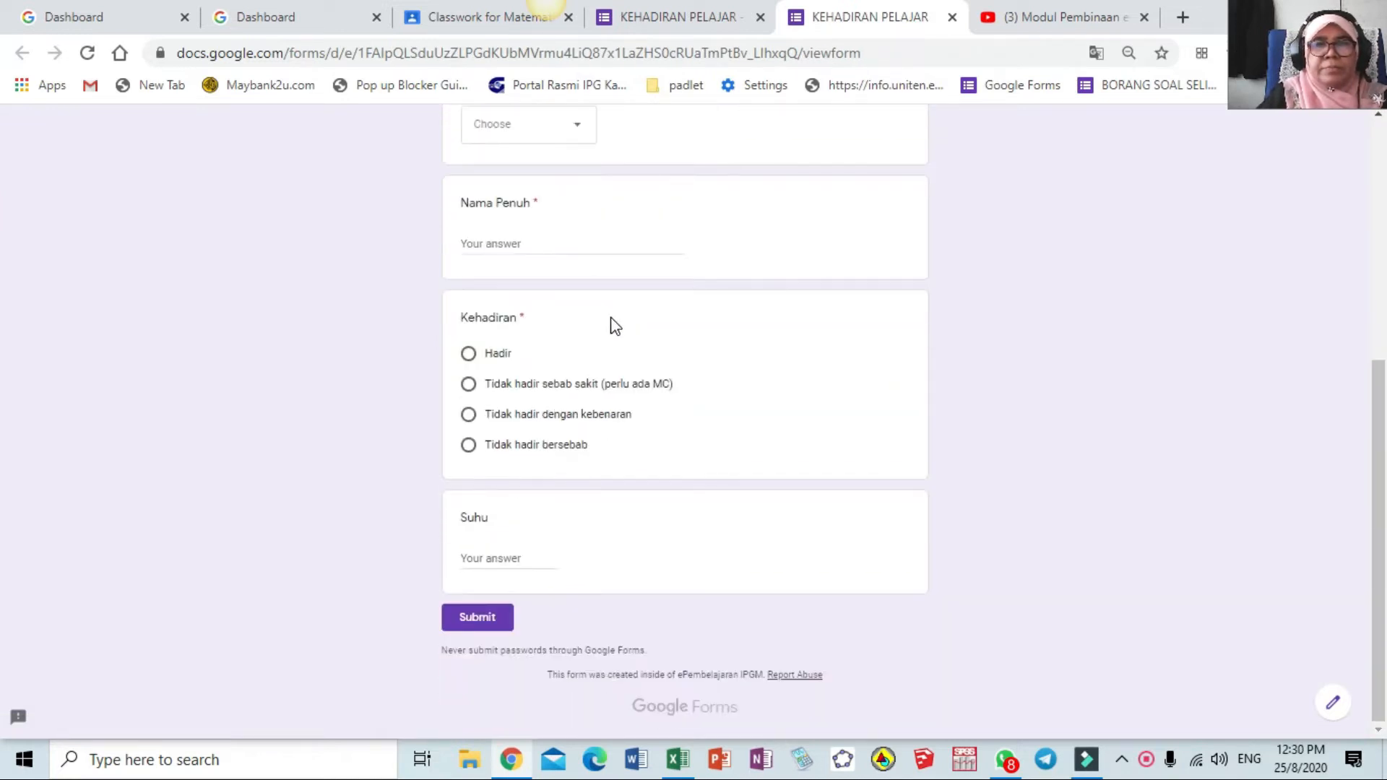
scroll(610, 318, up, 10)
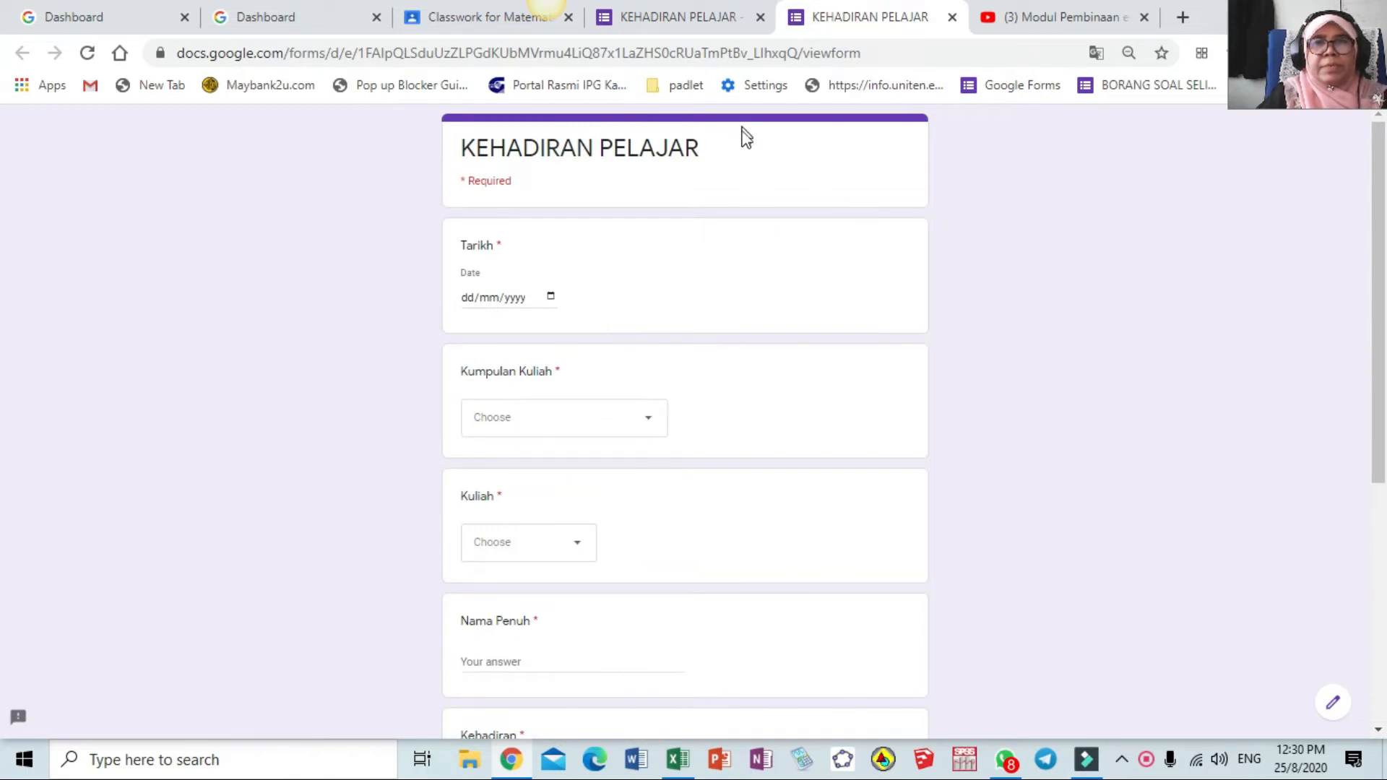
click(699, 19)
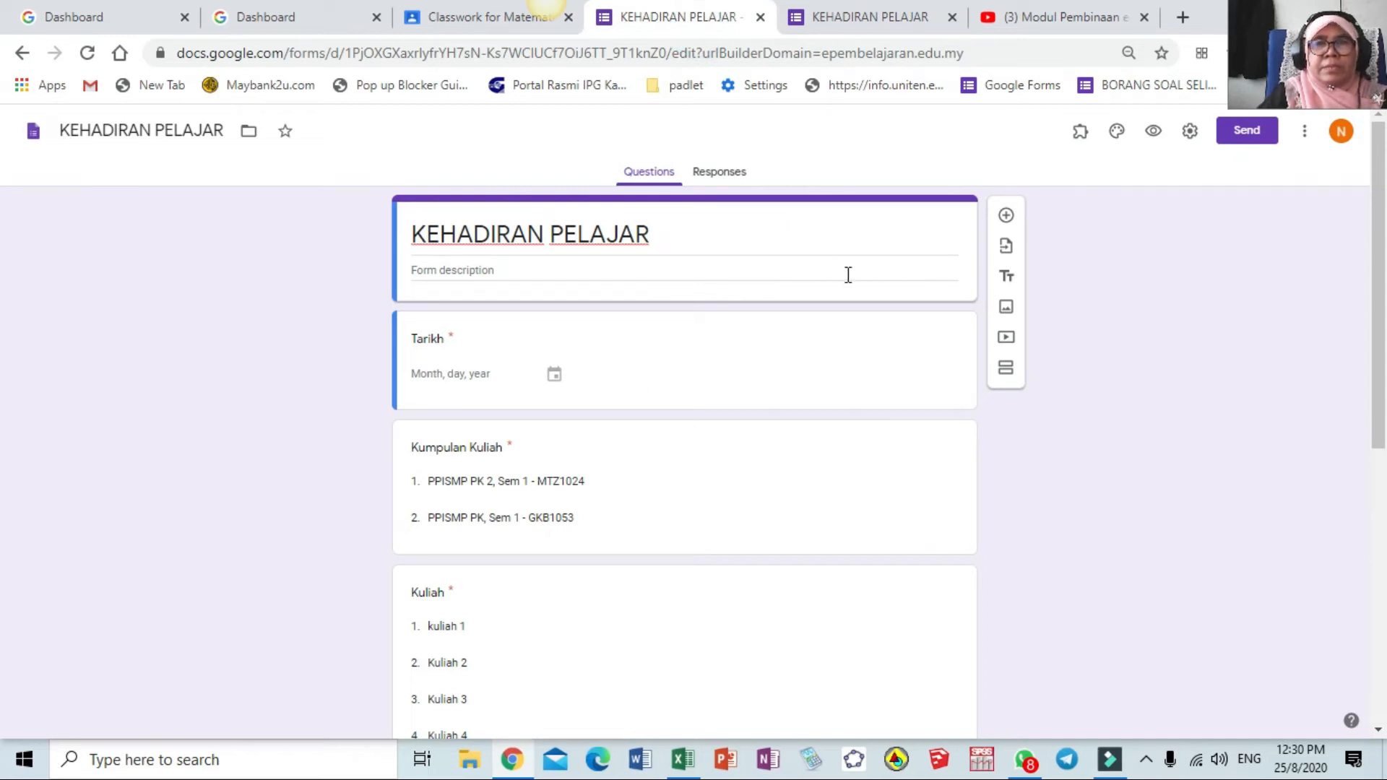
click(477, 20)
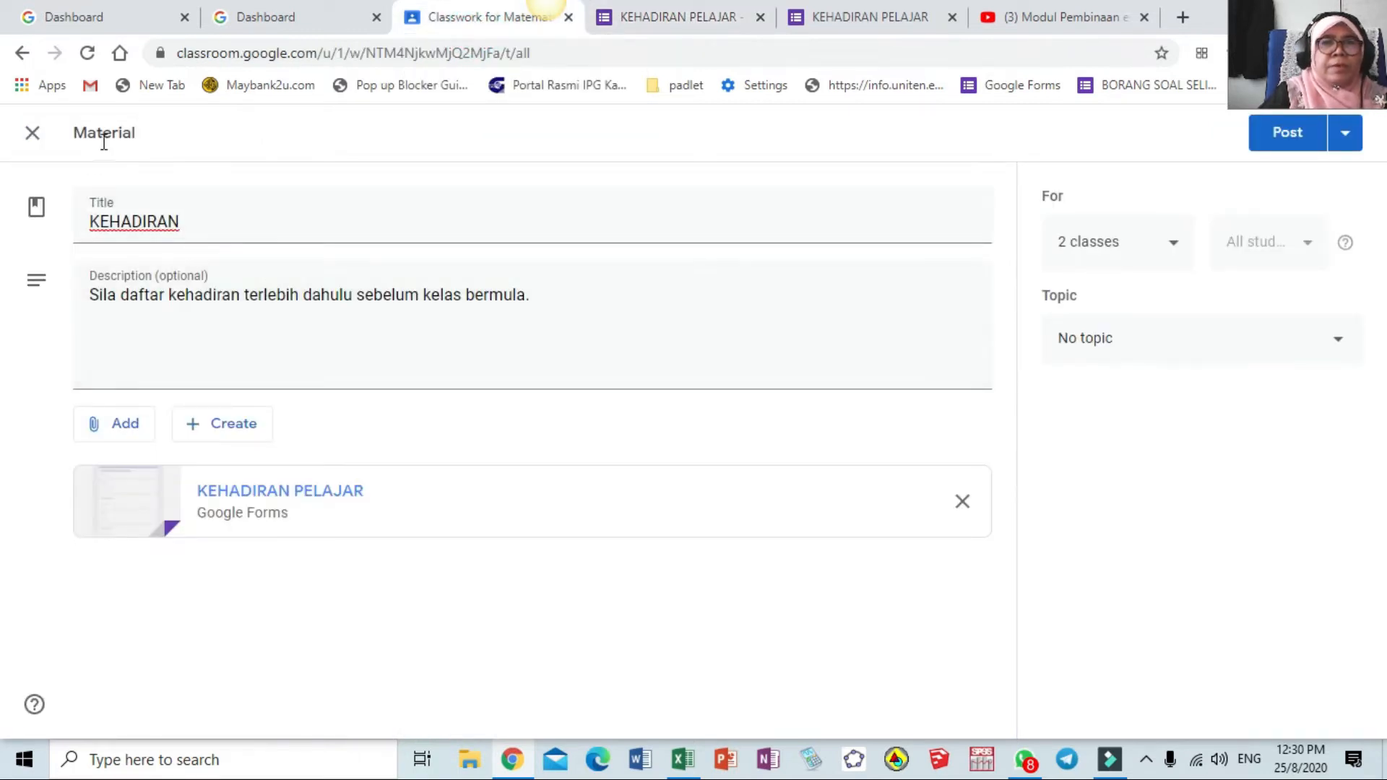
File the KEHADIRAN material under topic Daftar Kehadiran and post it to both classes
click(1176, 248)
click(1178, 245)
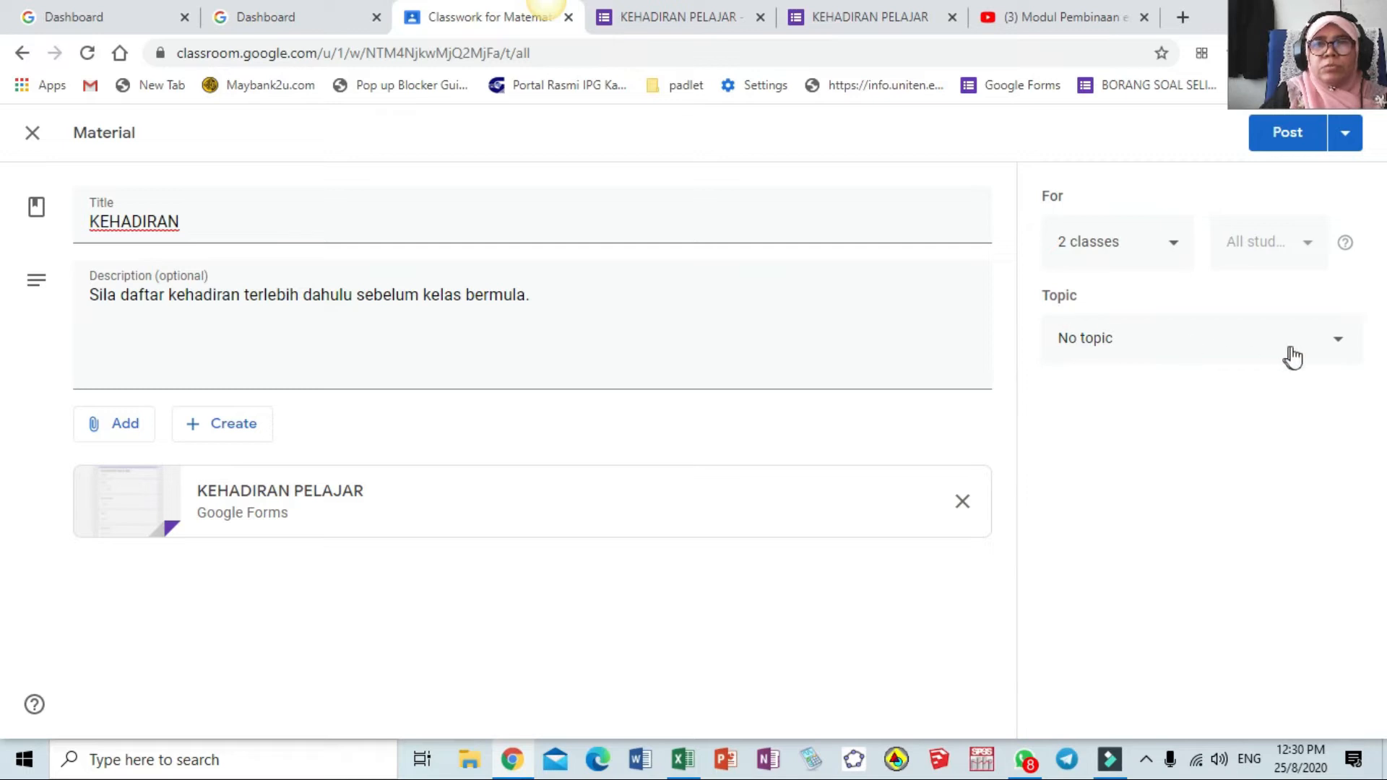
click(1336, 345)
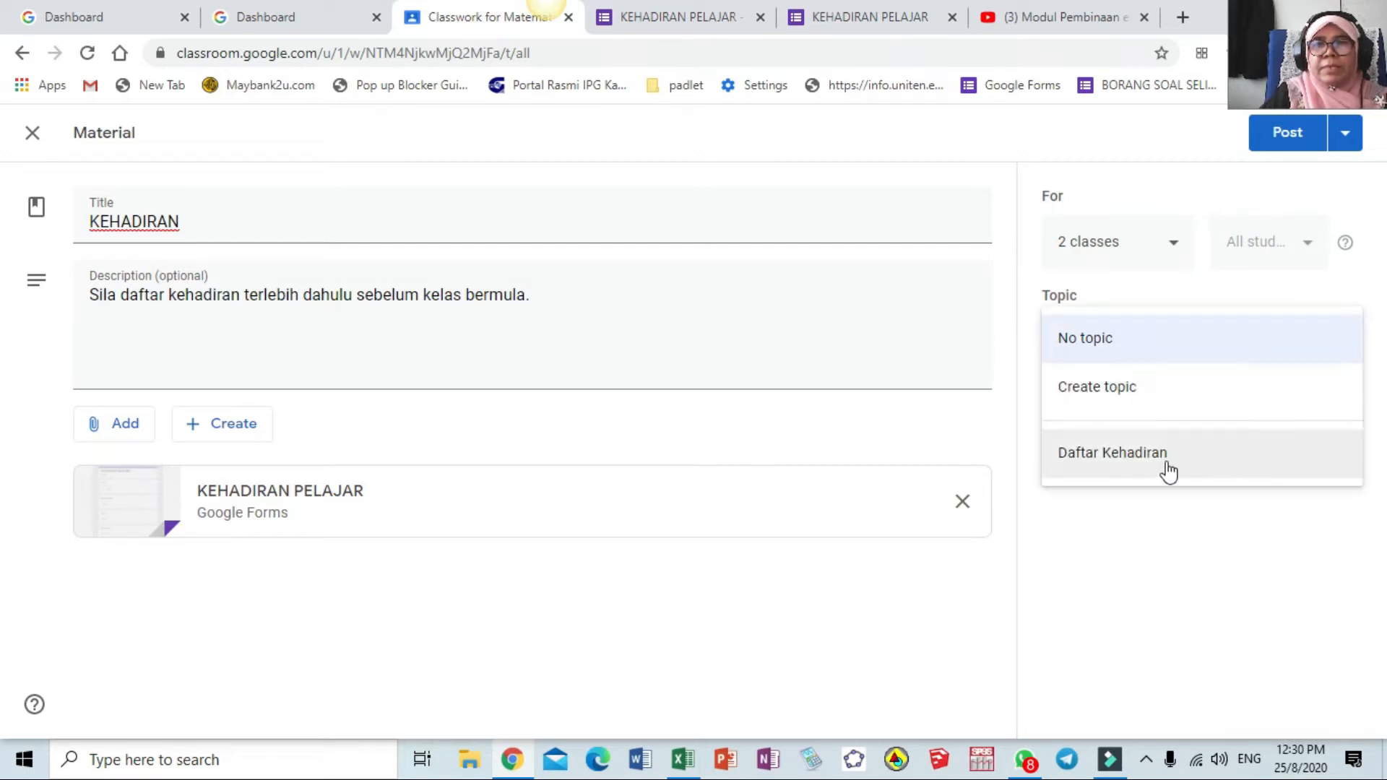
click(1108, 453)
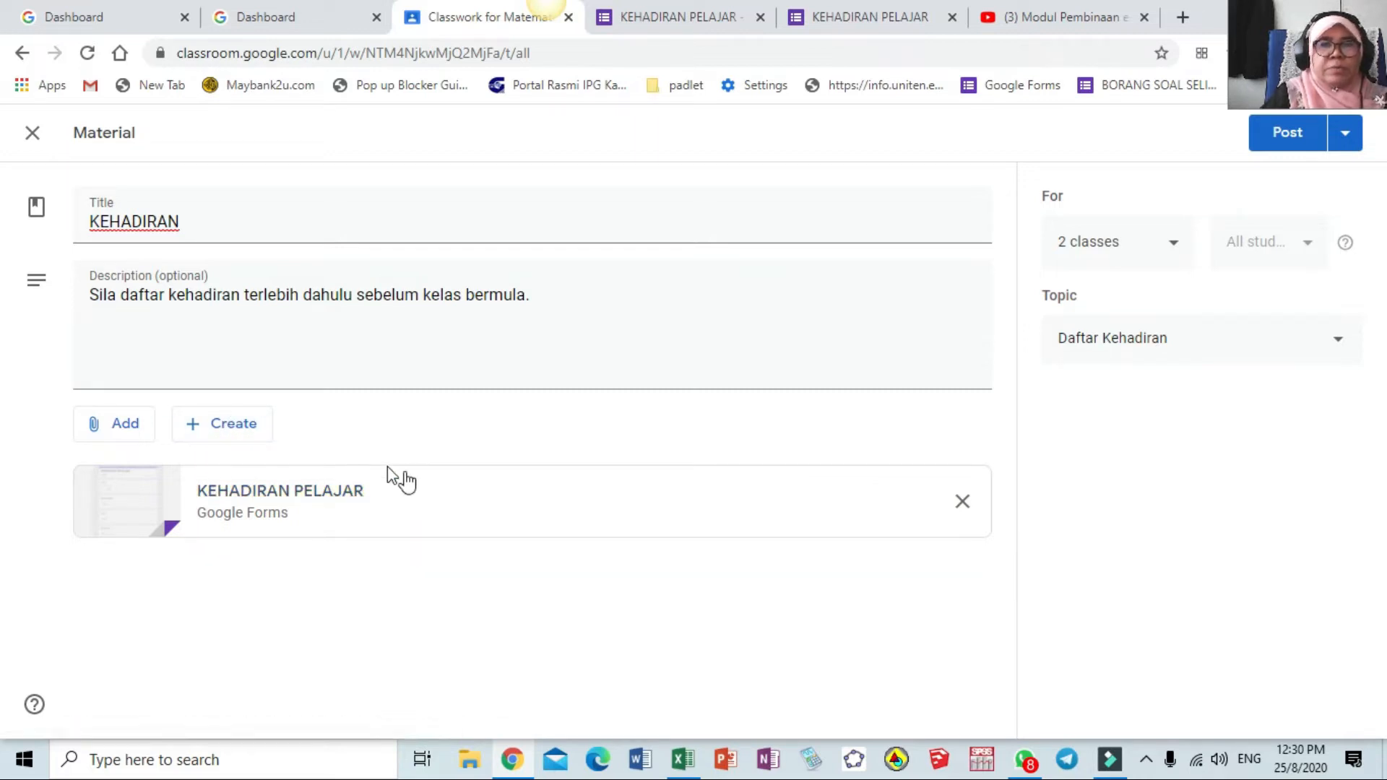
click(1290, 137)
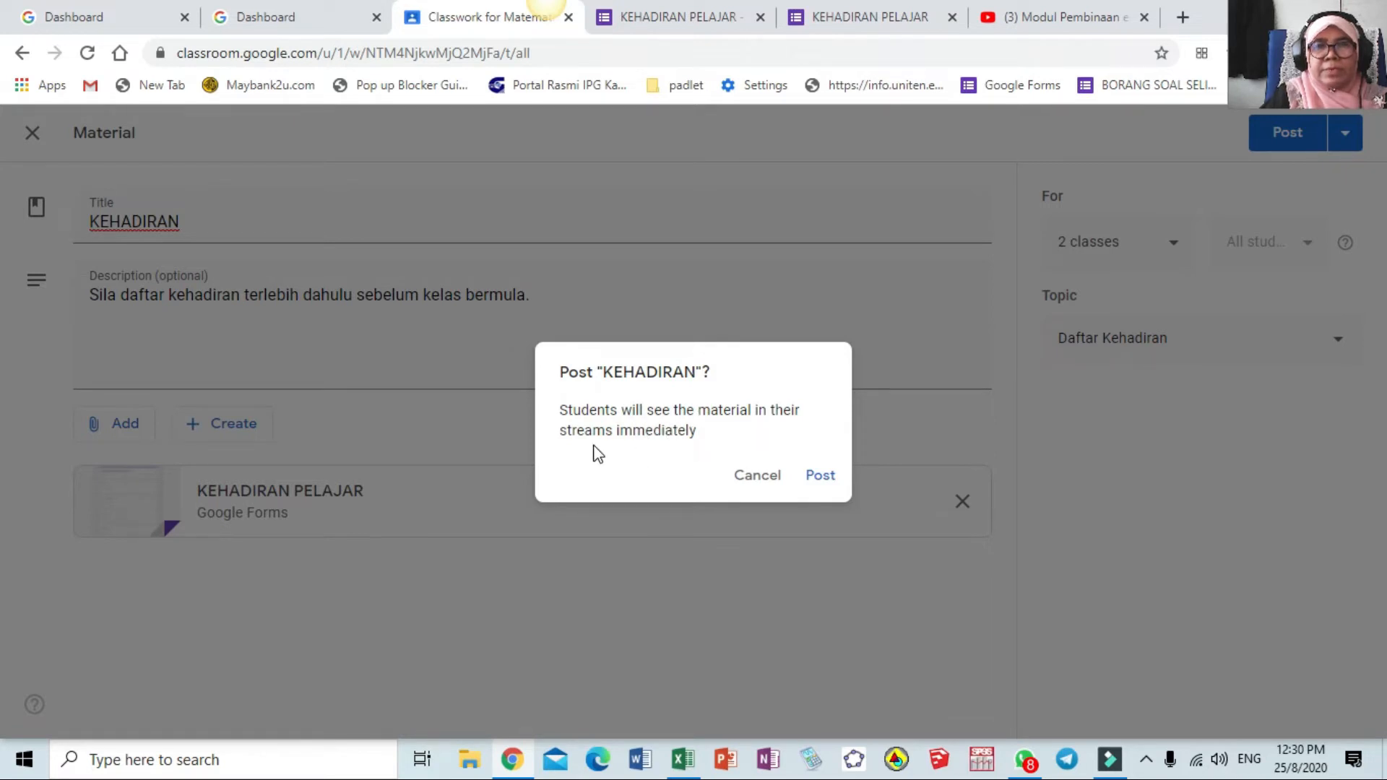
click(824, 478)
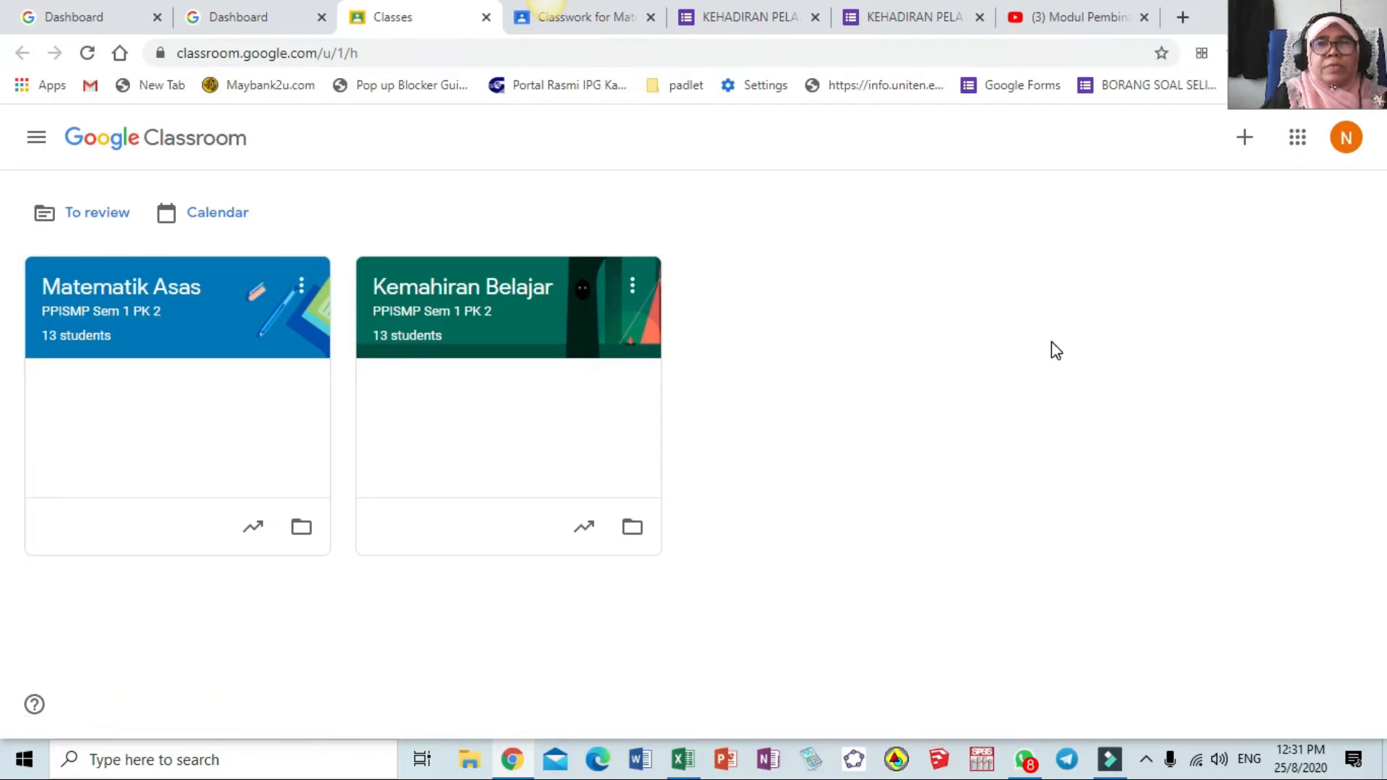
In the Matematik Asas class, open the KEHADIRAN post's attached KEHADIRAN PELAJAR form
click(139, 291)
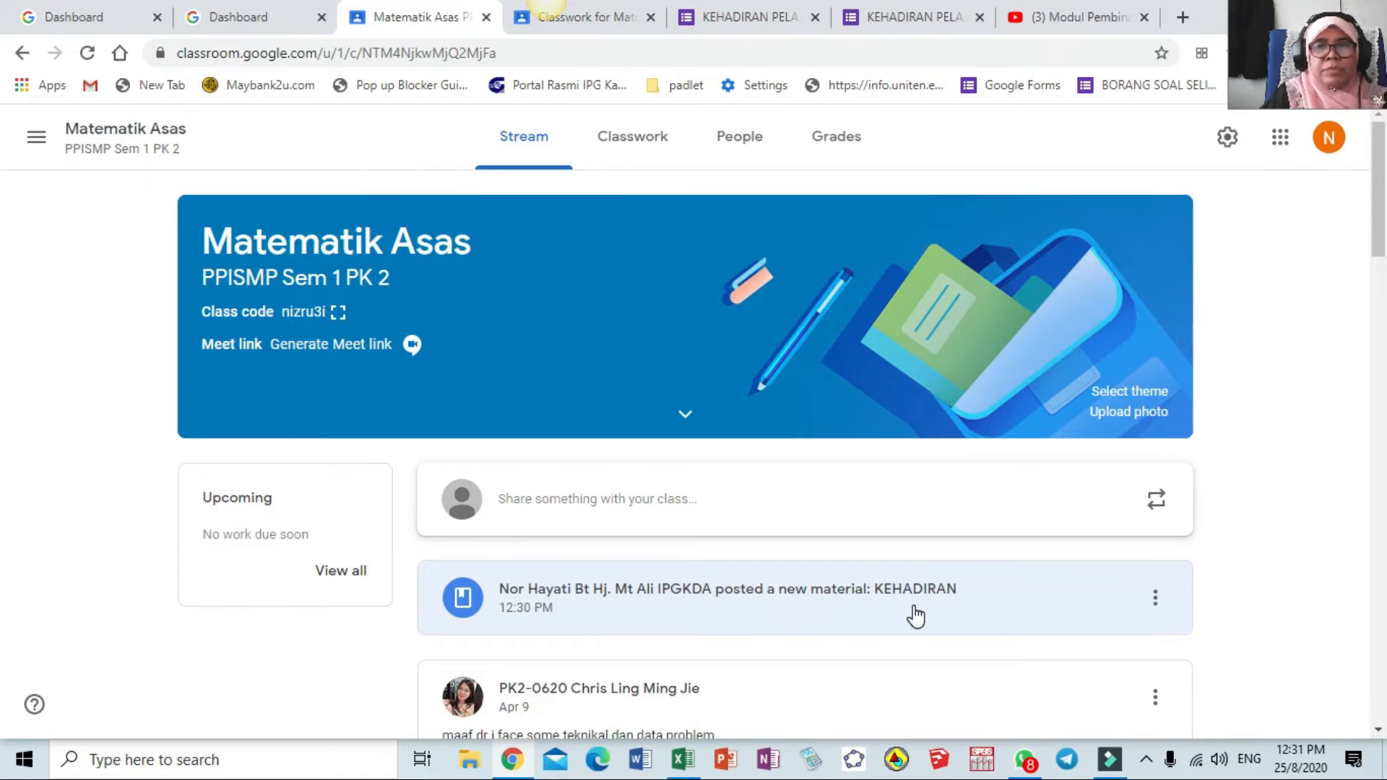
click(865, 598)
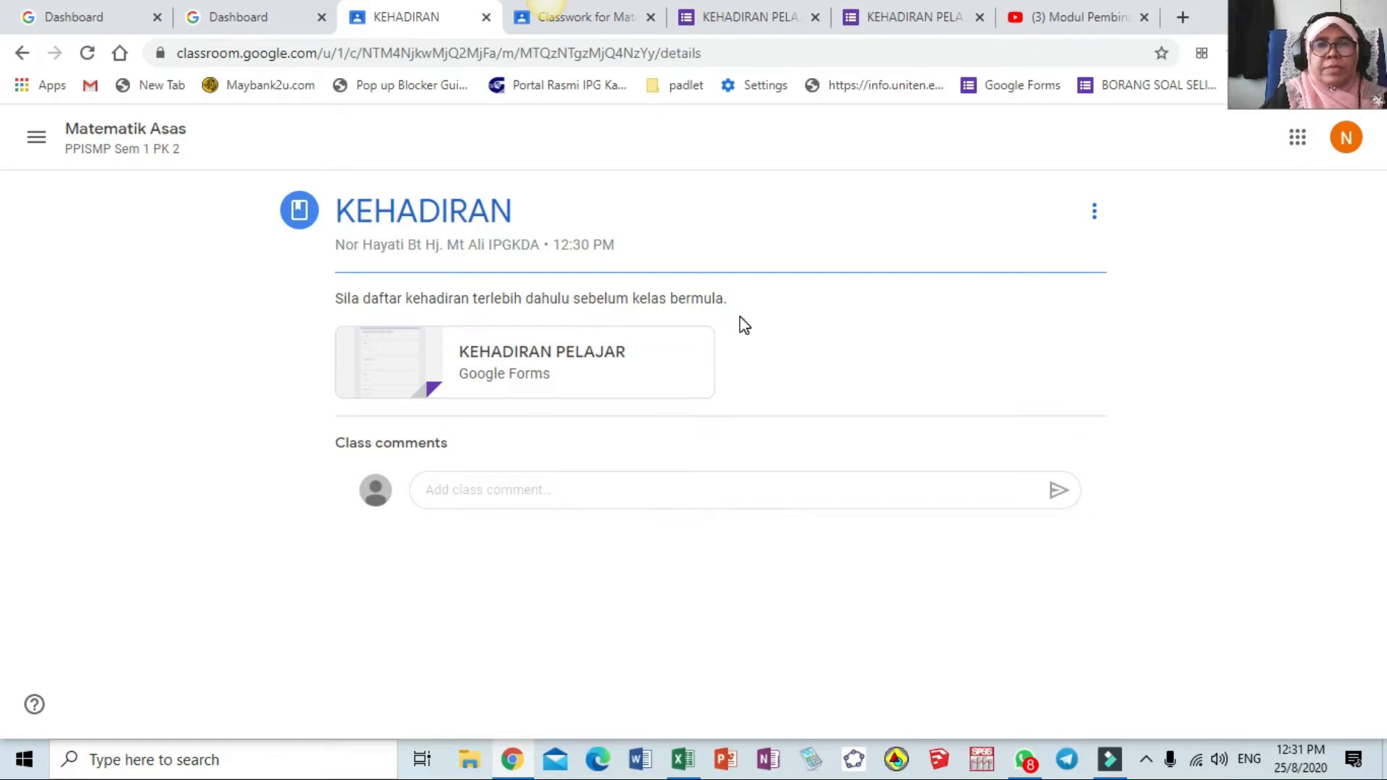
click(516, 360)
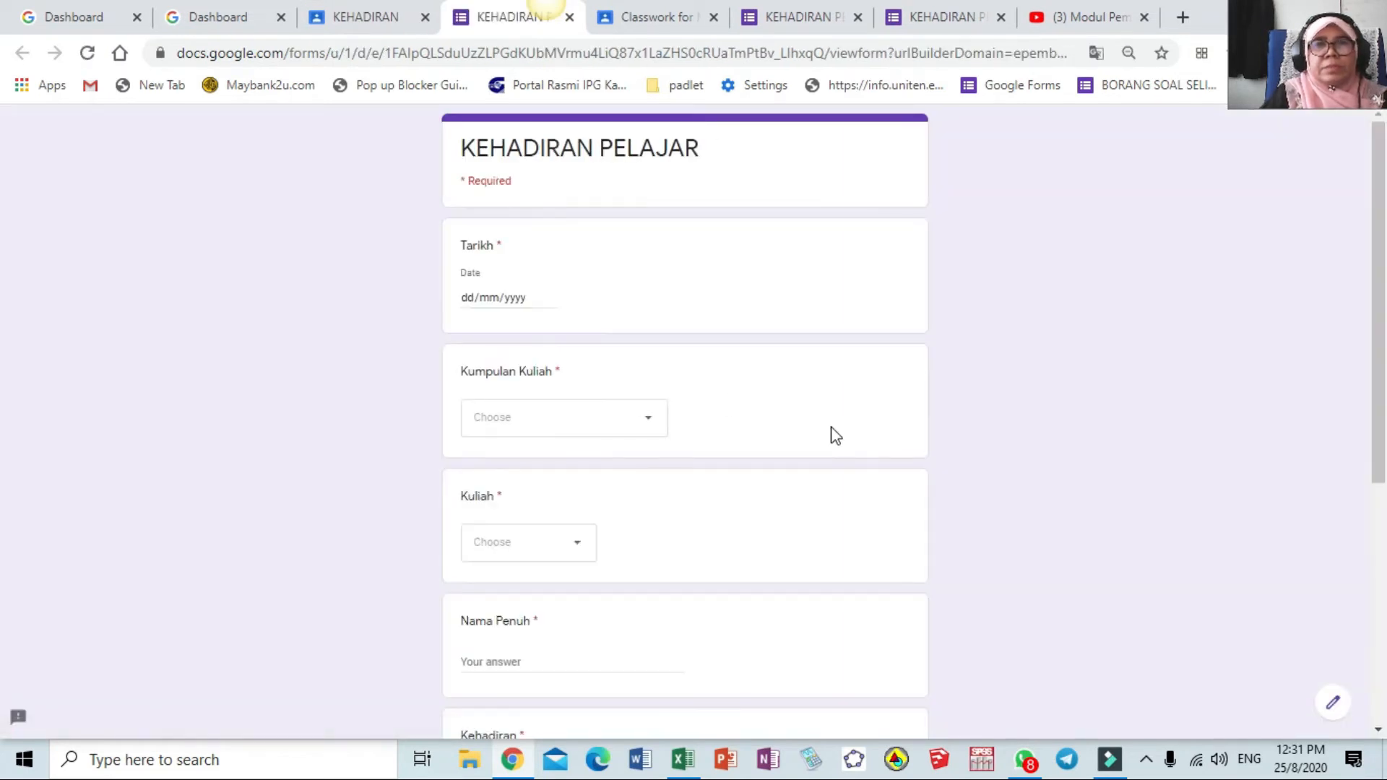
Fill in date 25 August 2020, group PPISMP PK 2, Sem 1 - MTZ1024, and kuliah 1
click(466, 296)
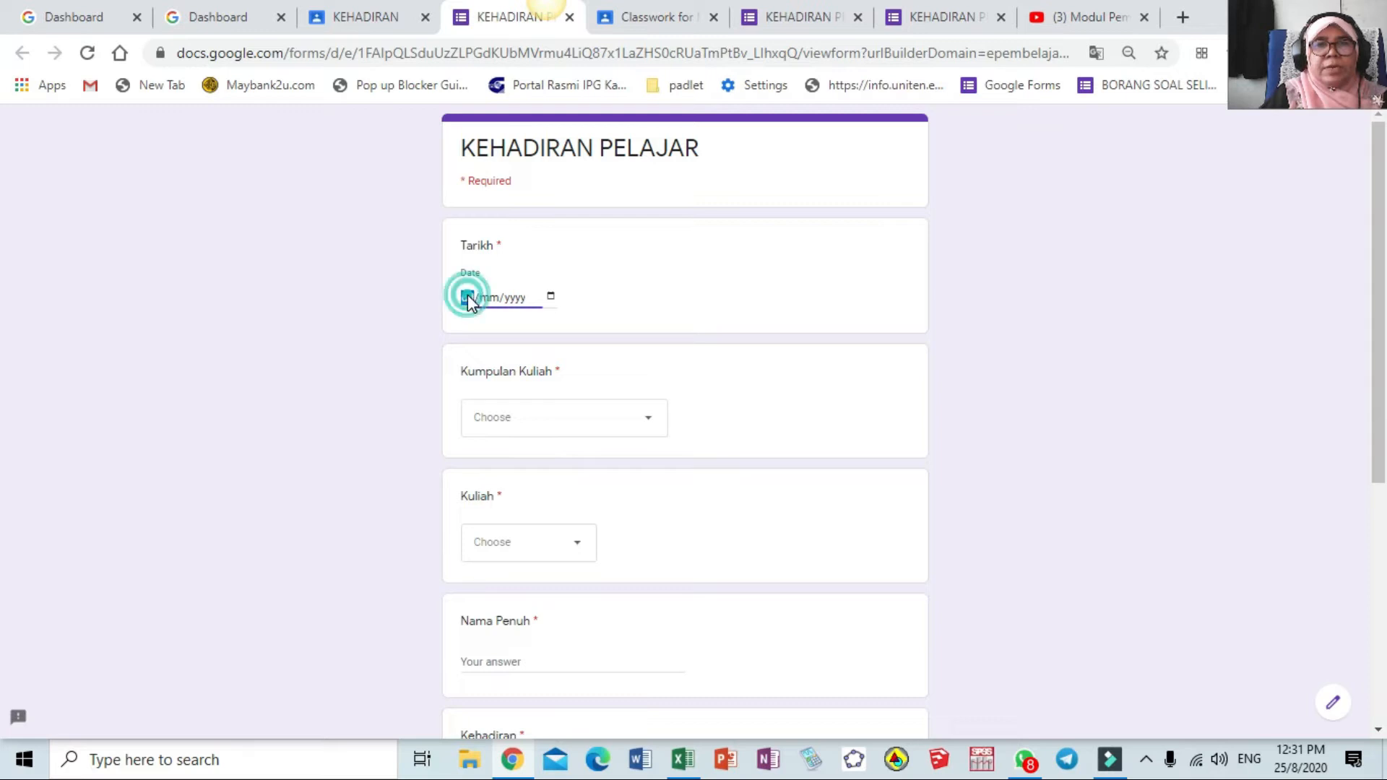
click(552, 297)
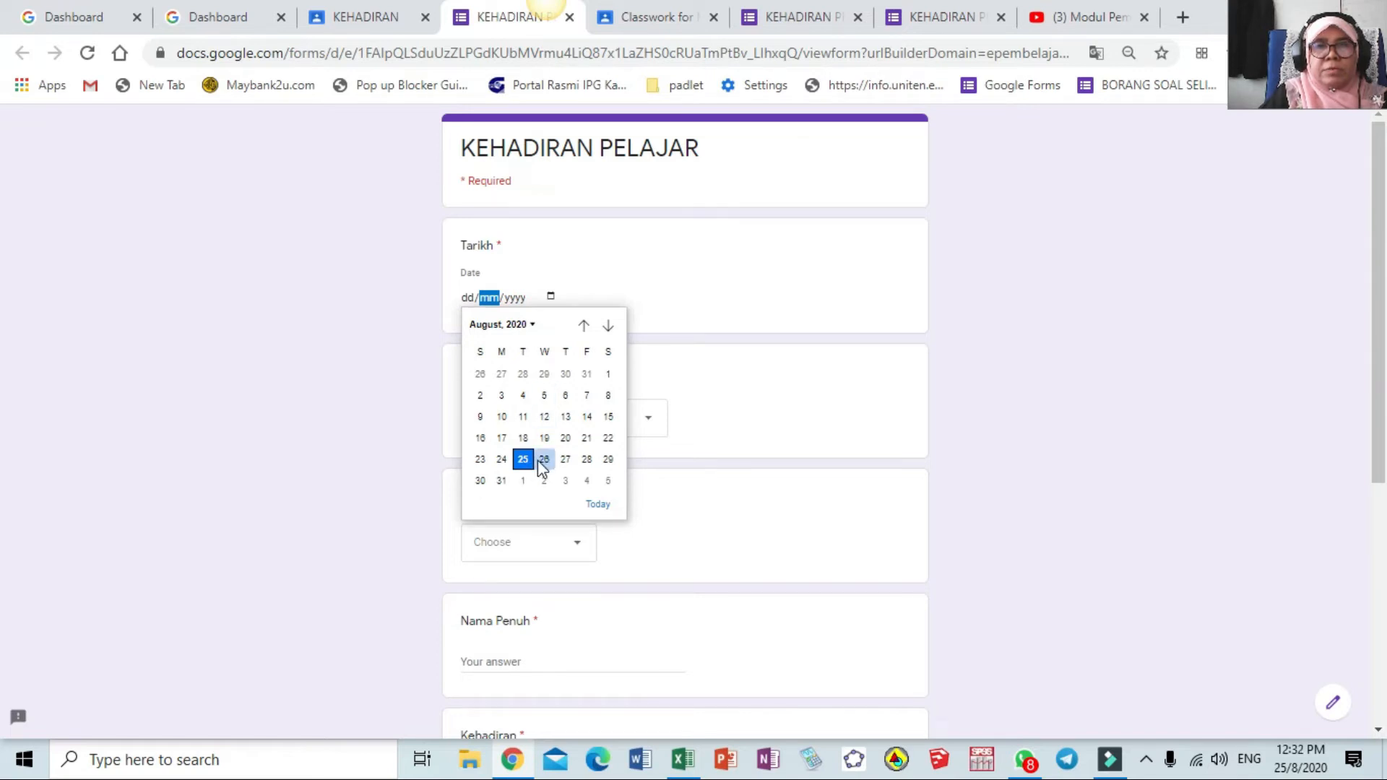
click(523, 458)
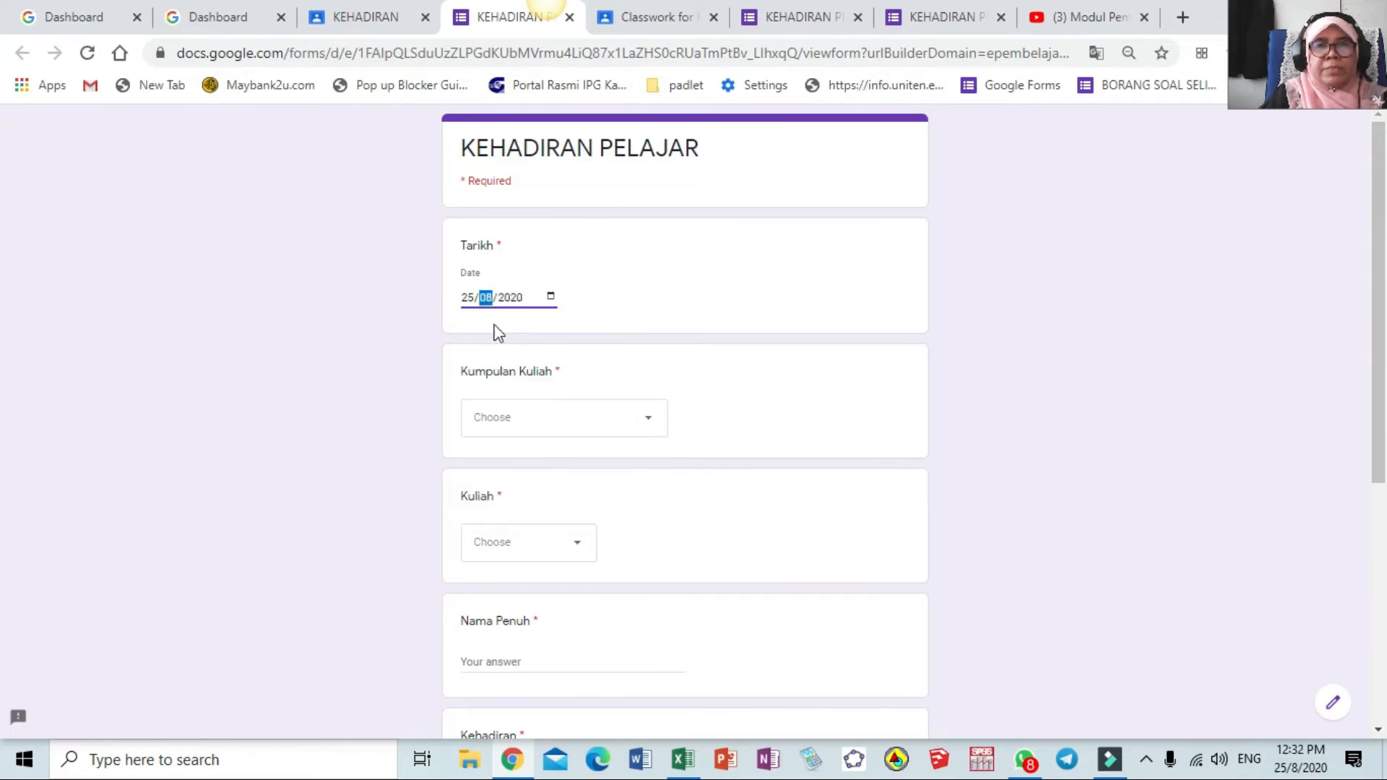
click(648, 432)
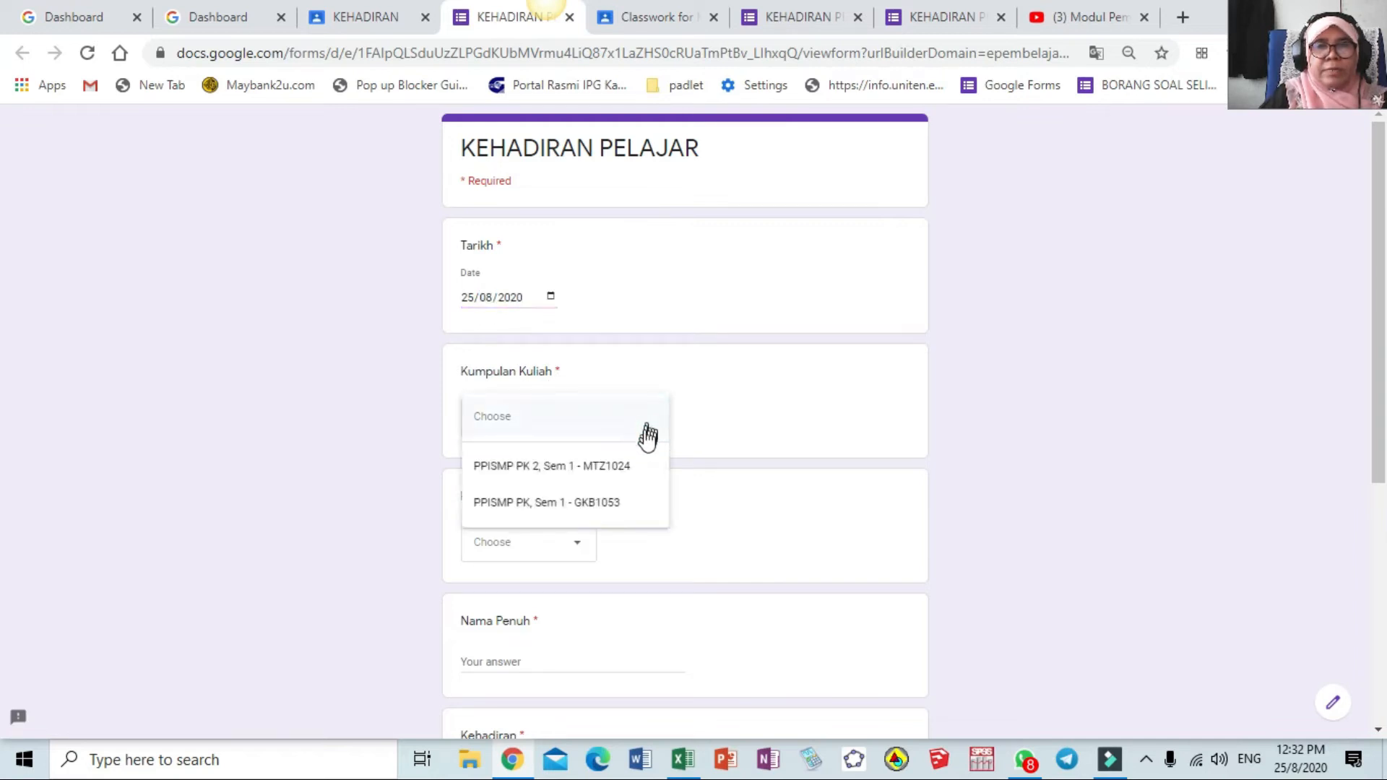
click(619, 467)
scroll(619, 456, down, 3)
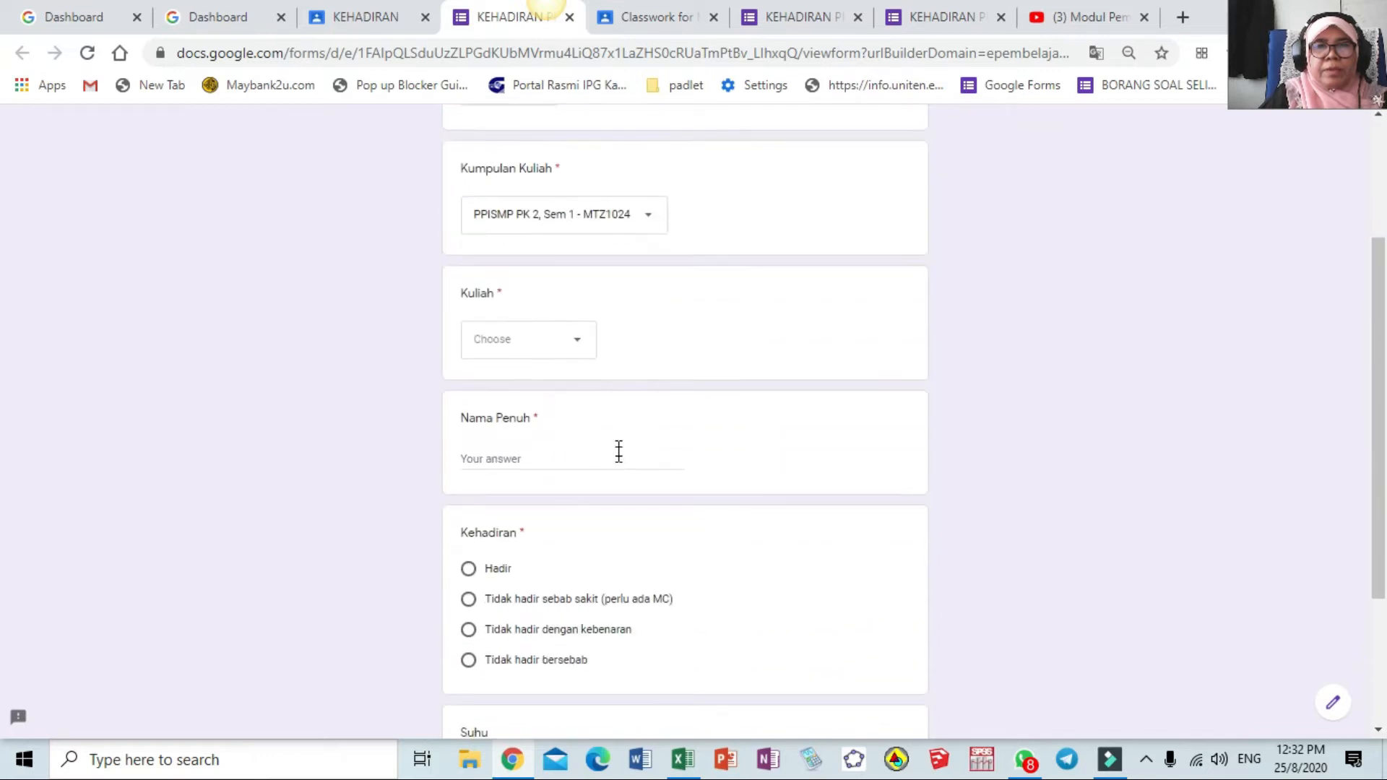
click(577, 344)
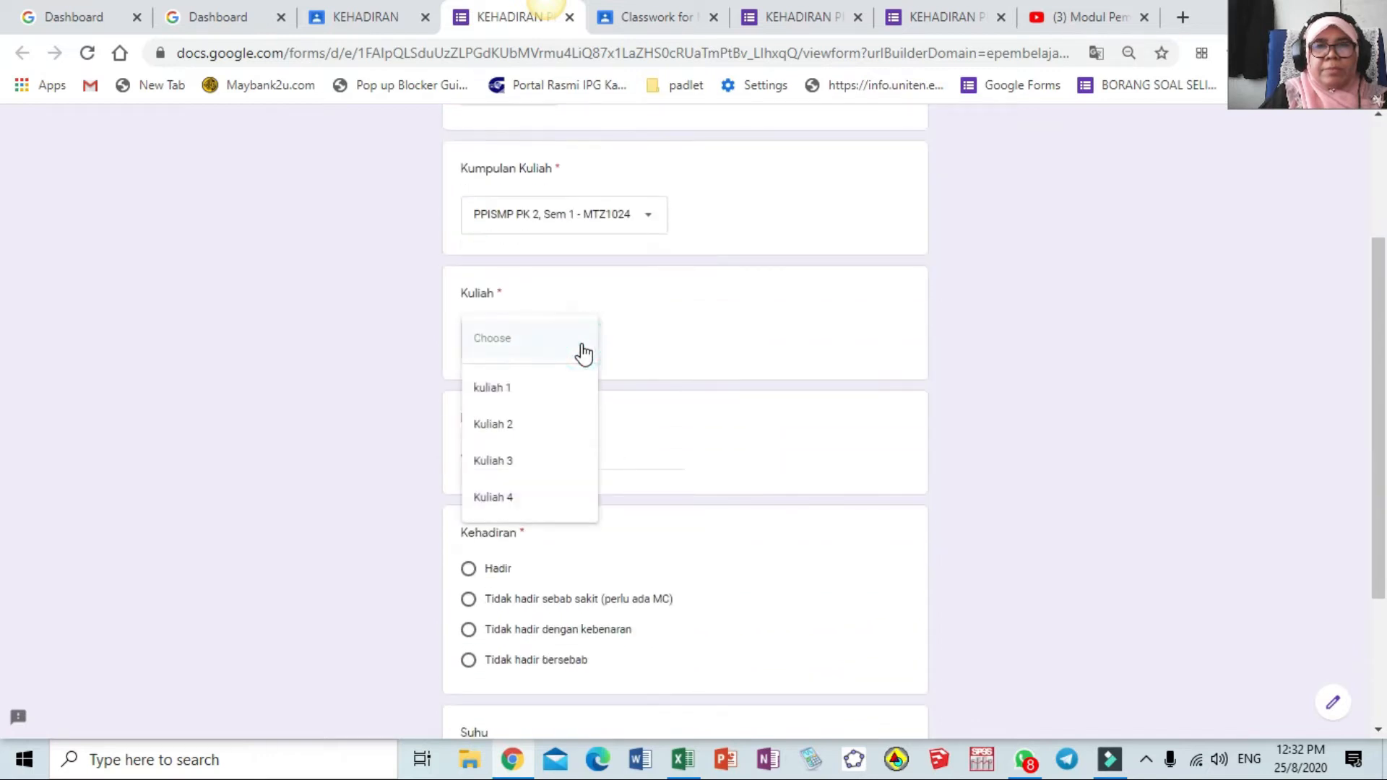
click(518, 395)
Enter the student's name, mark Hadir, give Suhu 36.4, and submit
click(524, 461)
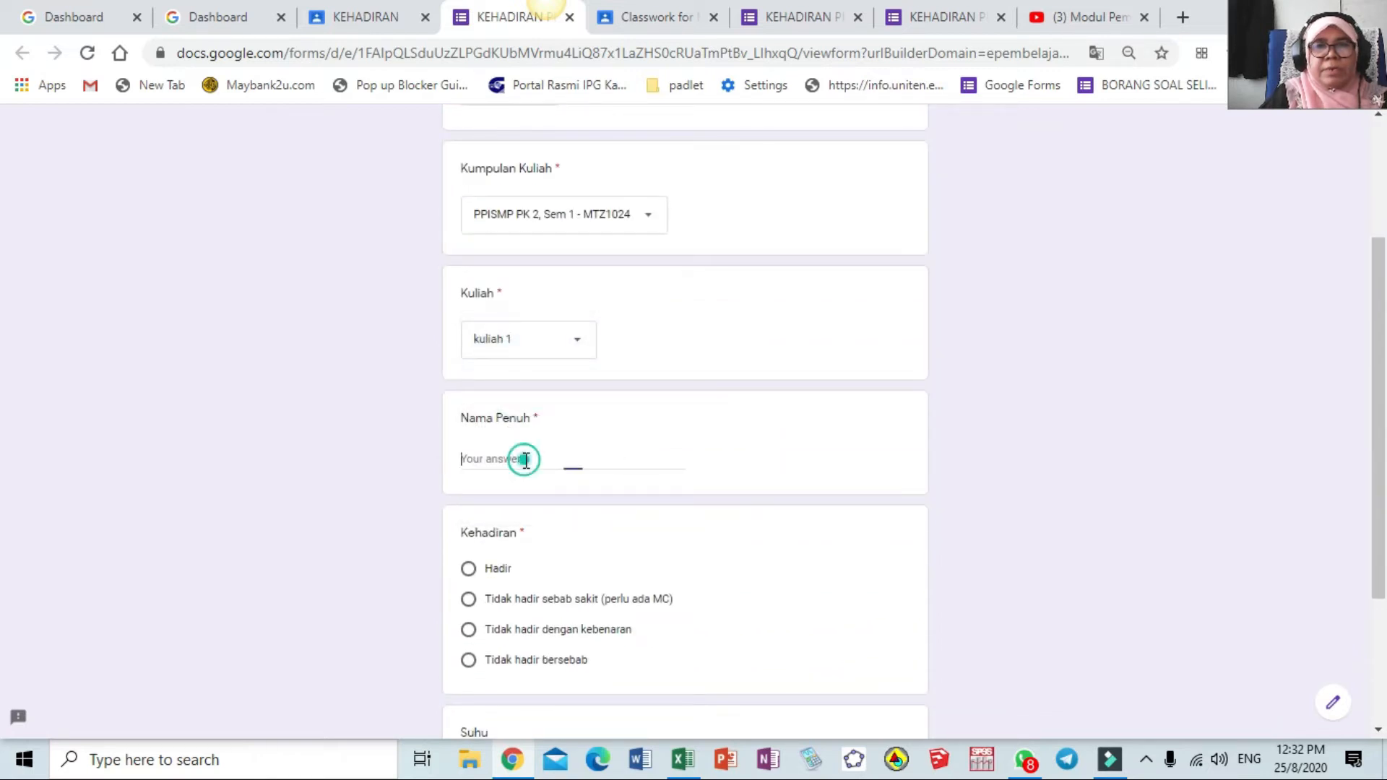
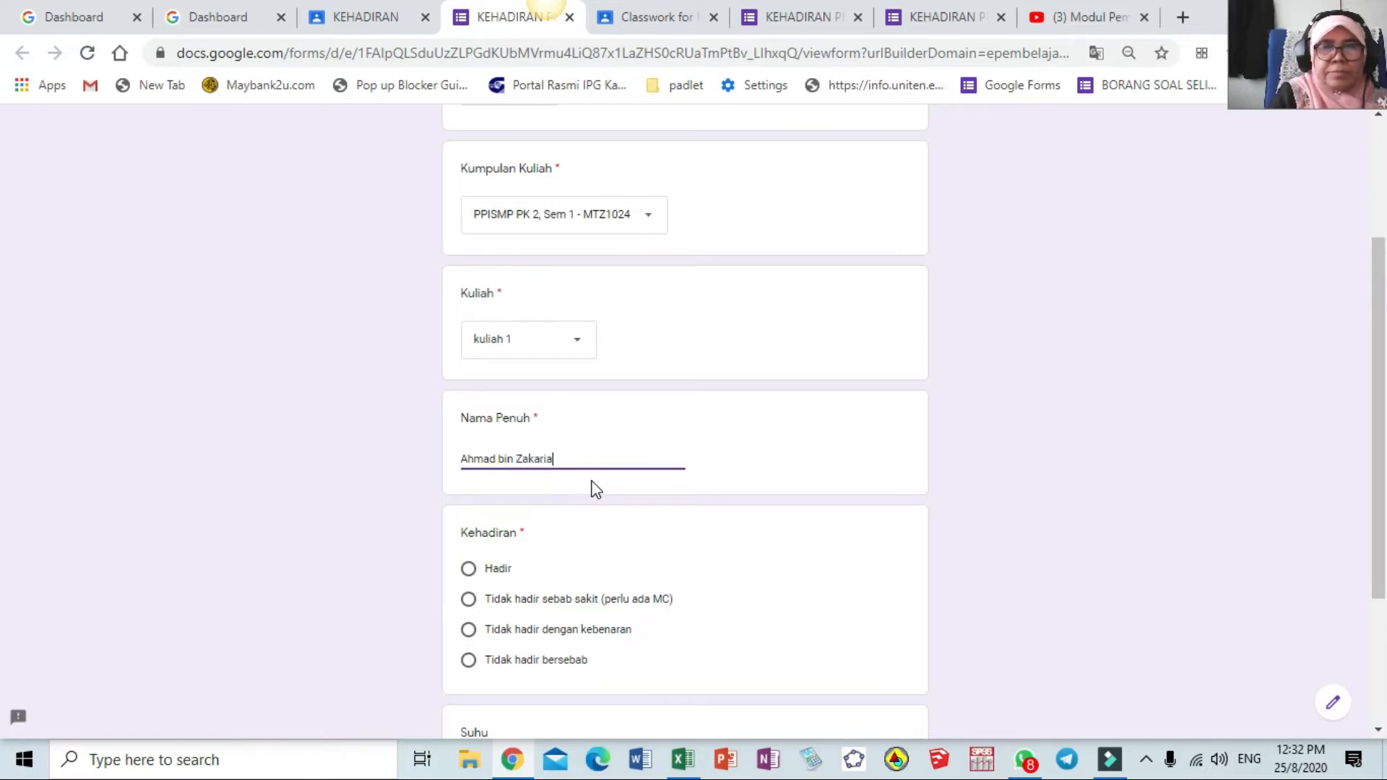
click(468, 570)
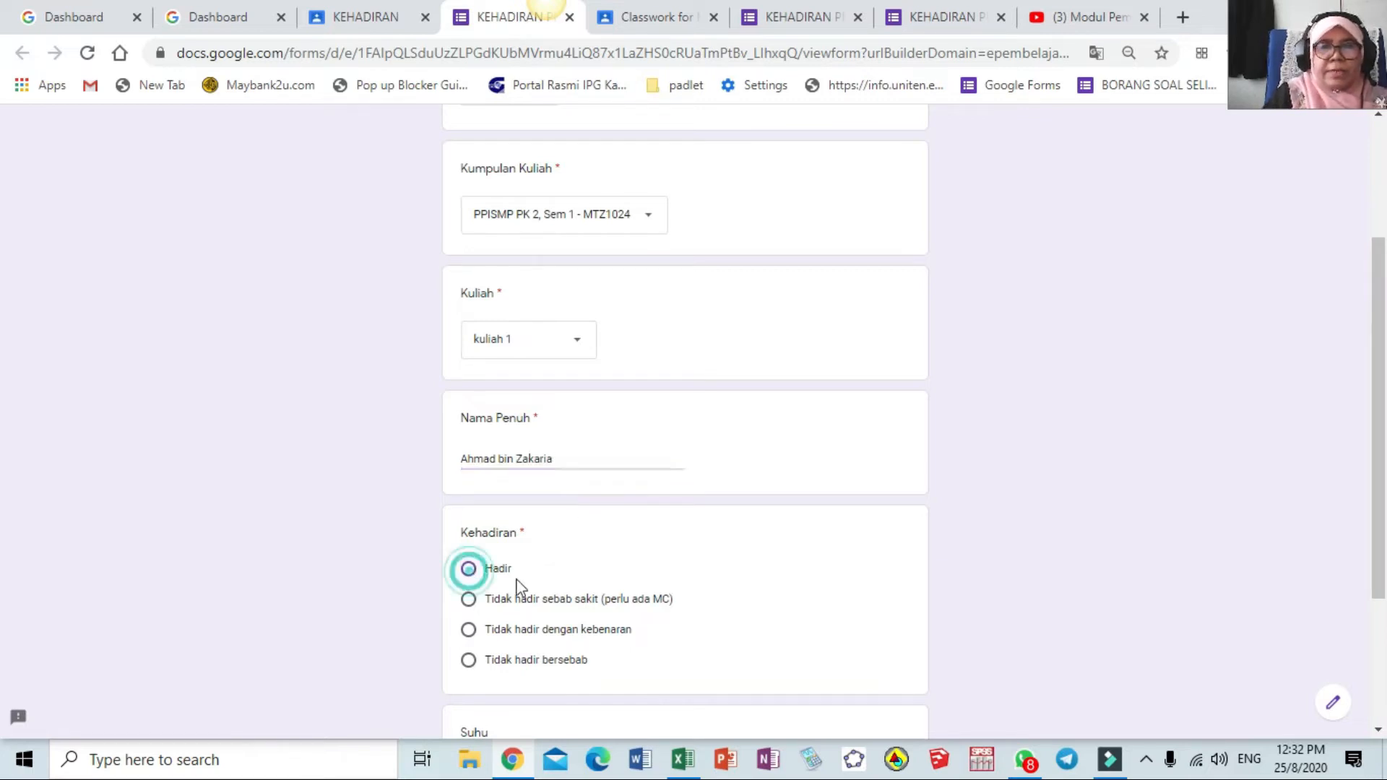
scroll(594, 582, down, 3)
click(513, 571)
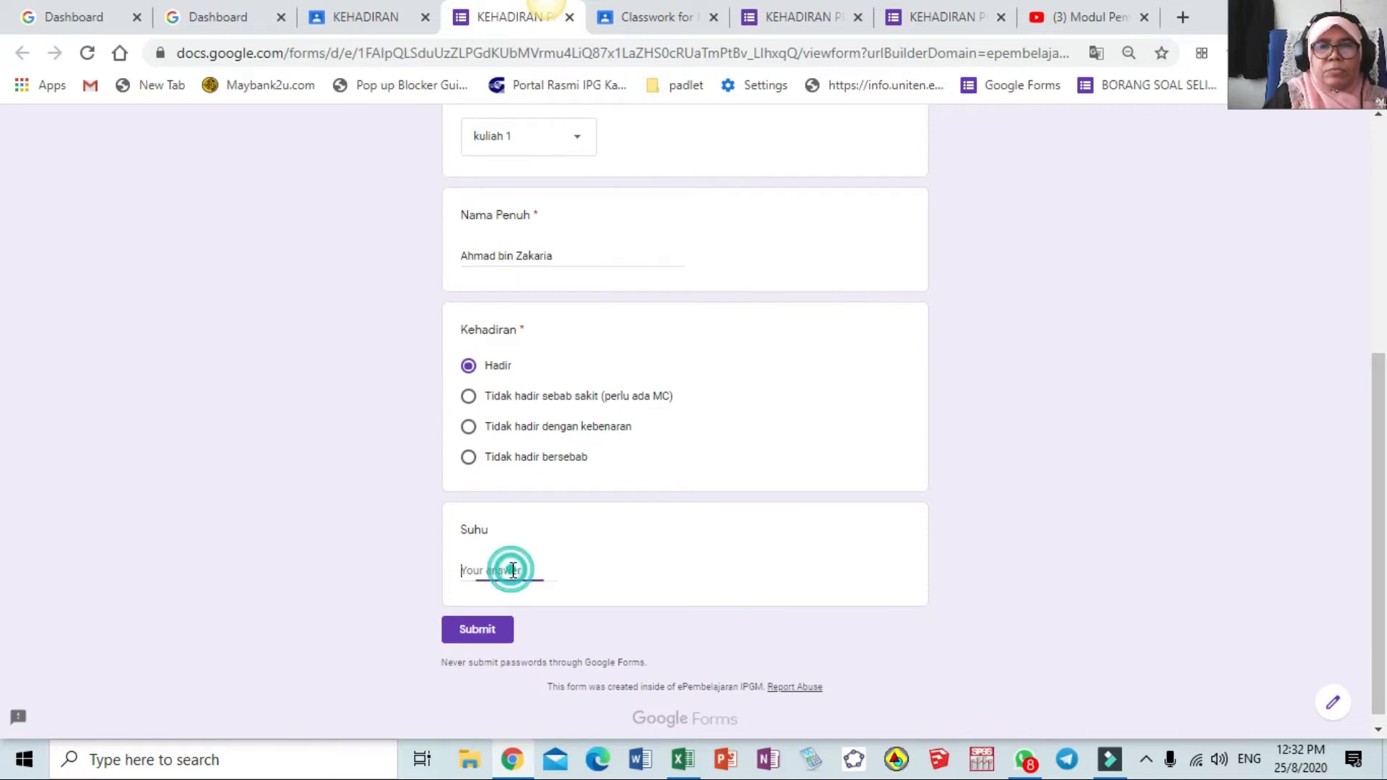
text(36.4)
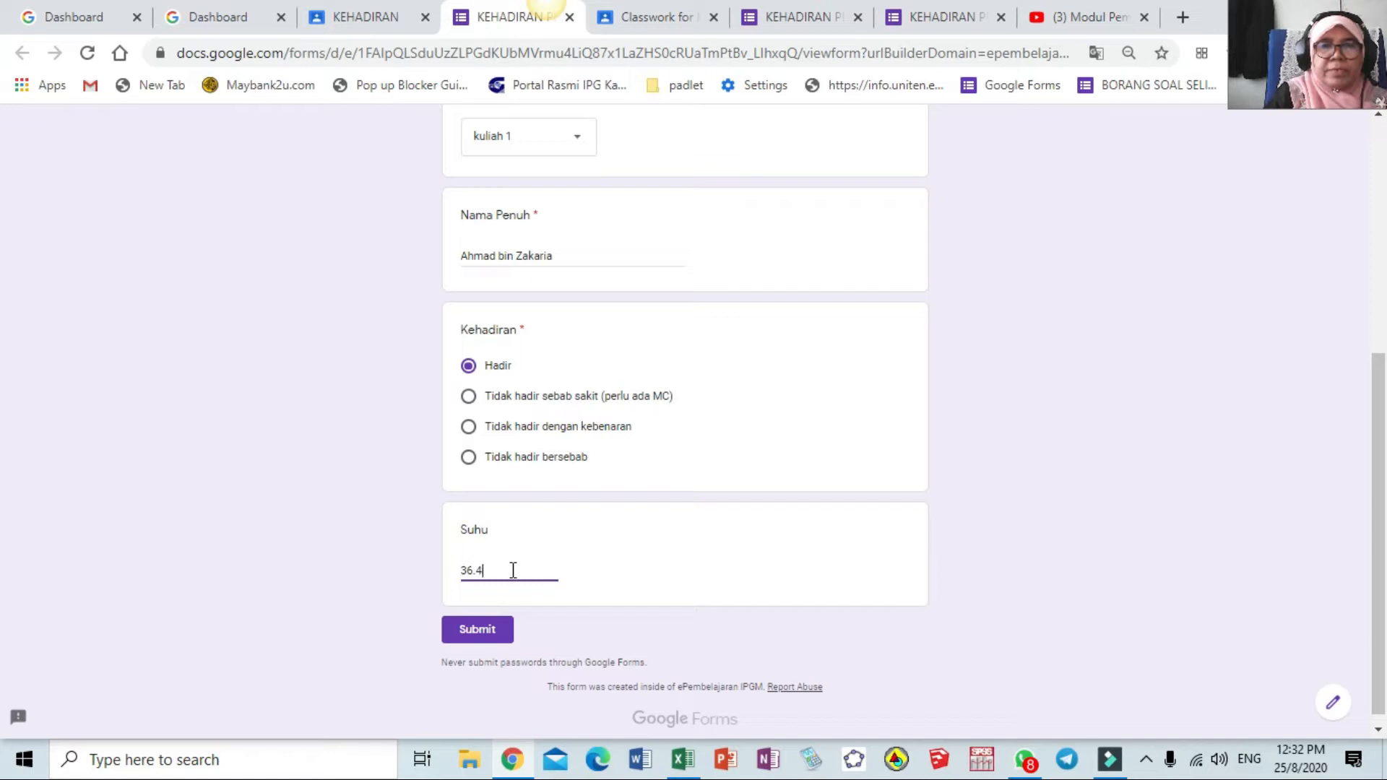
click(488, 634)
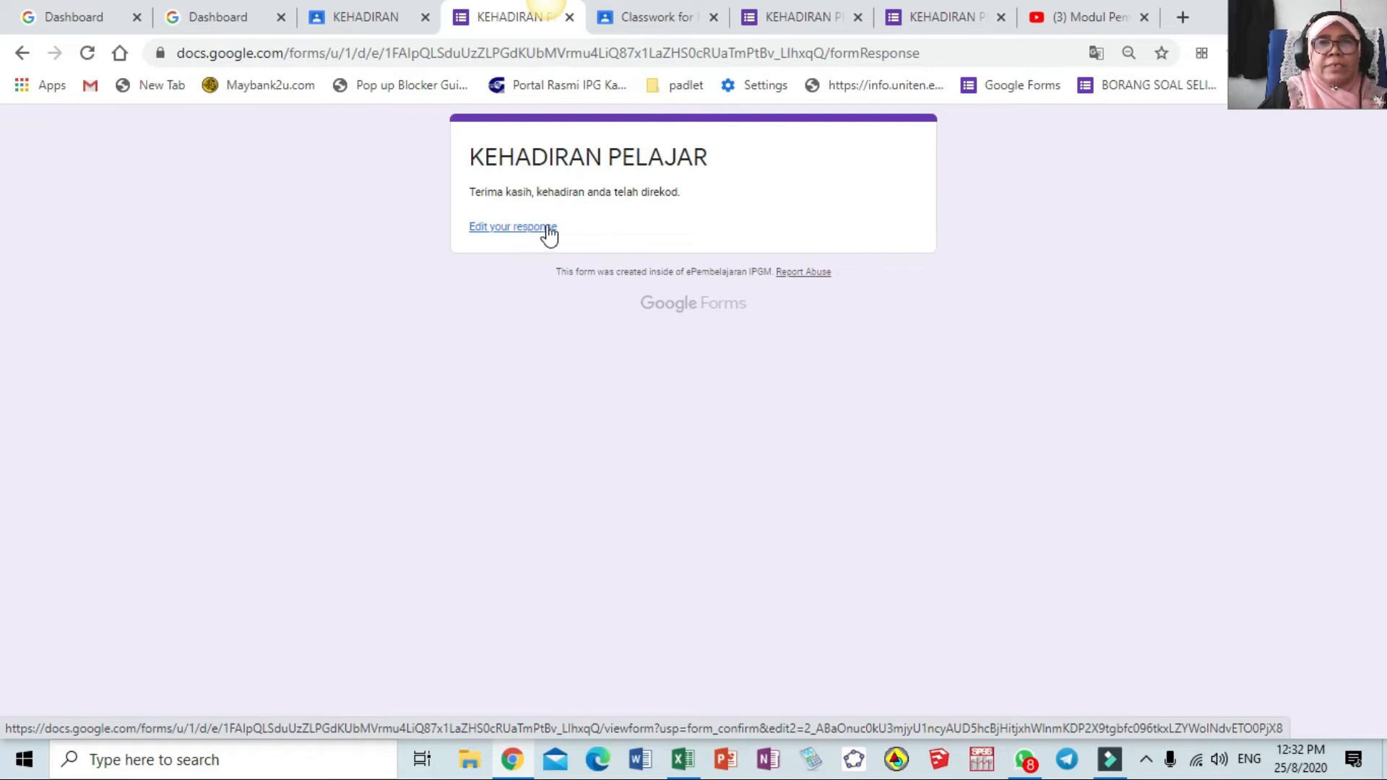
Reopen the form from Classroom and set date 25 August 2020, group MTZ1024, kuliah 1
click(362, 19)
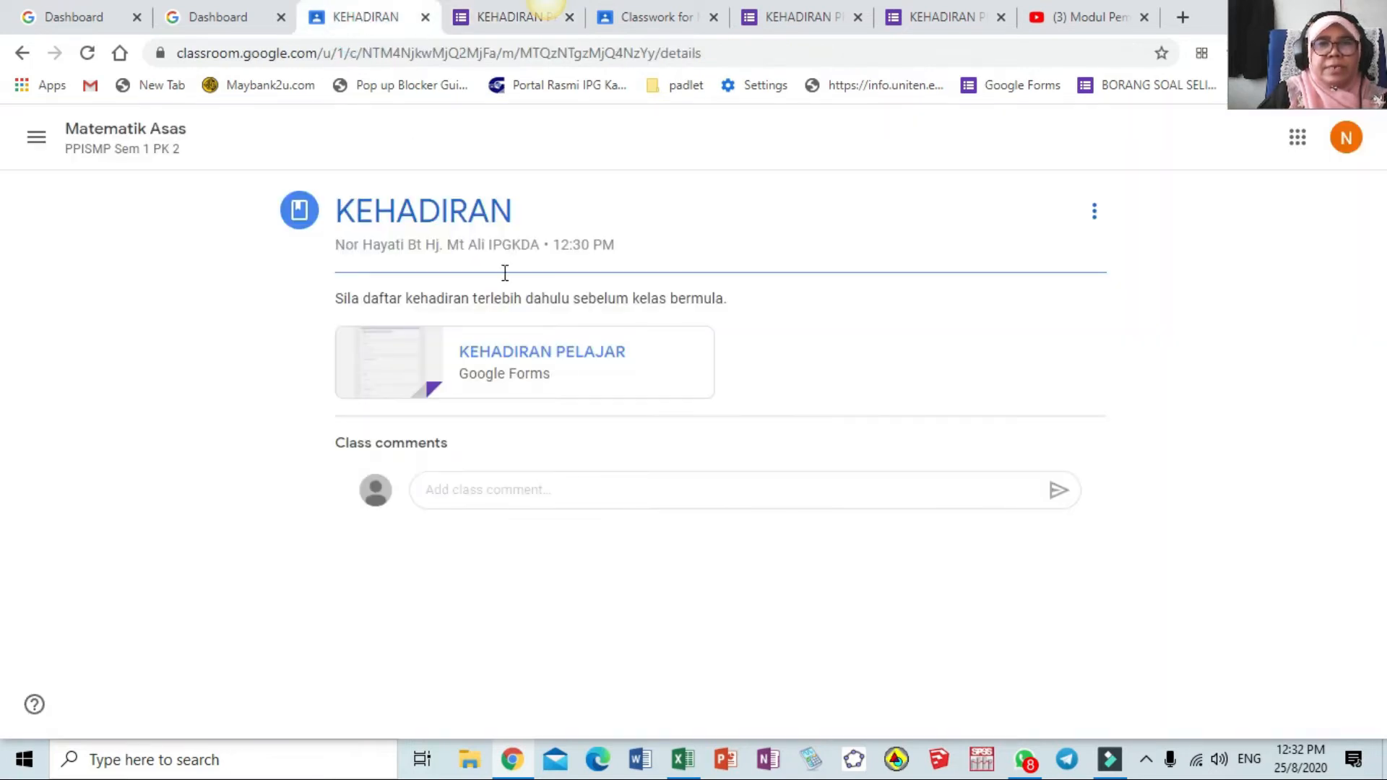
click(564, 357)
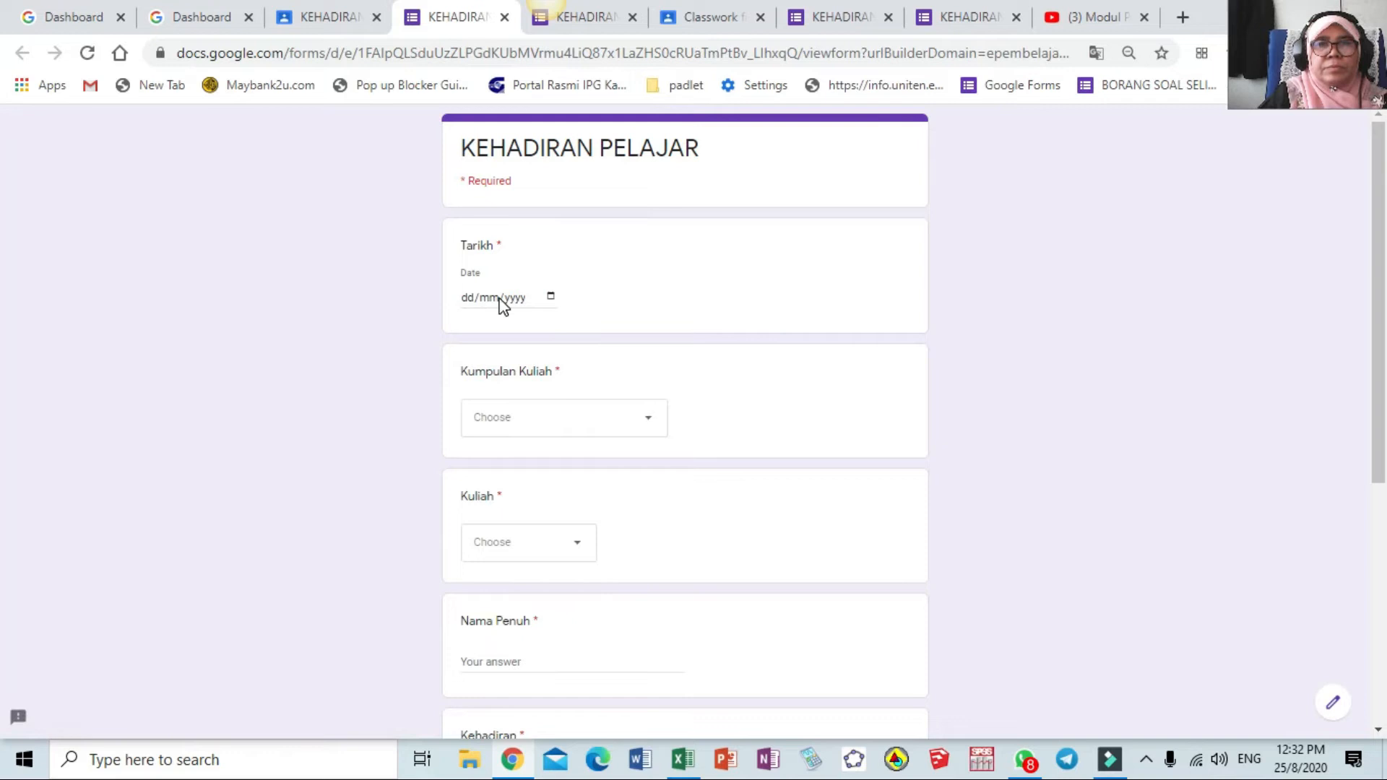
click(551, 297)
click(524, 461)
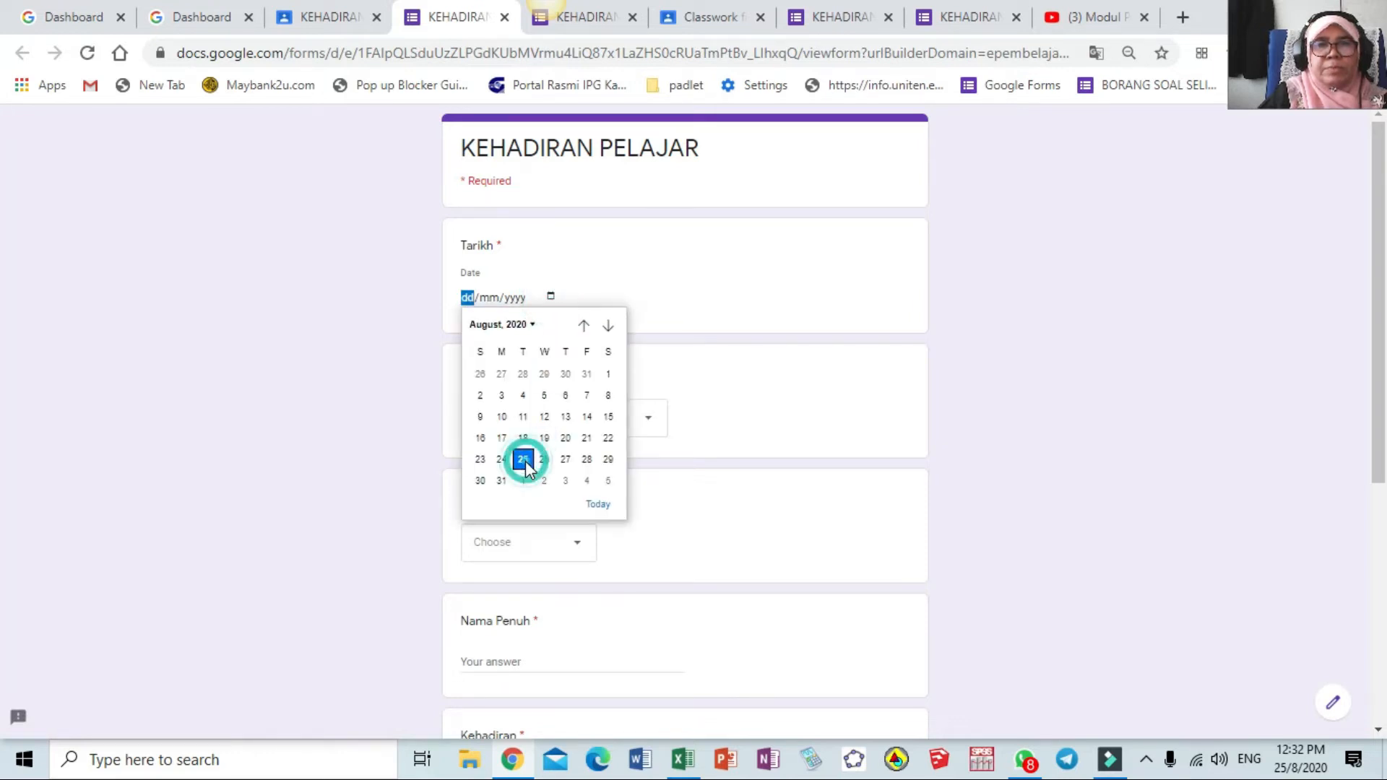
click(645, 431)
click(614, 475)
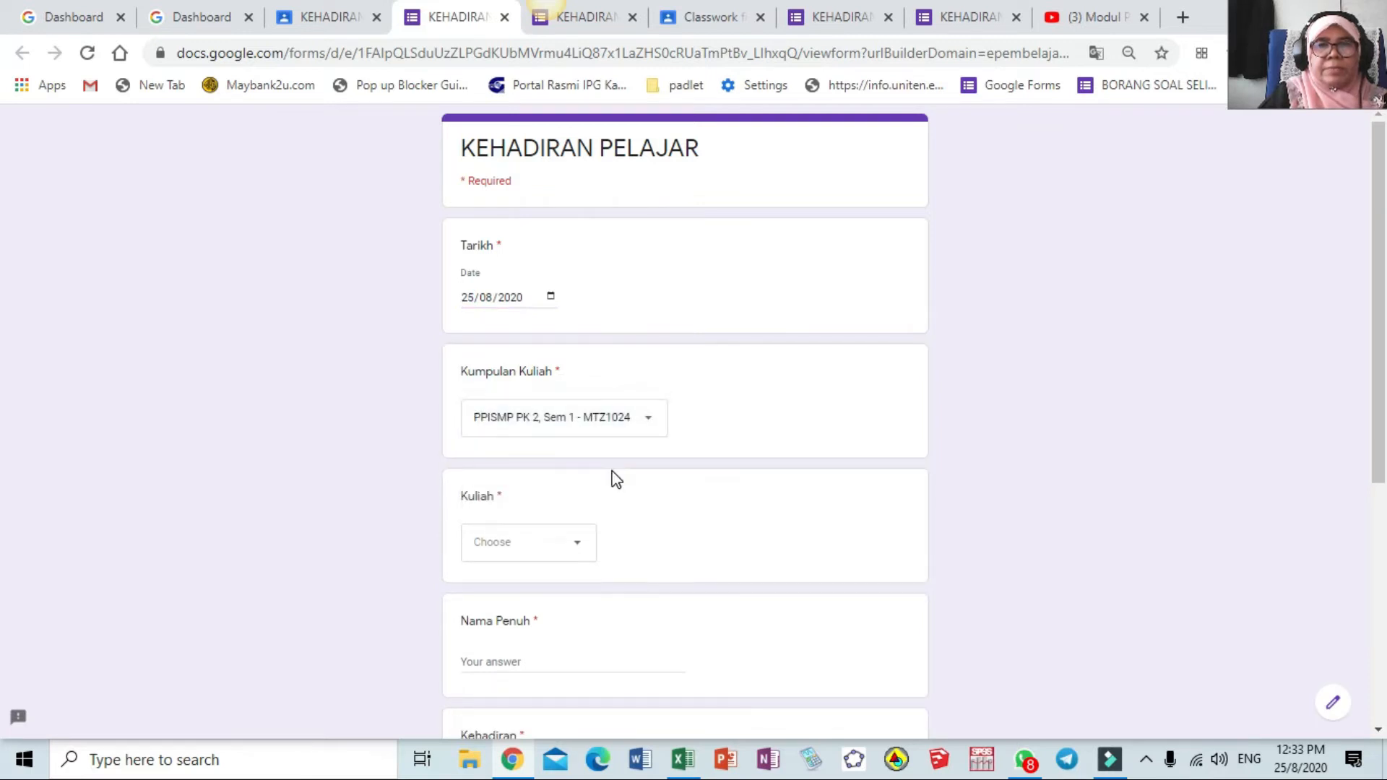
click(576, 551)
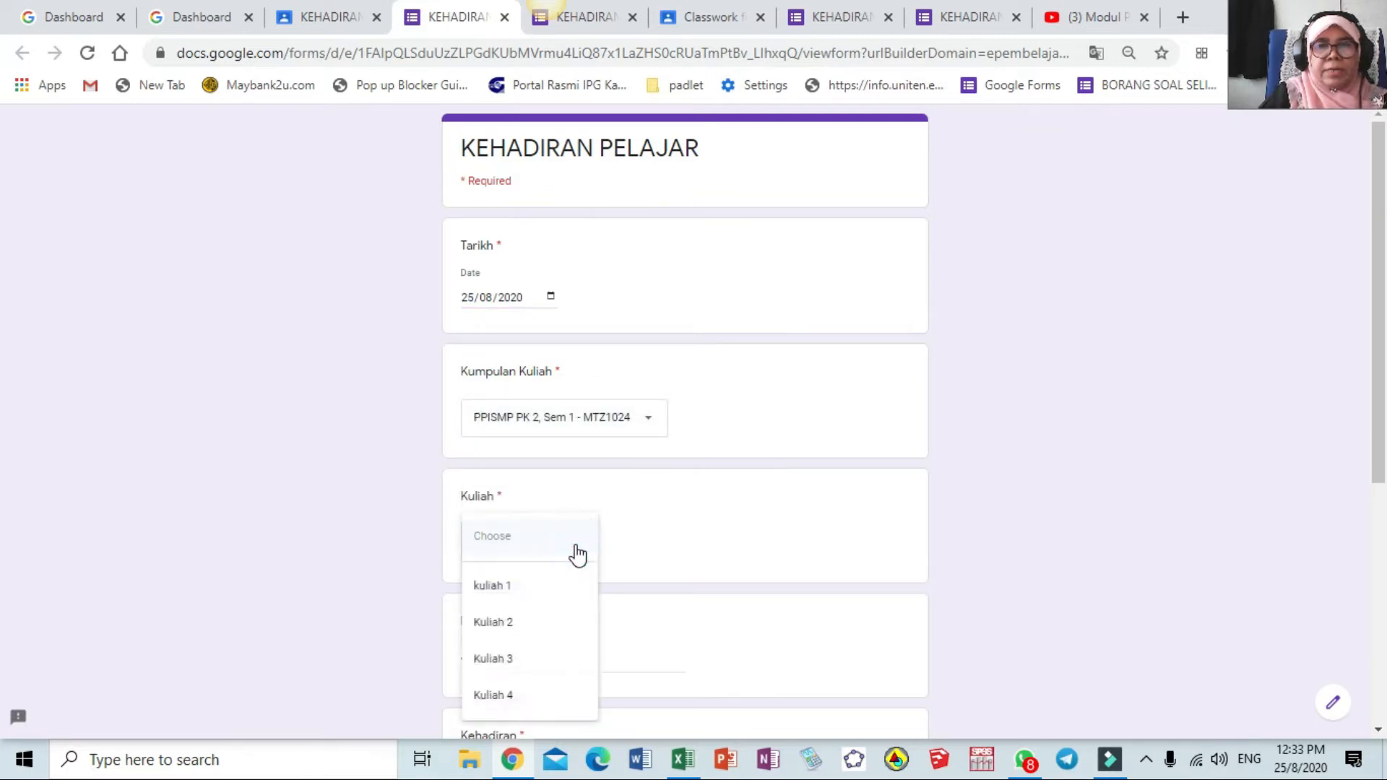
click(520, 584)
Enter another student's name, mark Hadir, give Suhu 36.2, and submit
scroll(534, 591, down, 1)
scroll(535, 591, down, 2)
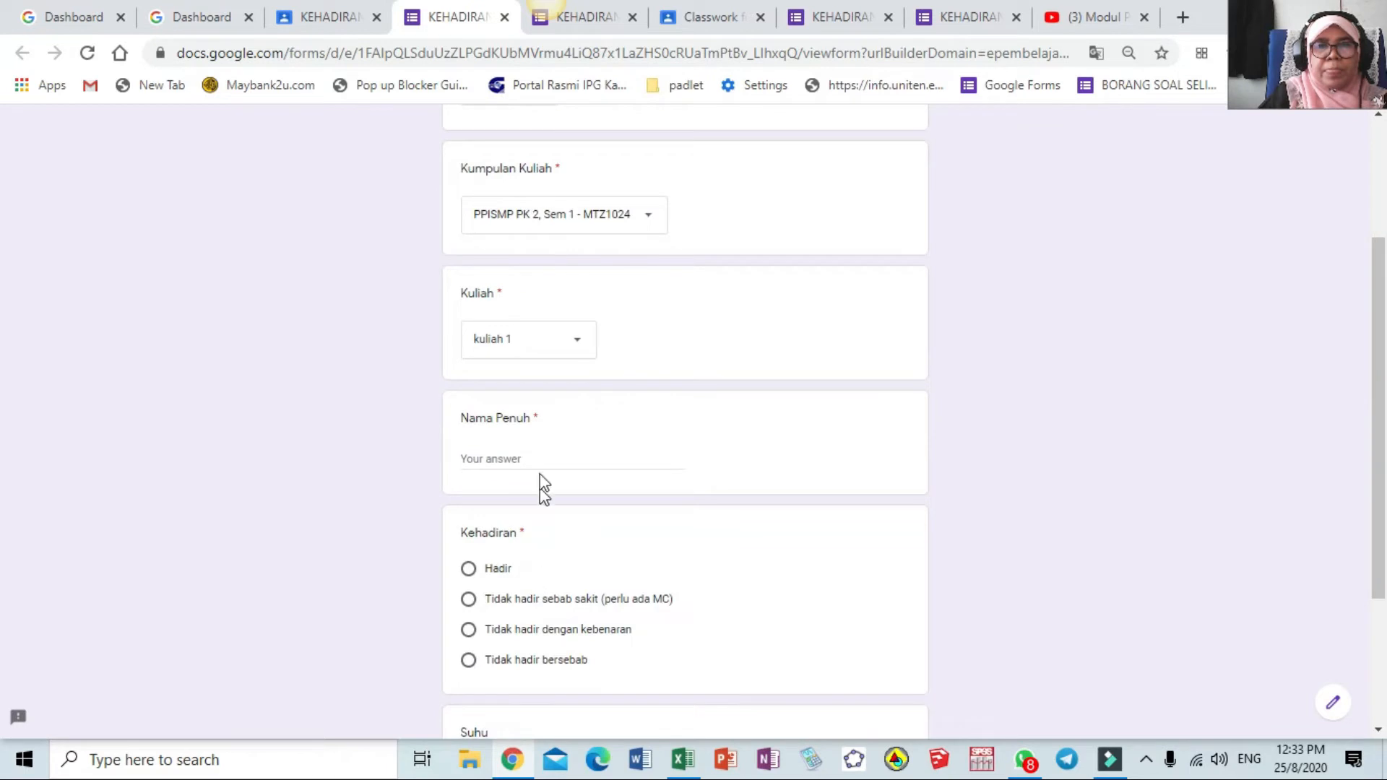
click(541, 461)
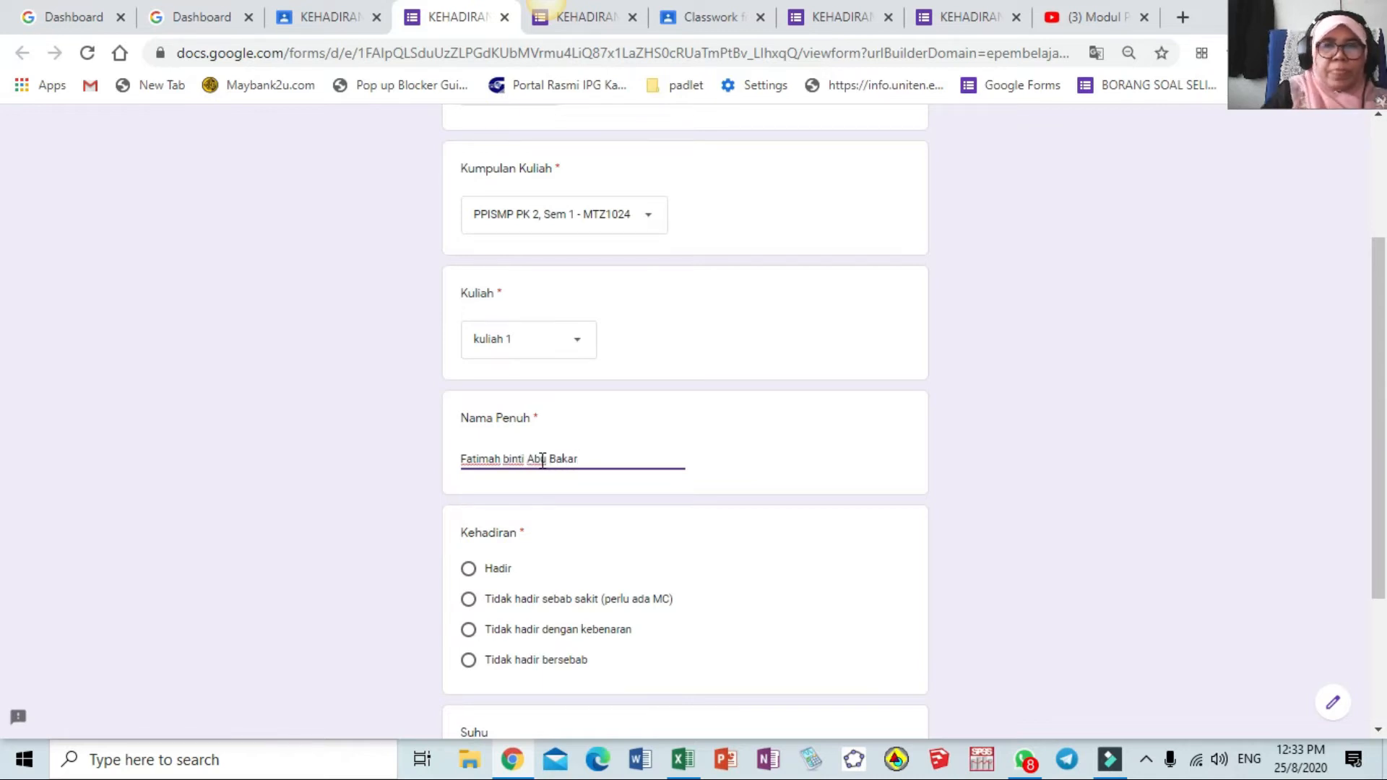
click(469, 571)
scroll(542, 588, down, 1)
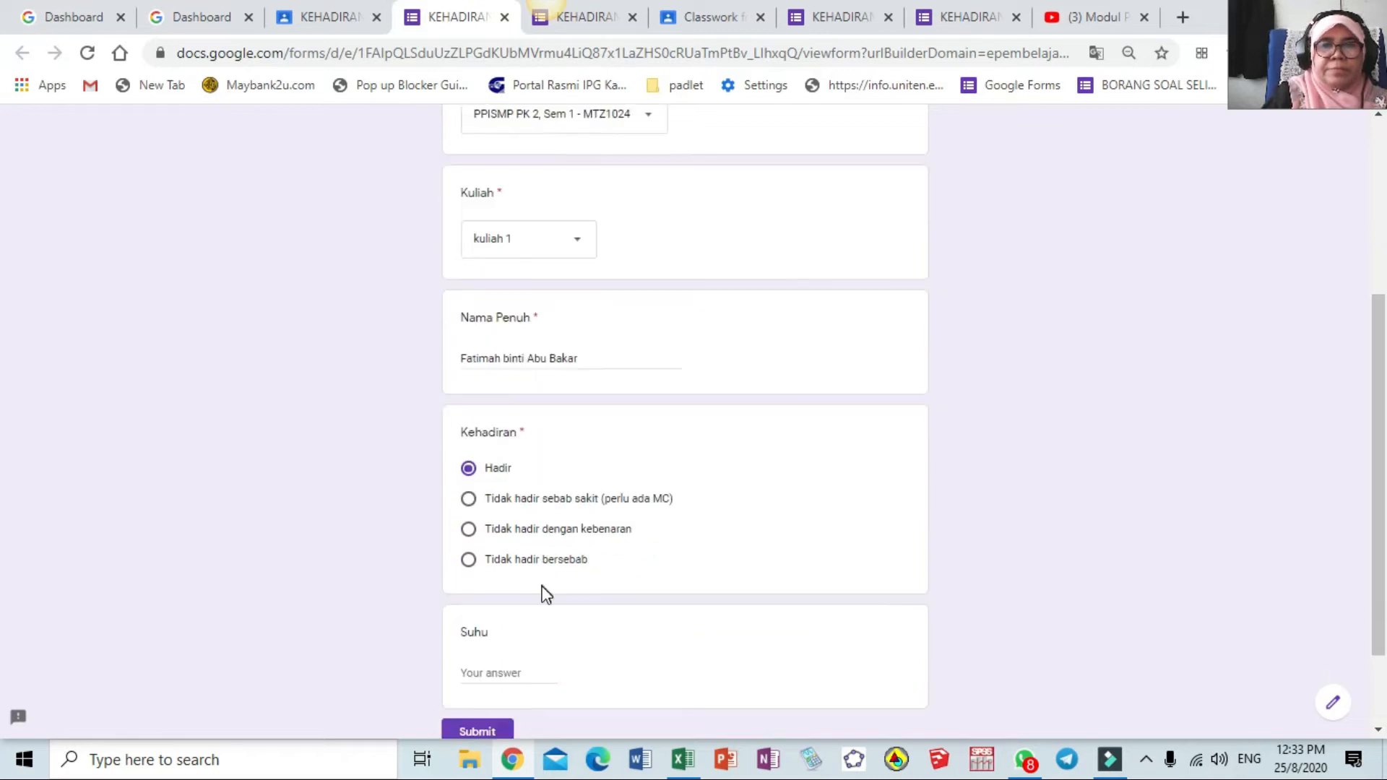
scroll(546, 594, down, 2)
click(505, 559)
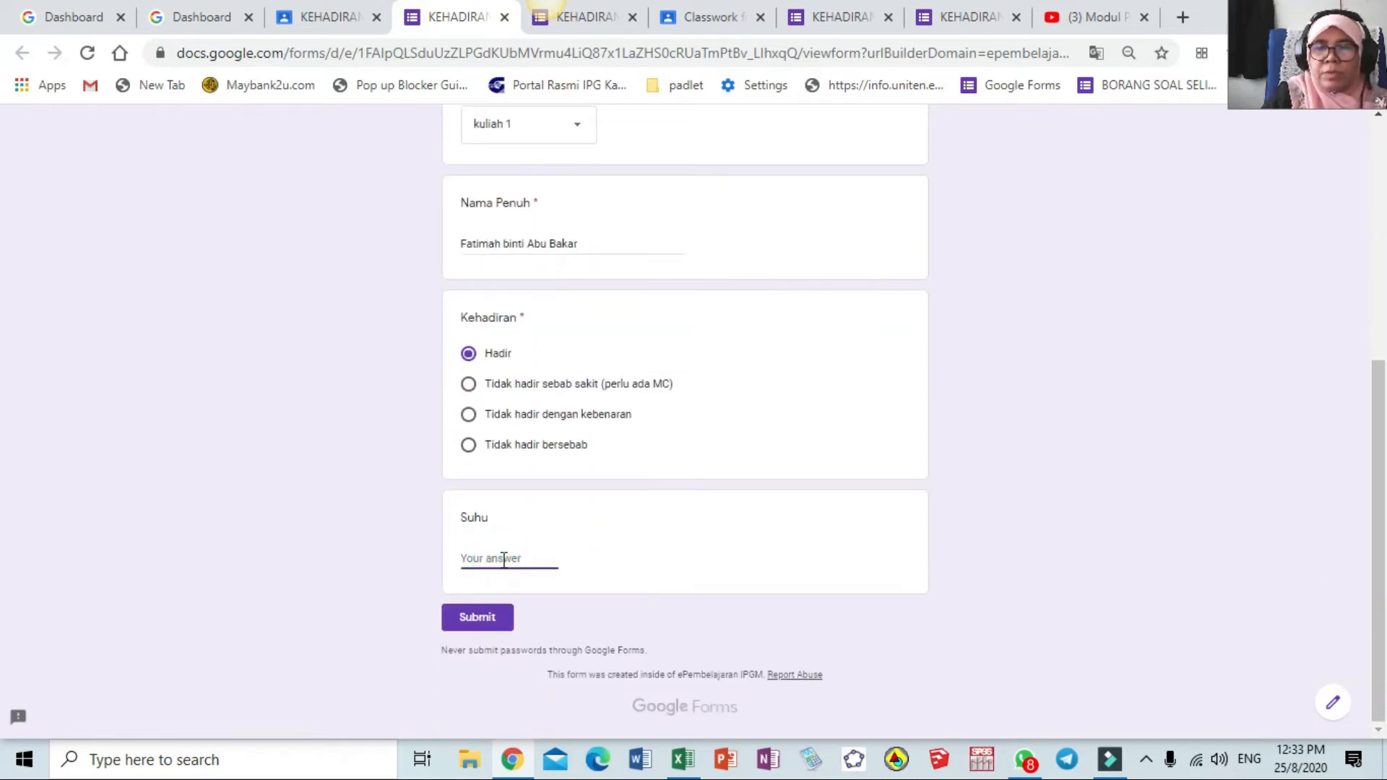
text(36.2)
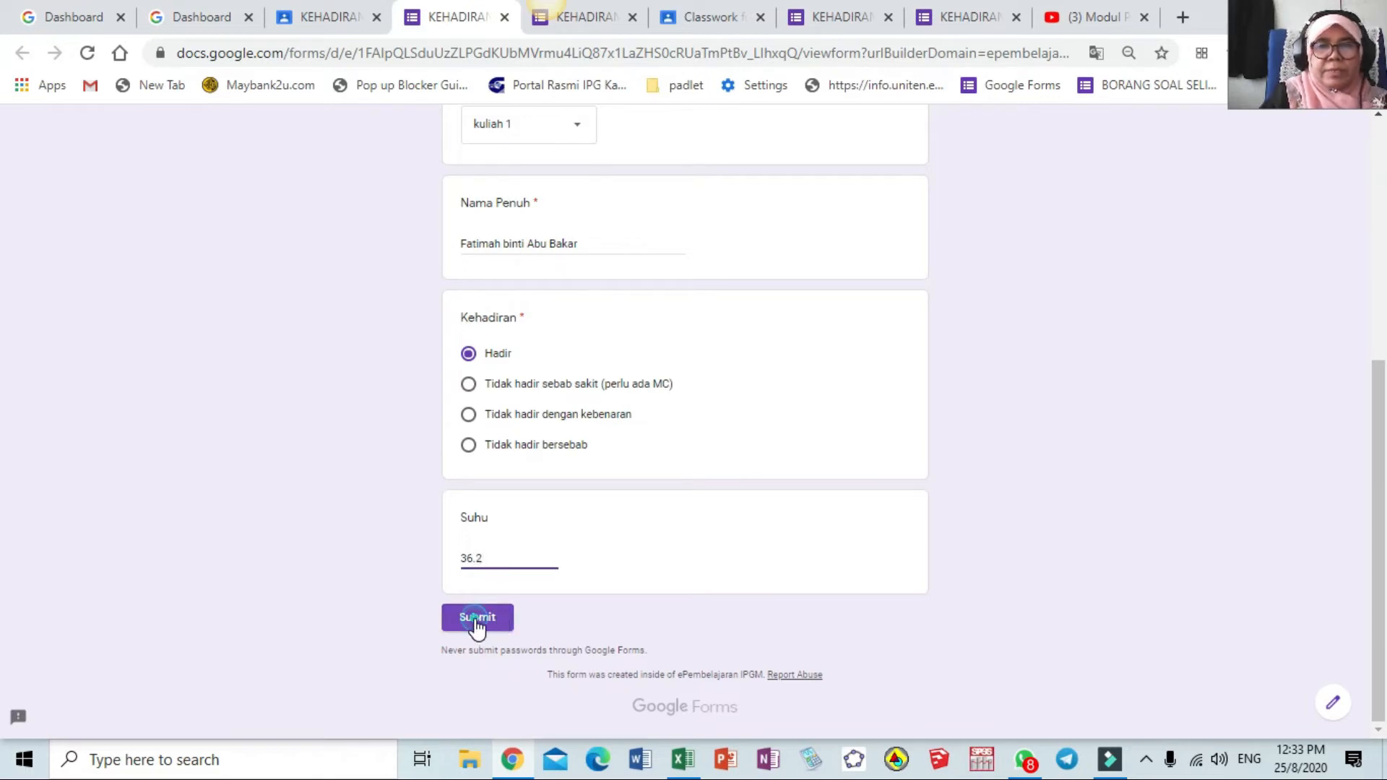
click(475, 627)
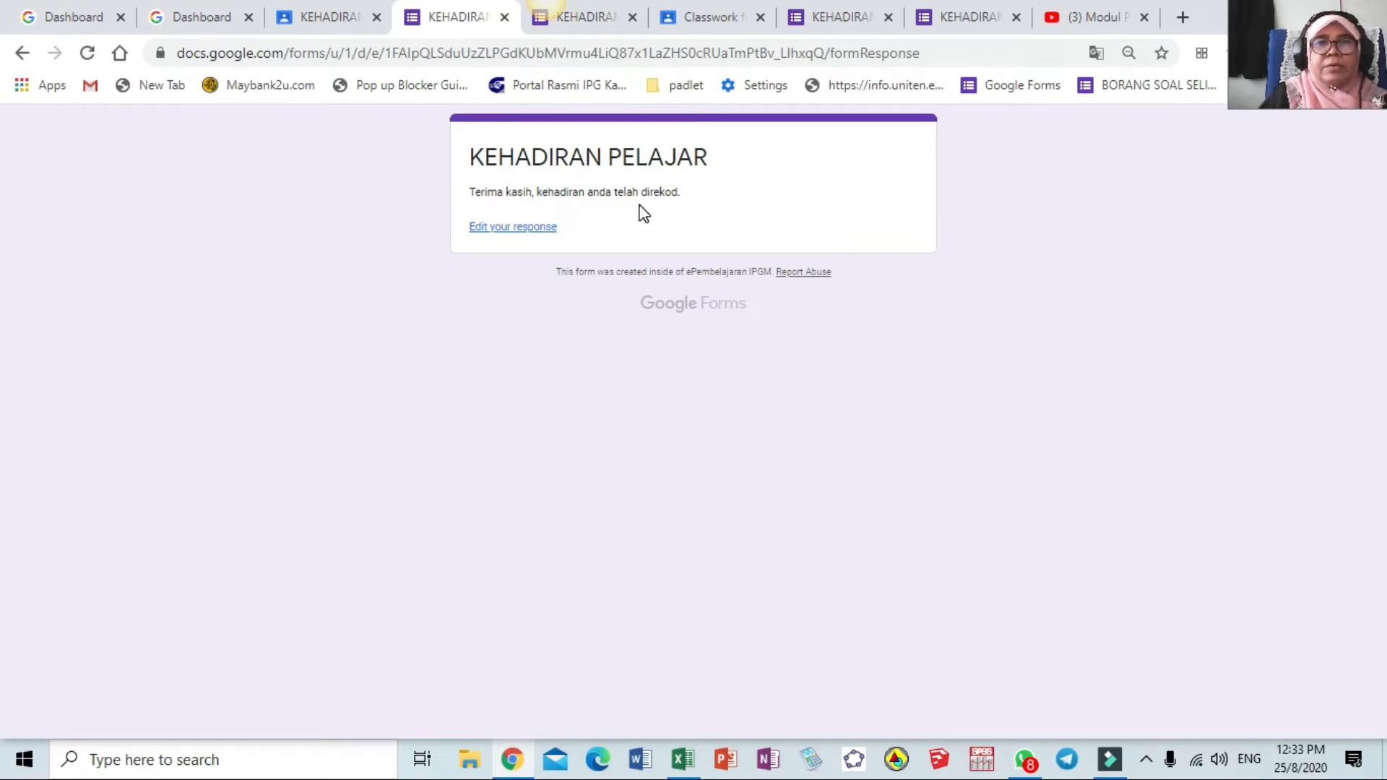
Reopen the form and fill in date 25 August 2020, group MTZ1024, and kuliah 1
click(335, 22)
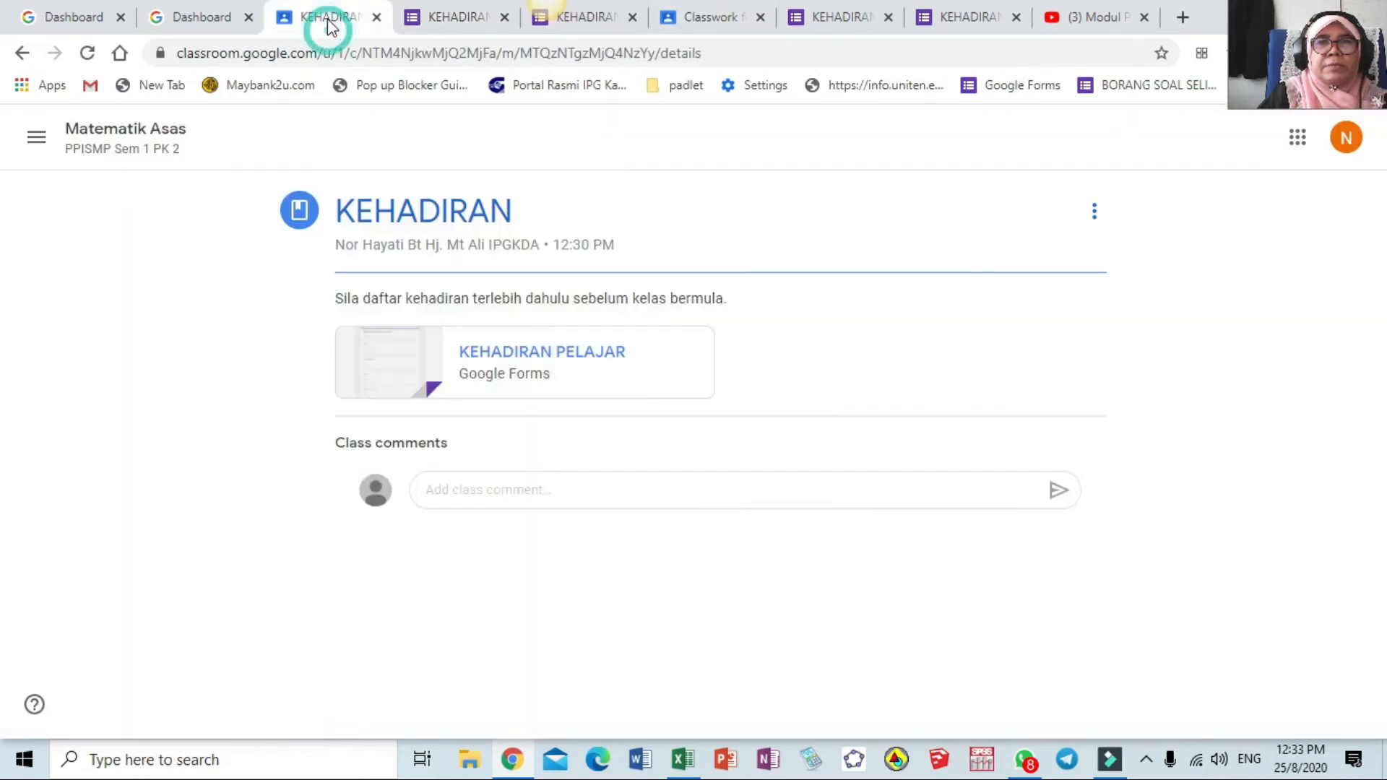
click(544, 357)
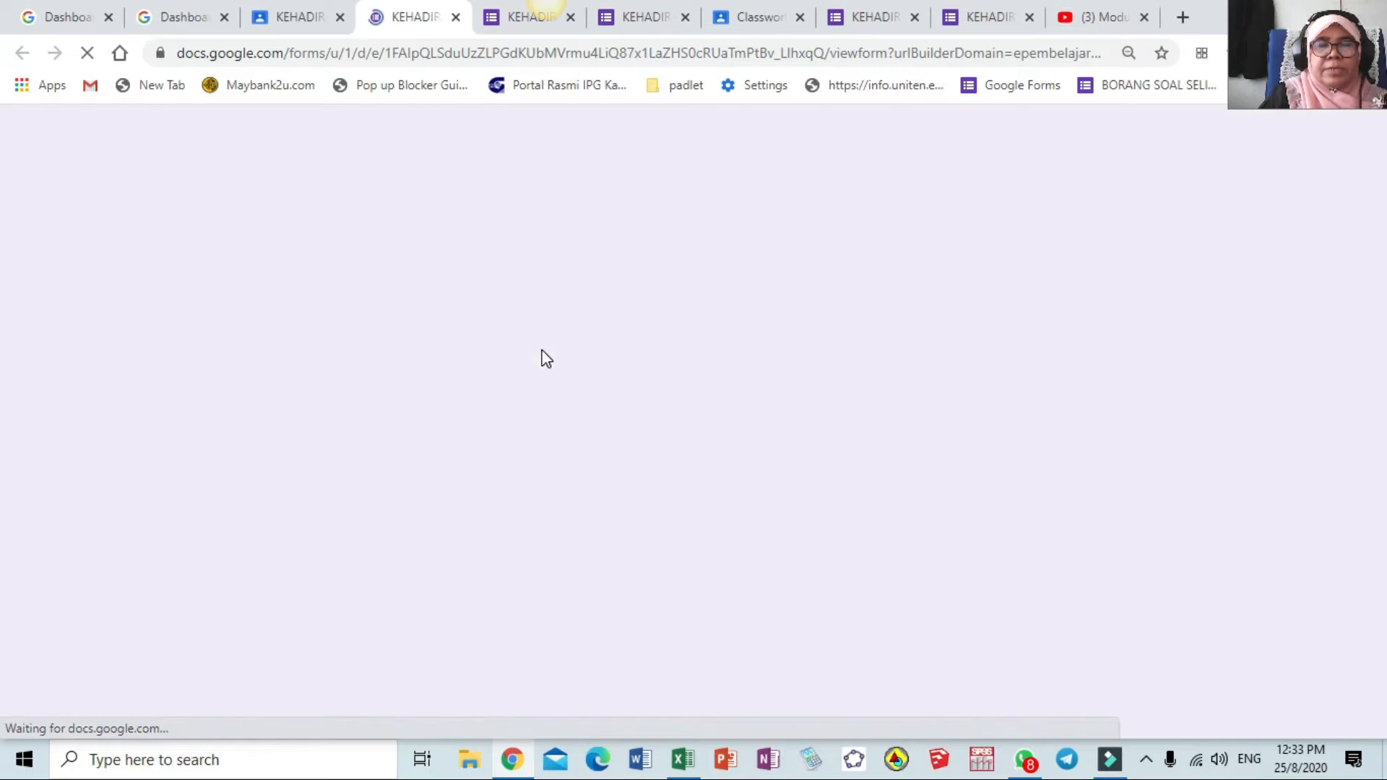
click(536, 300)
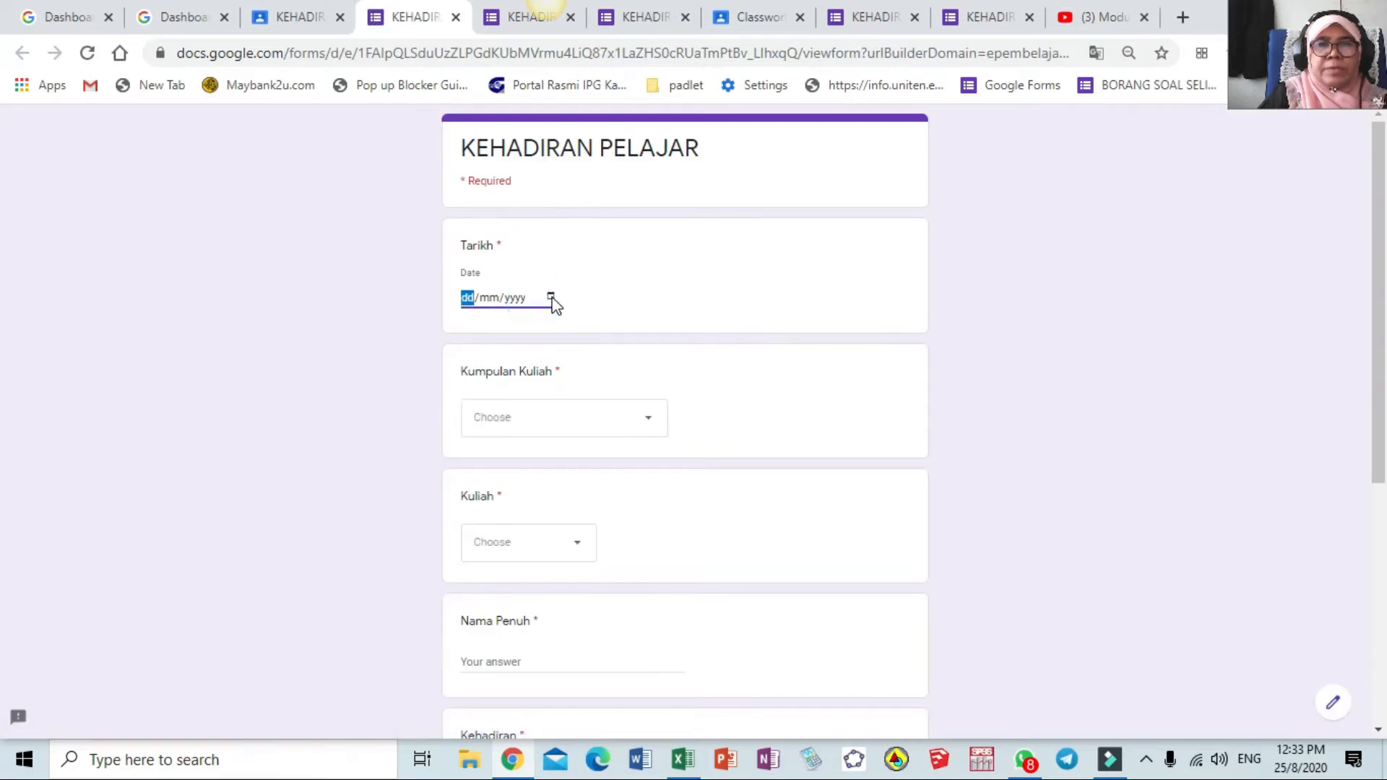
click(551, 297)
click(524, 460)
click(650, 419)
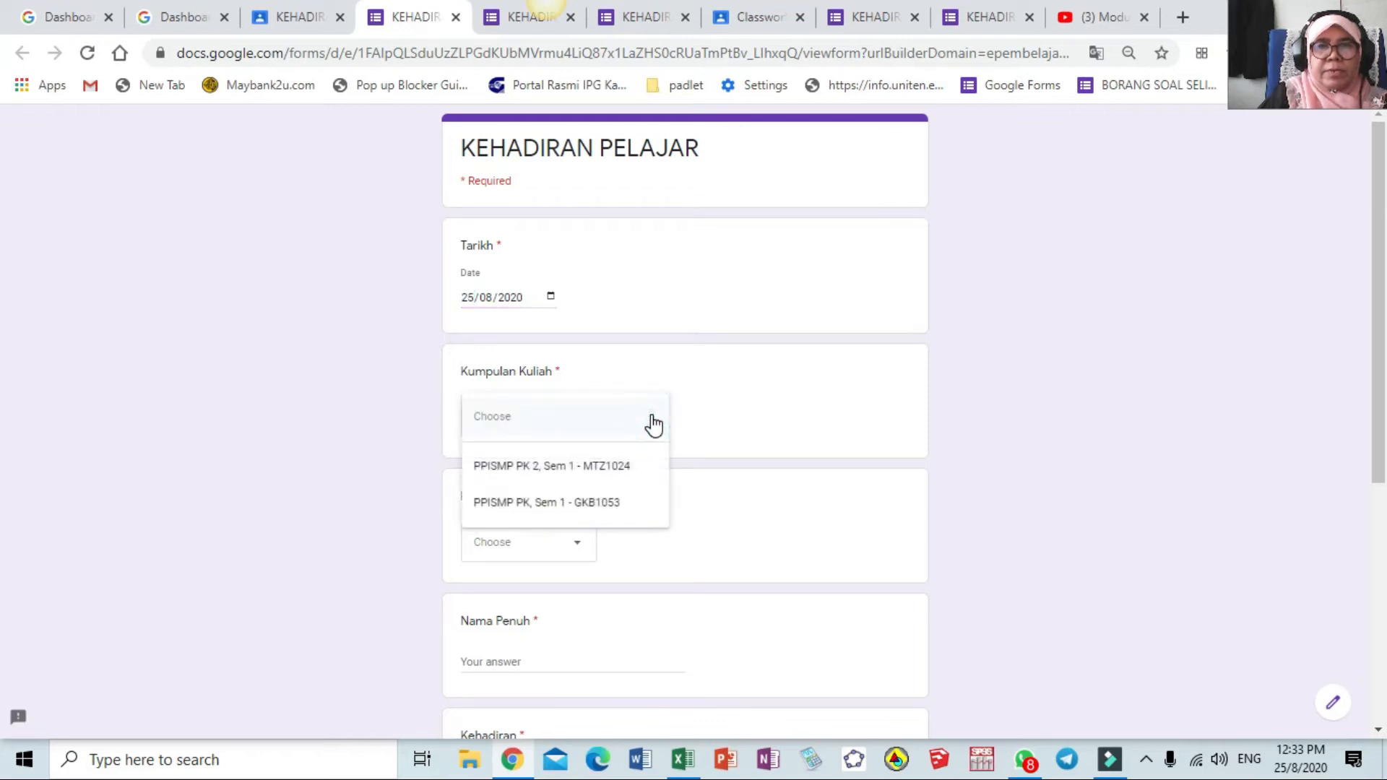
click(616, 470)
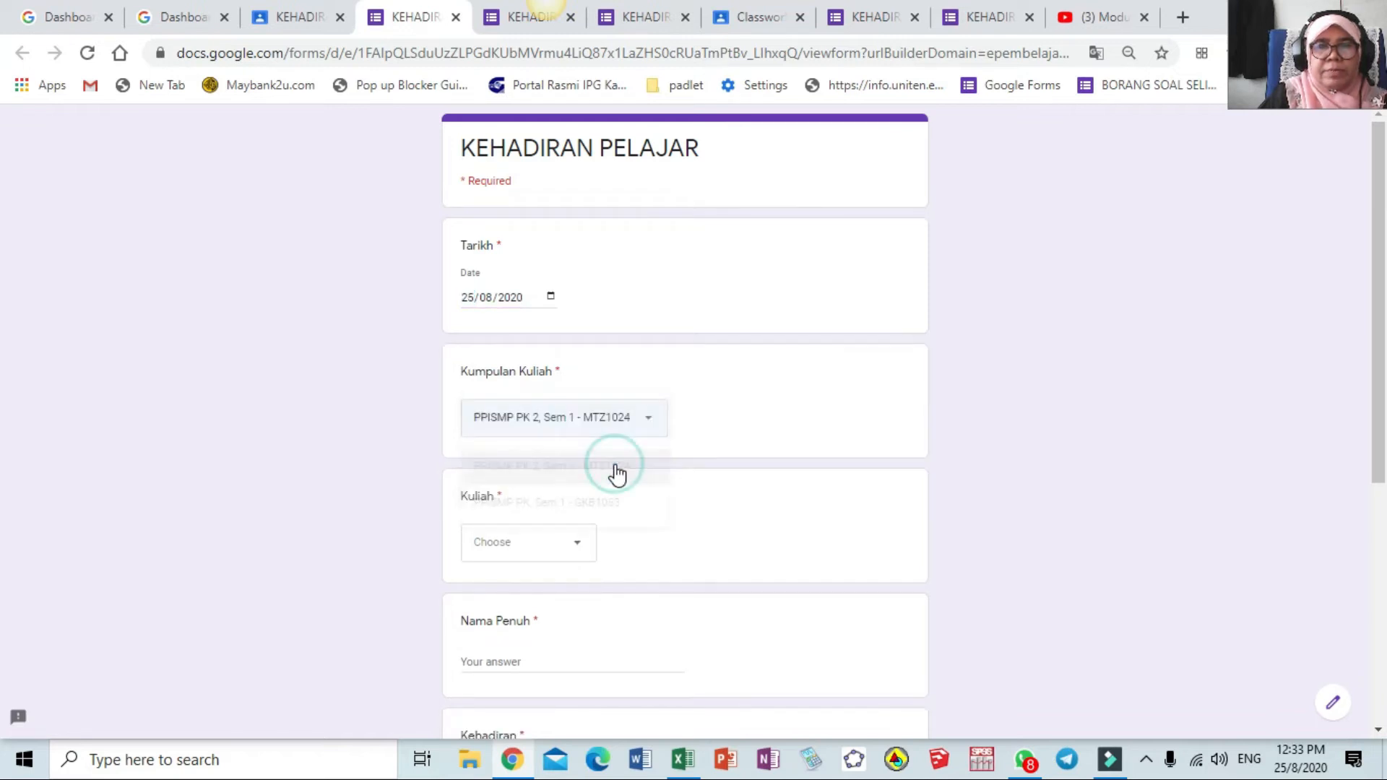
click(573, 547)
click(547, 594)
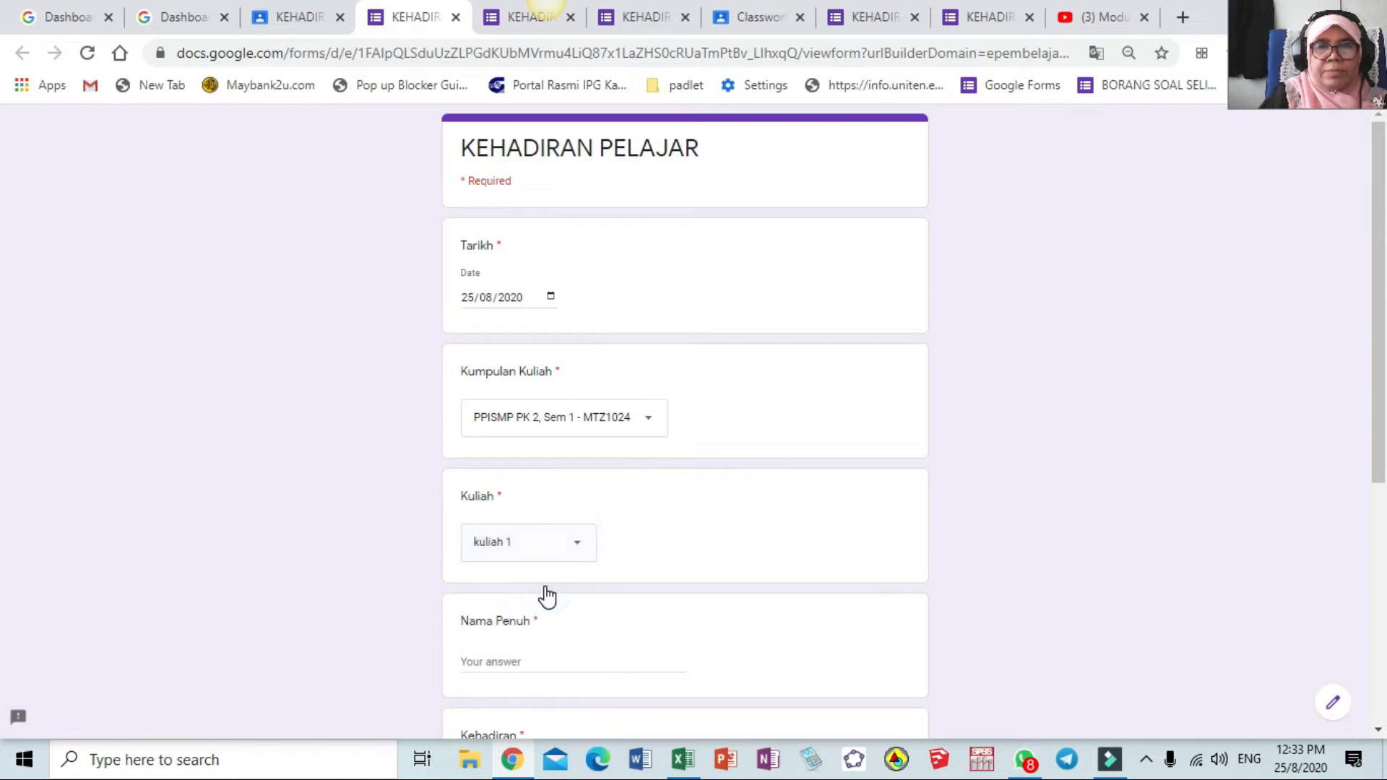
Enter a student's name, mark Tidak hadir sebab sakit (perlu ada MC), and submit
scroll(545, 593, down, 3)
click(551, 456)
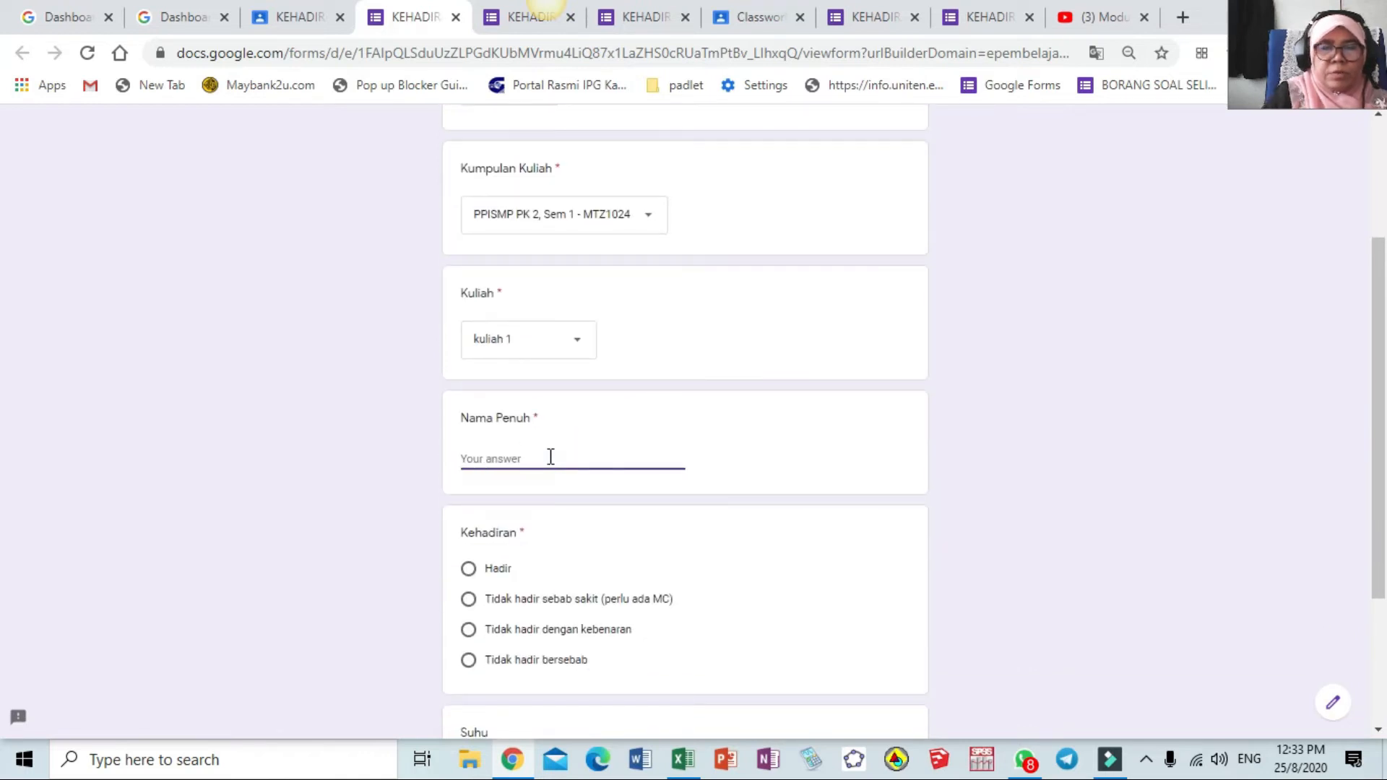
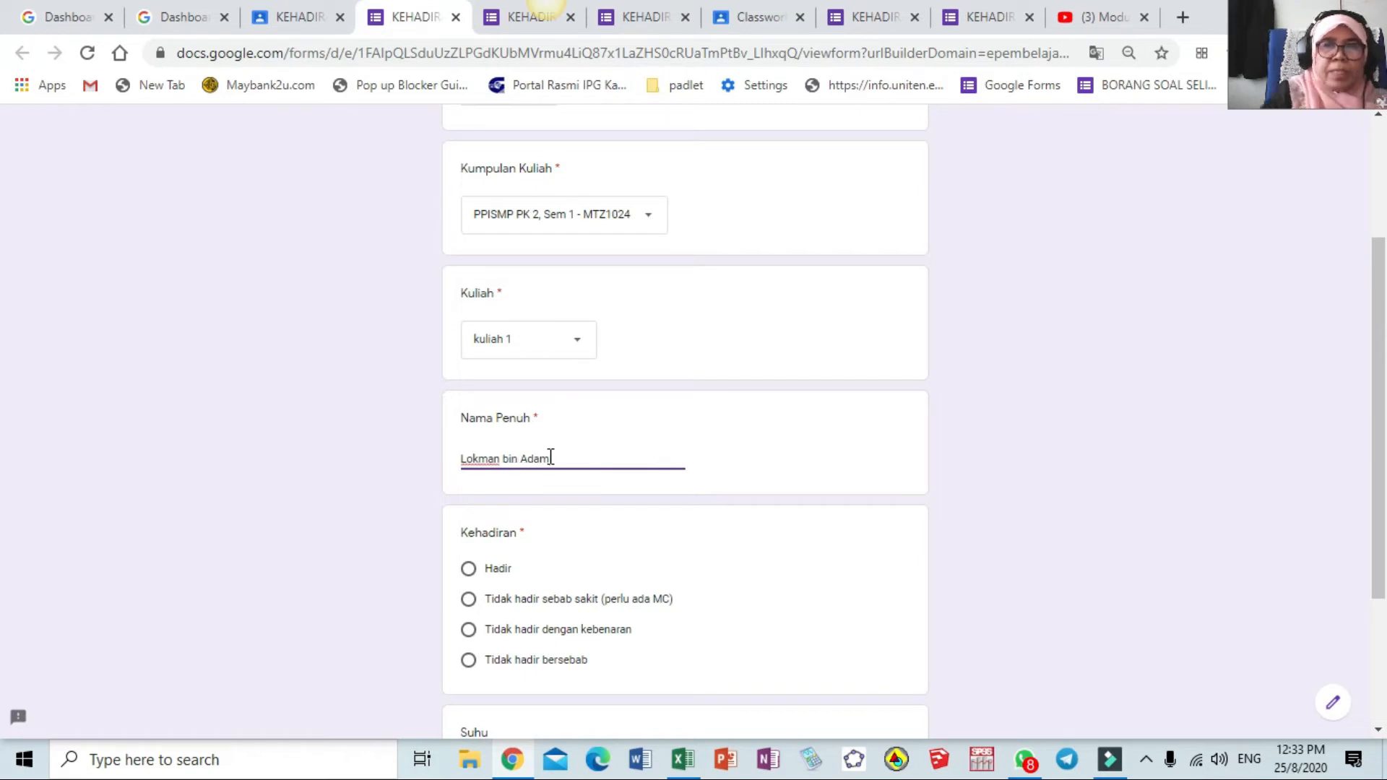
click(476, 607)
scroll(560, 607, down, 1)
scroll(561, 606, down, 2)
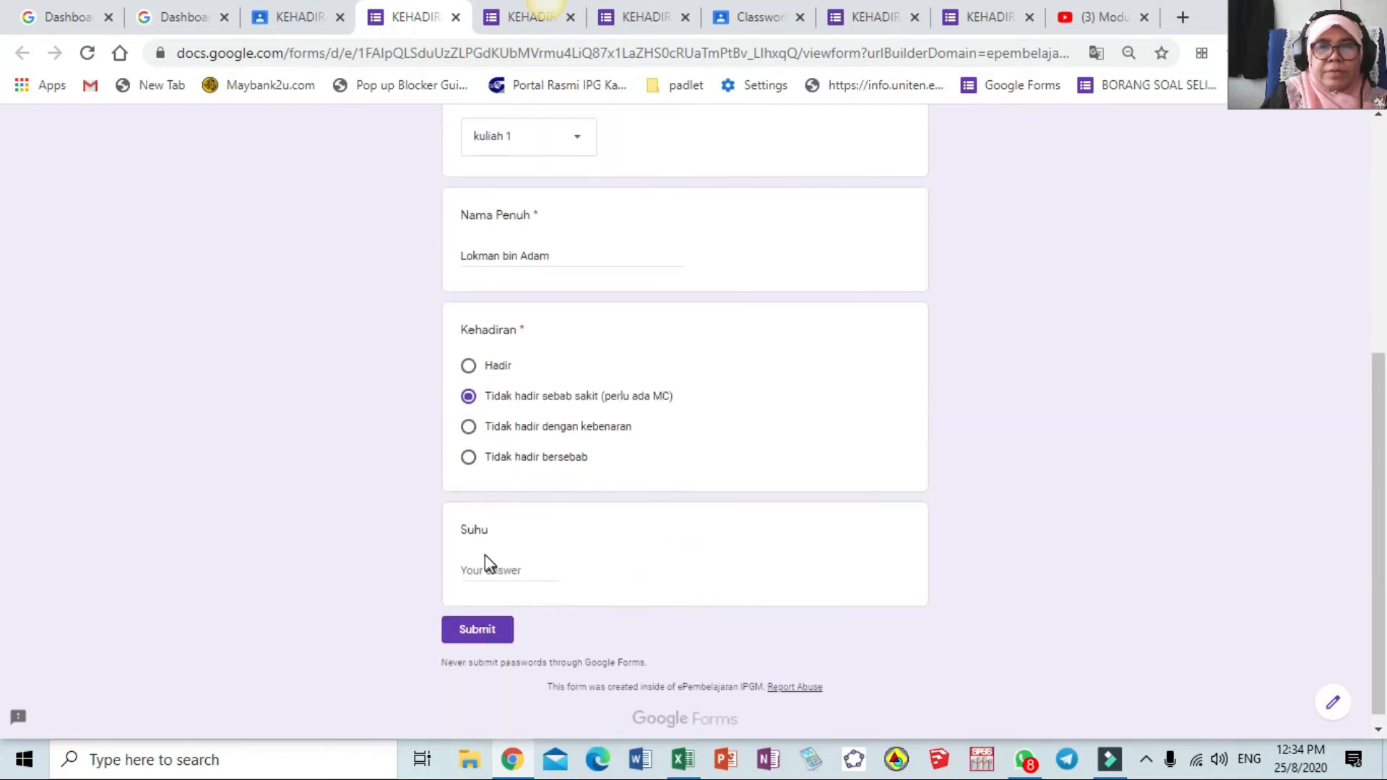
click(479, 631)
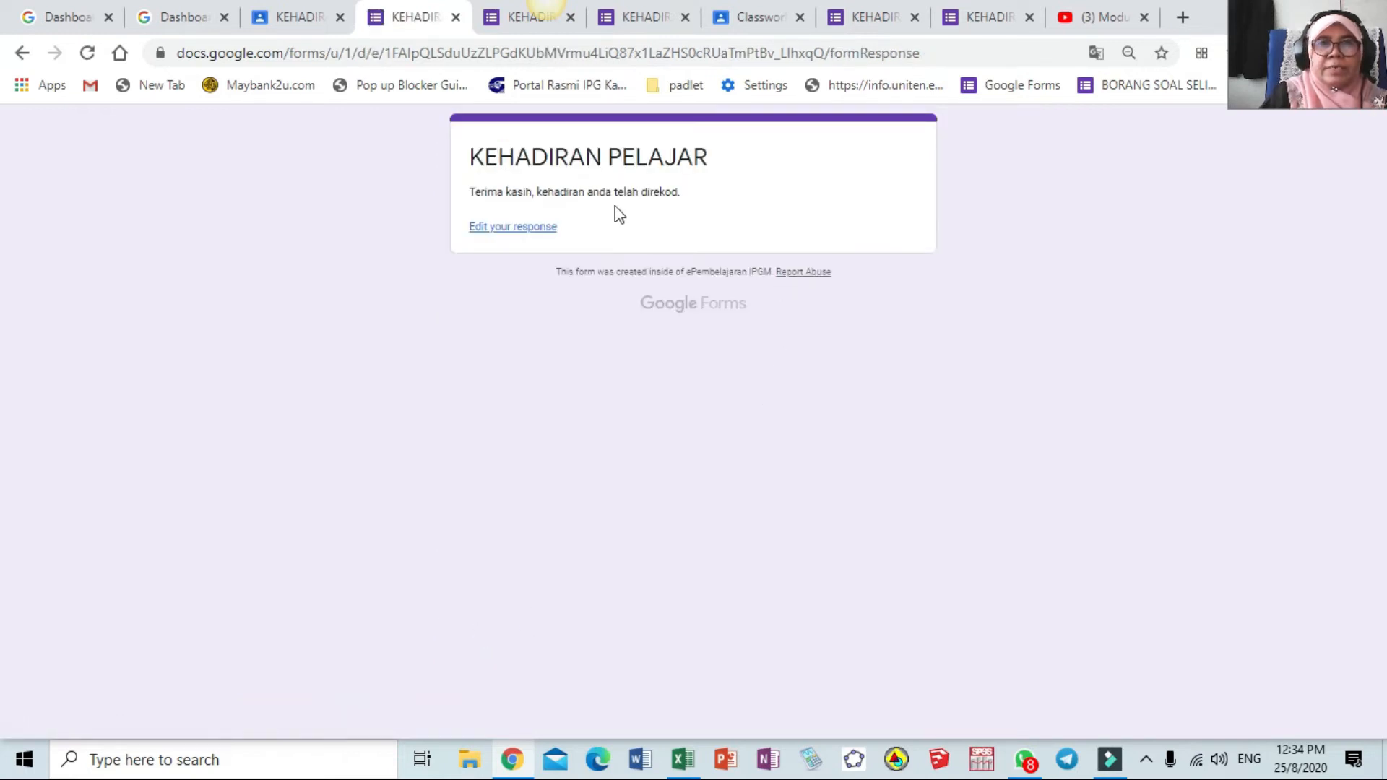
click(297, 22)
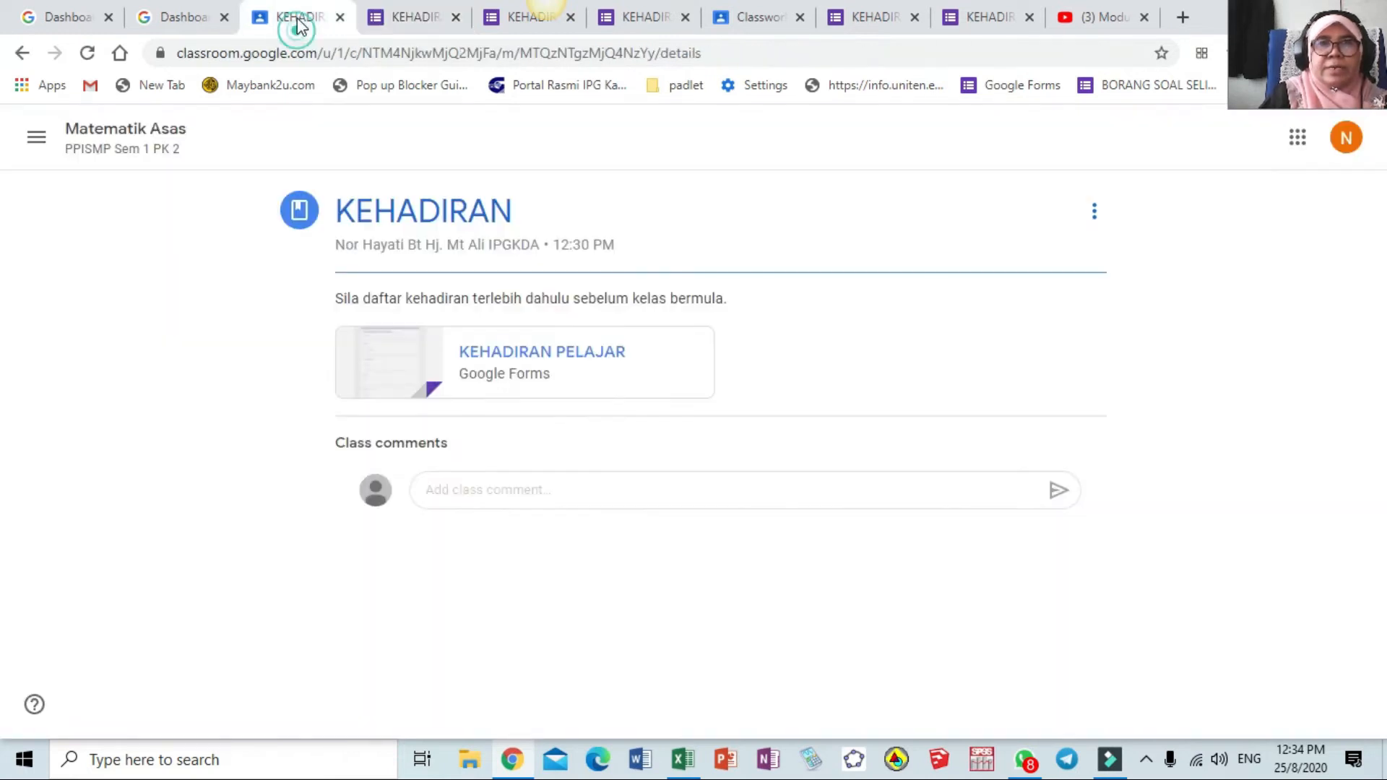
Open the form again and set date 25 August 2020, group MTZ1024, and kuliah 1
click(517, 355)
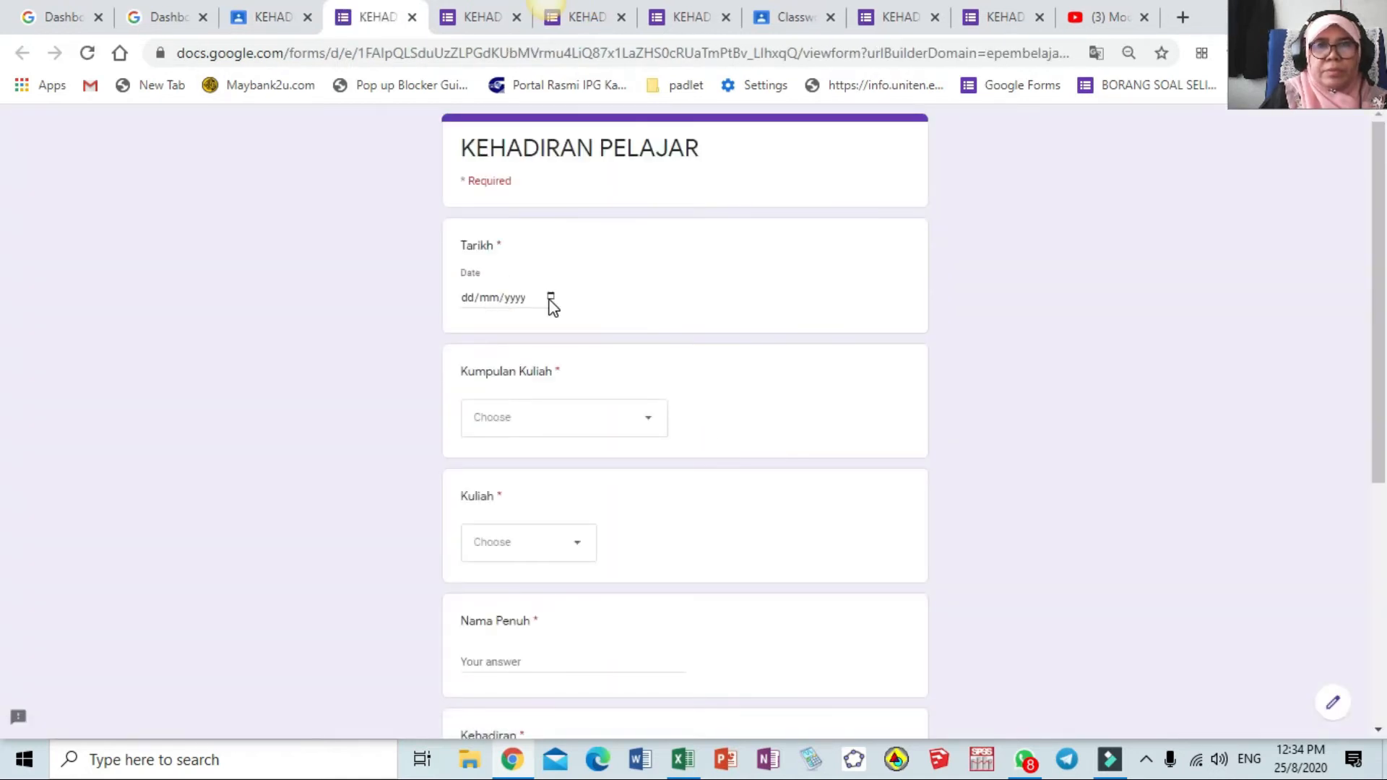
click(550, 299)
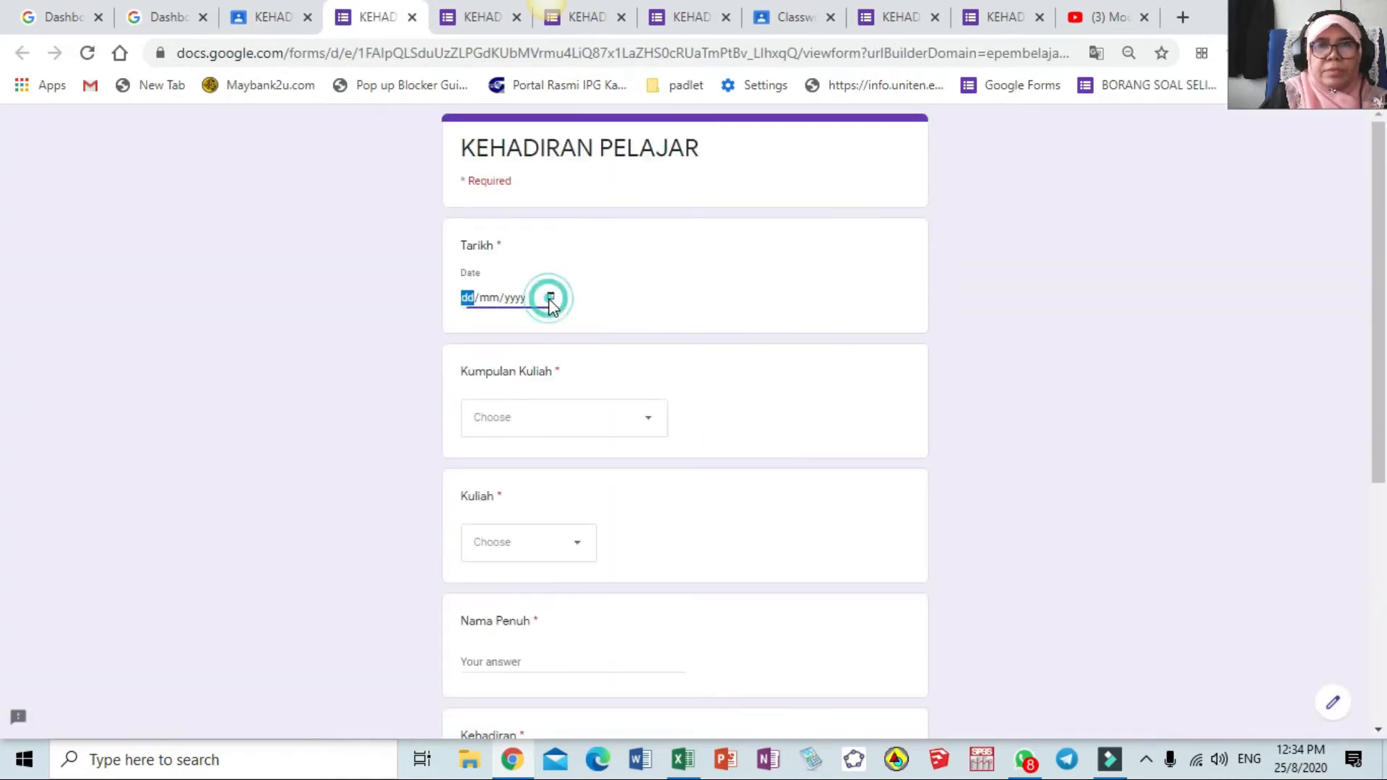
click(523, 460)
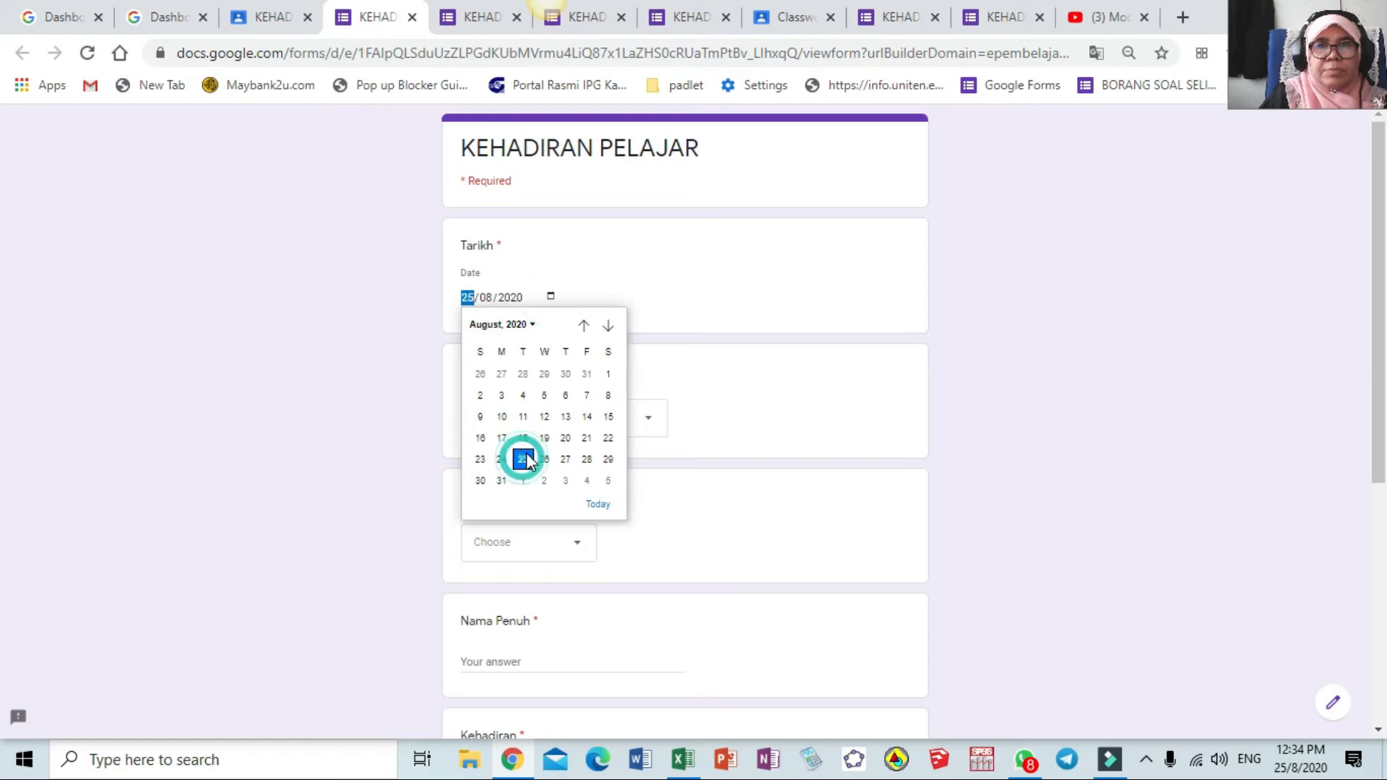
click(651, 429)
click(617, 471)
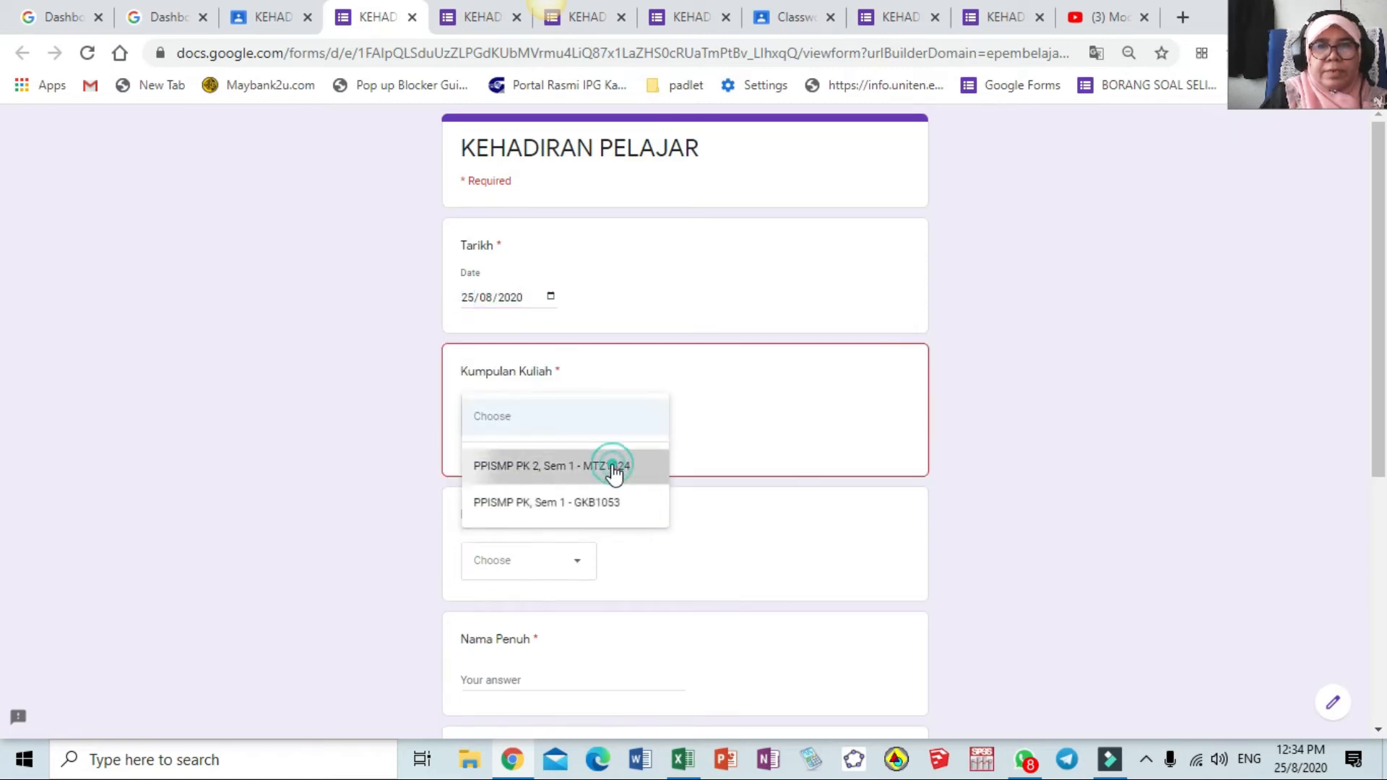
click(582, 547)
click(545, 583)
Enter a student's name, mark Tidak hadir dengan kebenaran, and submit
scroll(549, 590, down, 2)
scroll(549, 590, down, 2)
click(529, 354)
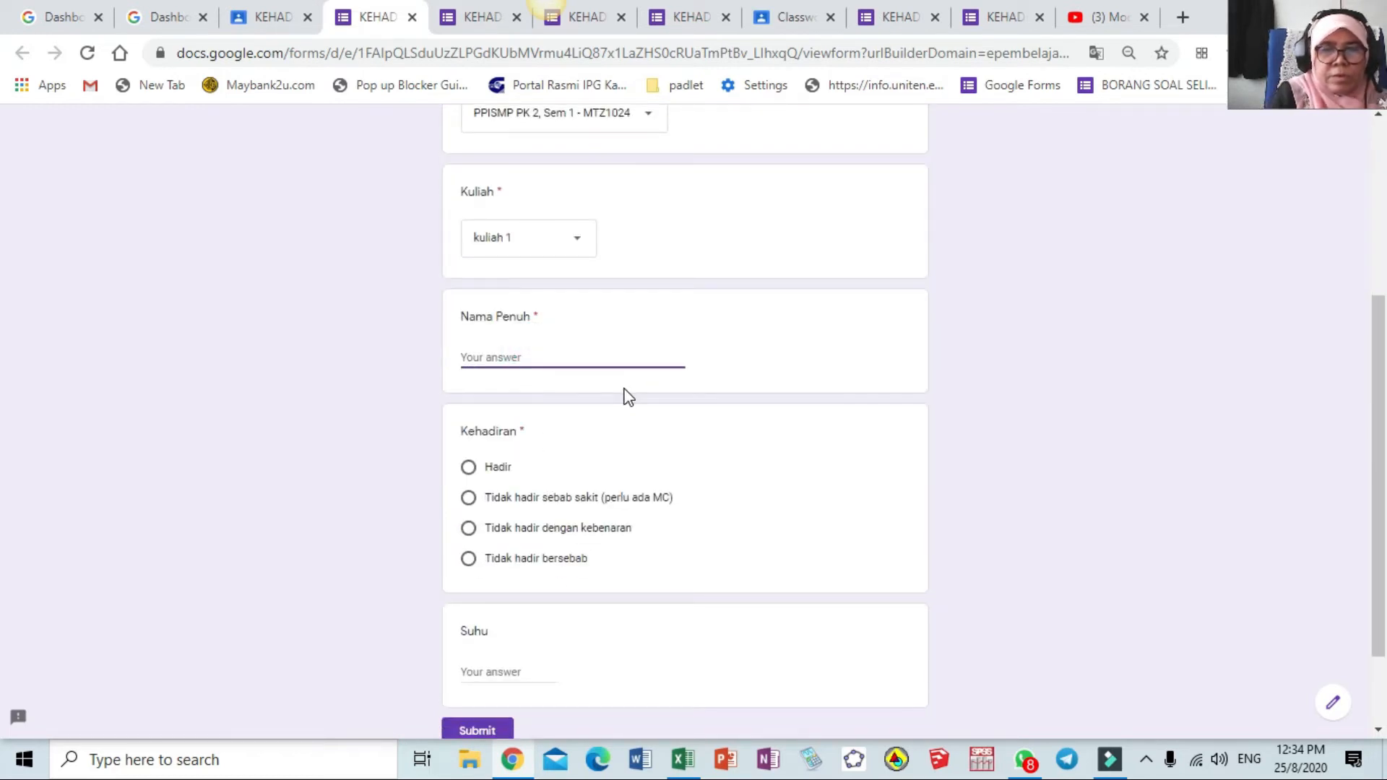
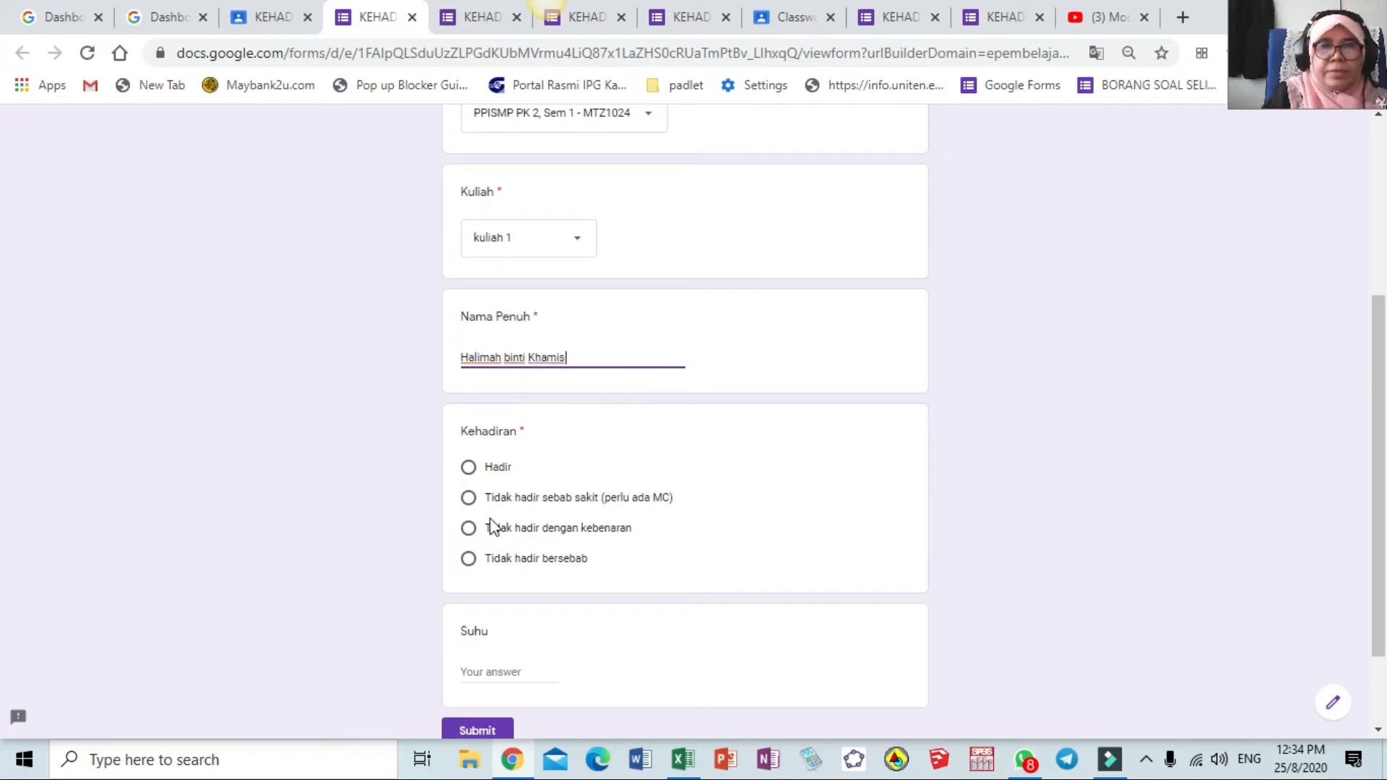
click(470, 533)
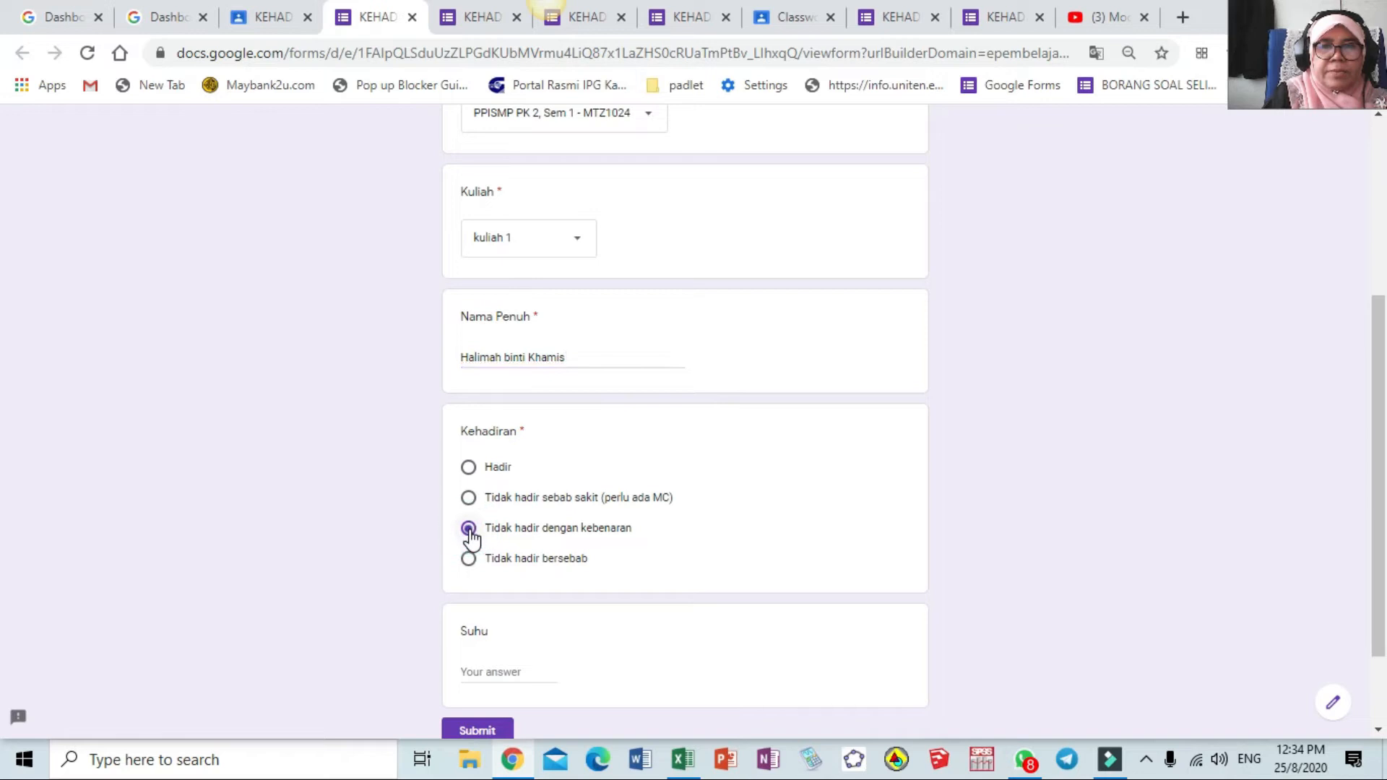
scroll(513, 650, down, 2)
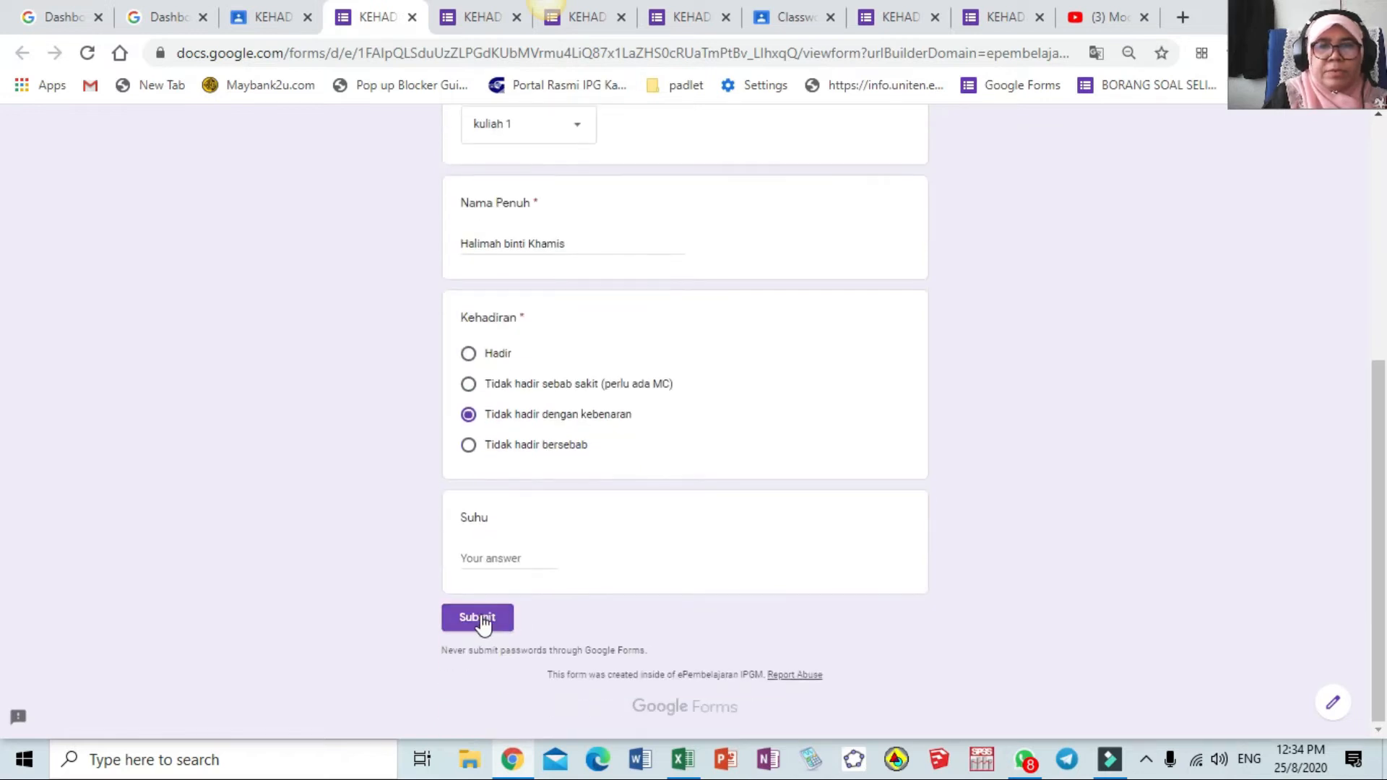
click(479, 617)
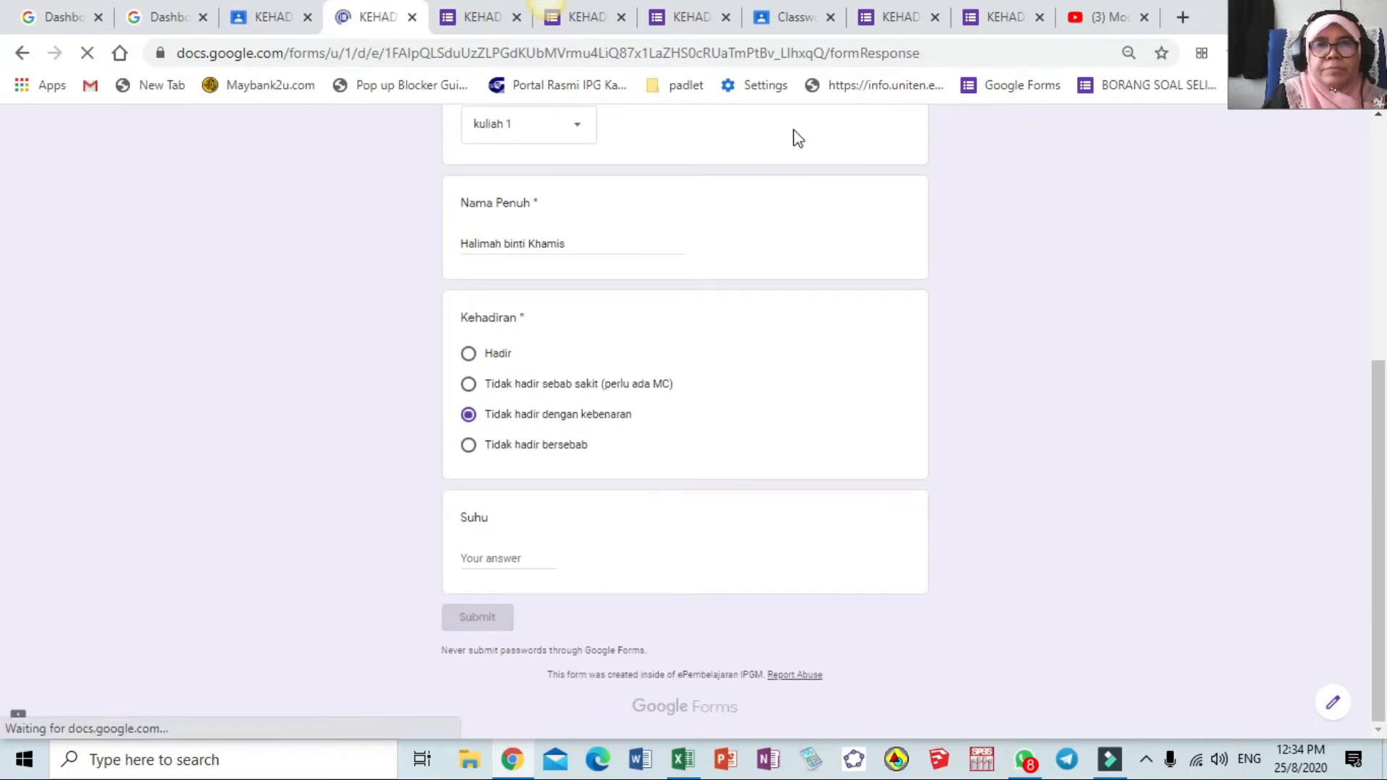
Reopen the KEHADIRAN PELAJAR form and set Tarikh 25/08/2020, group MTZ1024, kuliah 1
click(276, 22)
click(543, 356)
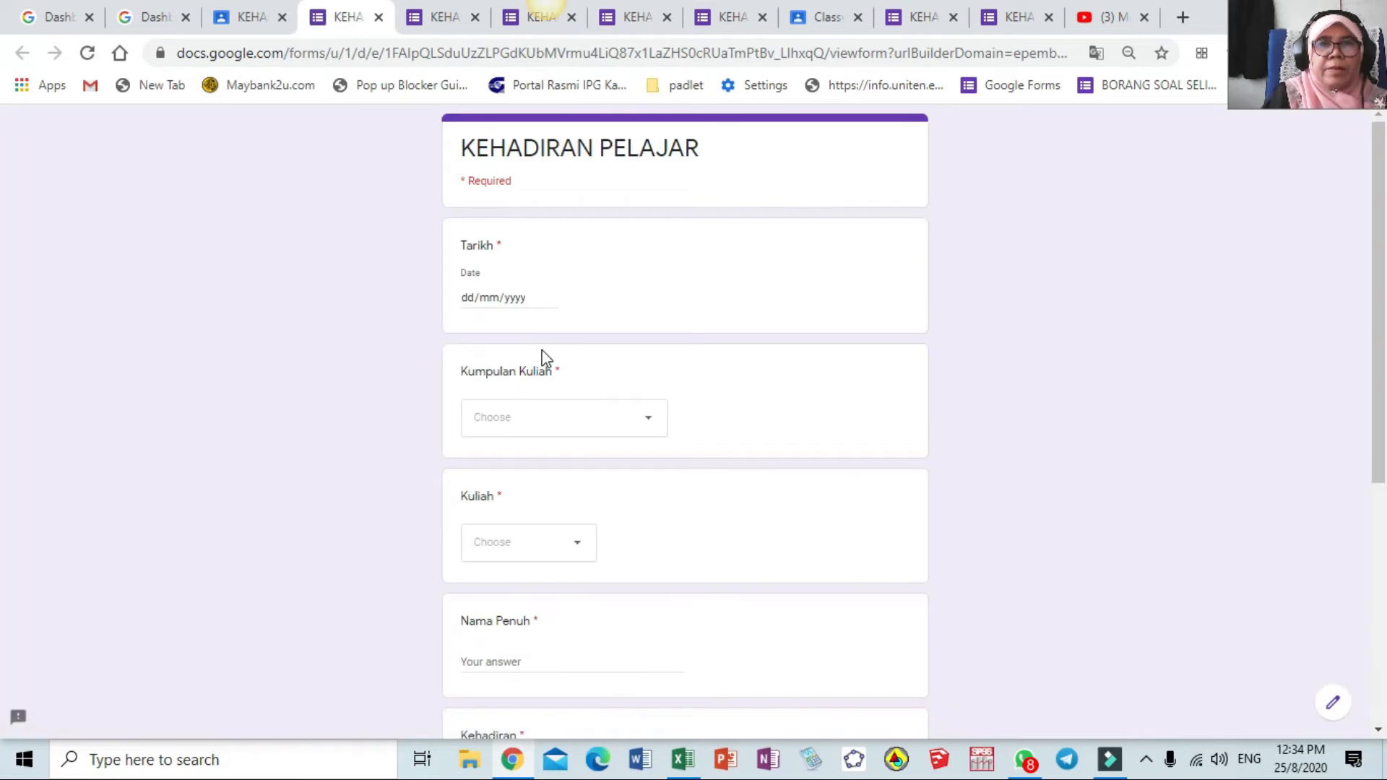
click(551, 298)
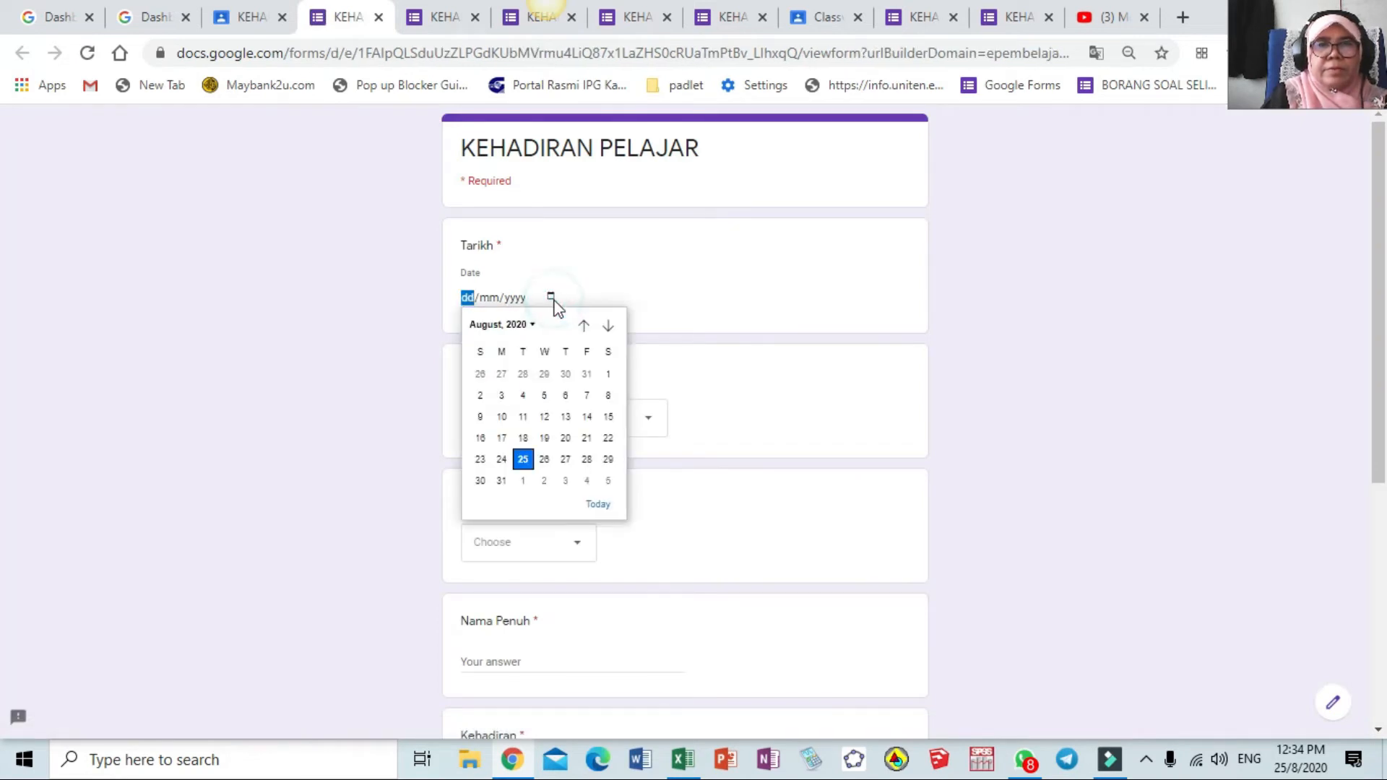
click(523, 460)
click(648, 419)
click(613, 470)
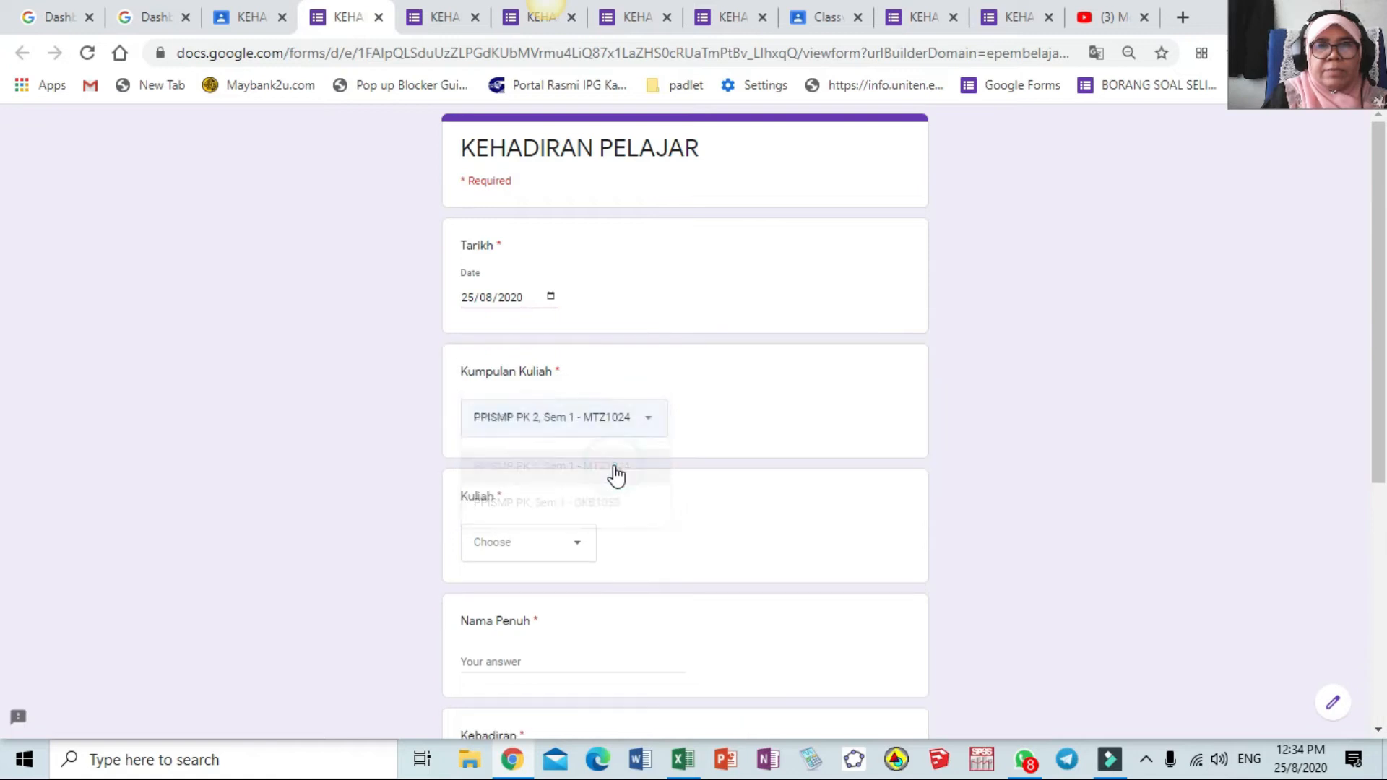
click(575, 548)
click(540, 586)
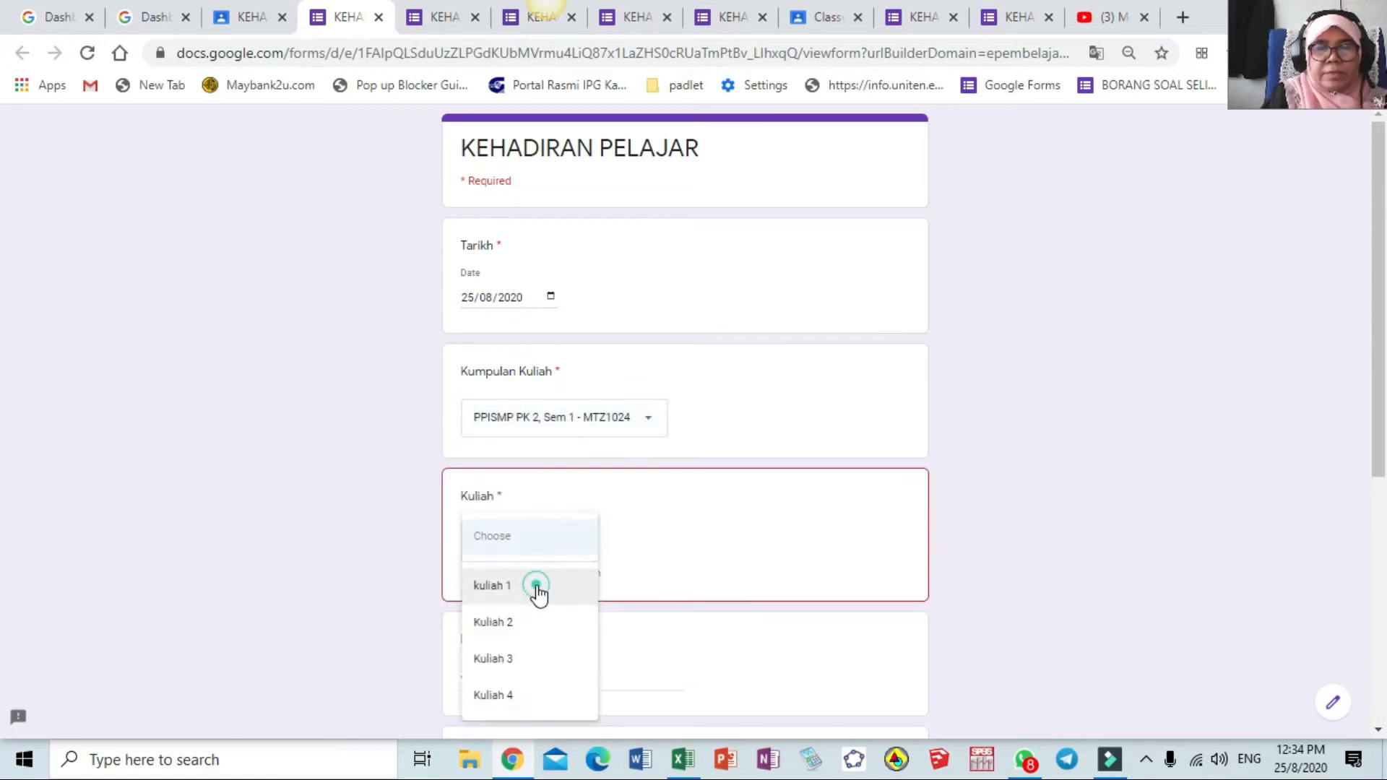
Enter the student's full name, mark Hadir, enter temperature 35.9, and submit
scroll(568, 435, down, 4)
click(556, 356)
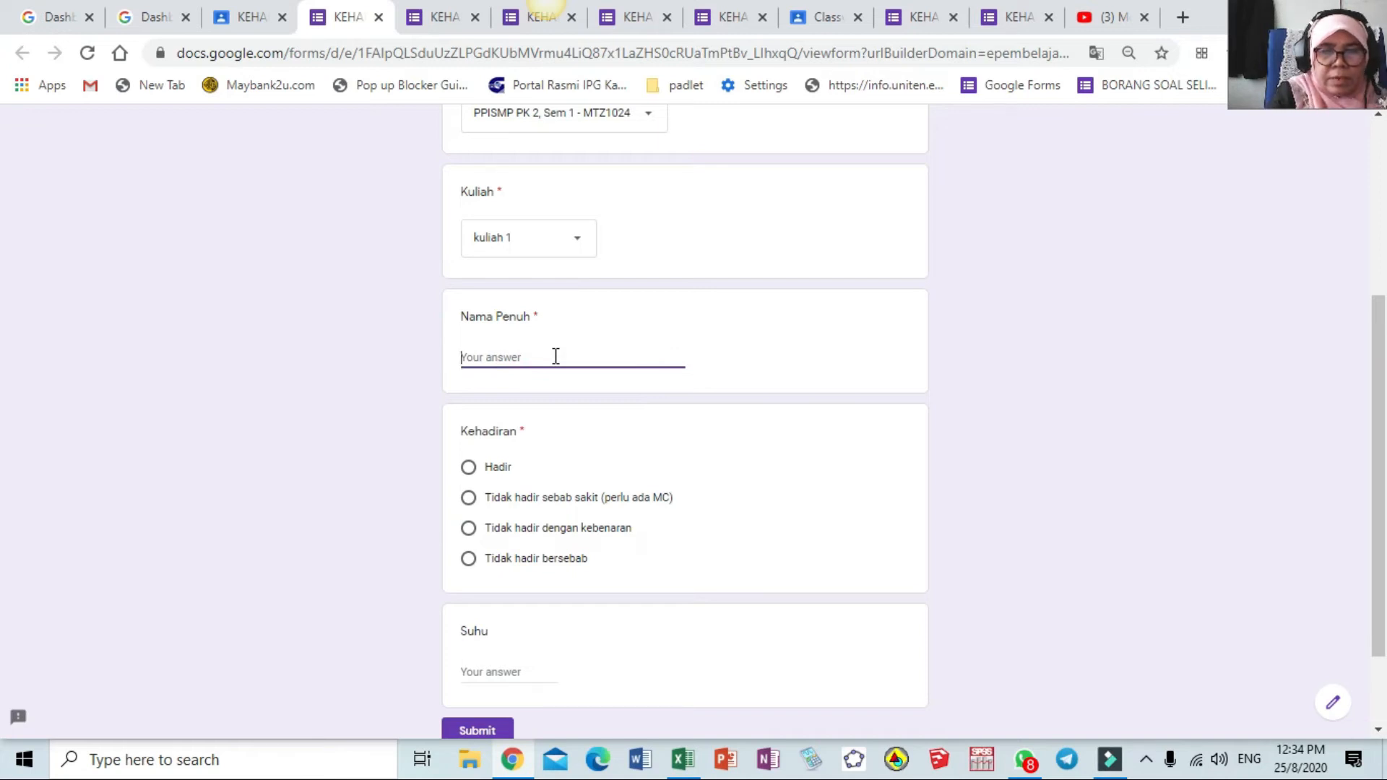
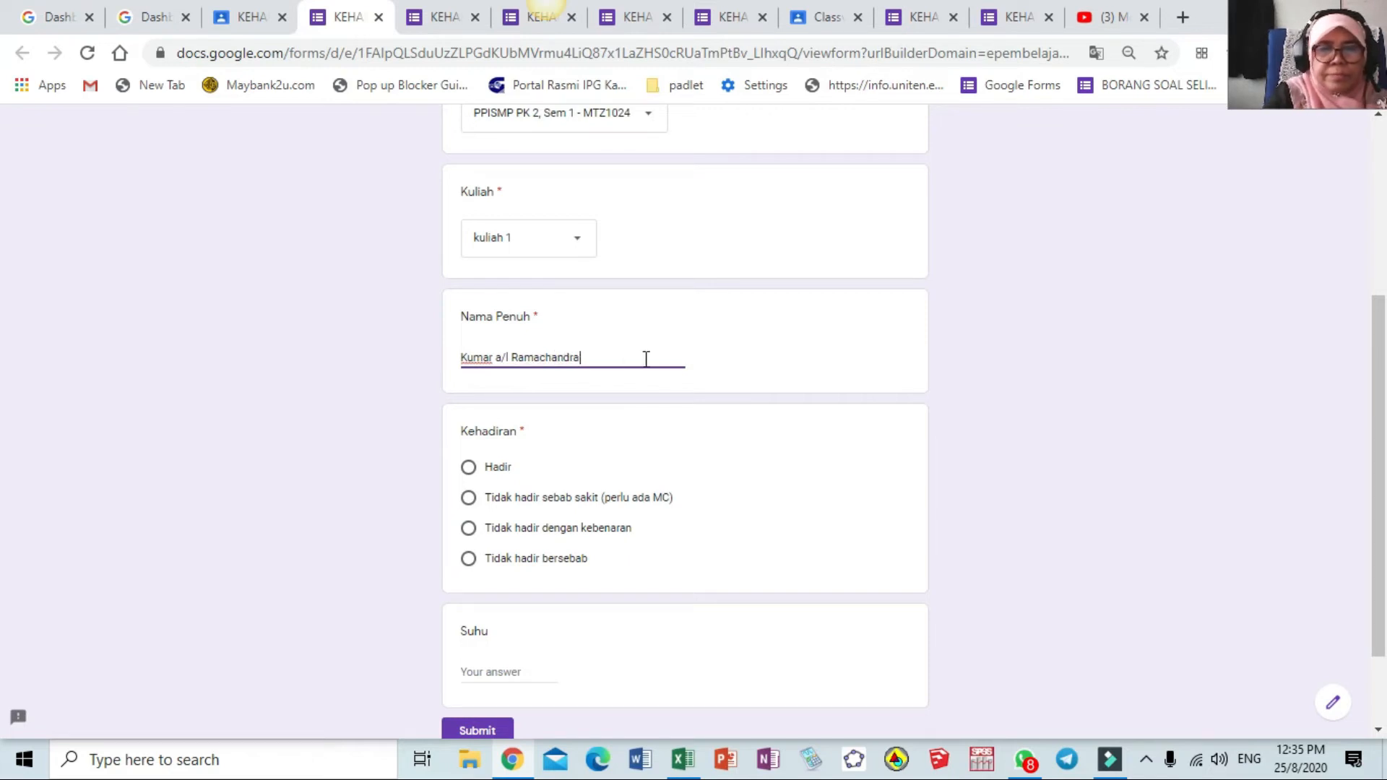
click(469, 469)
click(490, 672)
text(35)
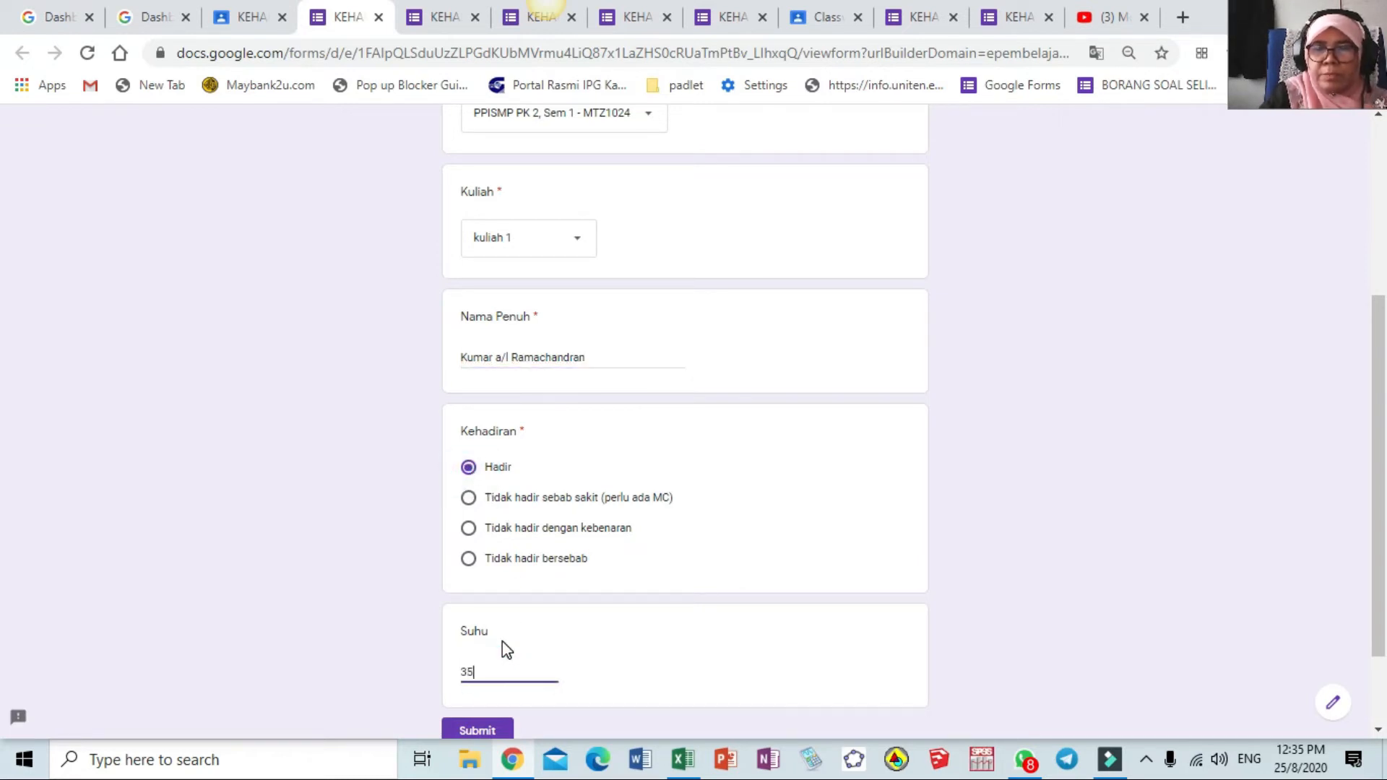
text(.9)
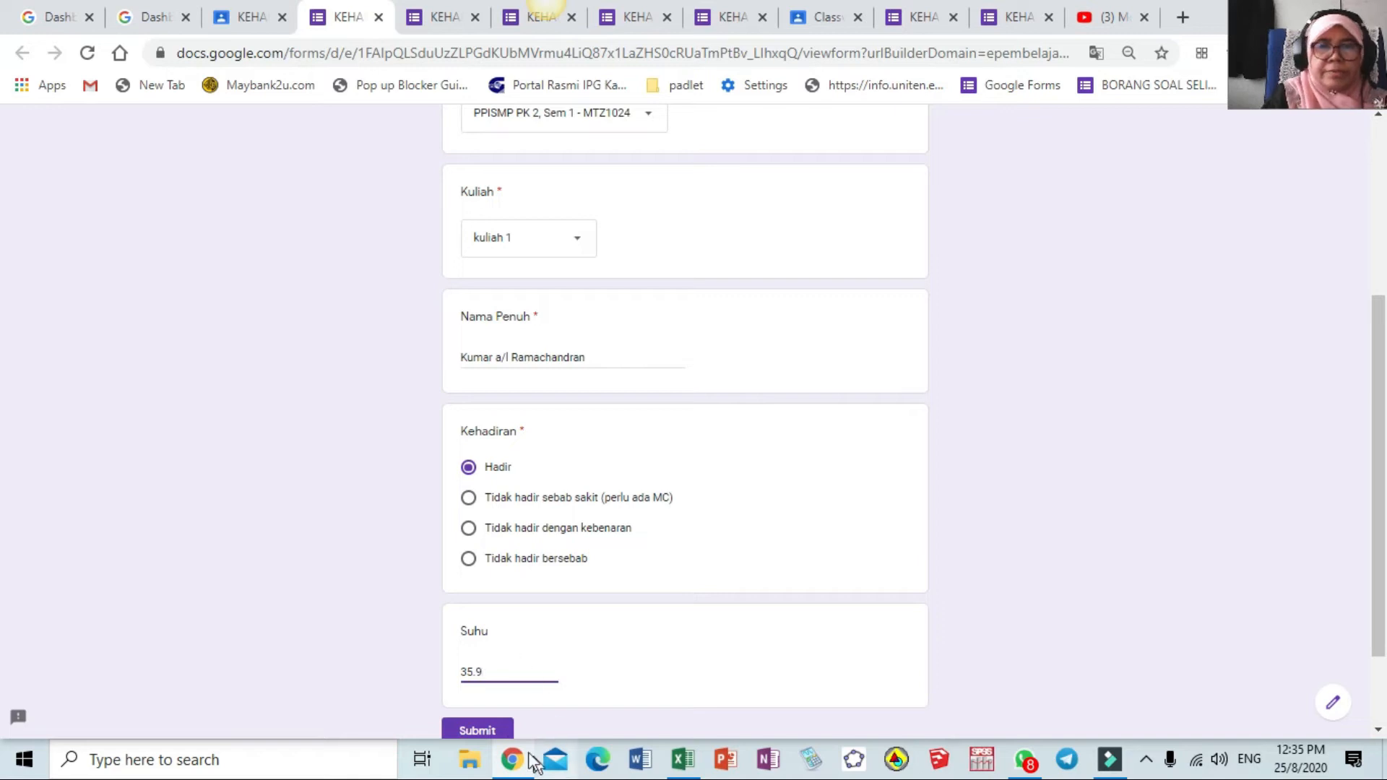
click(490, 729)
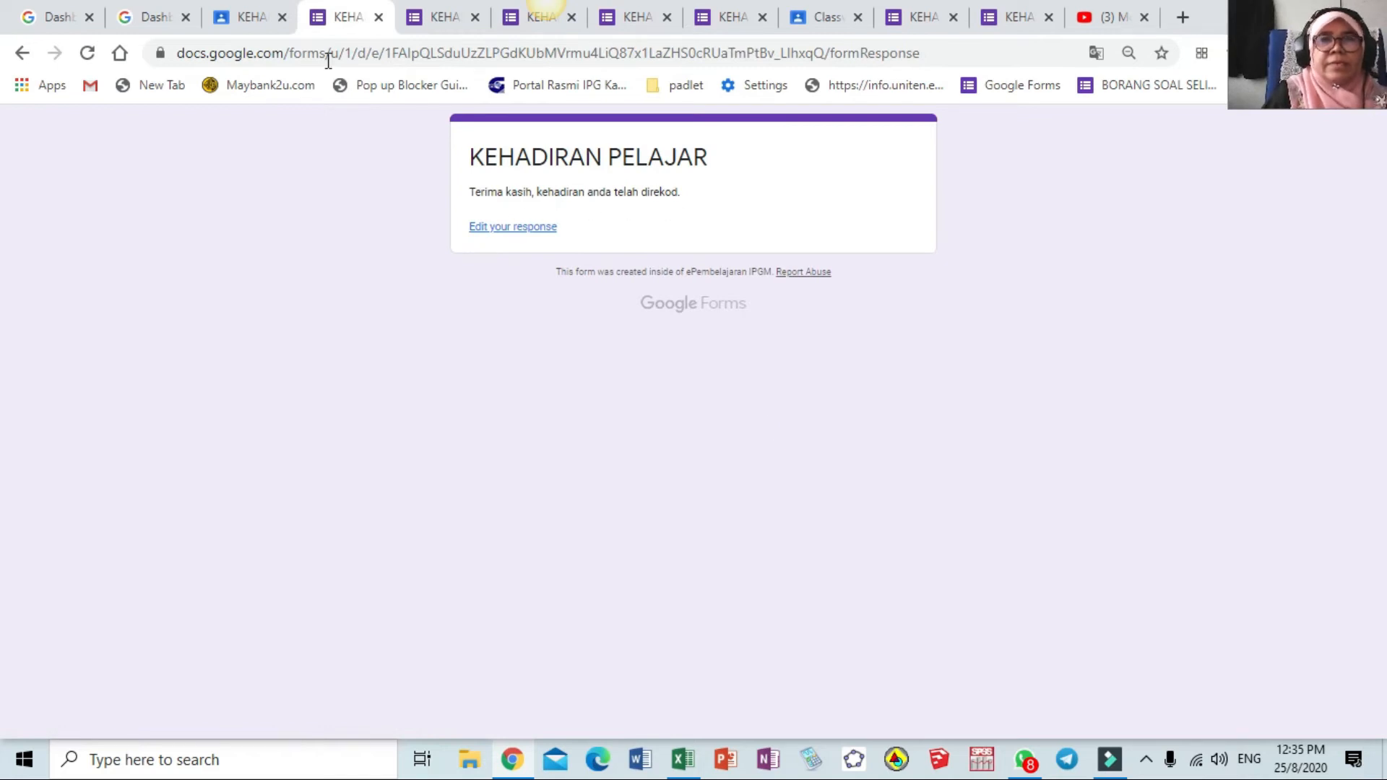
Reopen the form and set Tarikh 23/08/2020, group PPISMP PK, Sem 1 - GKB1053, kuliah 1
click(249, 24)
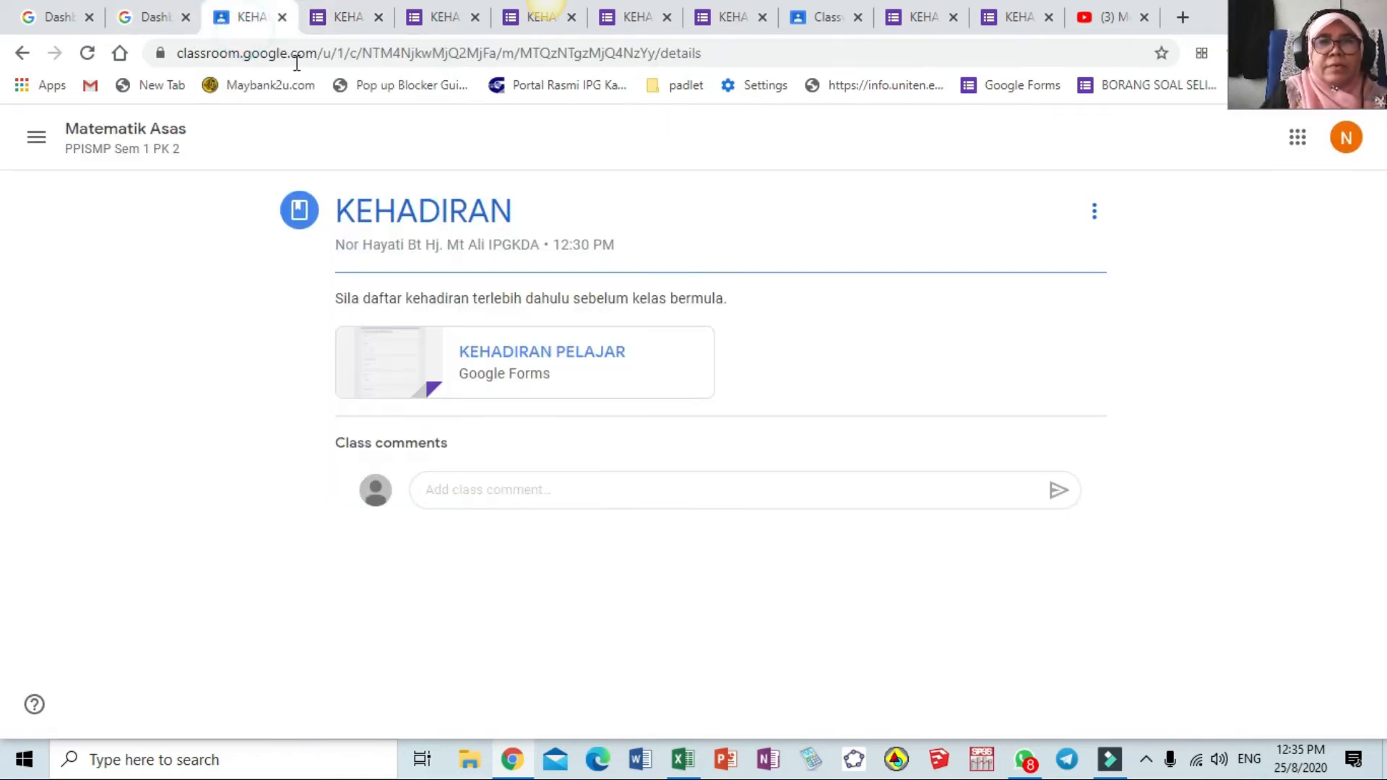
click(544, 357)
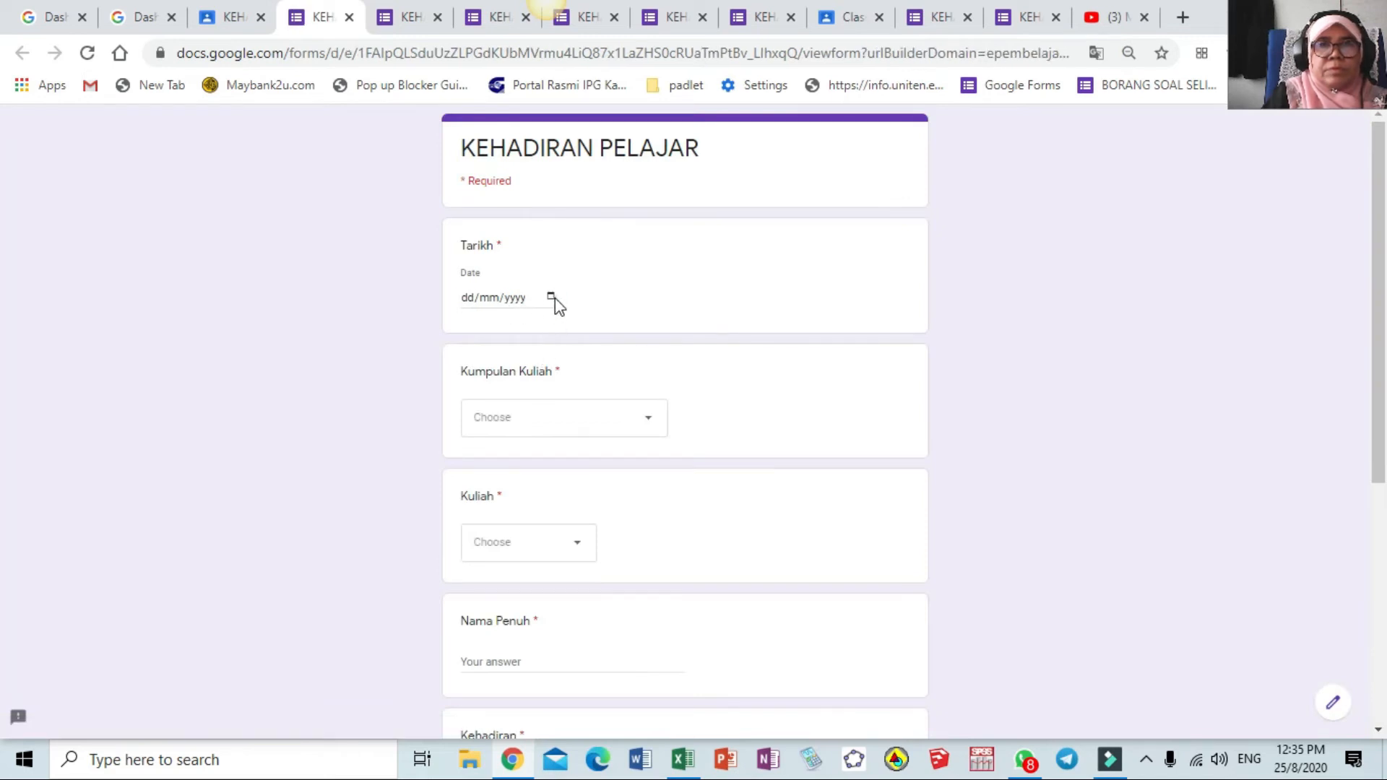
click(552, 296)
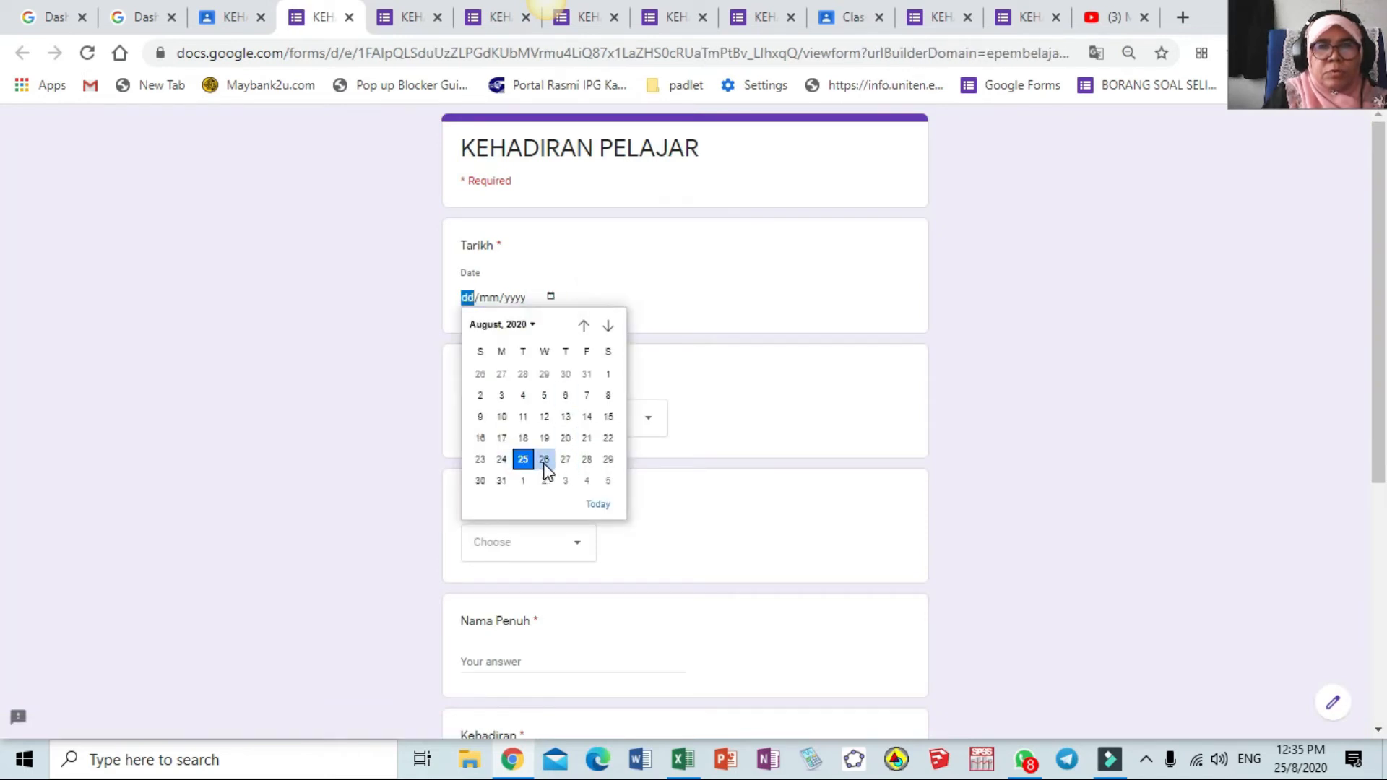
click(480, 461)
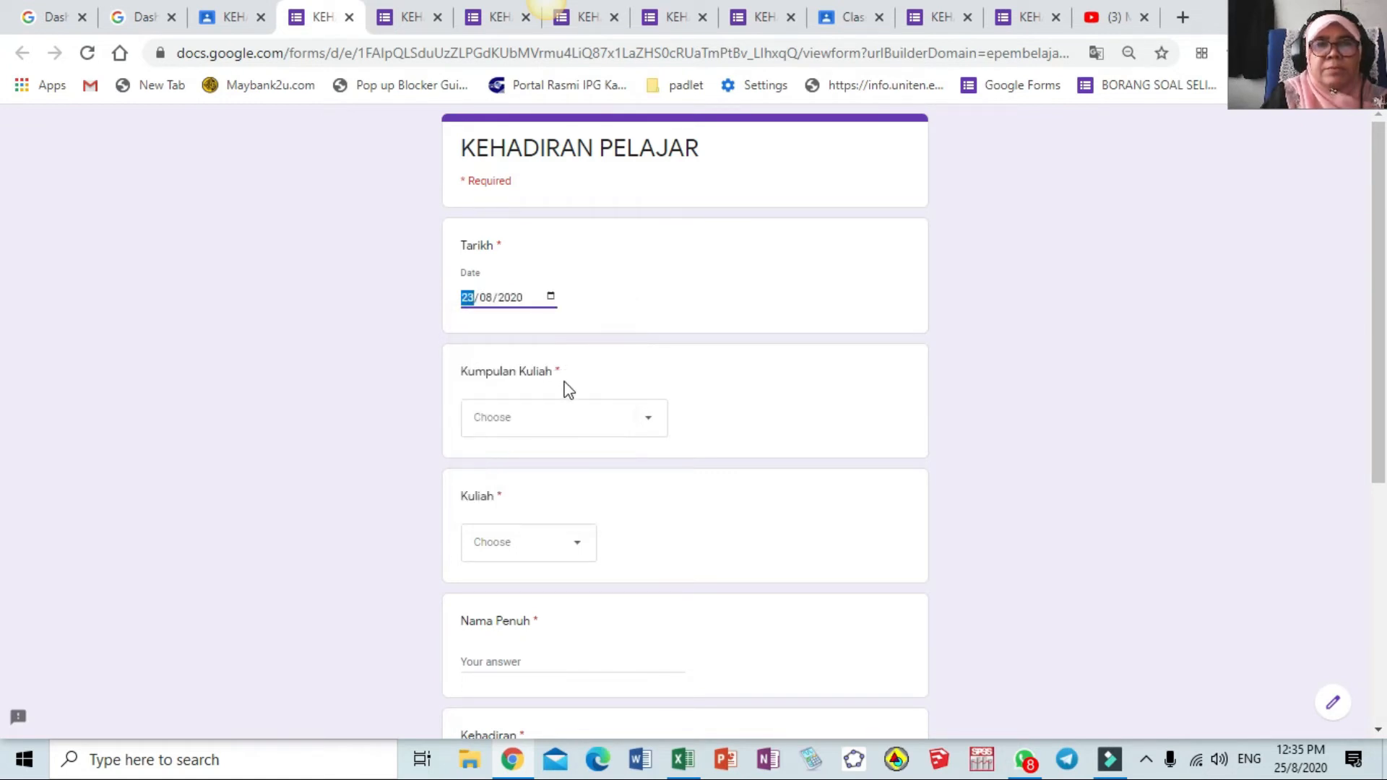
click(650, 426)
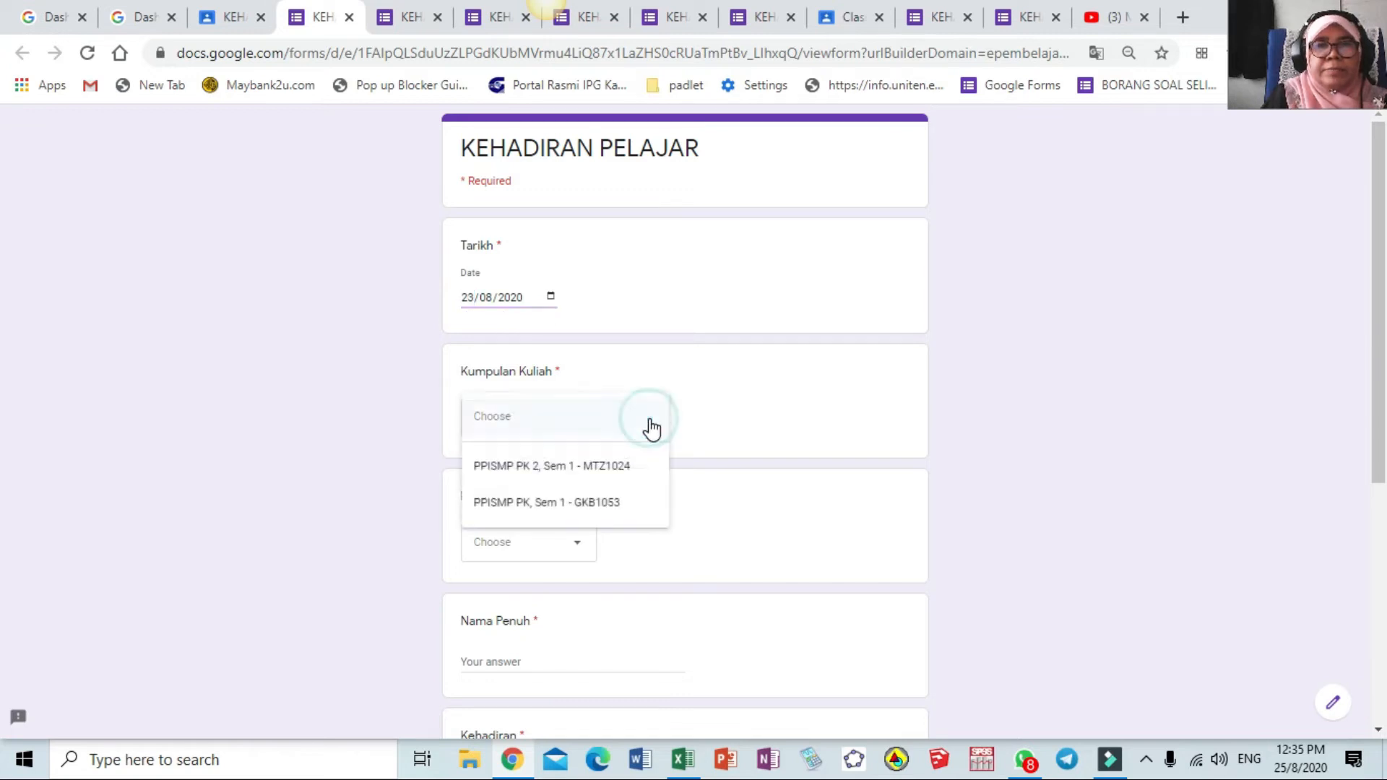
click(616, 508)
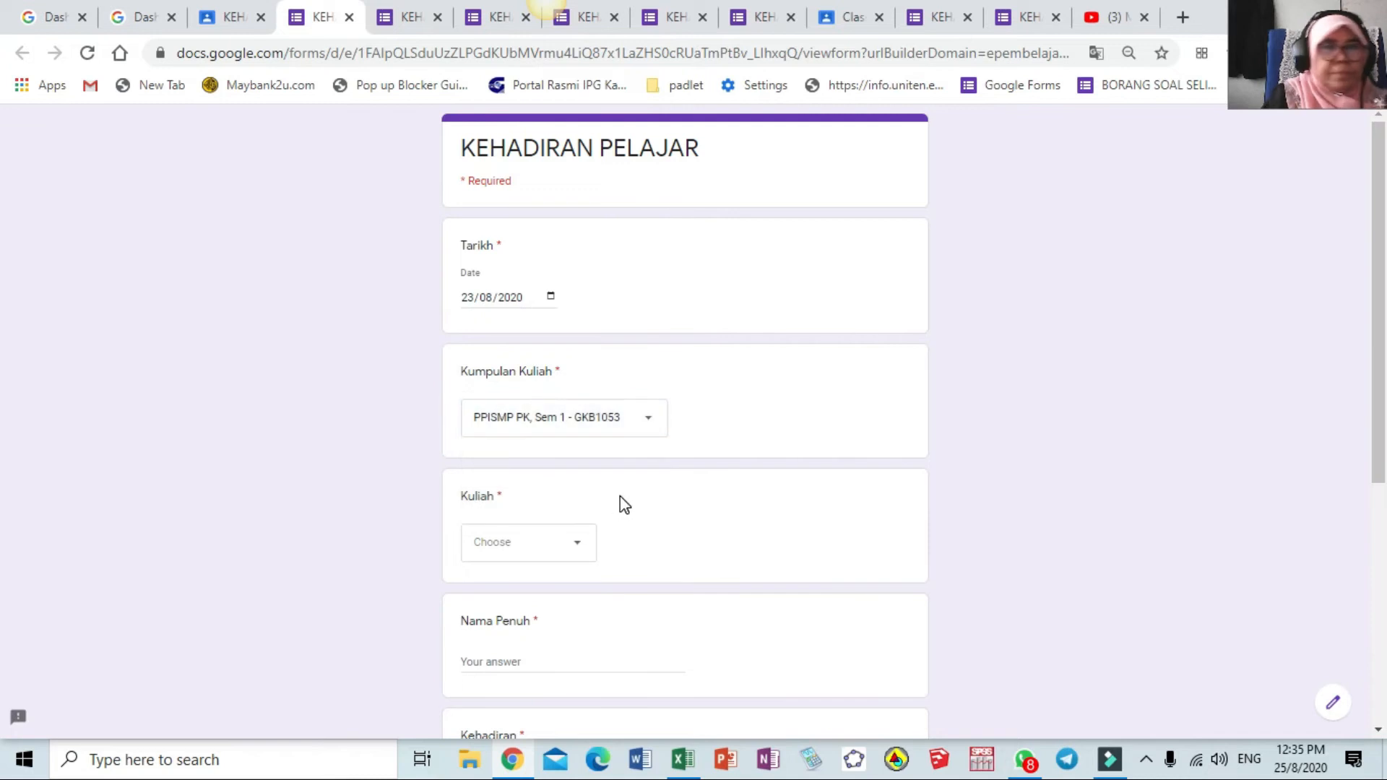
click(576, 545)
click(548, 593)
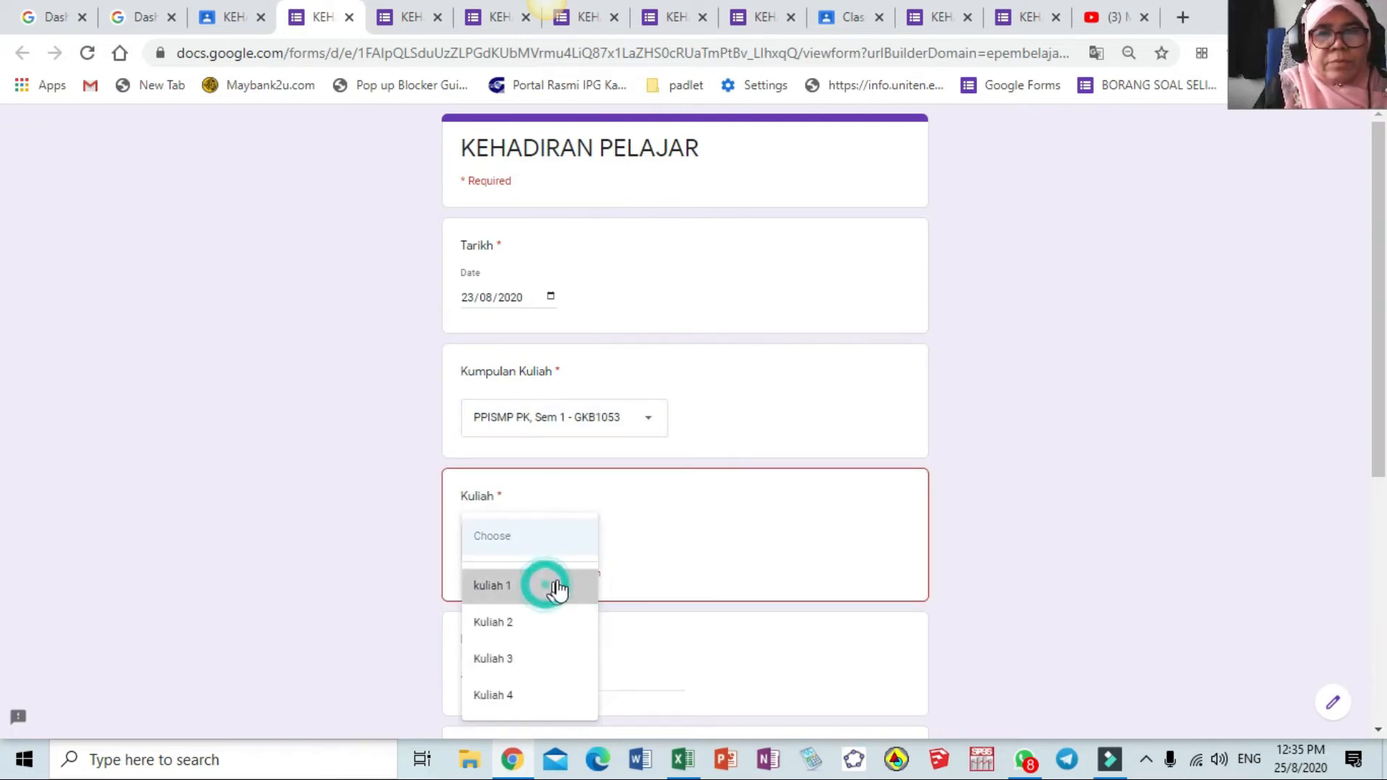
Enter the student's full name, mark Hadir, enter temperature 36.5, and submit
scroll(598, 582, down, 3)
click(565, 451)
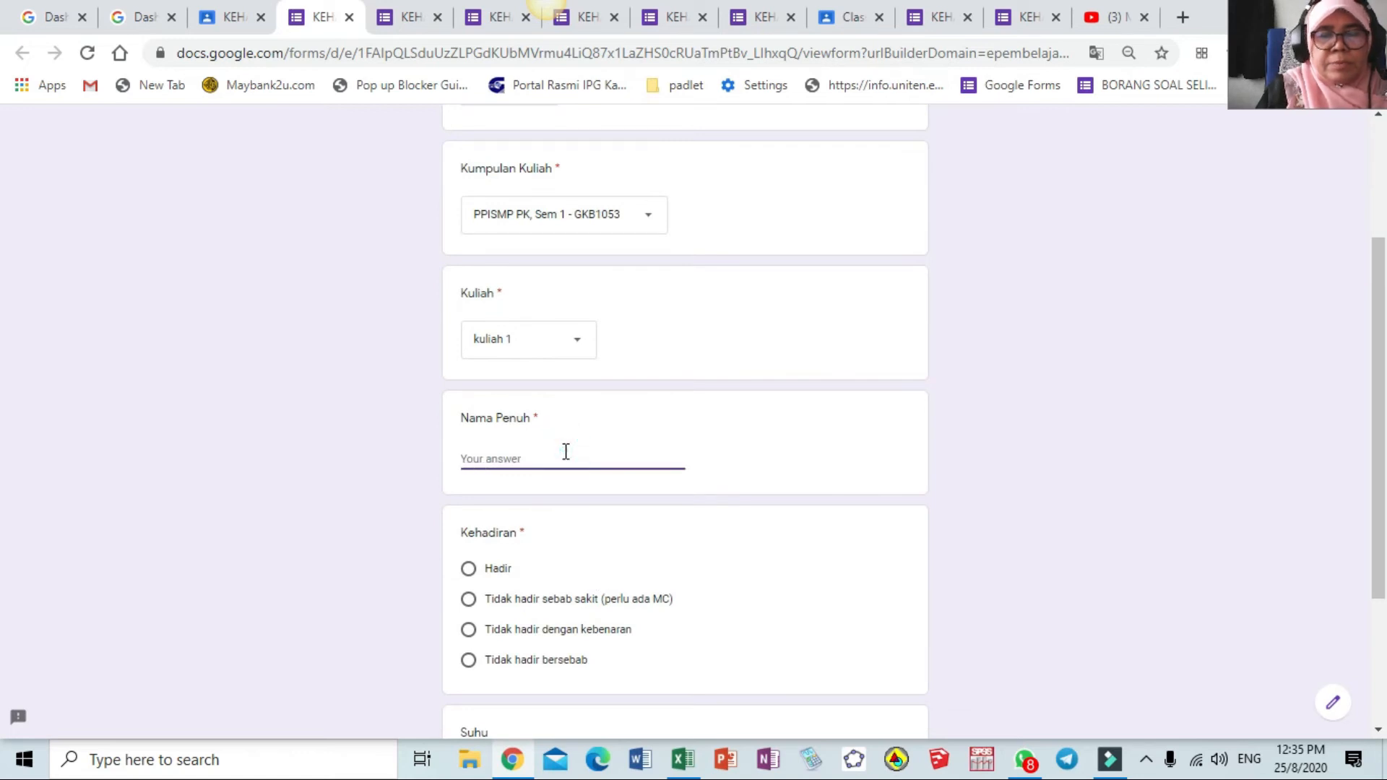
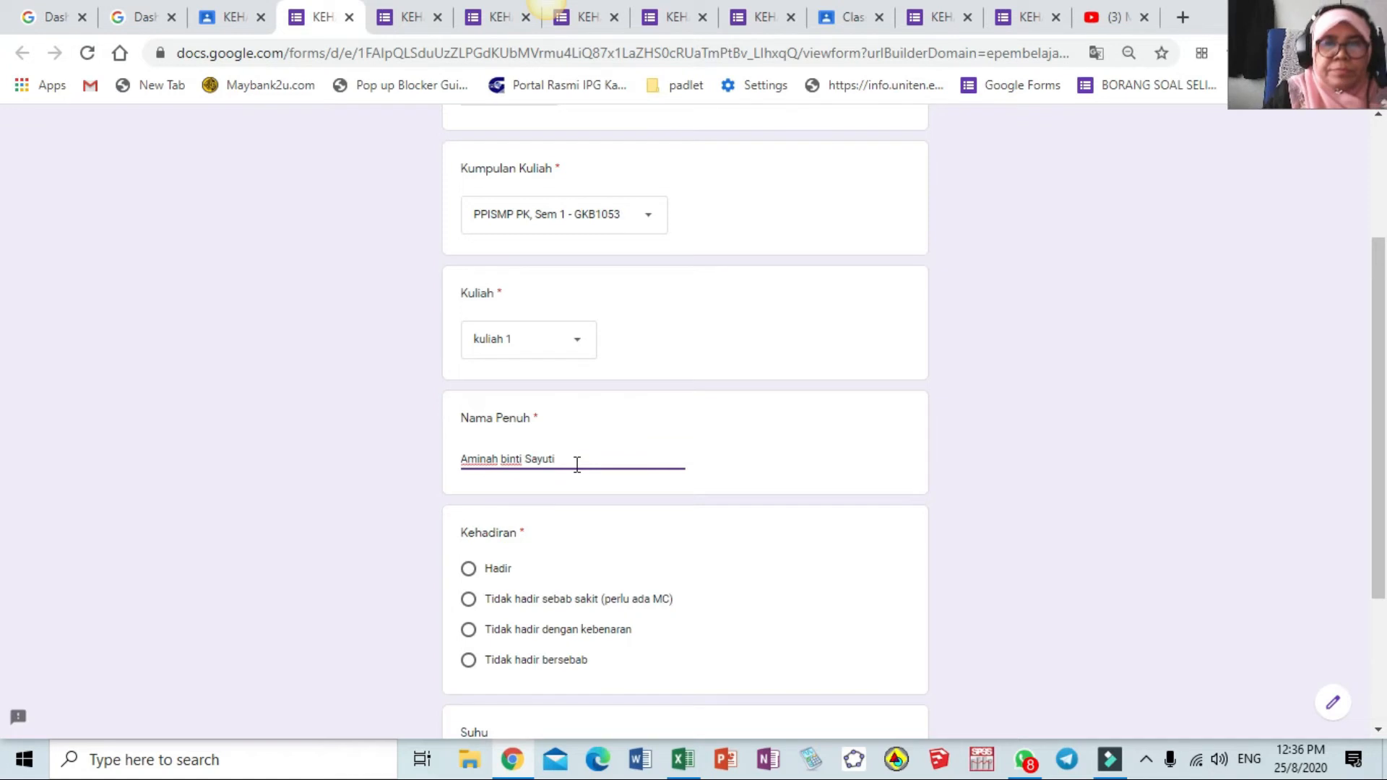
click(488, 573)
scroll(490, 575, down, 2)
scroll(492, 576, down, 1)
click(504, 571)
text(36.)
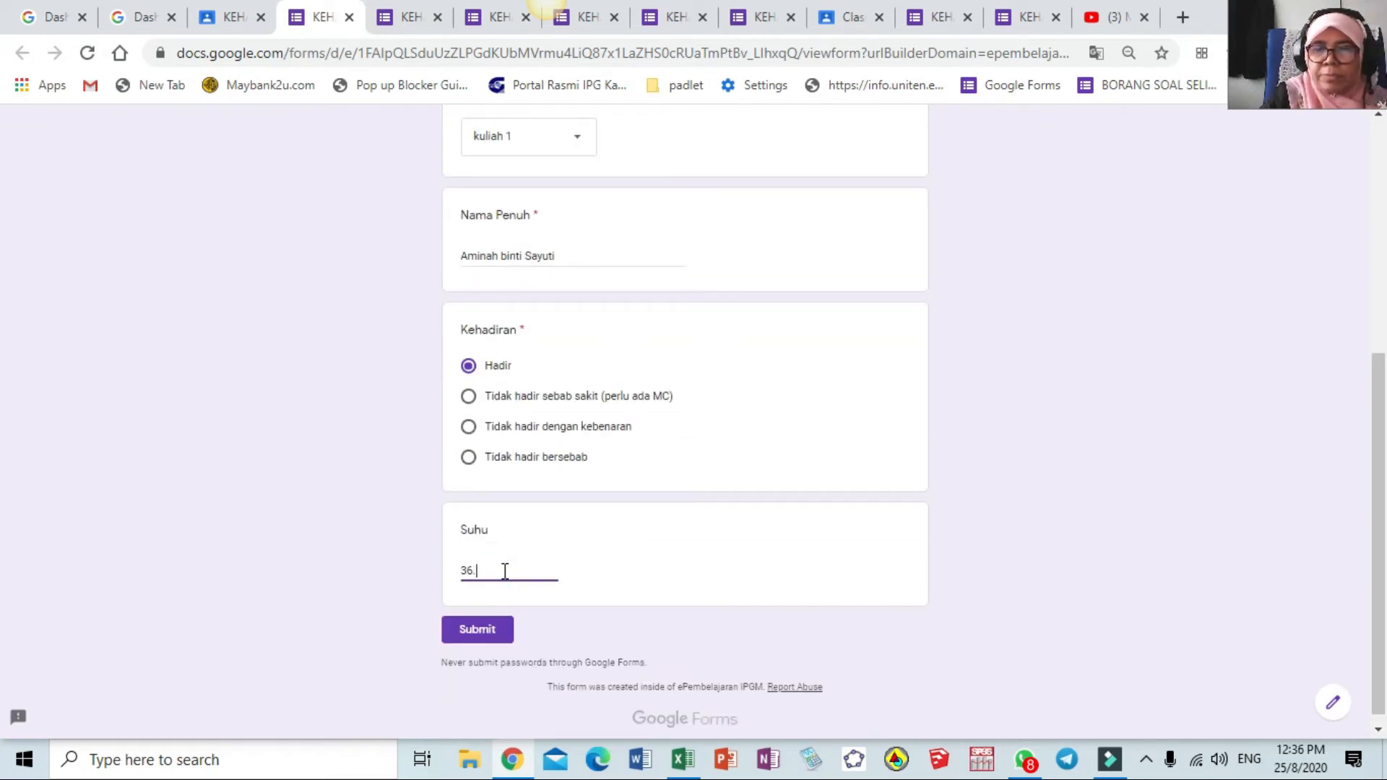
text(5)
click(478, 632)
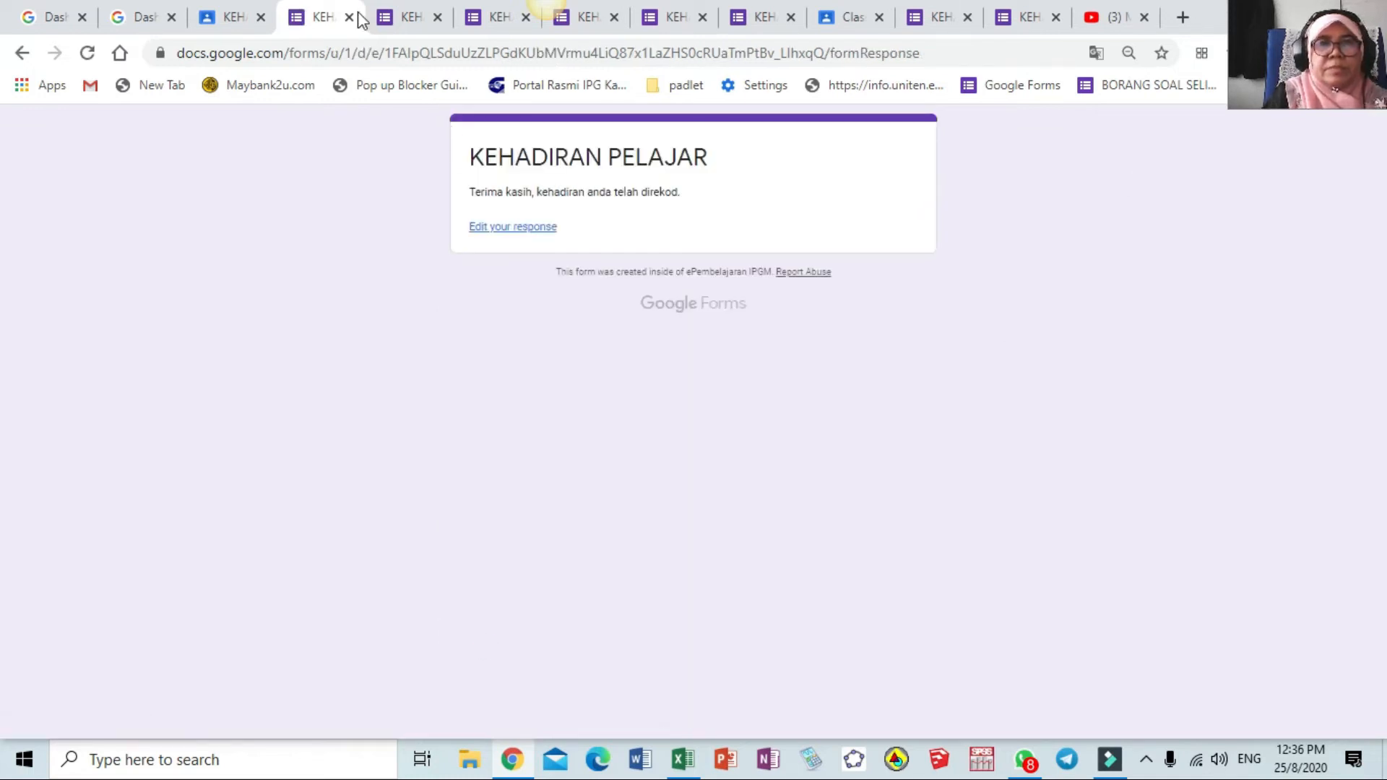
click(224, 20)
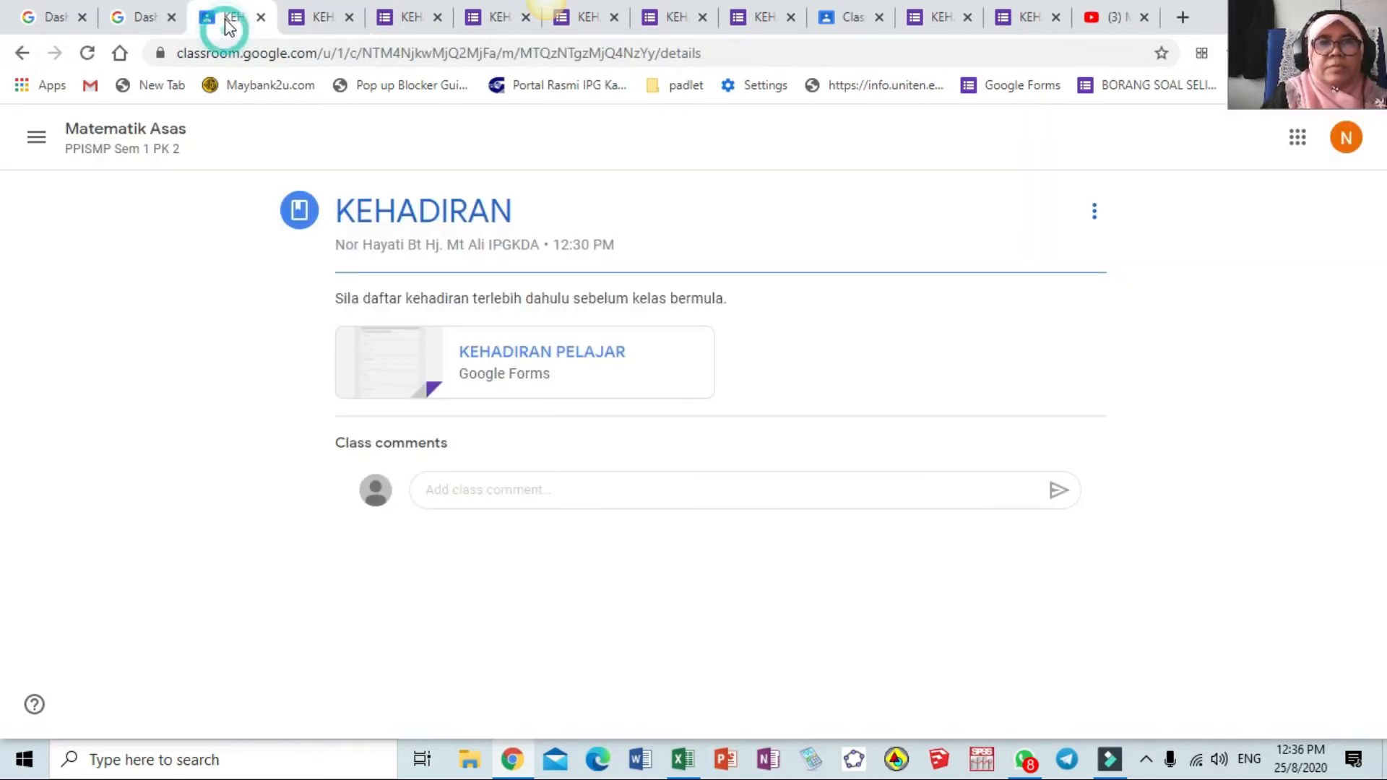
Open the form again and set Tarikh 23/08/2020, group GKB1053, kuliah 1
click(545, 349)
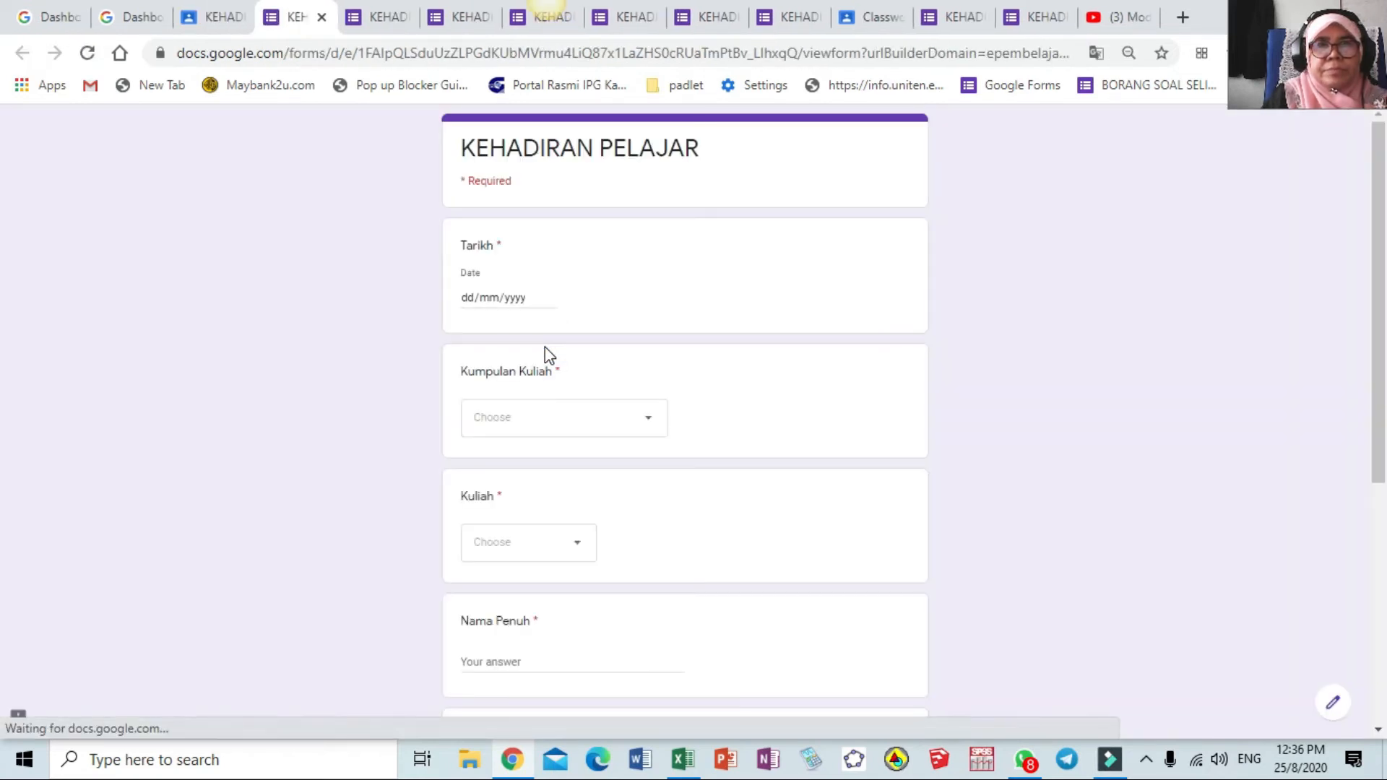
click(551, 297)
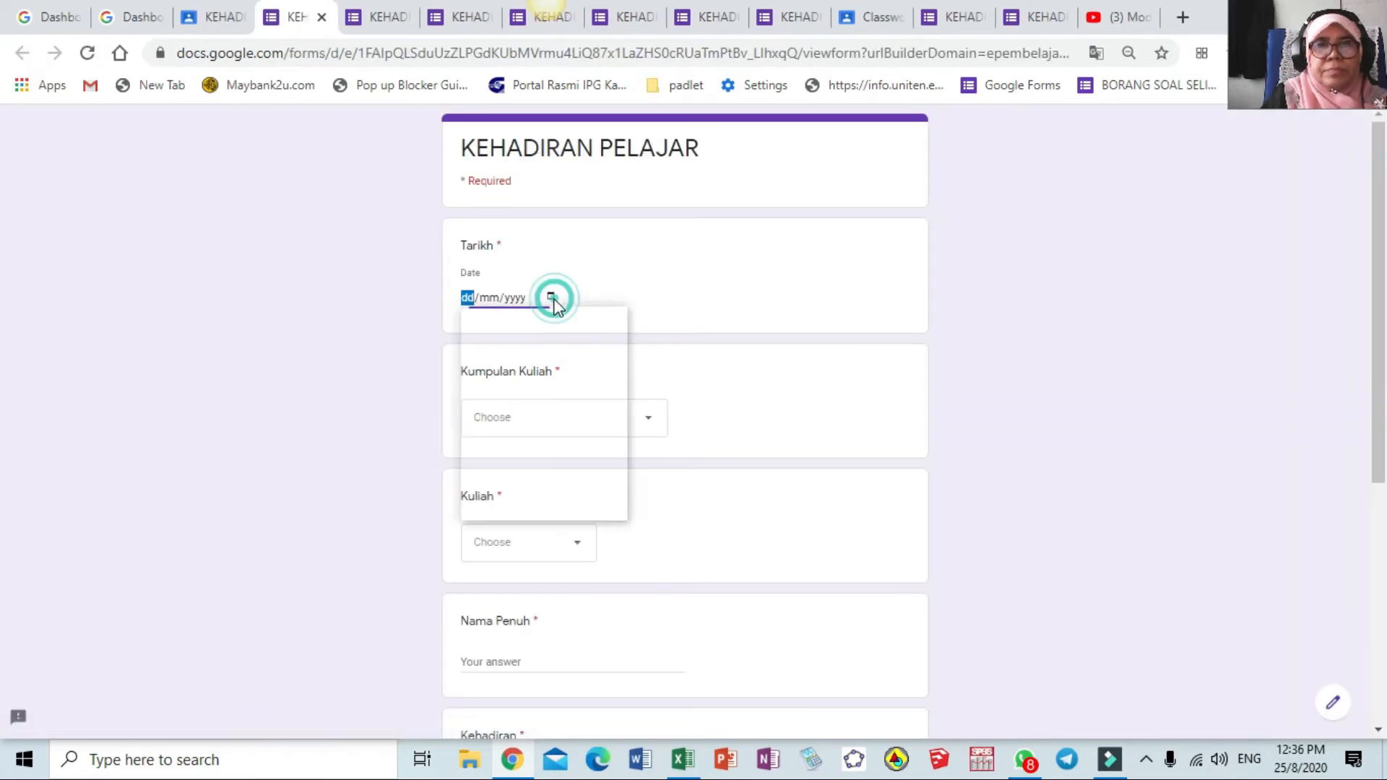
click(480, 458)
click(648, 420)
click(609, 503)
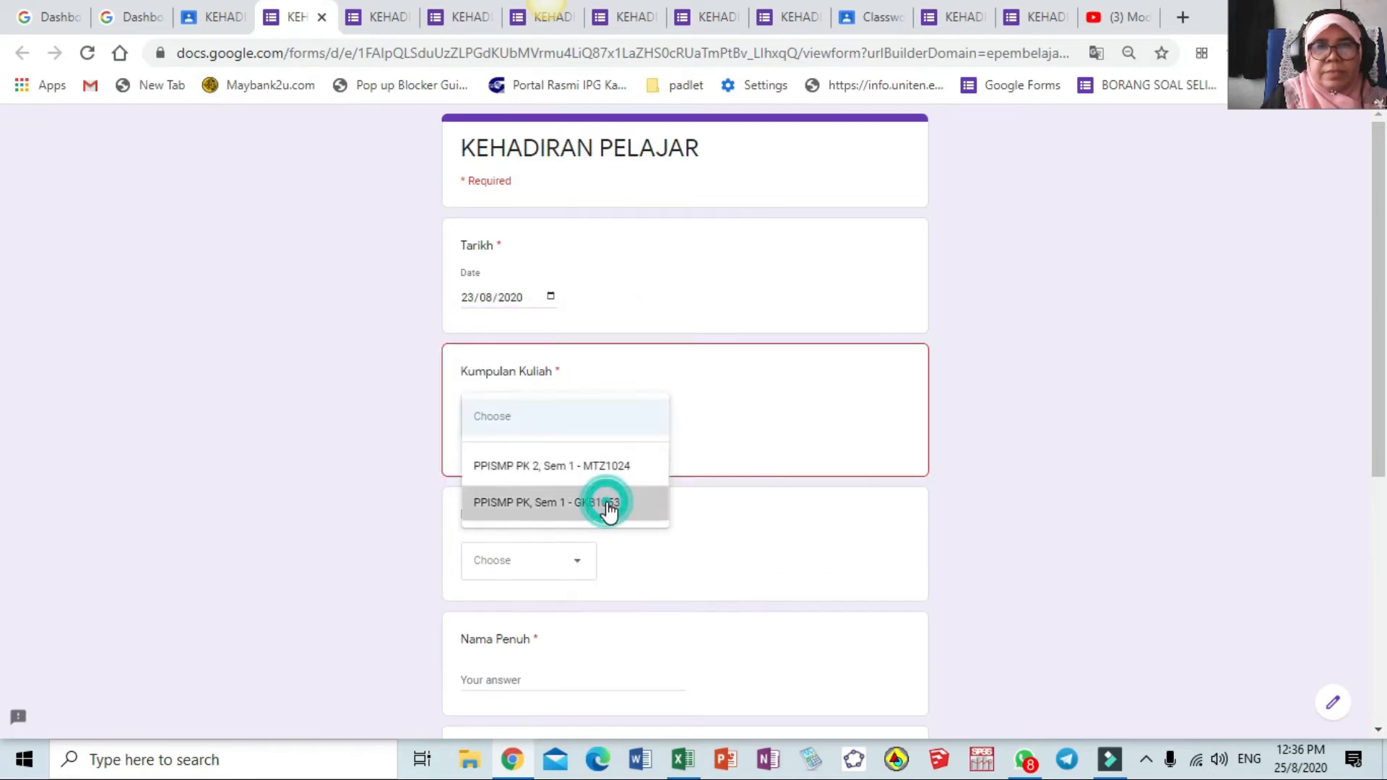
click(587, 542)
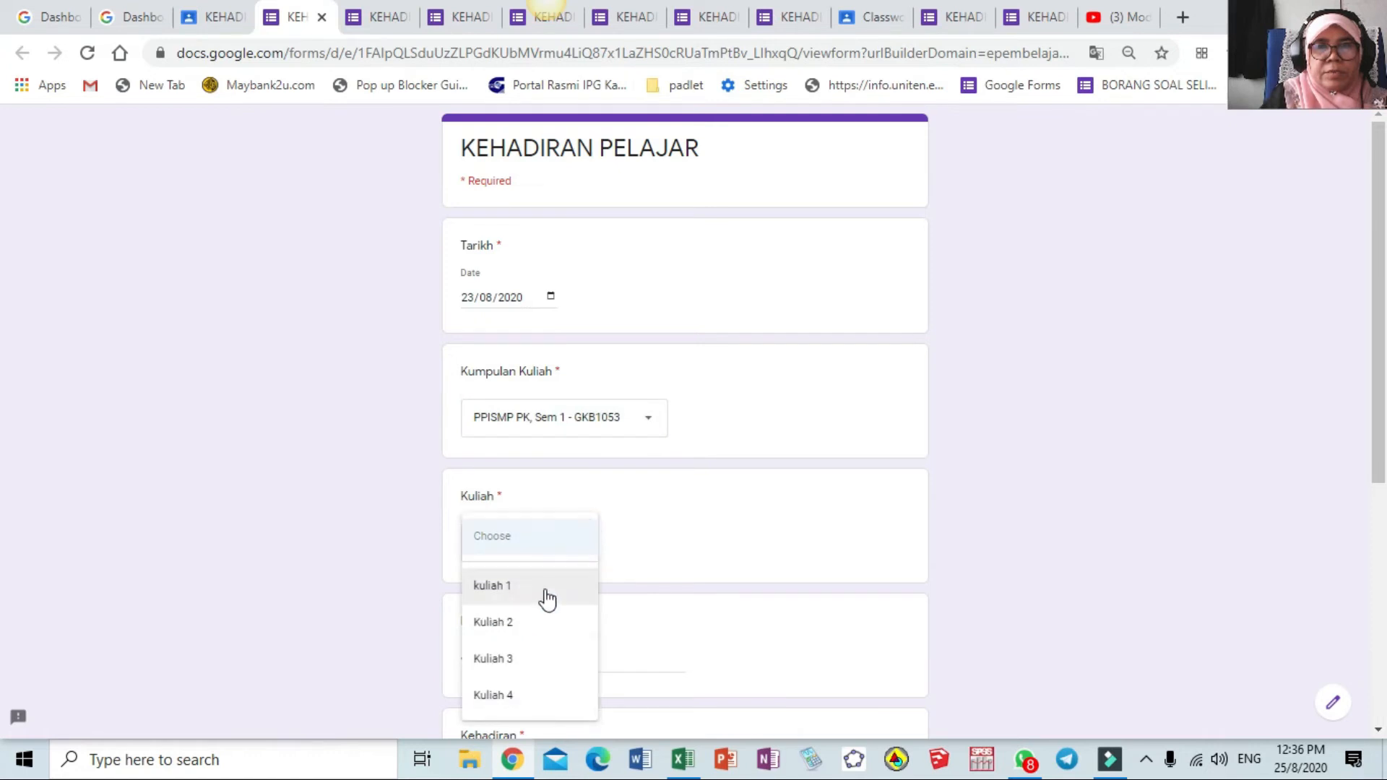
click(542, 588)
Enter the student's name, mark Hadir, submit temperature 36.4, and return to the Classroom post
scroll(553, 594, down, 2)
scroll(553, 594, down, 1)
click(546, 464)
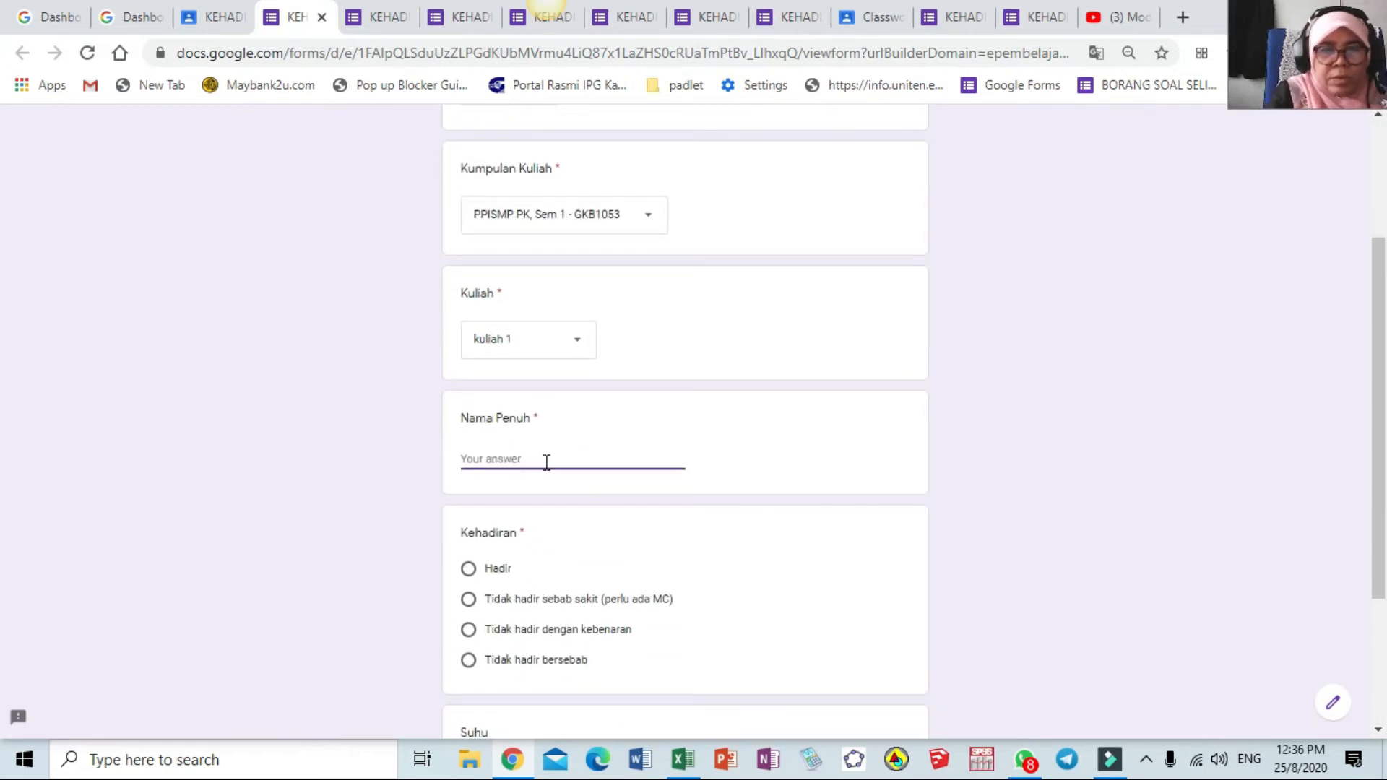
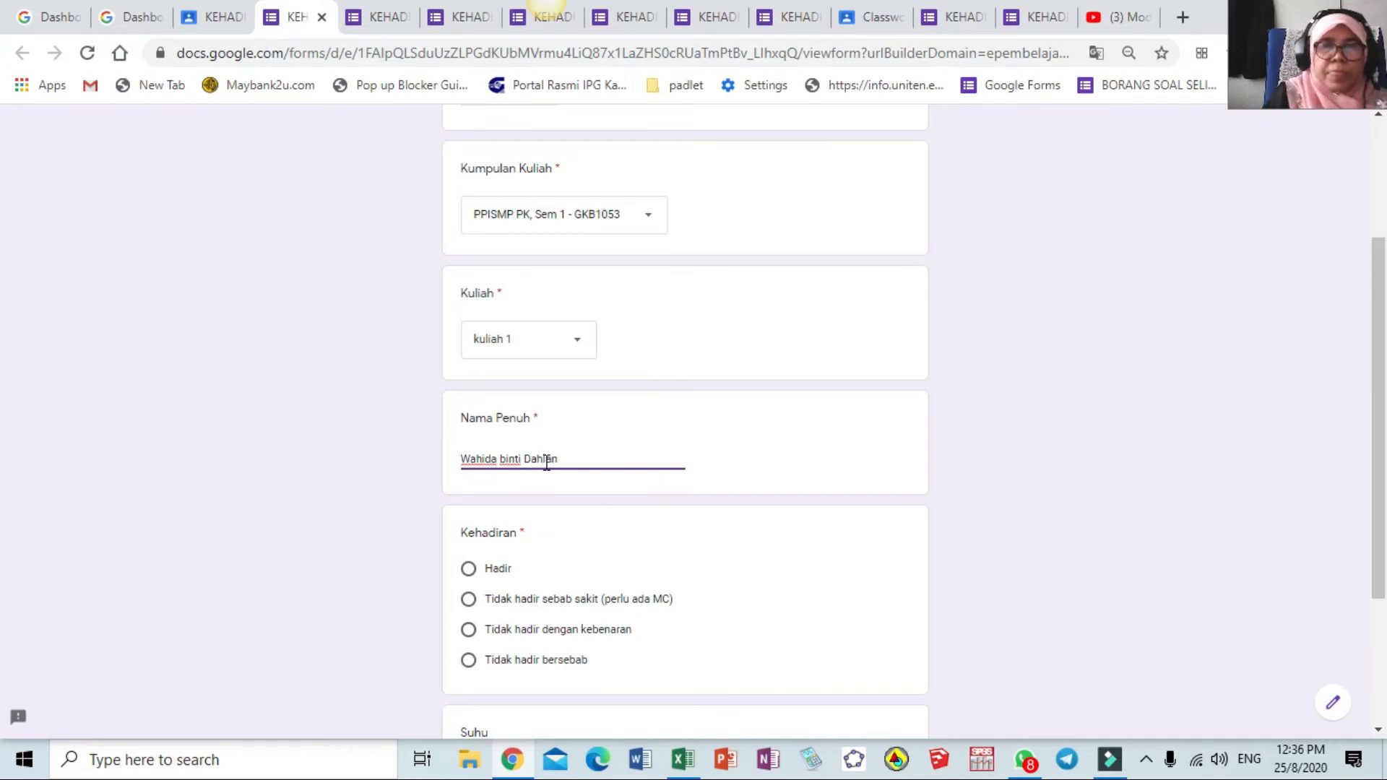
click(469, 569)
scroll(541, 604, down, 2)
scroll(541, 604, down, 2)
click(495, 561)
text(36)
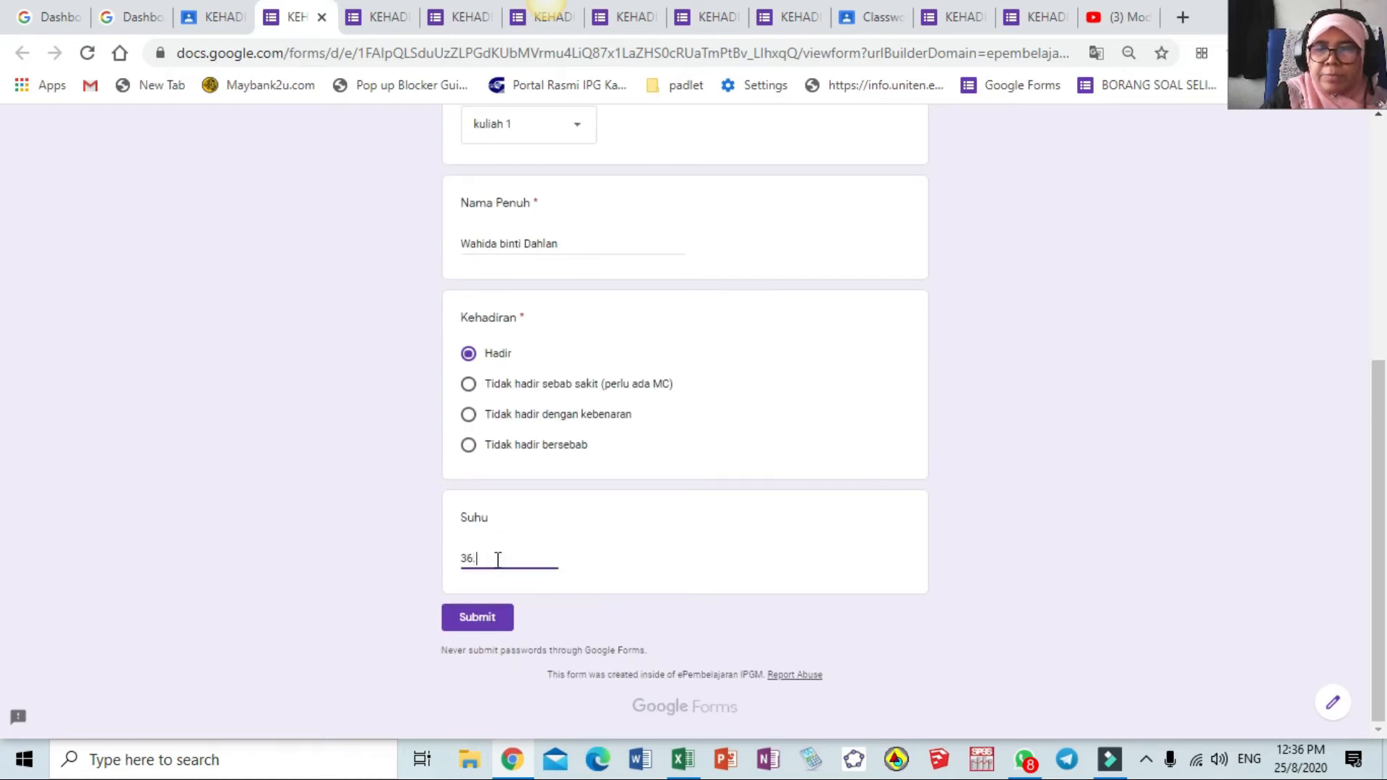
text(.4)
click(478, 622)
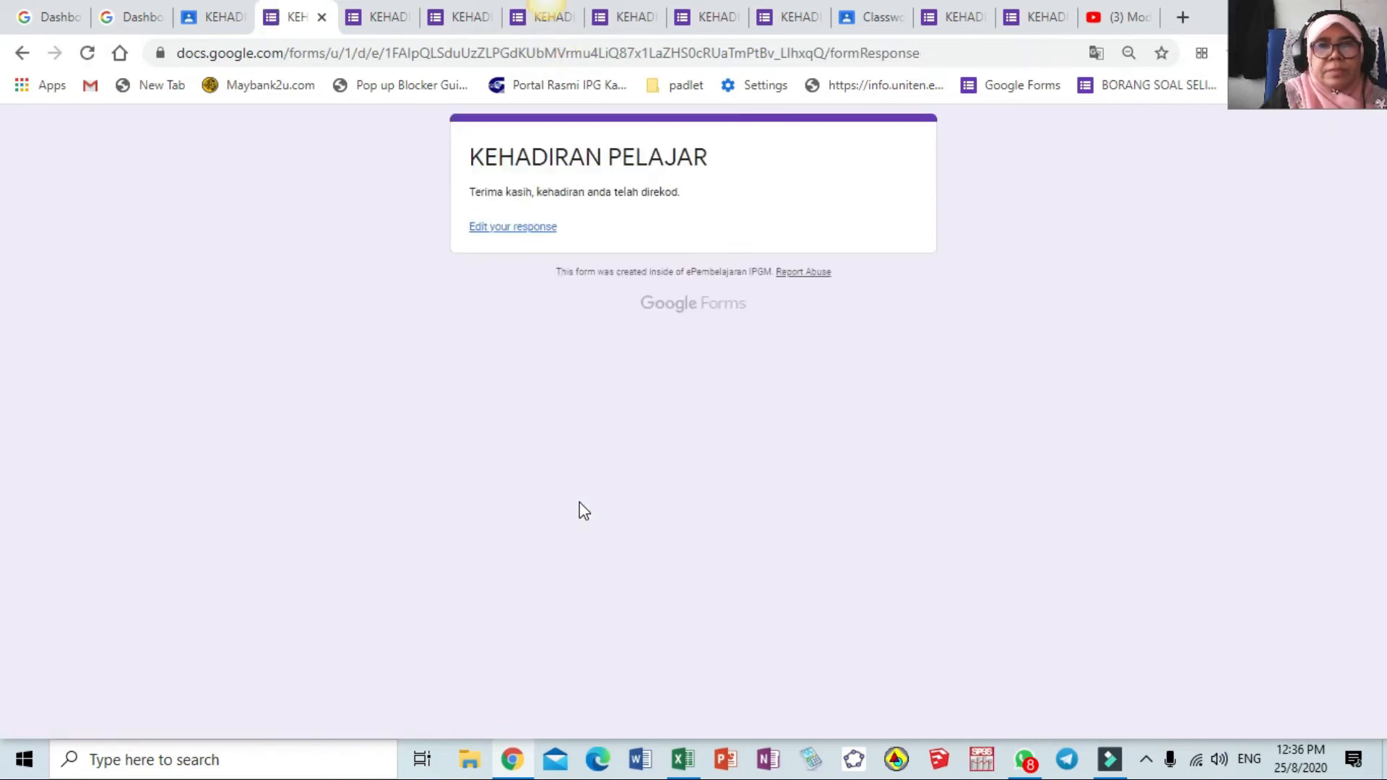
click(203, 18)
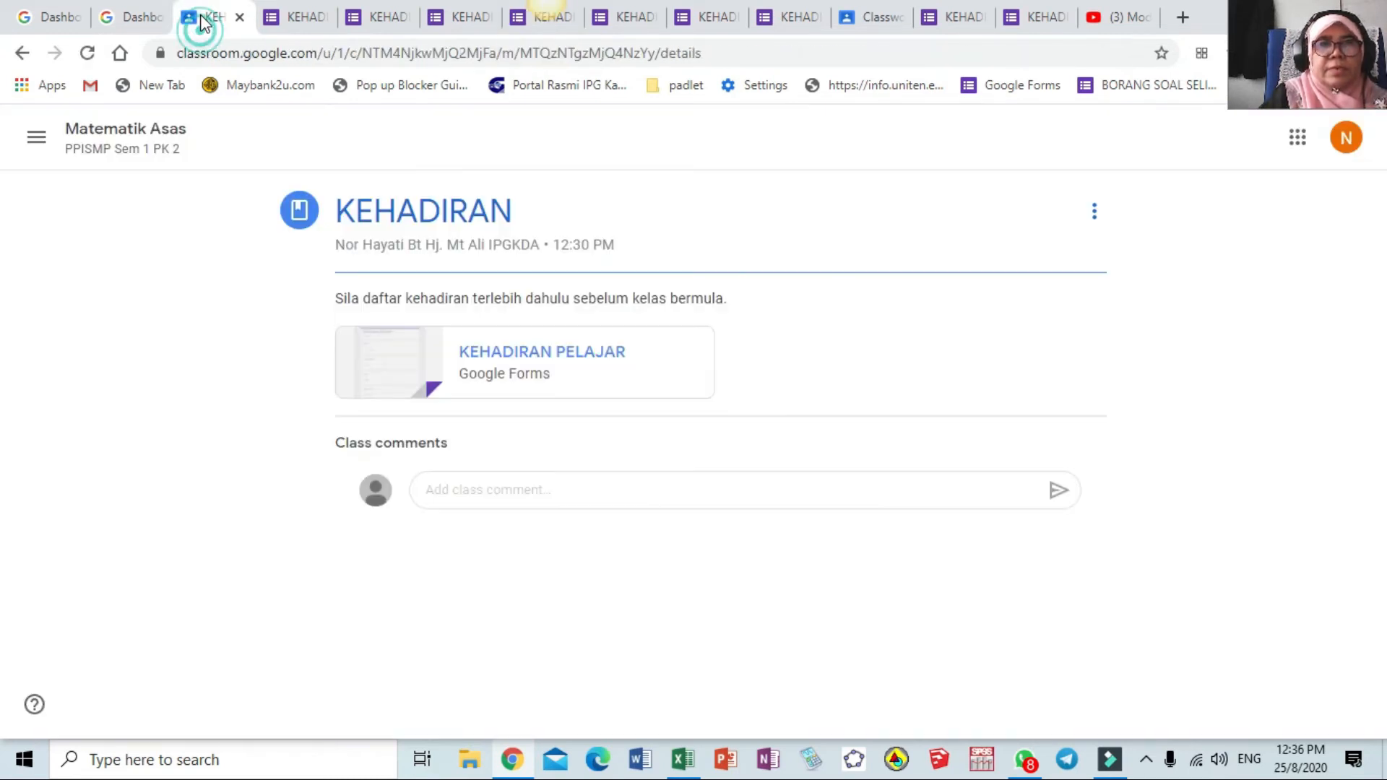
Open the form and set Tarikh 23 August 2020, group GKB1053, kuliah 1
click(507, 365)
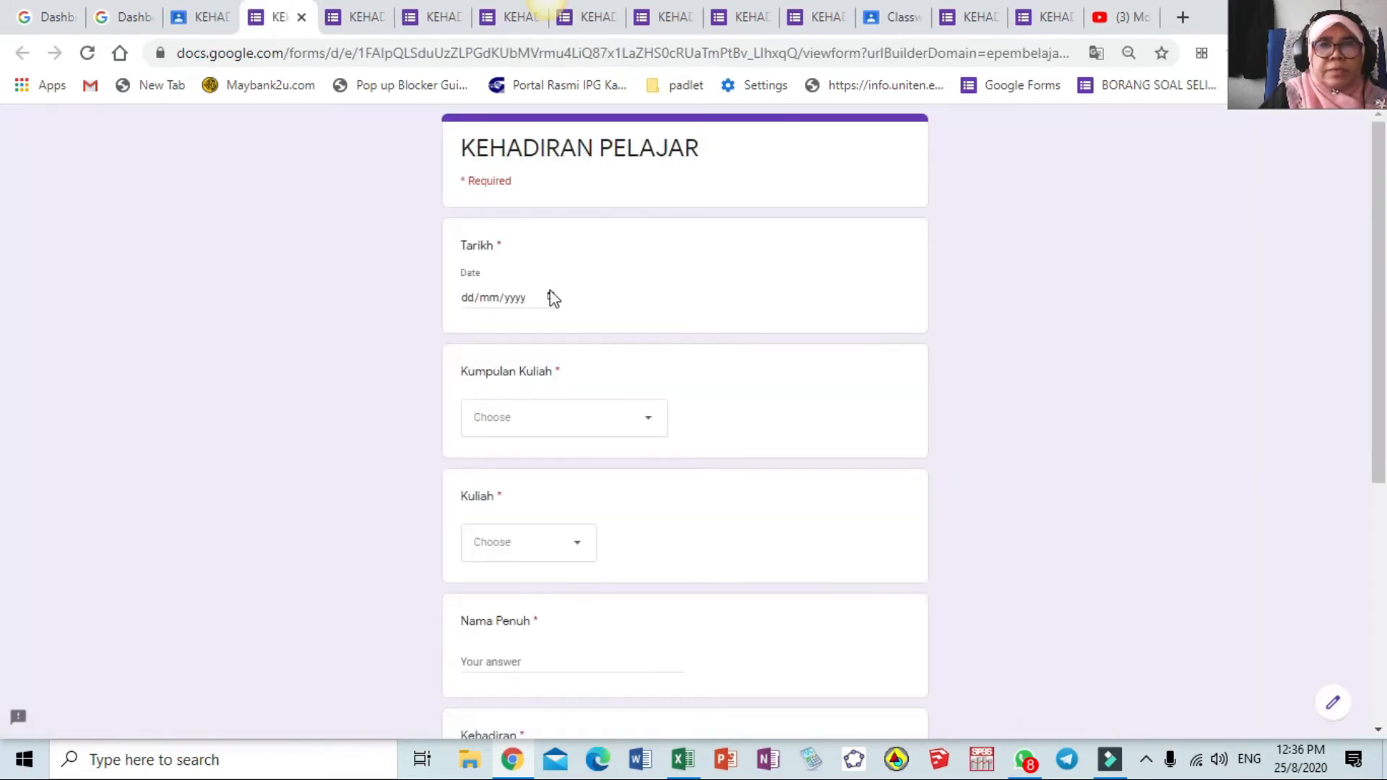
click(551, 297)
click(481, 459)
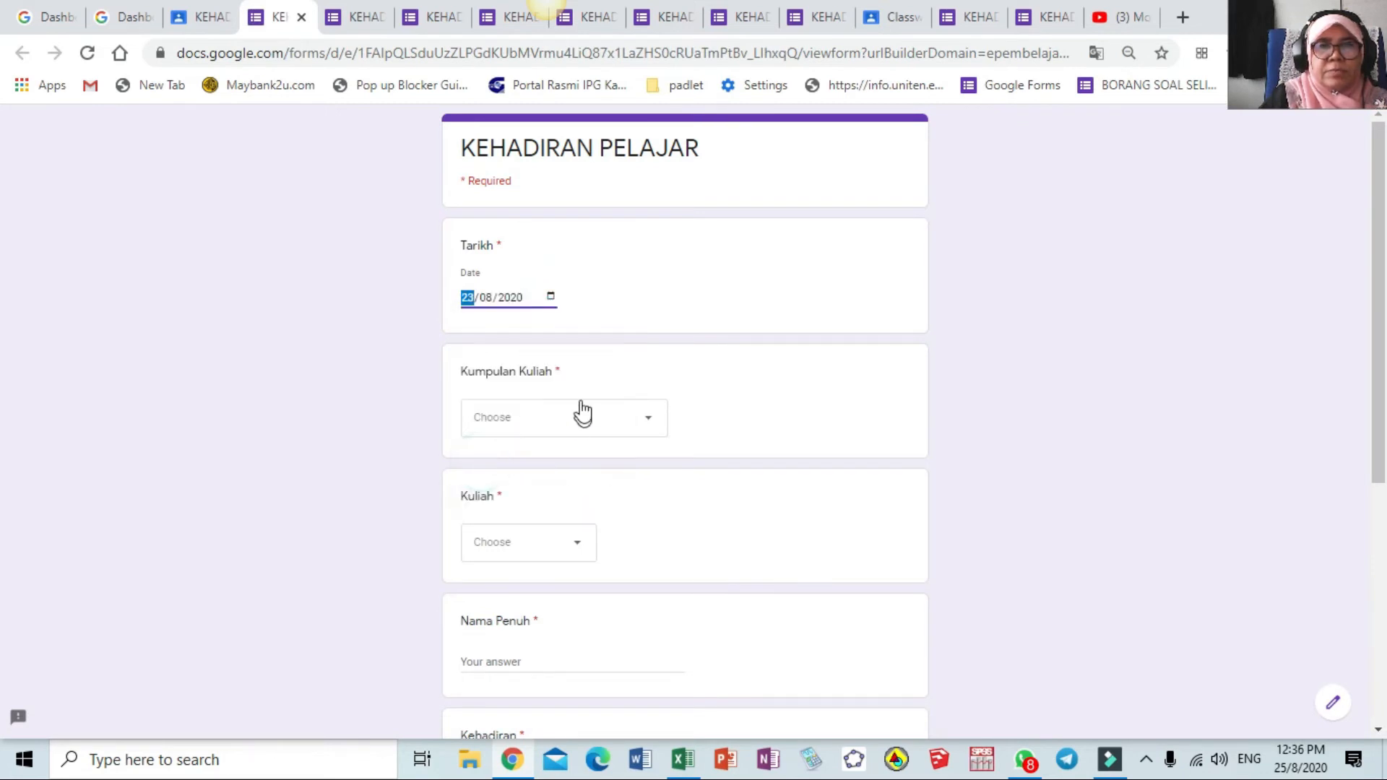
click(650, 419)
click(615, 505)
click(574, 551)
click(545, 584)
Enter the student's name, mark them absent due to illness, and submit the response
scroll(551, 581, down, 3)
click(531, 461)
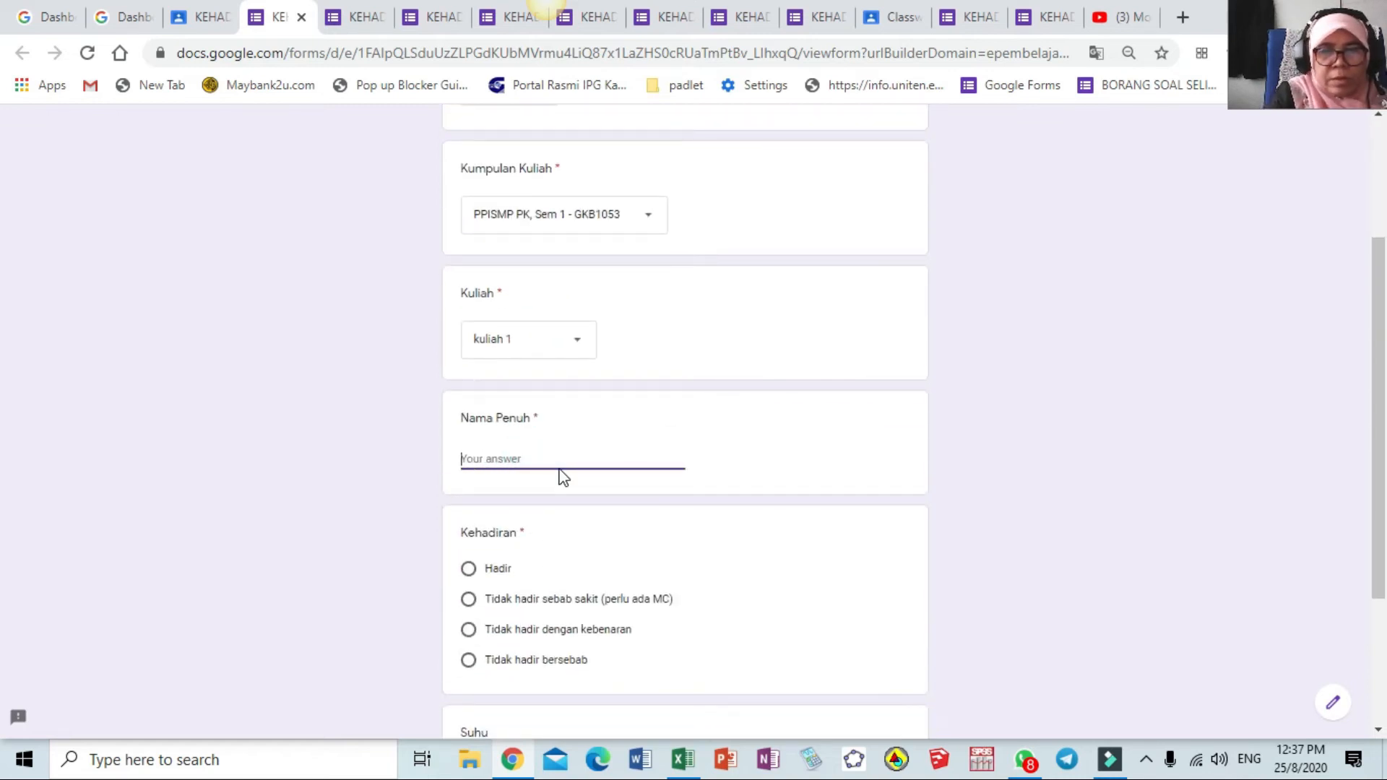
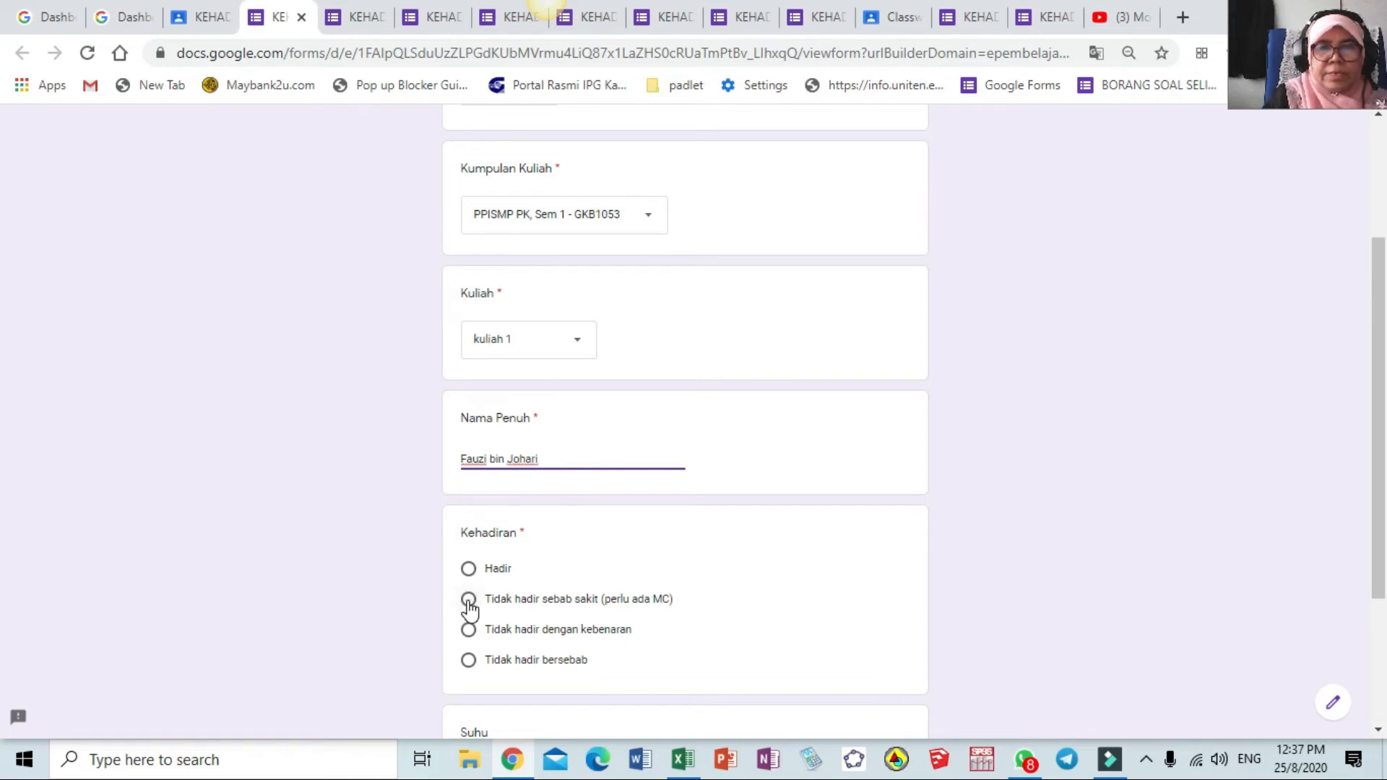
click(467, 604)
scroll(471, 608, down, 3)
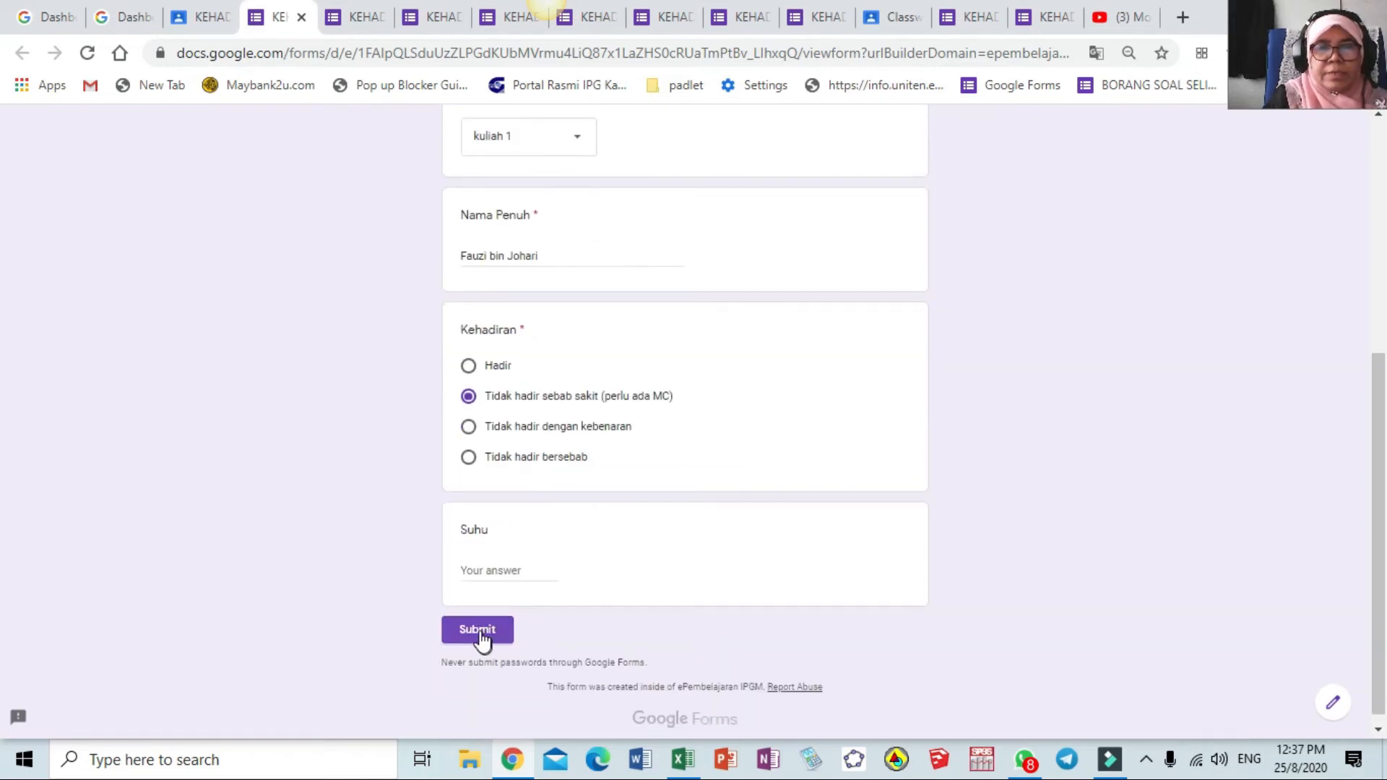
click(480, 630)
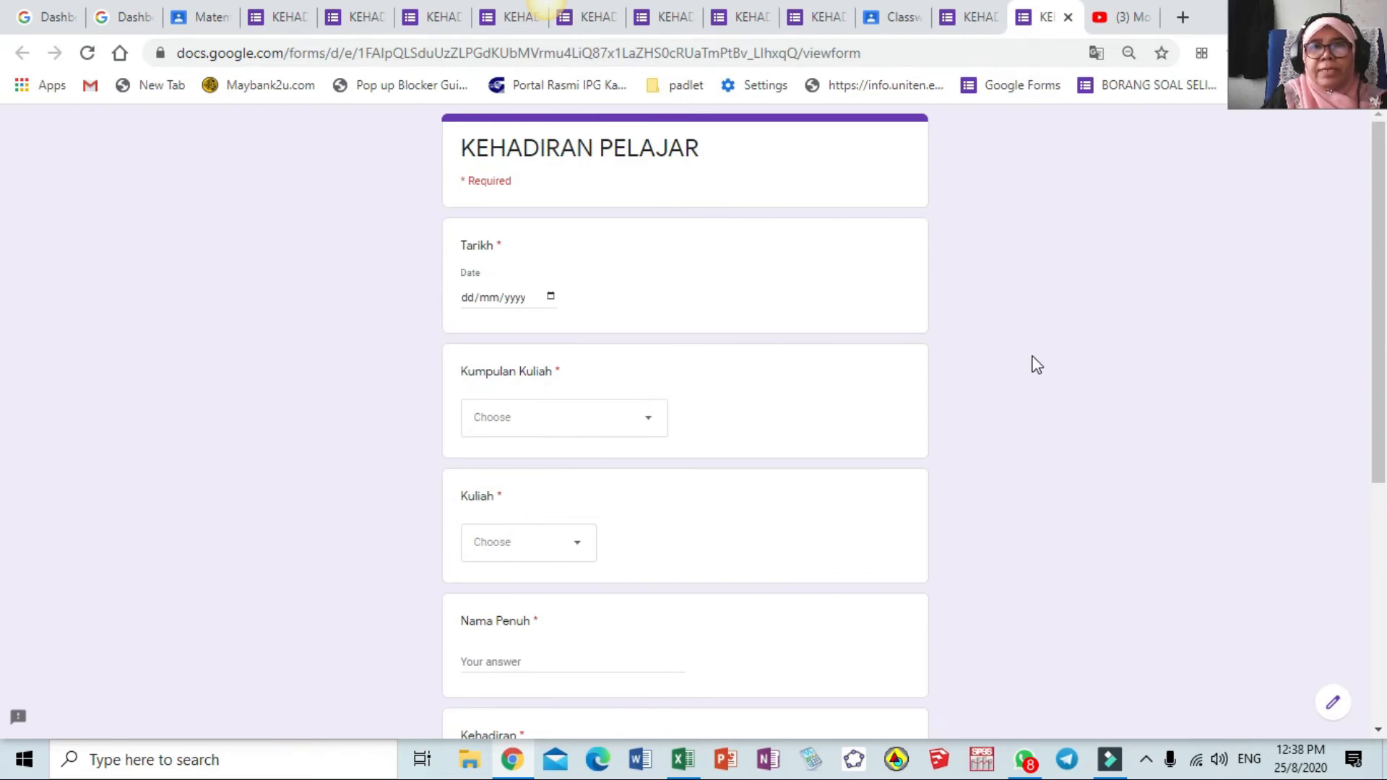
click(1334, 706)
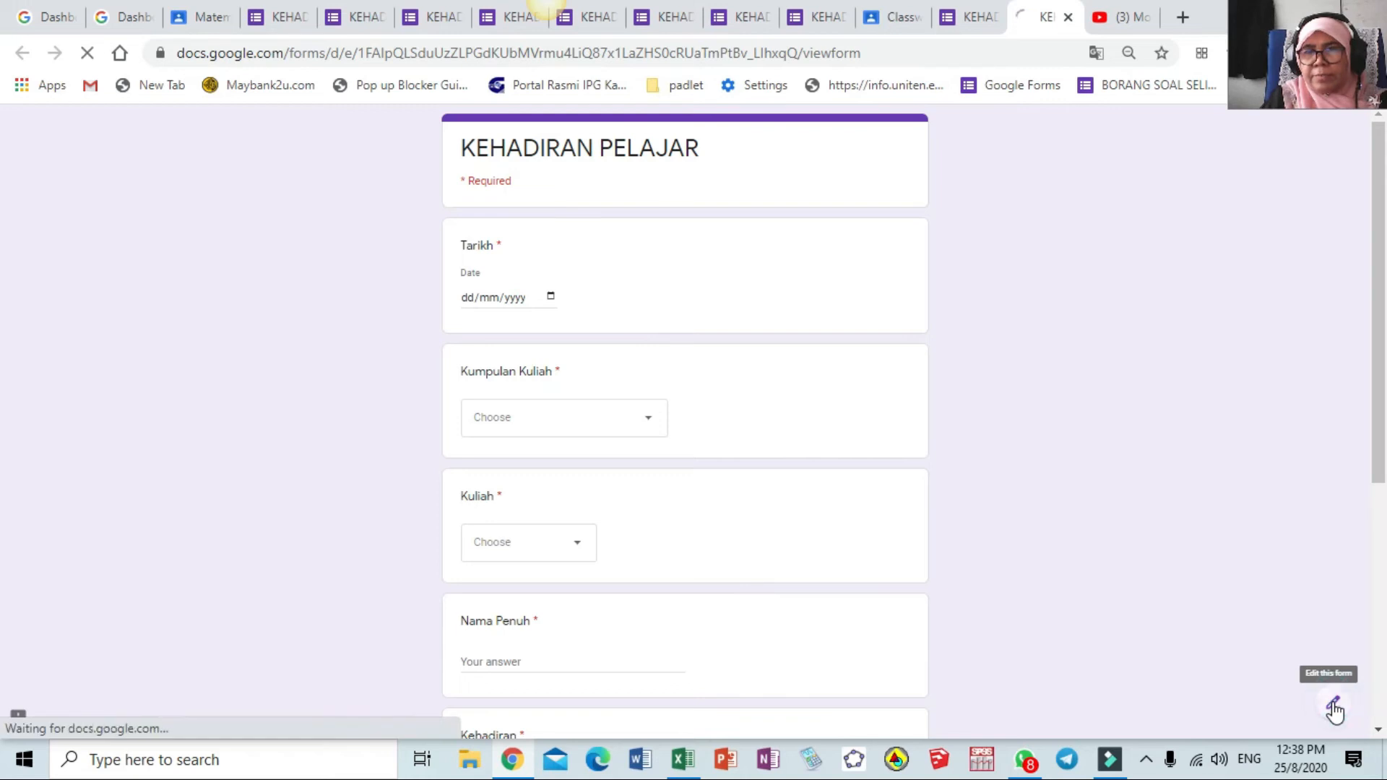
Open the form's Responses tab showing 8 responses and review the Summary, Question and Individual views
click(1147, 760)
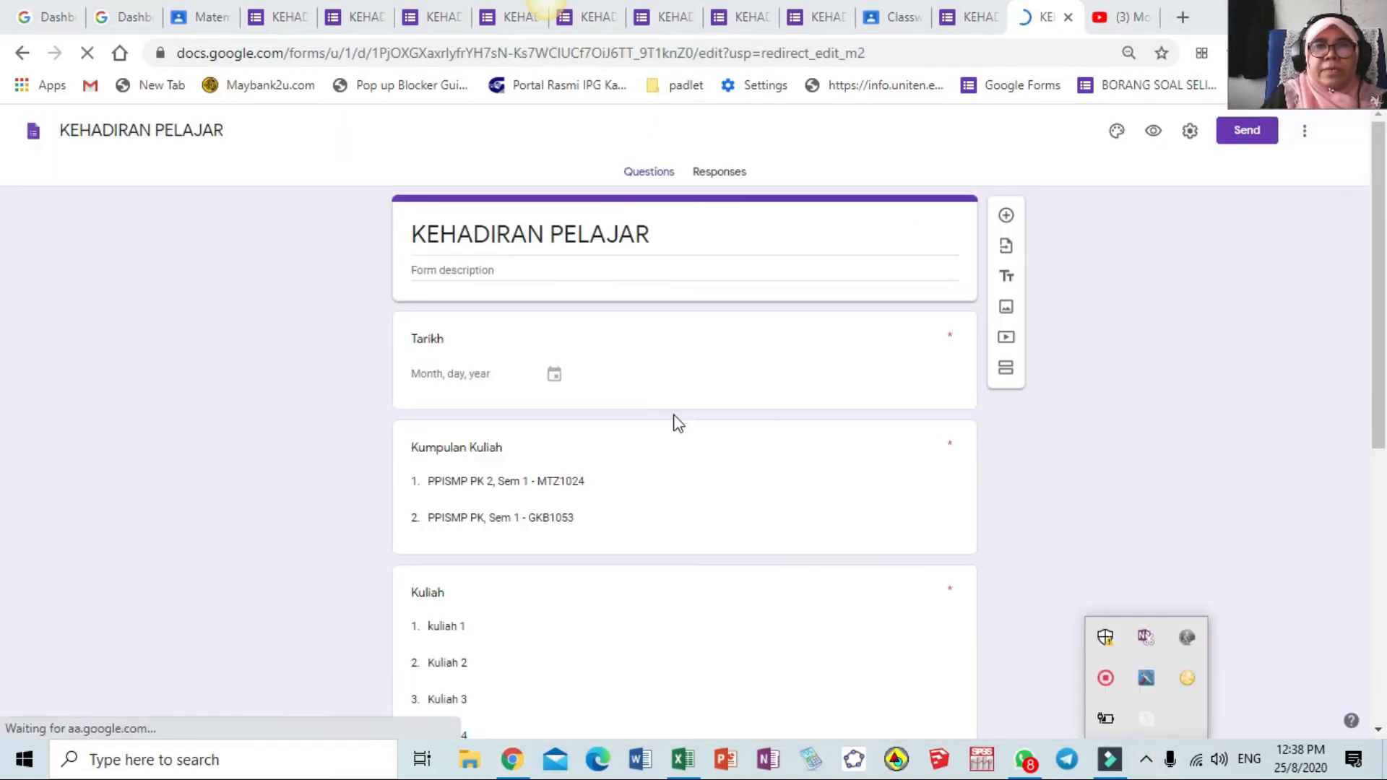
click(712, 176)
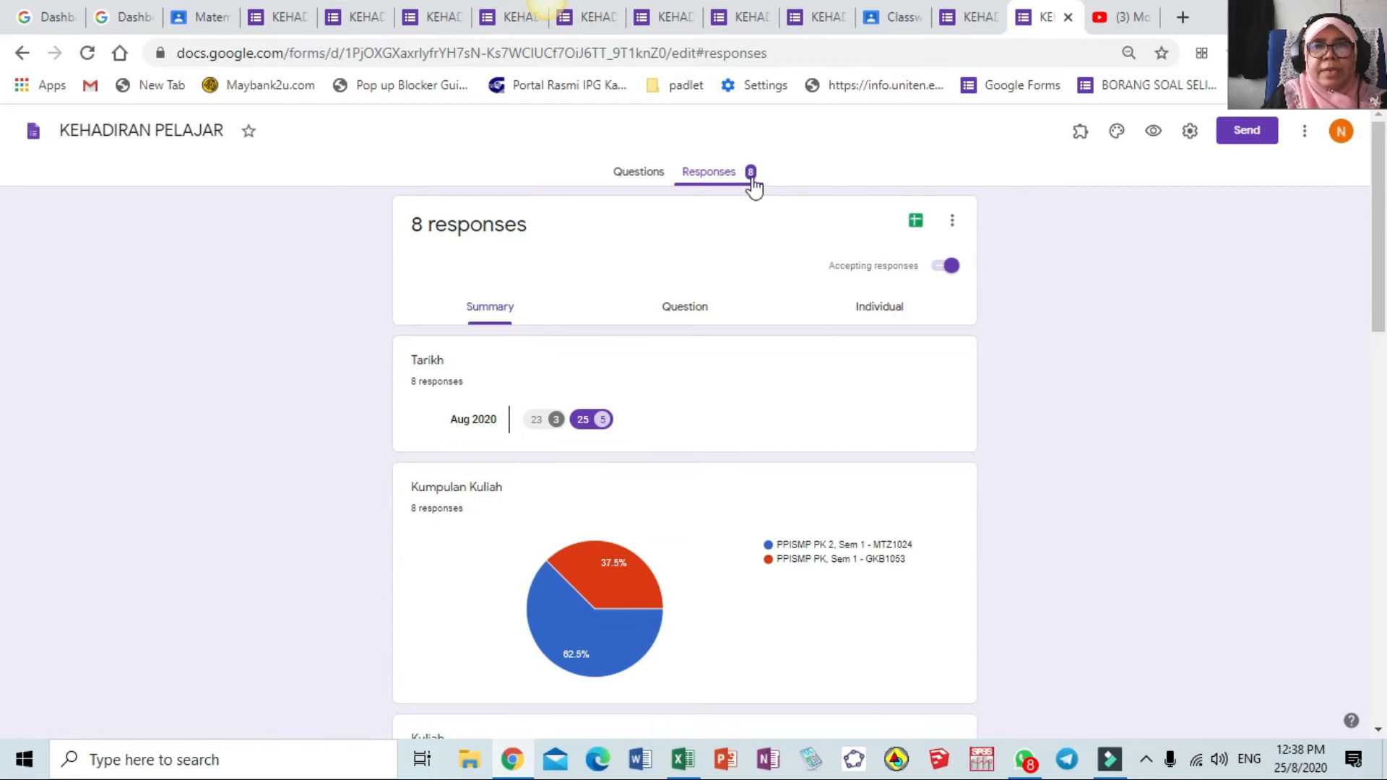
scroll(699, 414, down, 12)
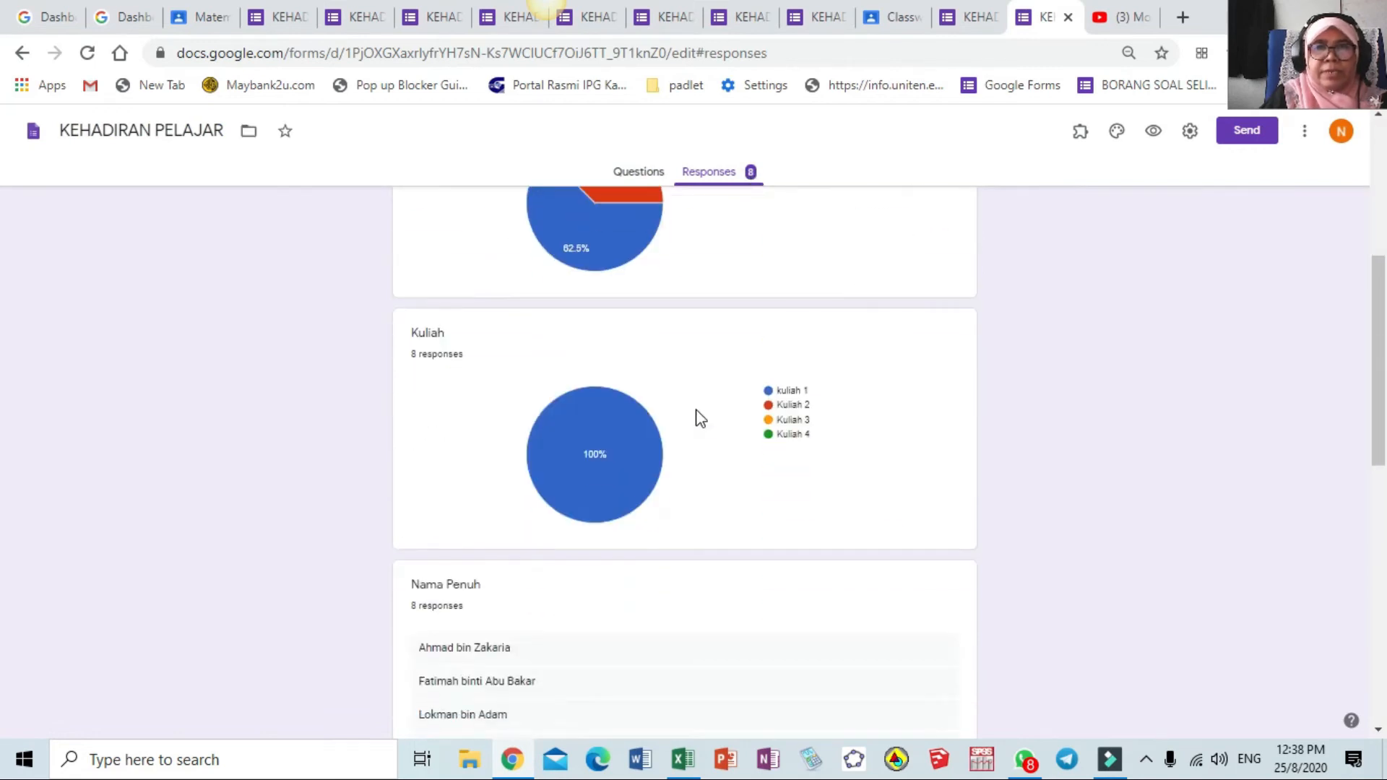
scroll(698, 409, up, 4)
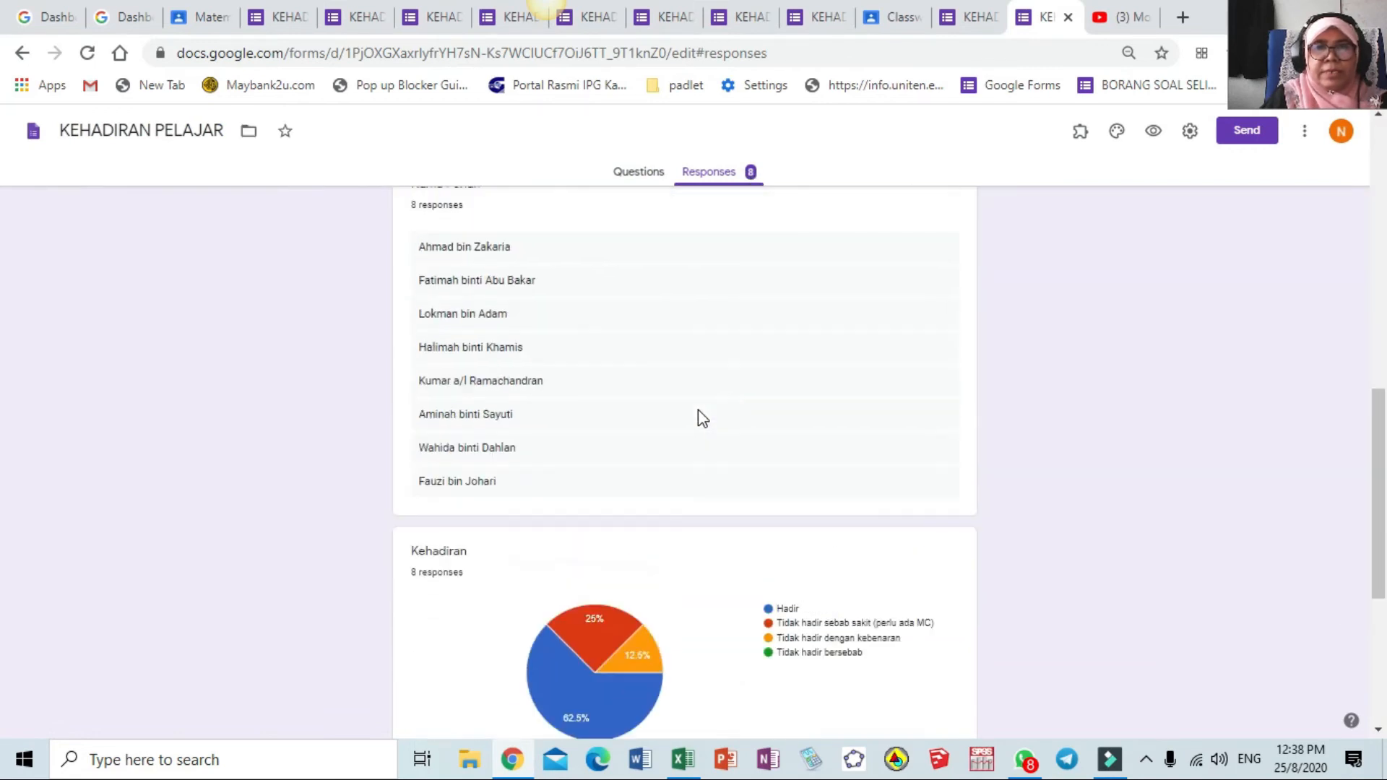
scroll(536, 531, down, 4)
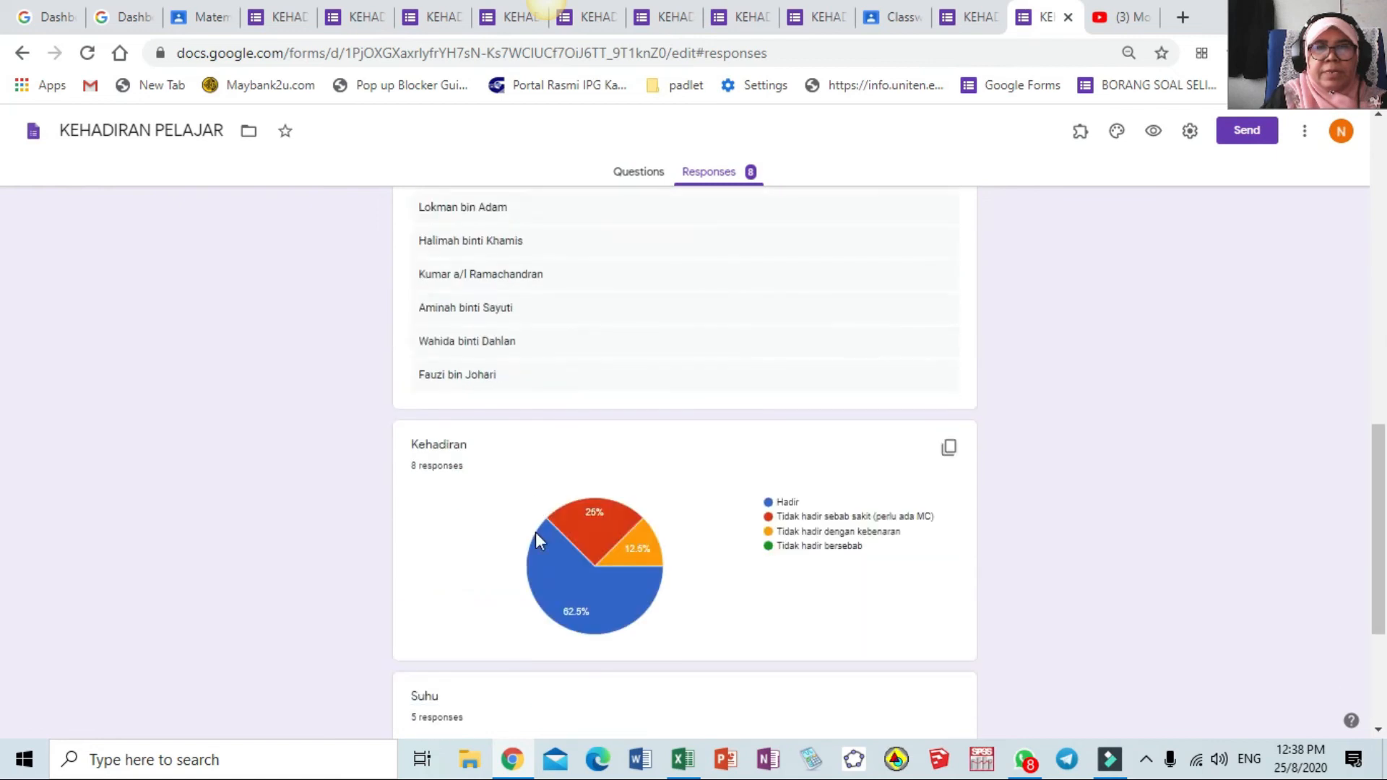
scroll(536, 532, down, 4)
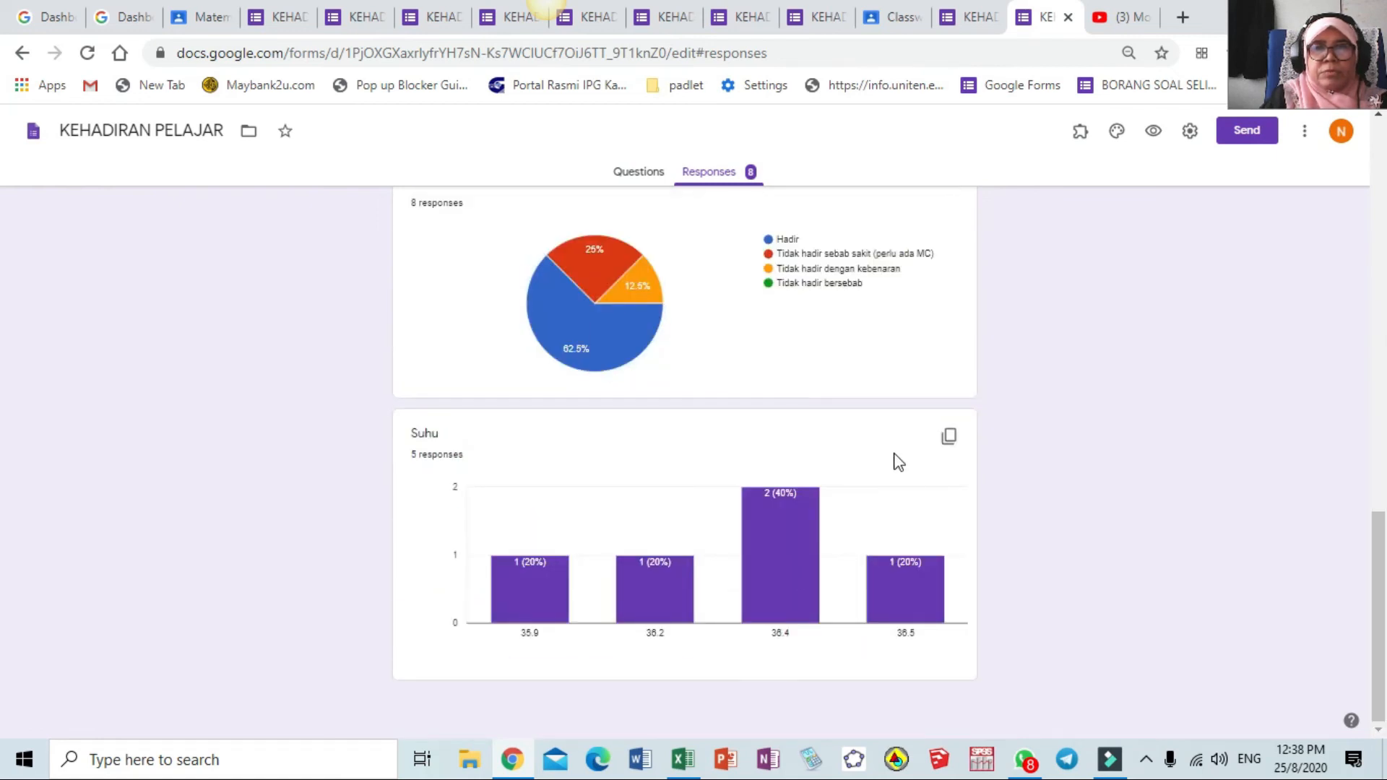
scroll(899, 464, up, 12)
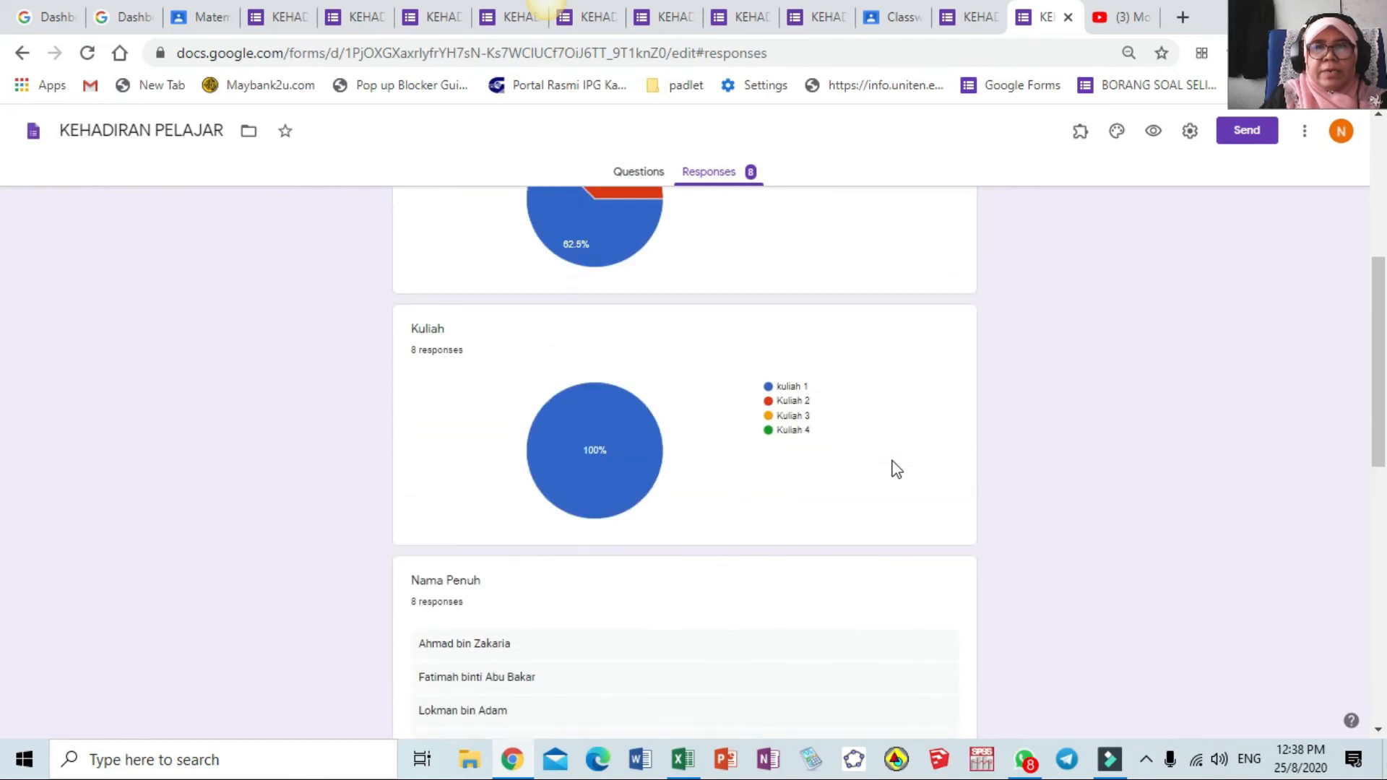
scroll(896, 469, up, 3)
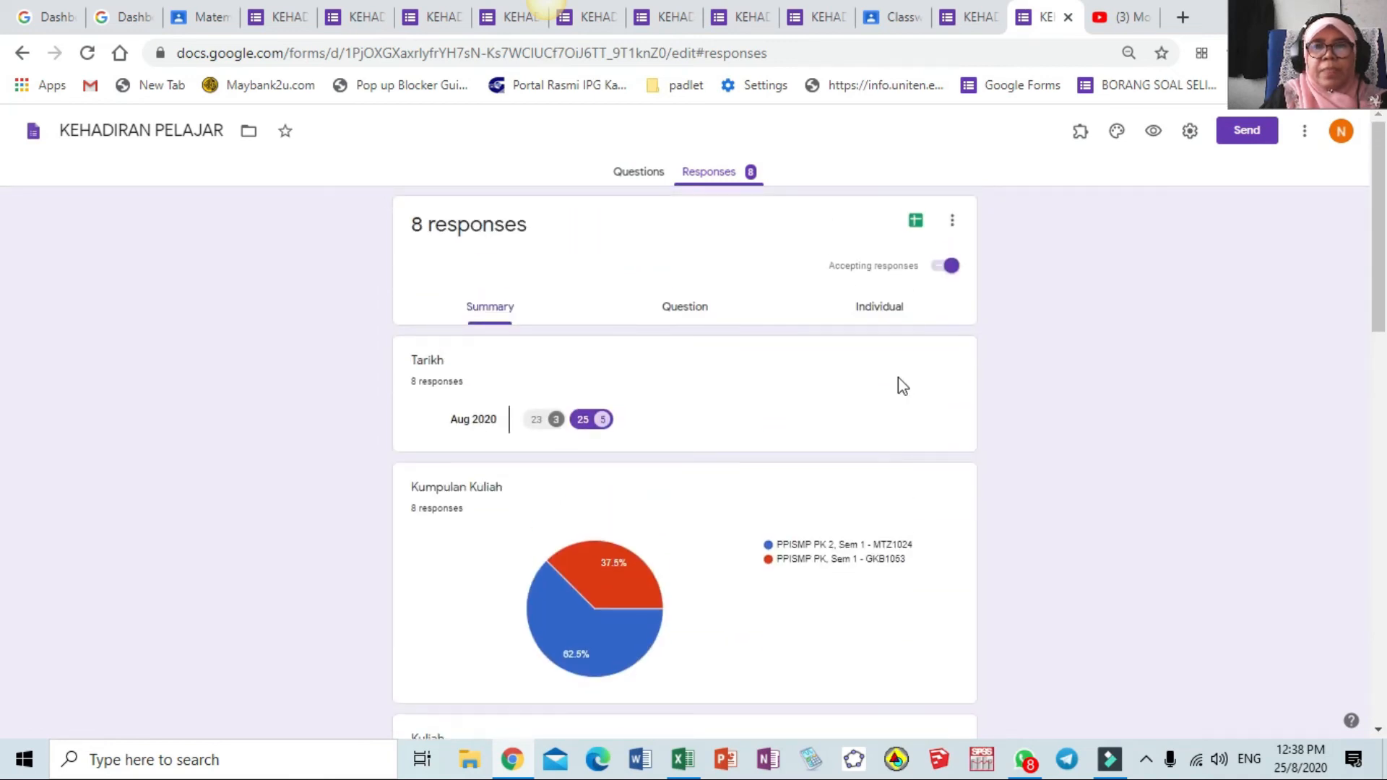
click(692, 311)
click(902, 312)
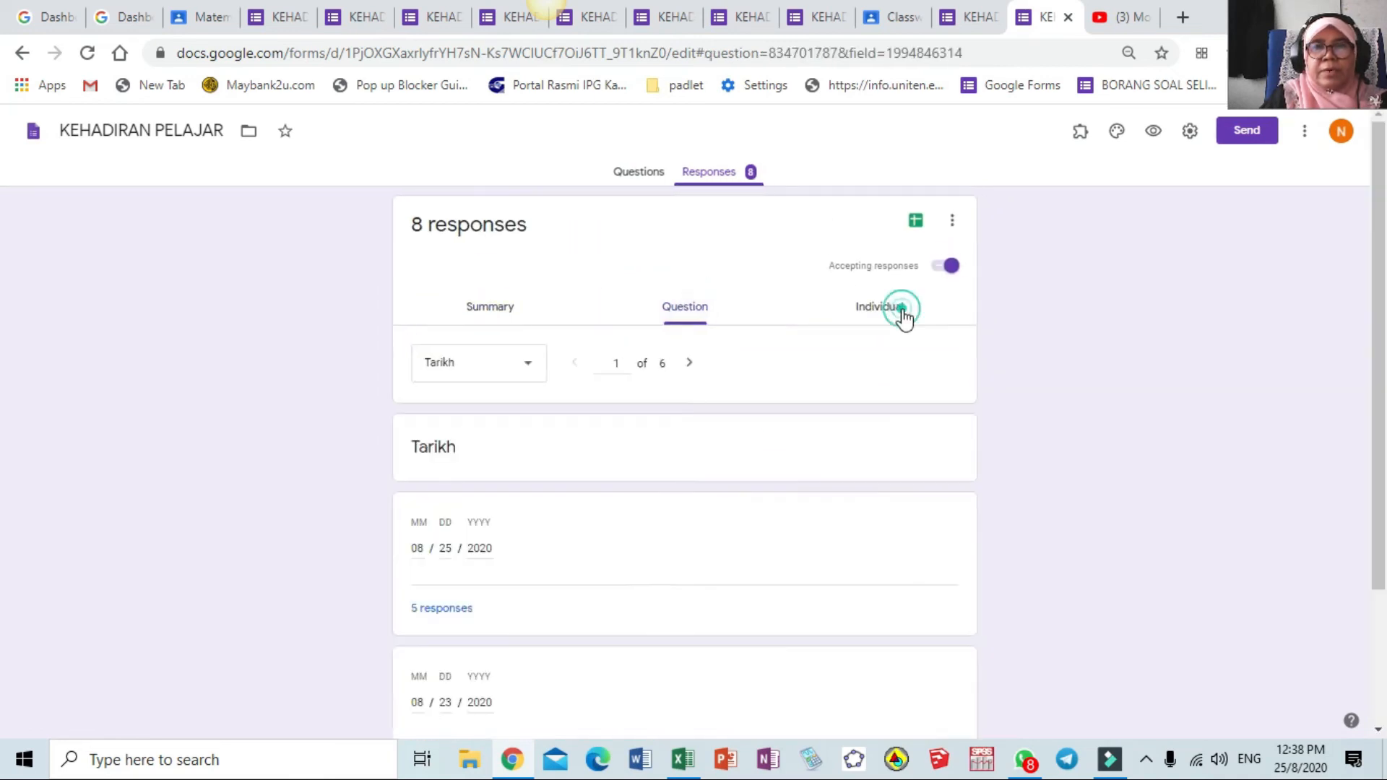
Step to individual response 3 of 8, then choose to send responses to a new spreadsheet
scroll(500, 540, down, 9)
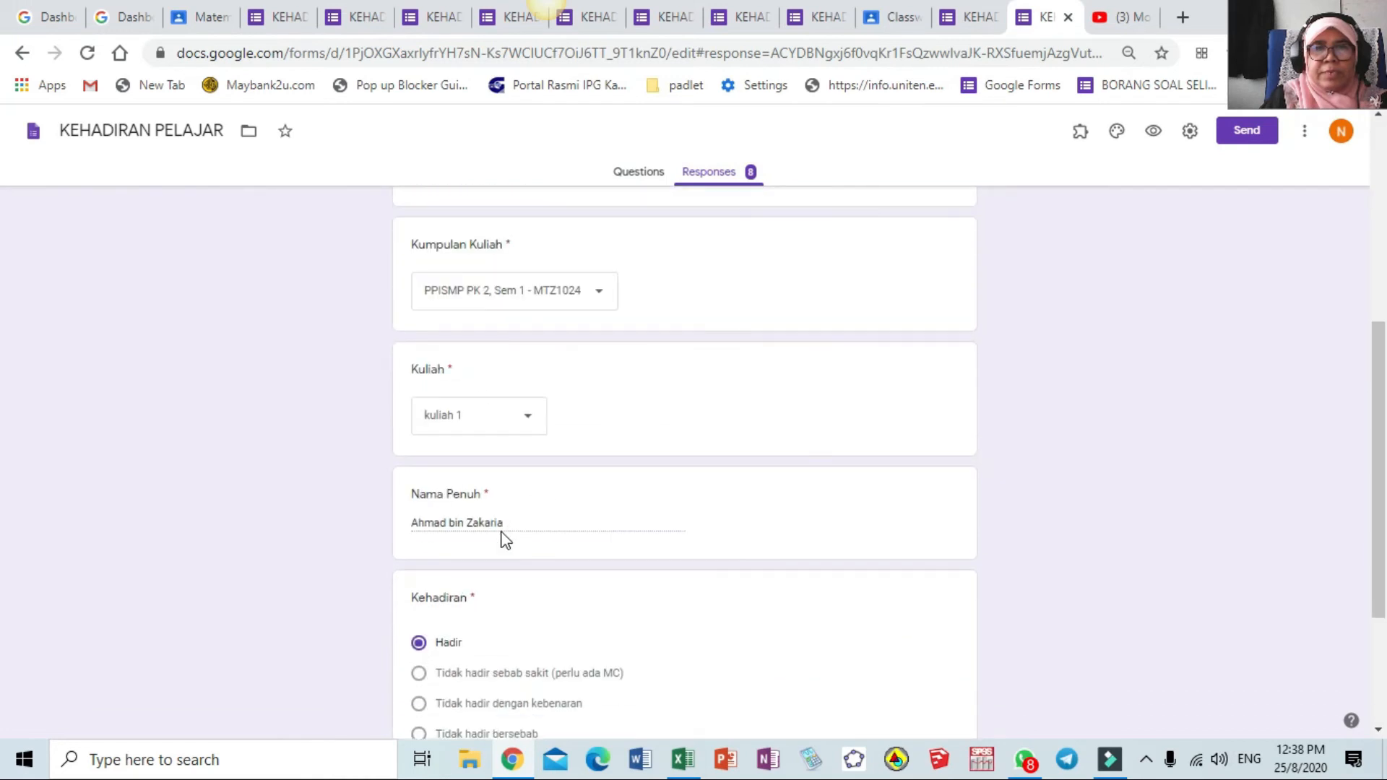
scroll(617, 420, up, 10)
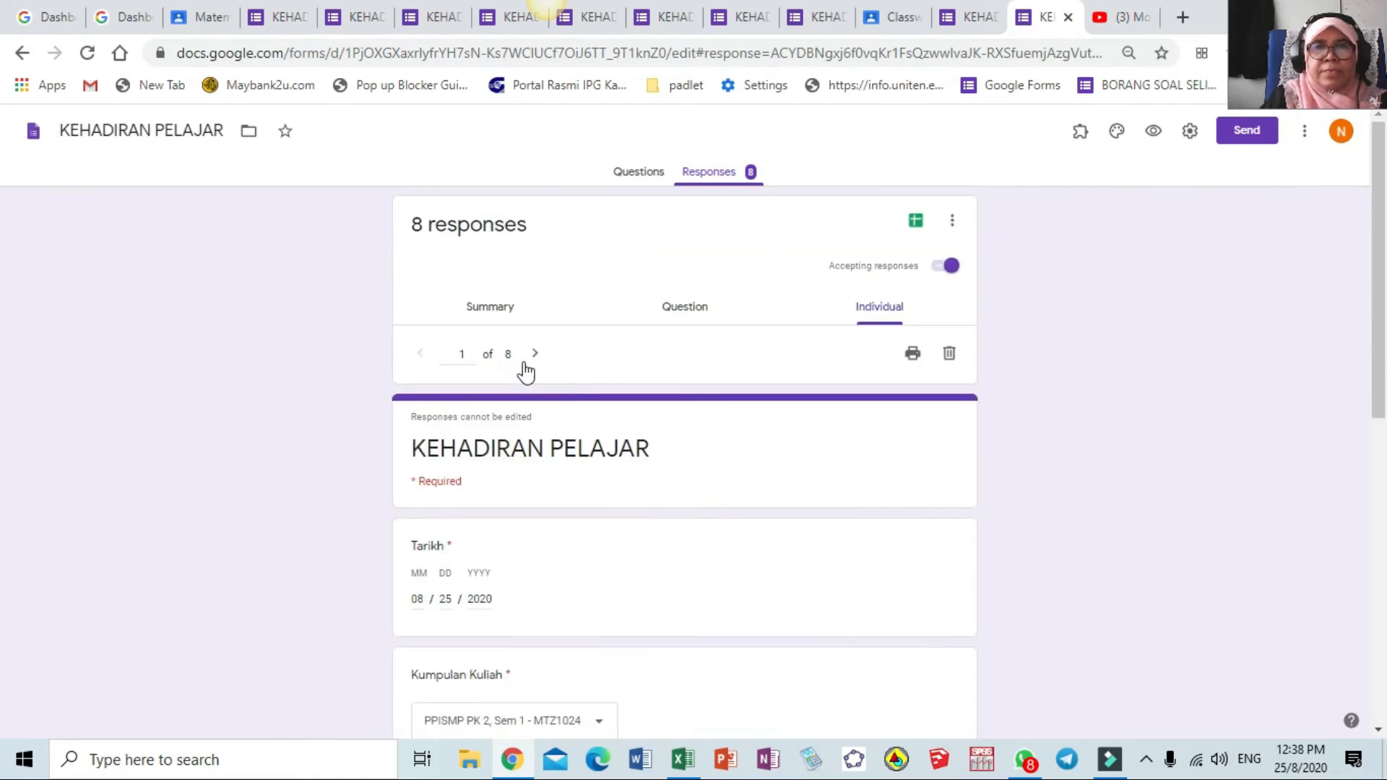
click(537, 354)
click(537, 355)
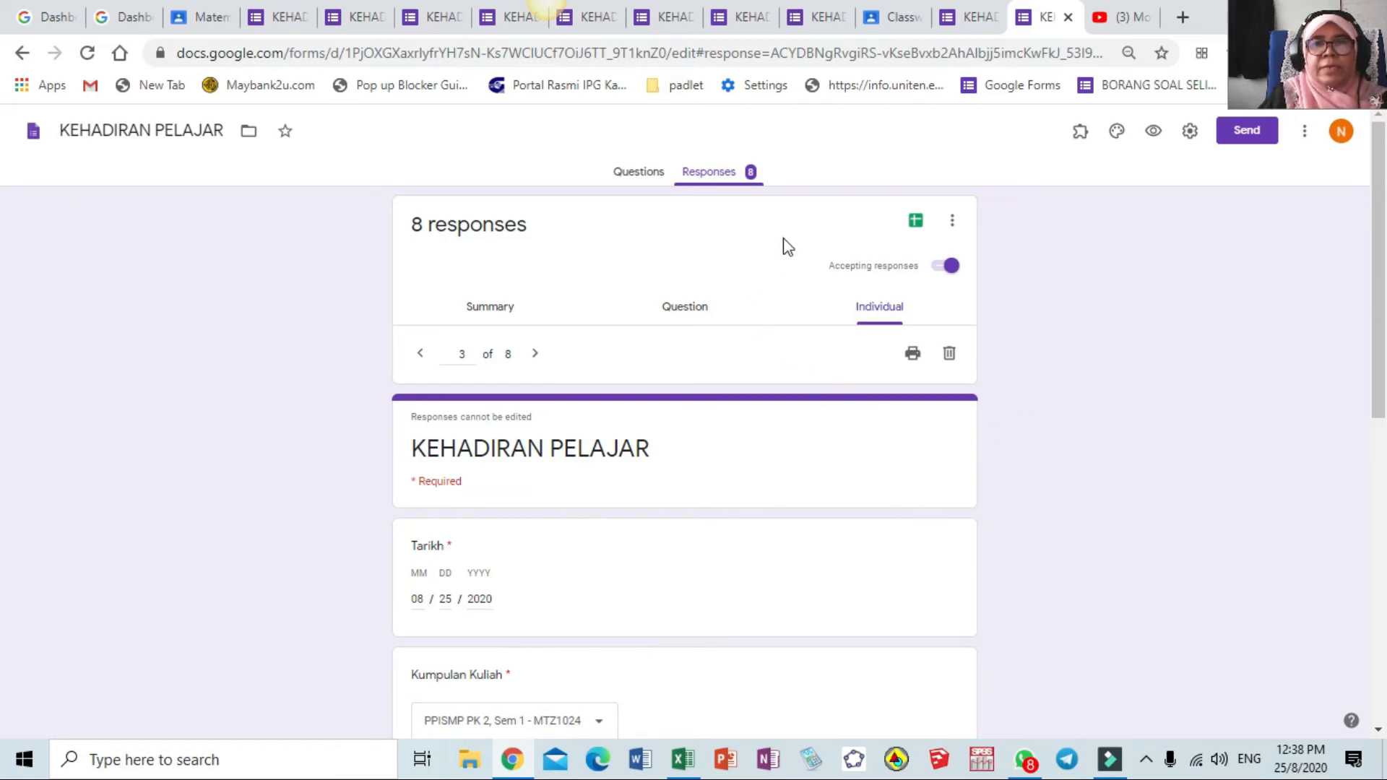
click(916, 221)
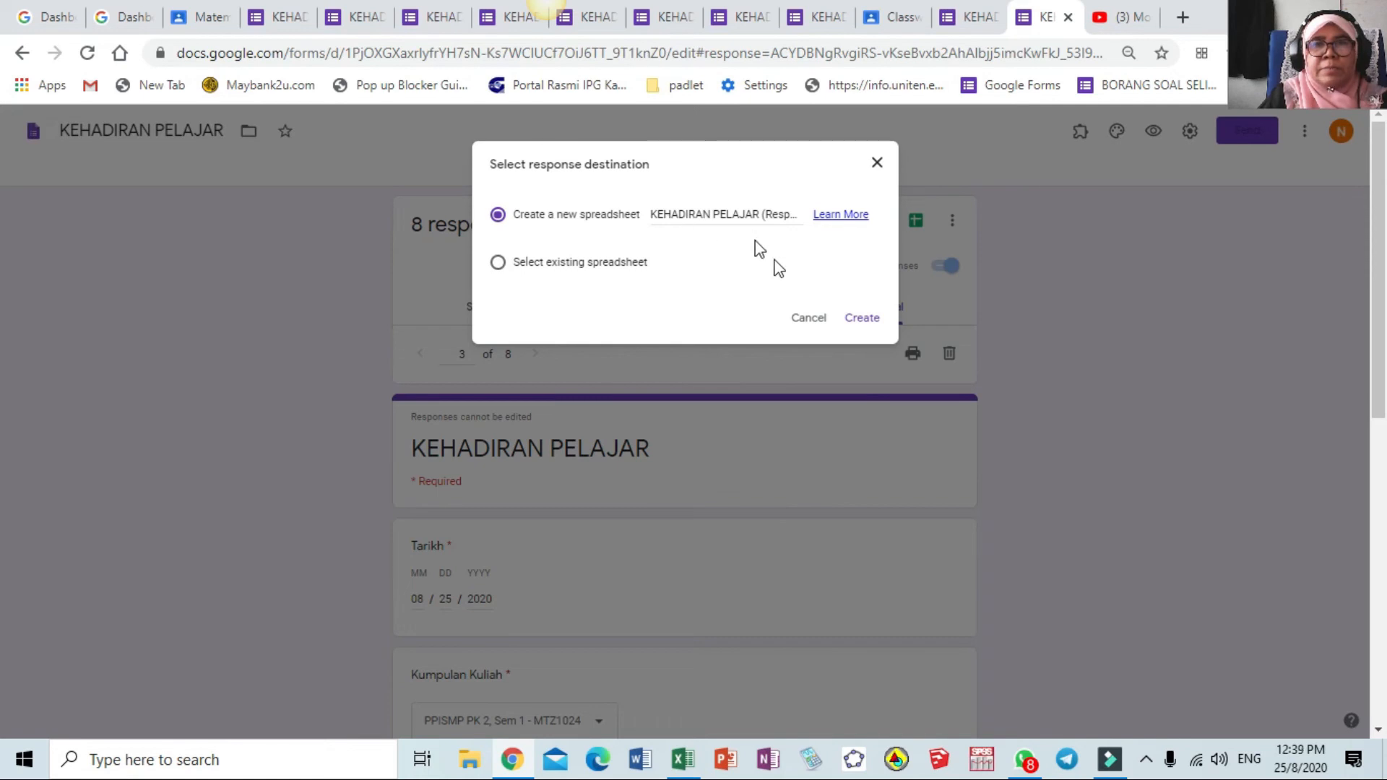
Create the linked 'KEHADIRAN PELAJAR (Responses)' spreadsheet listing all 8 submissions
click(864, 320)
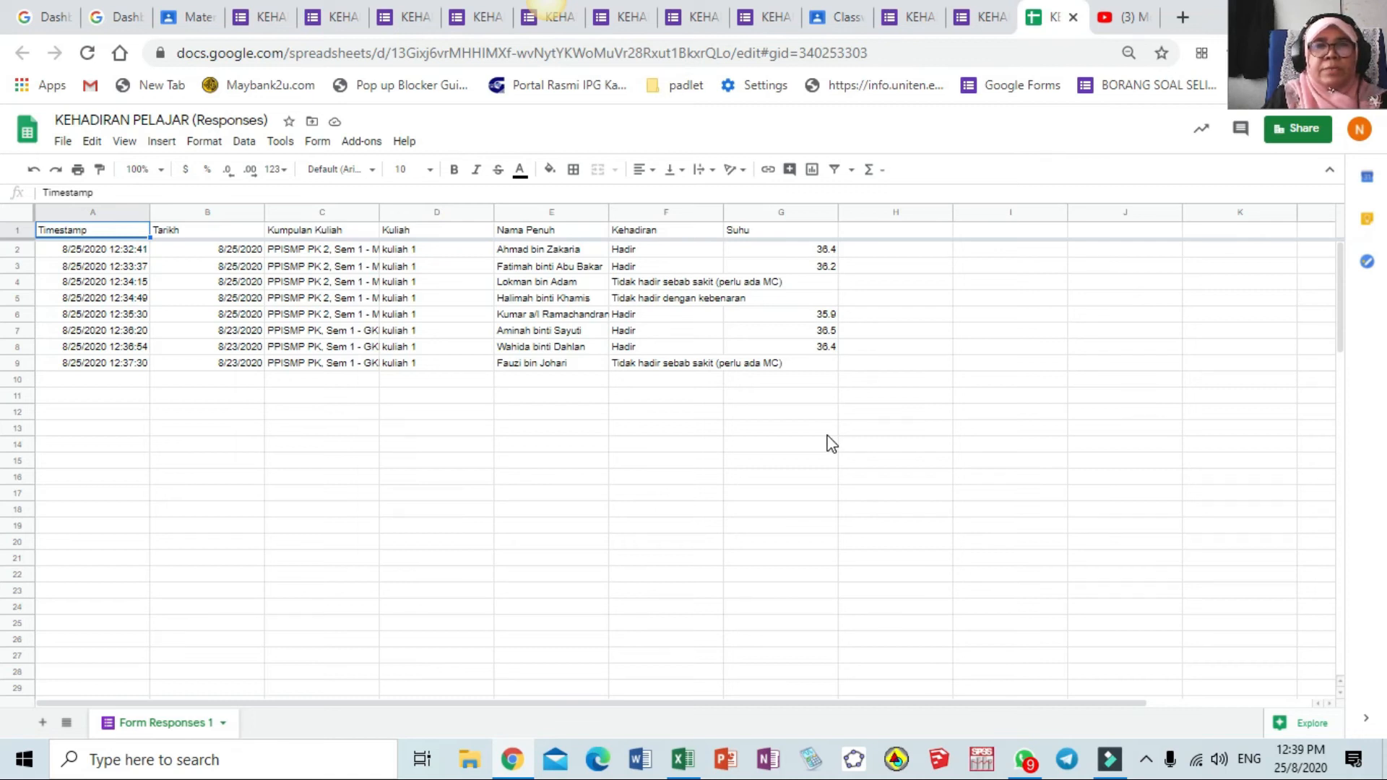
click(64, 143)
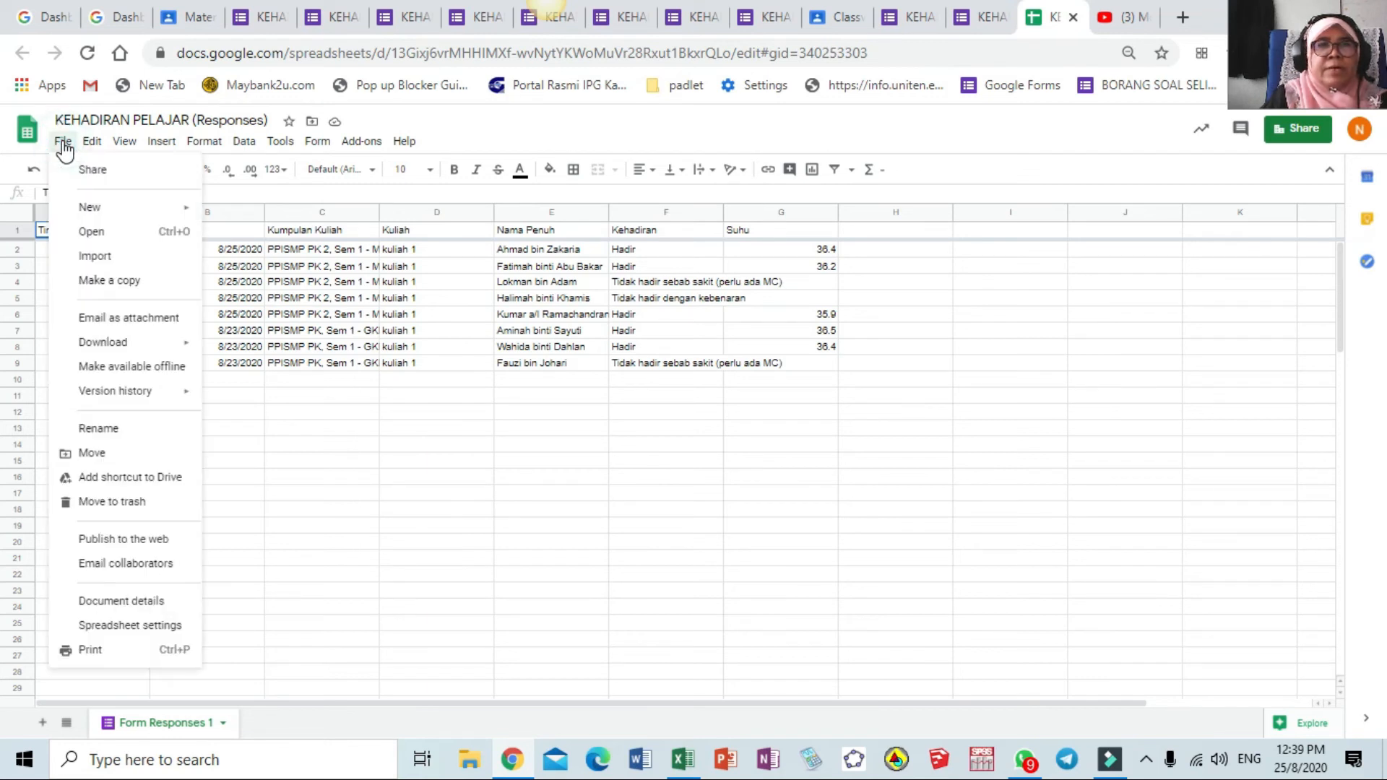
Download the sheet as Microsoft Excel (.xlsx) to the Desktop as 'KEHADIRAN PELAJAR (Responses) (1)'
mouse_move(126, 342)
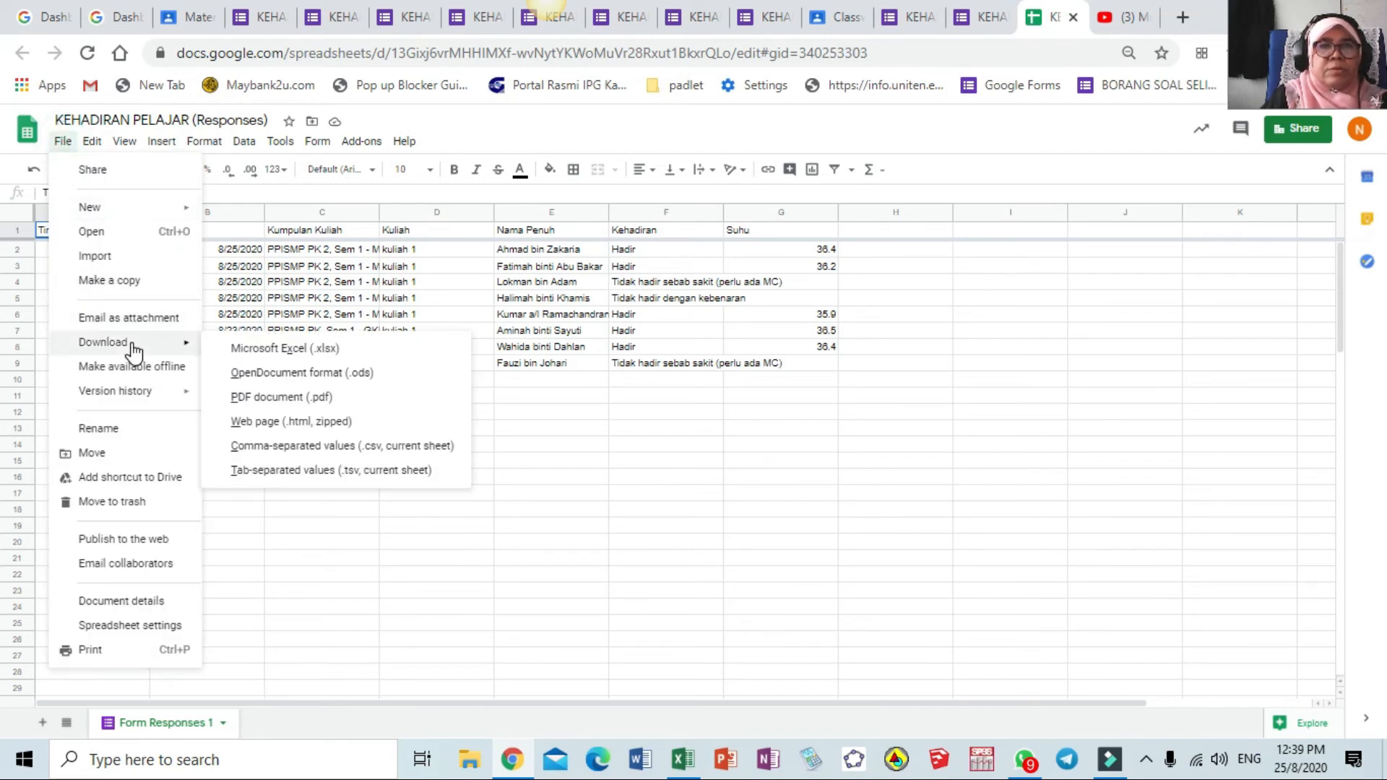
click(277, 350)
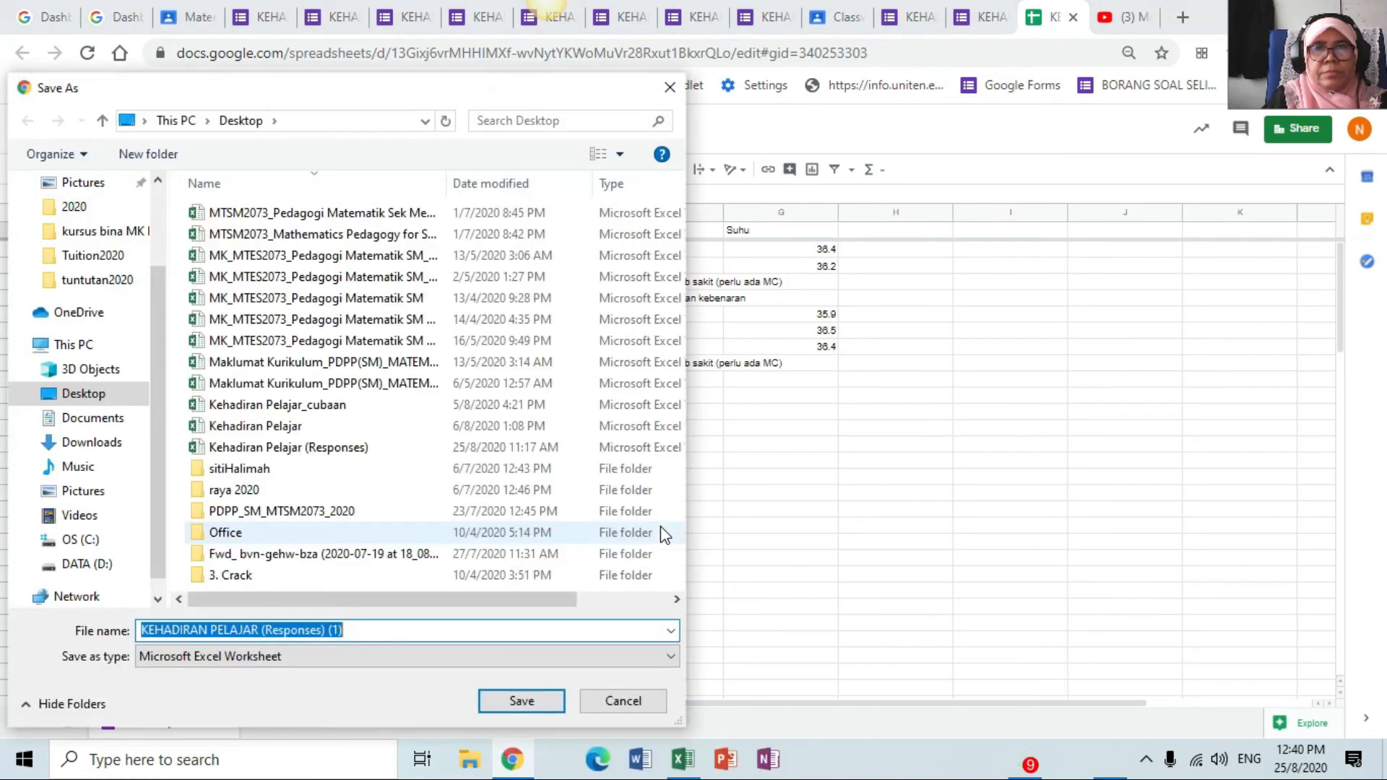
scroll(150, 449, up, 5)
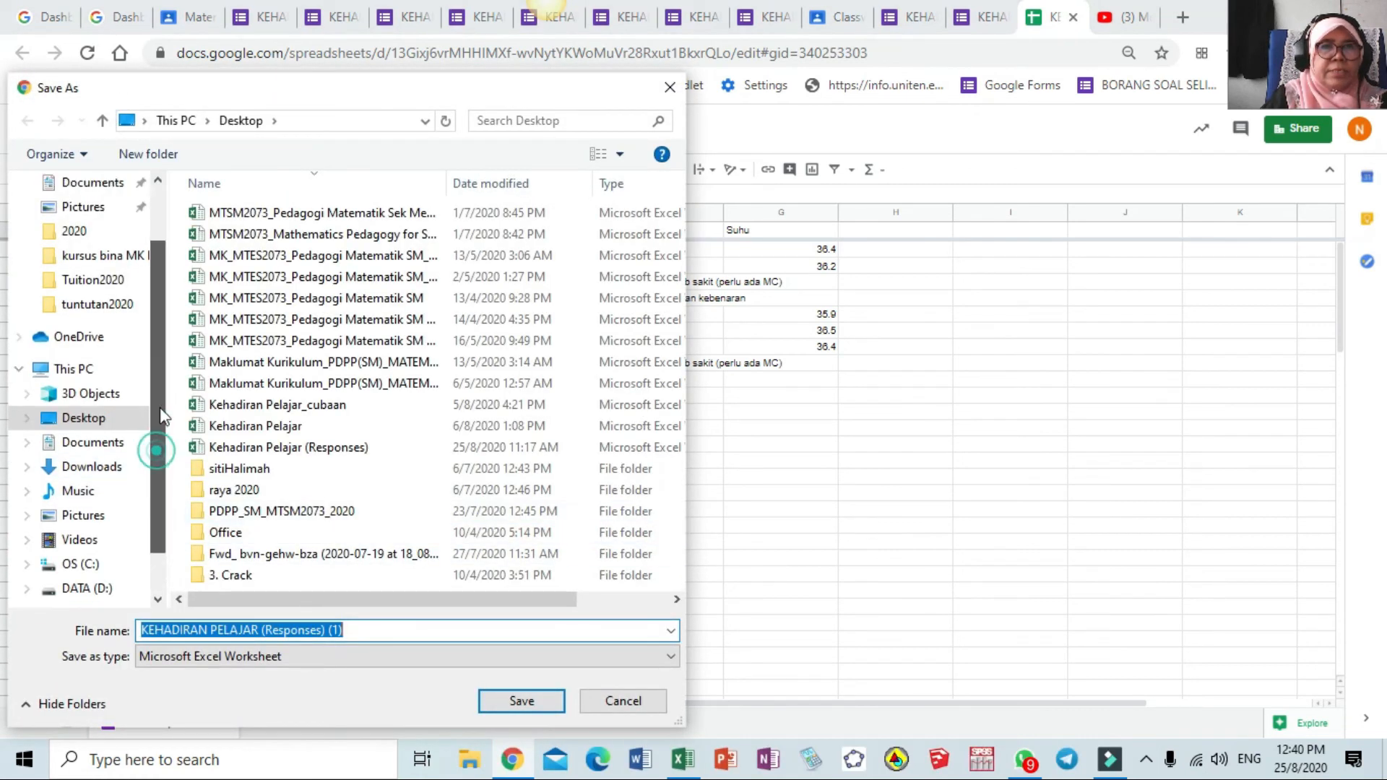
click(90, 227)
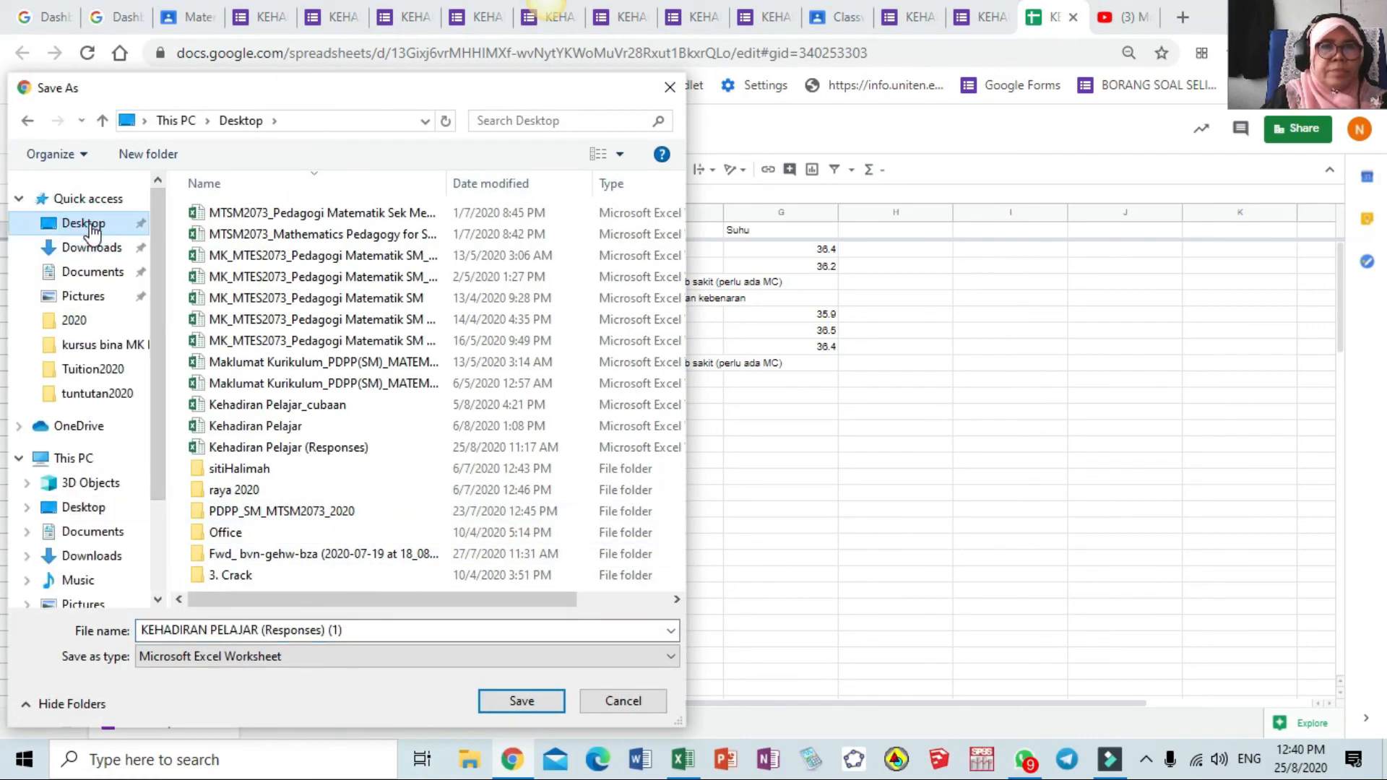
click(533, 702)
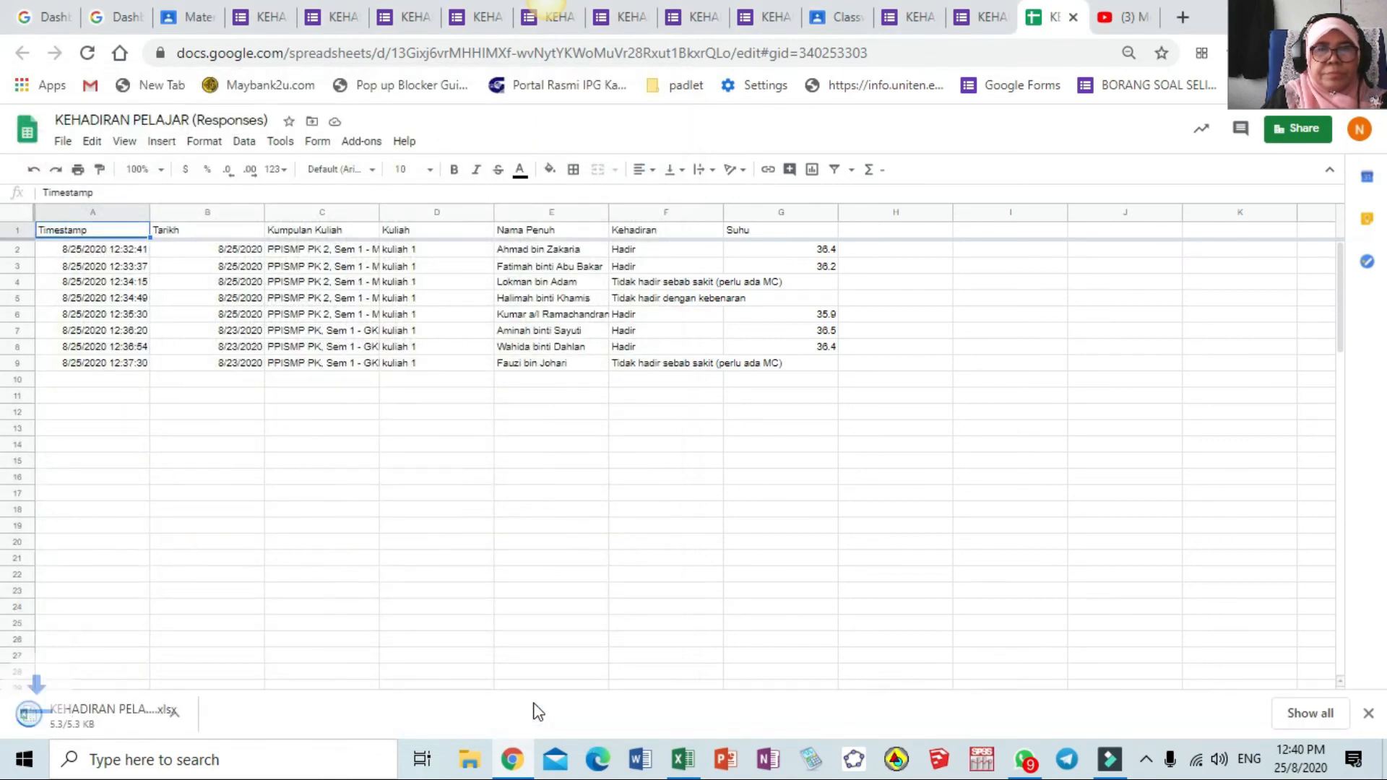
Open the downloaded workbook in Excel, enable editing, and widen column C for full course codes
click(81, 717)
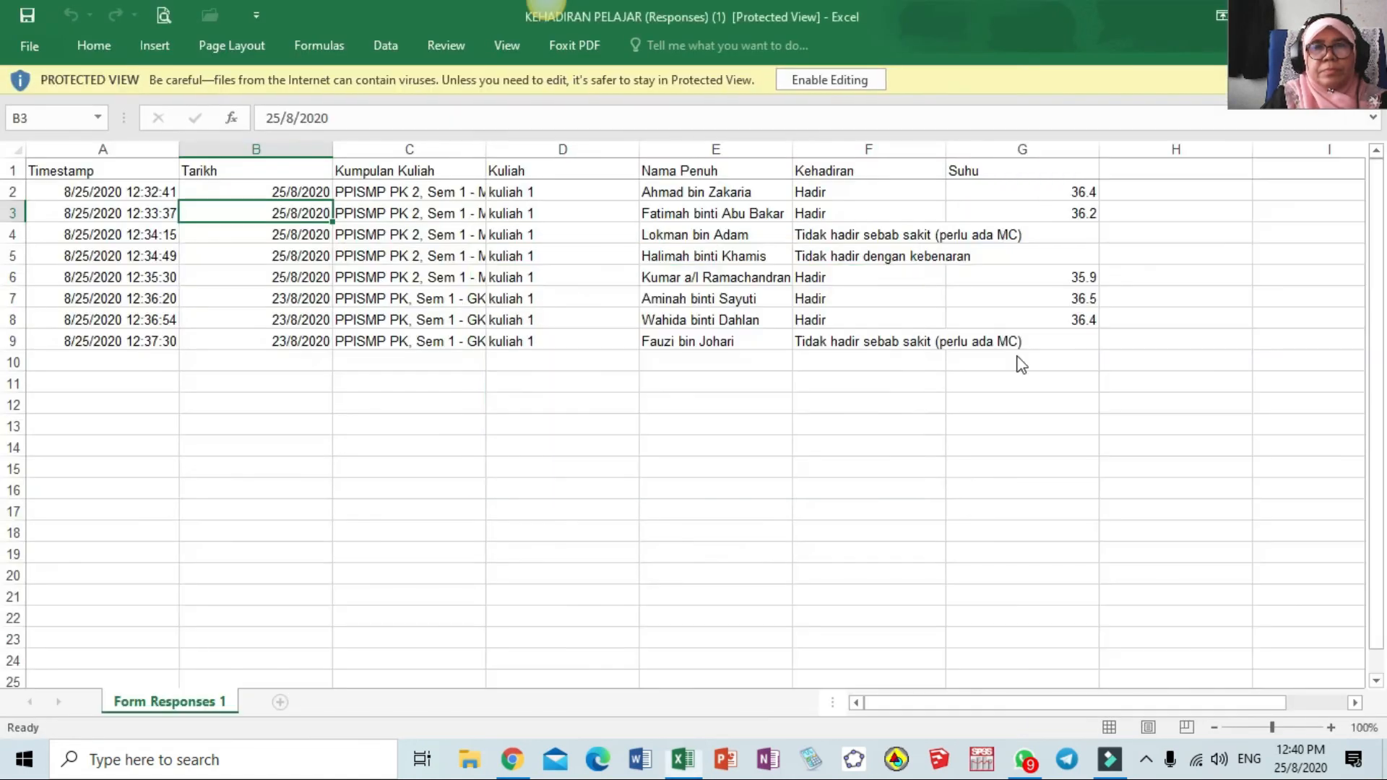
click(838, 80)
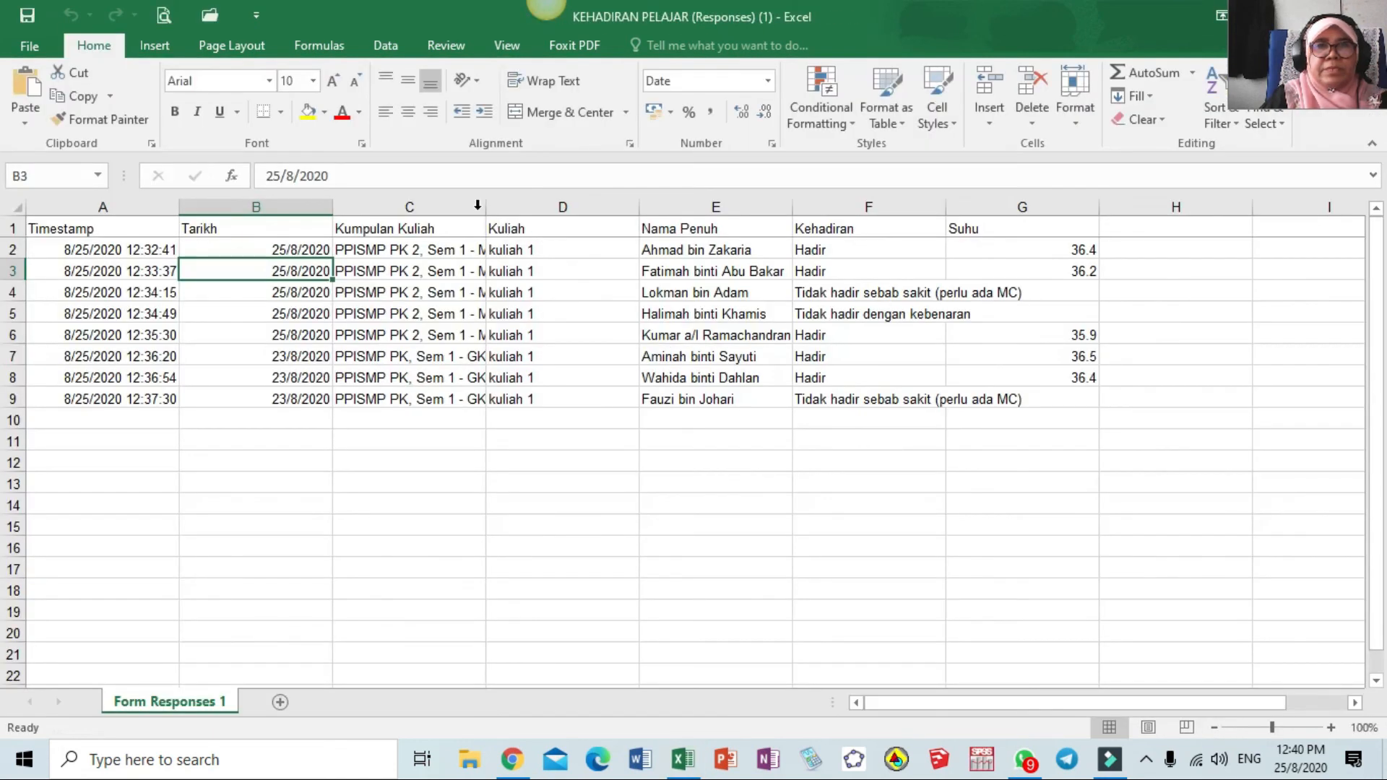
drag(485, 206, 551, 207)
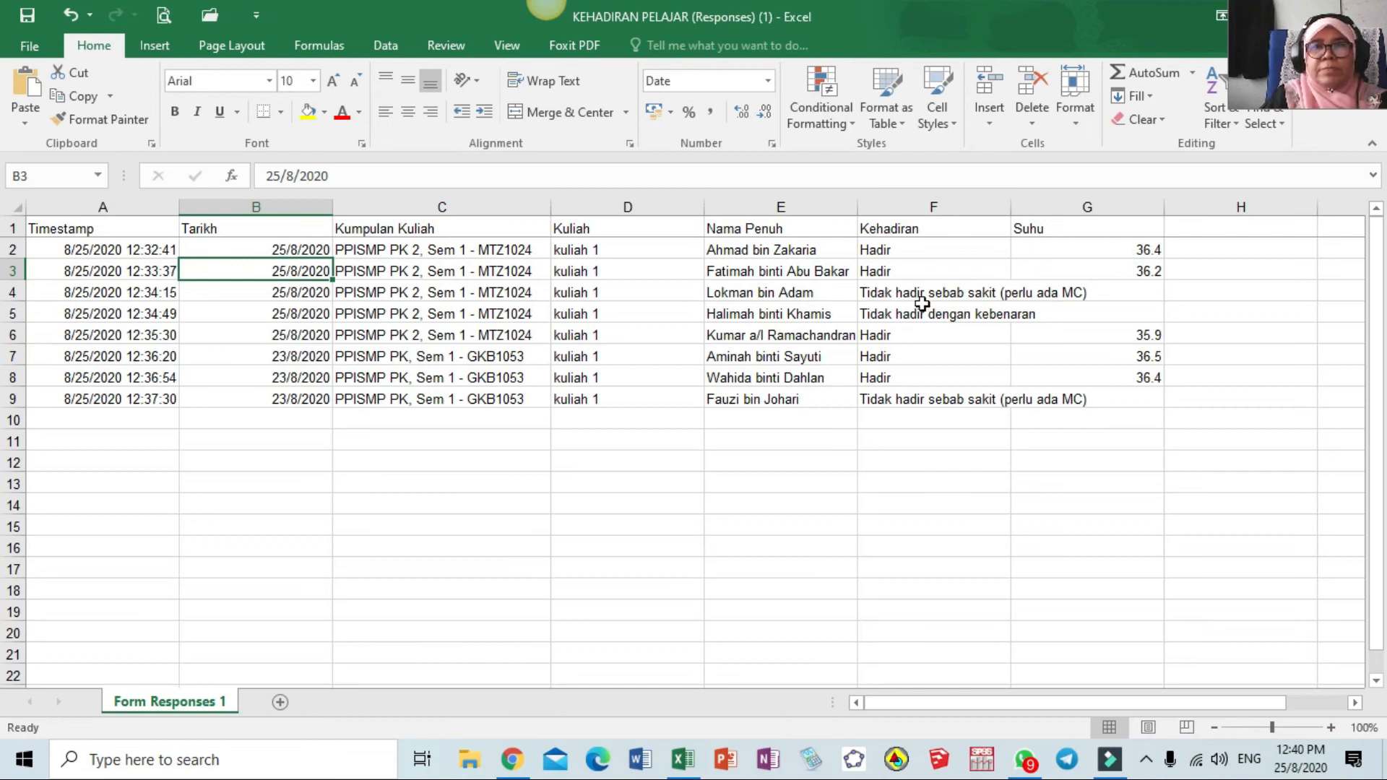
Wrap the absence note in F4, make row 4 taller, and widen column F
drag(1011, 208, 965, 208)
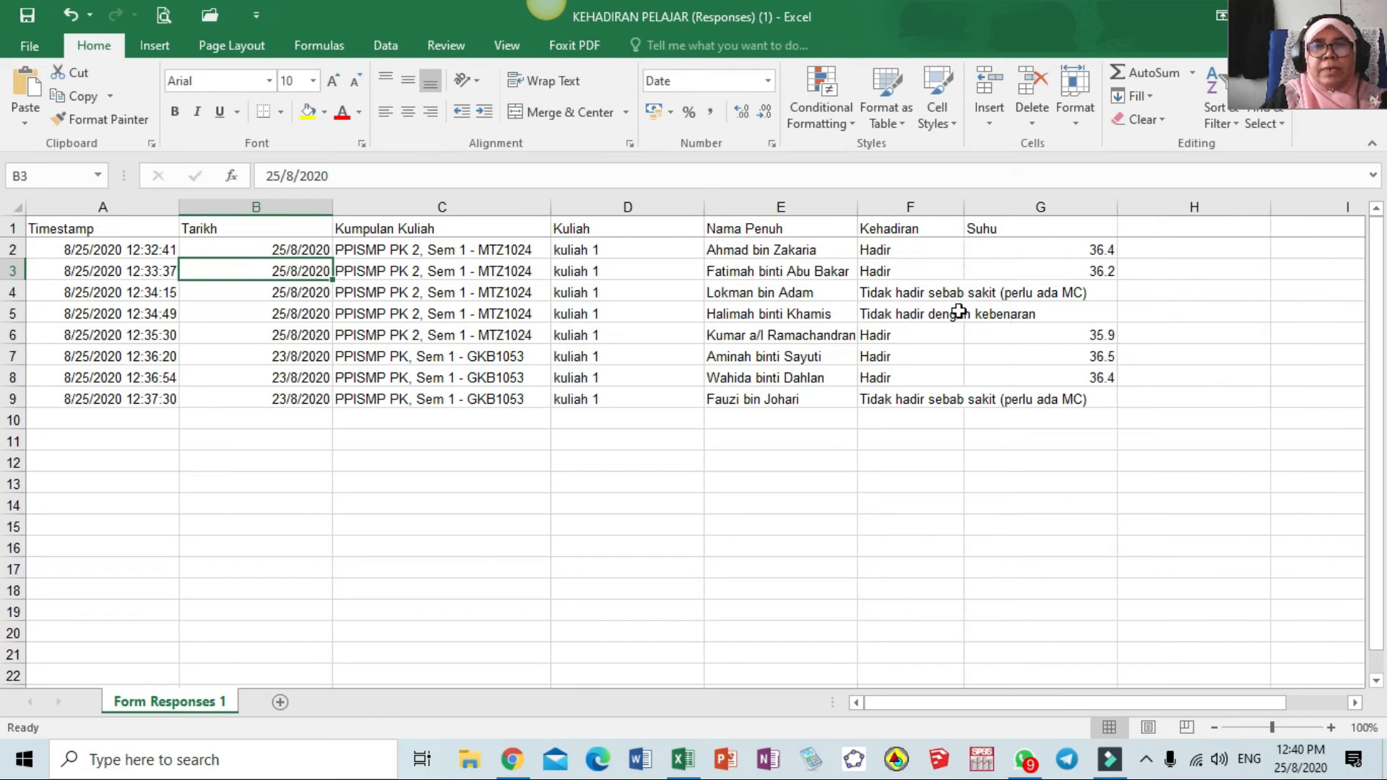
click(925, 292)
click(547, 81)
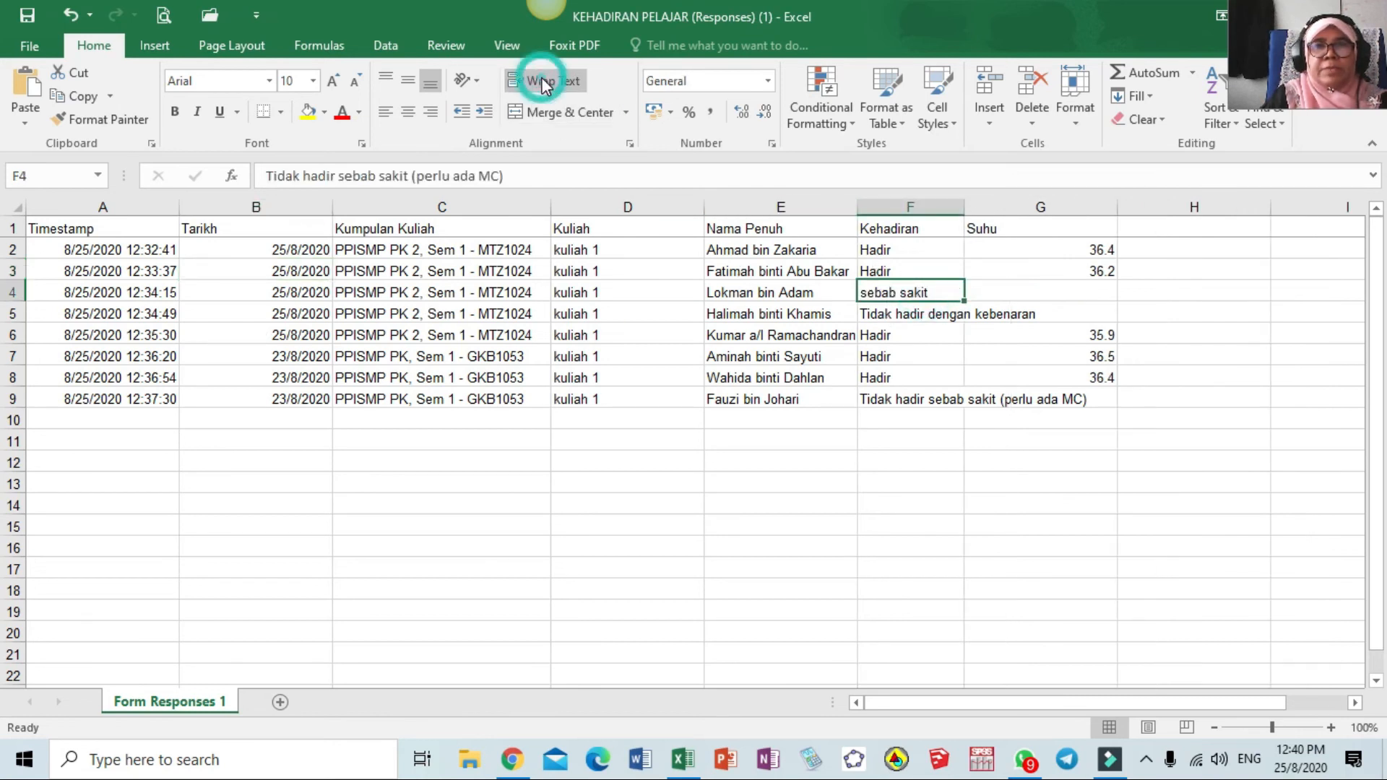
drag(15, 303, 15, 340)
drag(963, 207, 1025, 206)
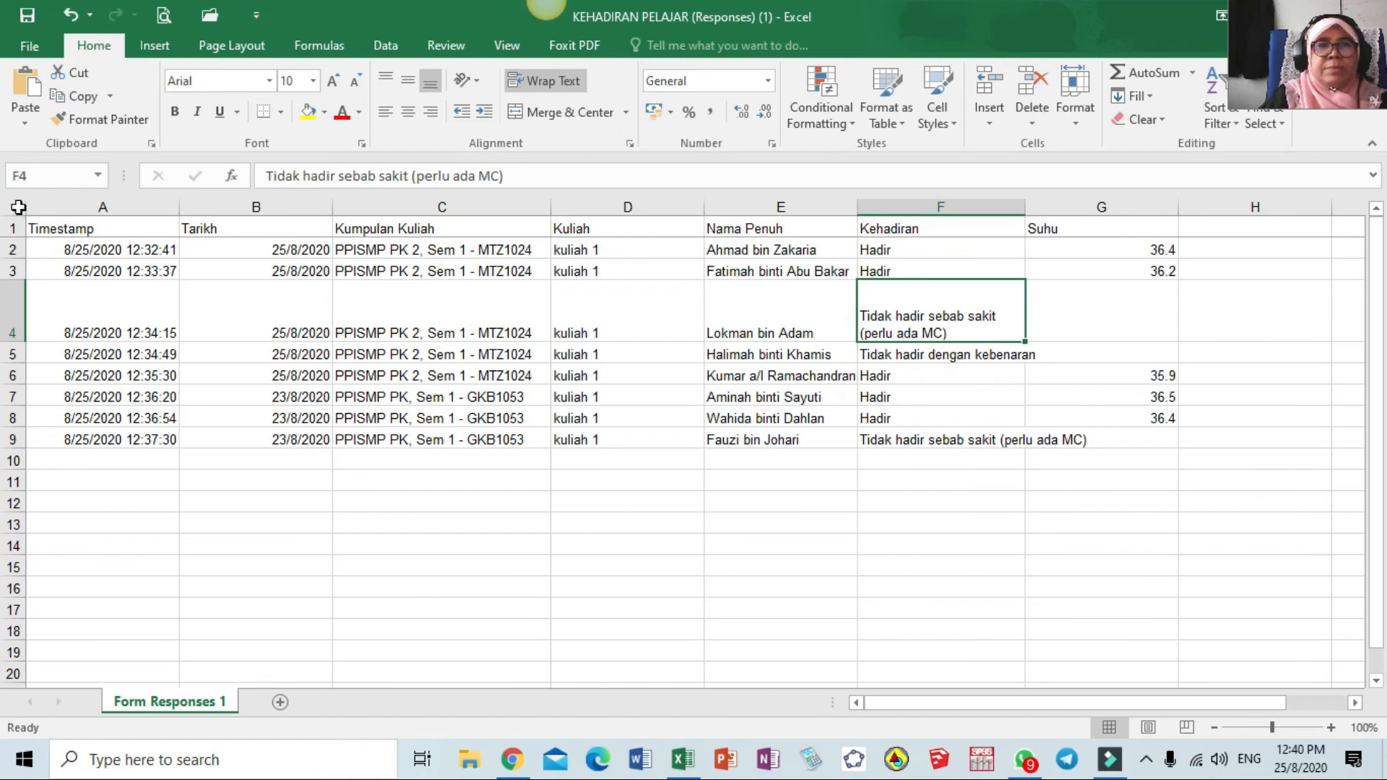
click(101, 247)
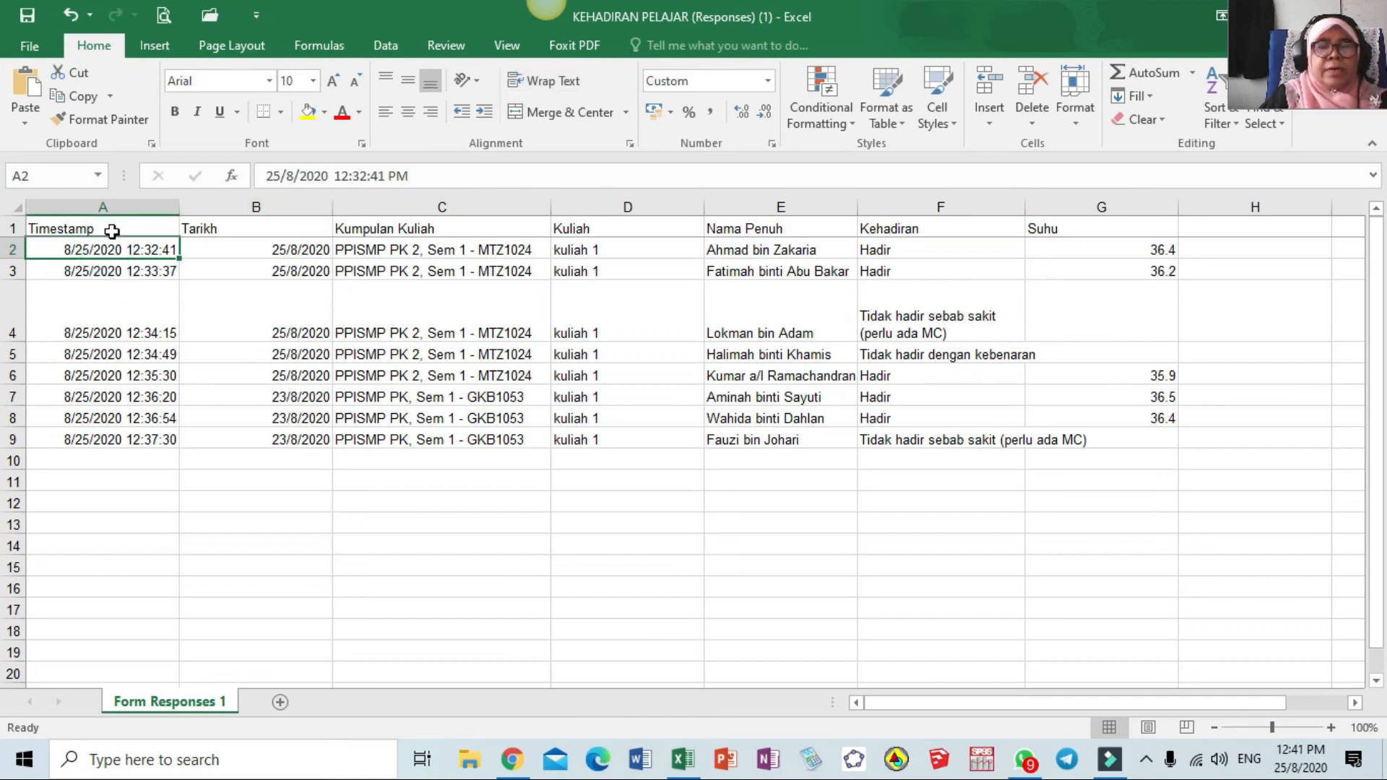
Centre all sheet contents both vertically and horizontally
click(13, 206)
click(408, 80)
click(408, 111)
click(627, 447)
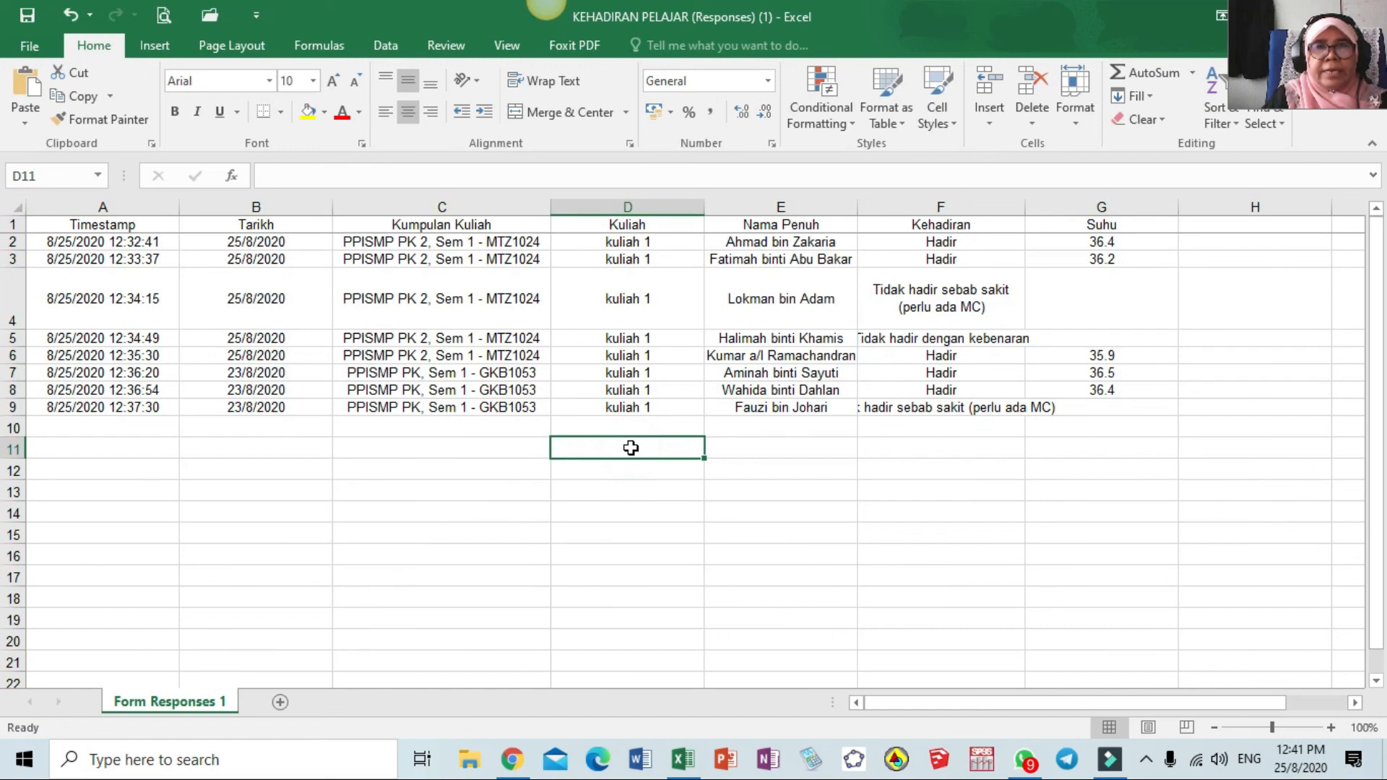
Make the row 1 headers, Timestamp to Suhu, bold
click(14, 225)
click(175, 112)
click(697, 488)
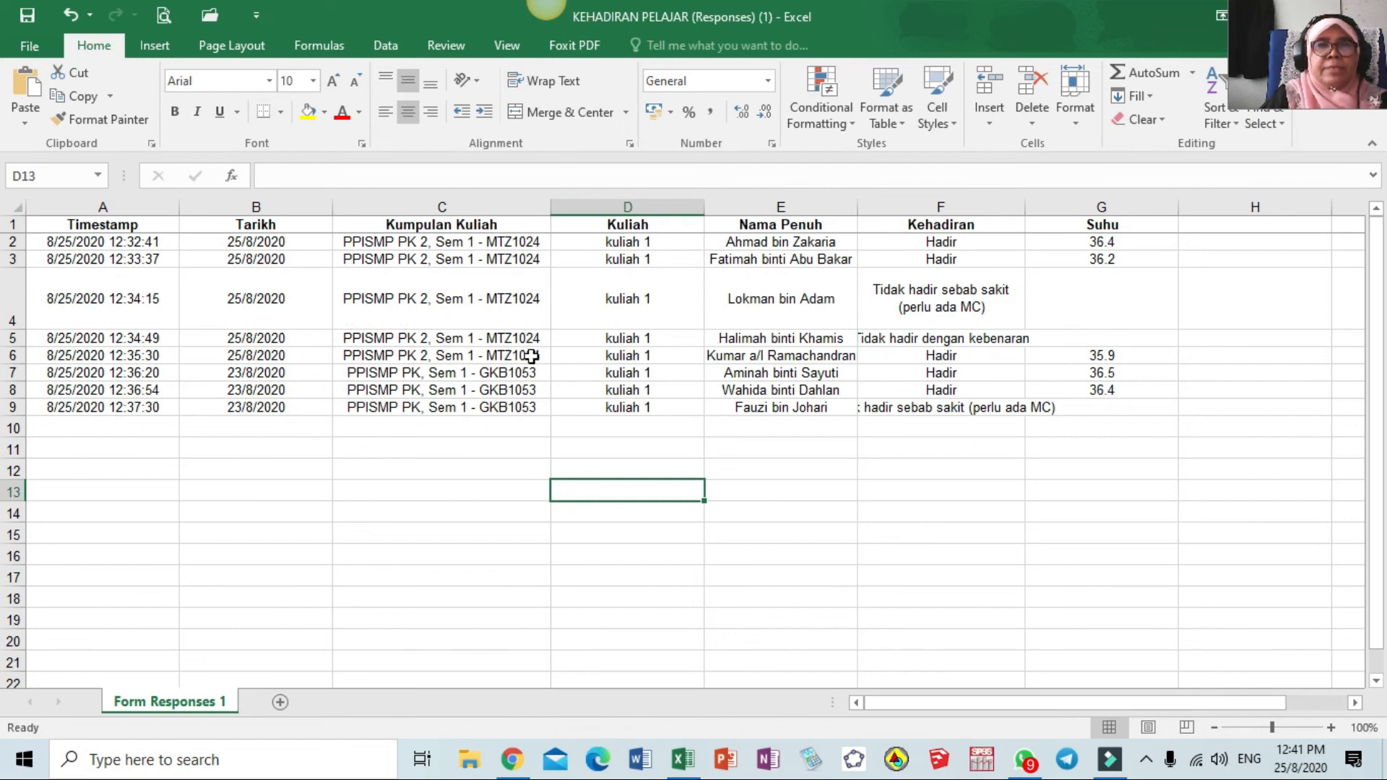
click(492, 205)
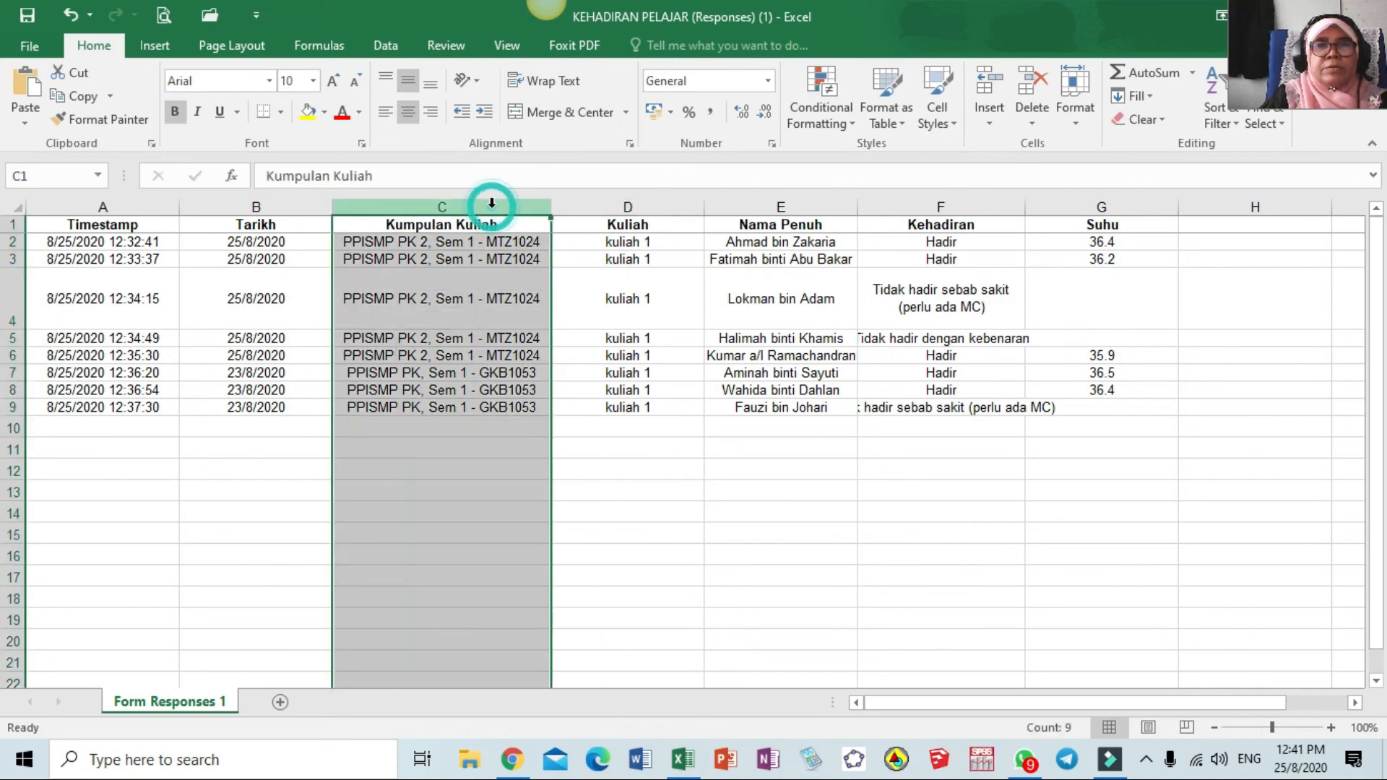
click(506, 46)
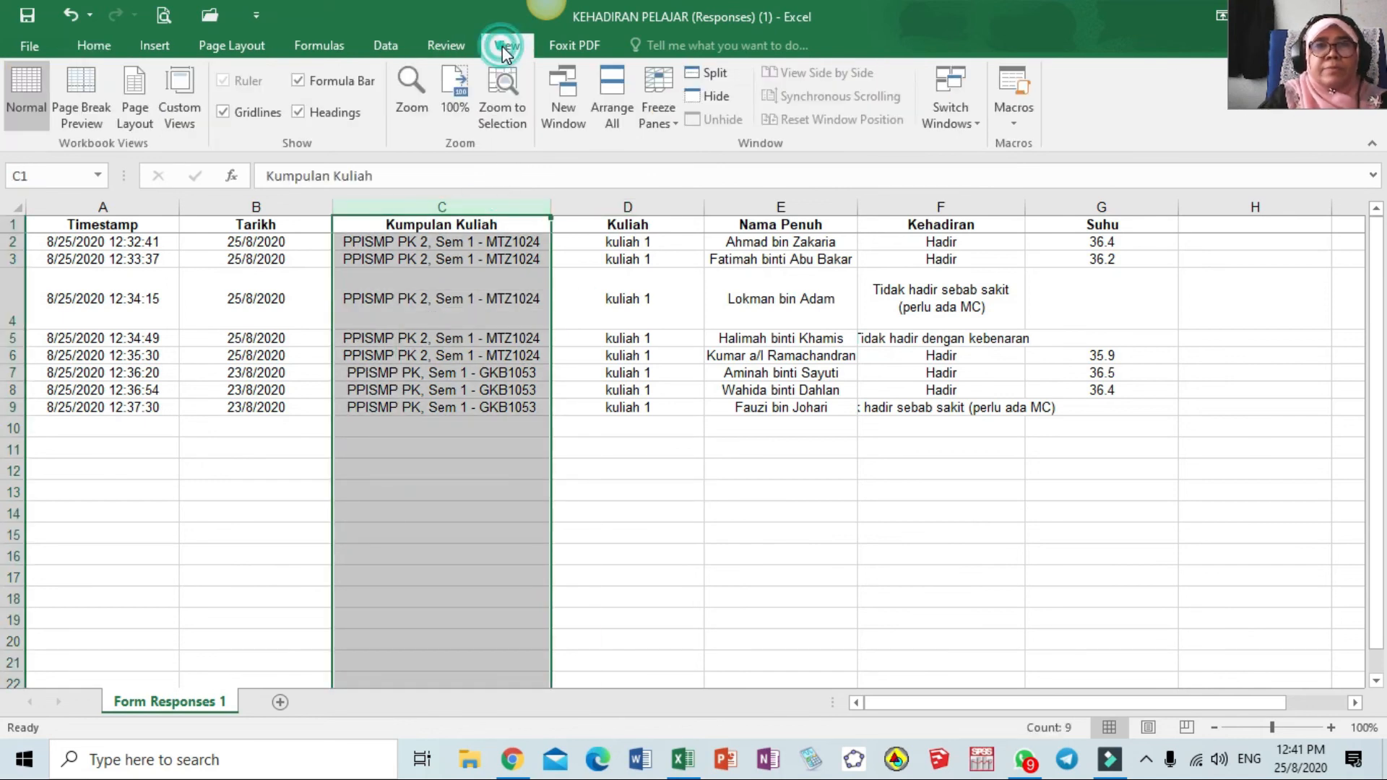
Filter the Kumpulan Kuliah column to show only MTZ1024 rows, excluding GKB1053
click(385, 46)
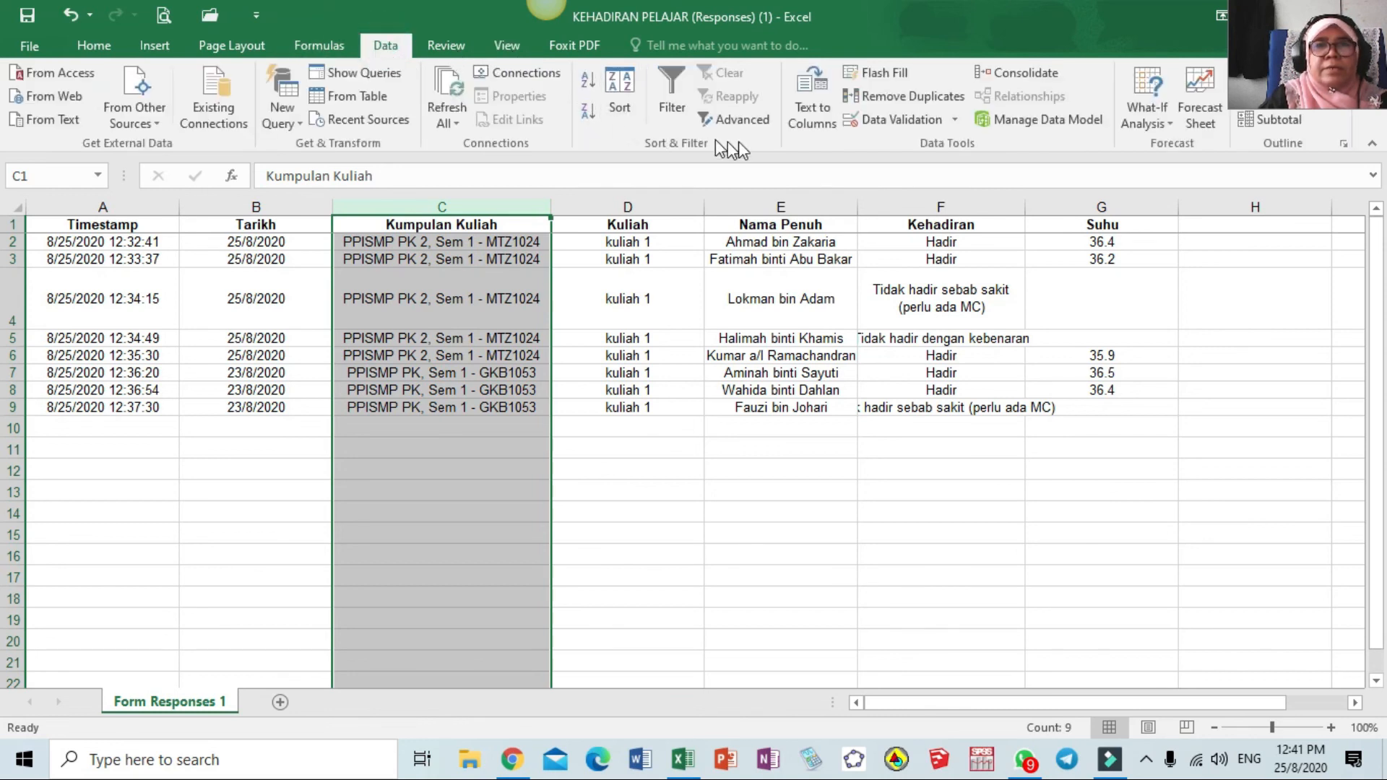
click(675, 75)
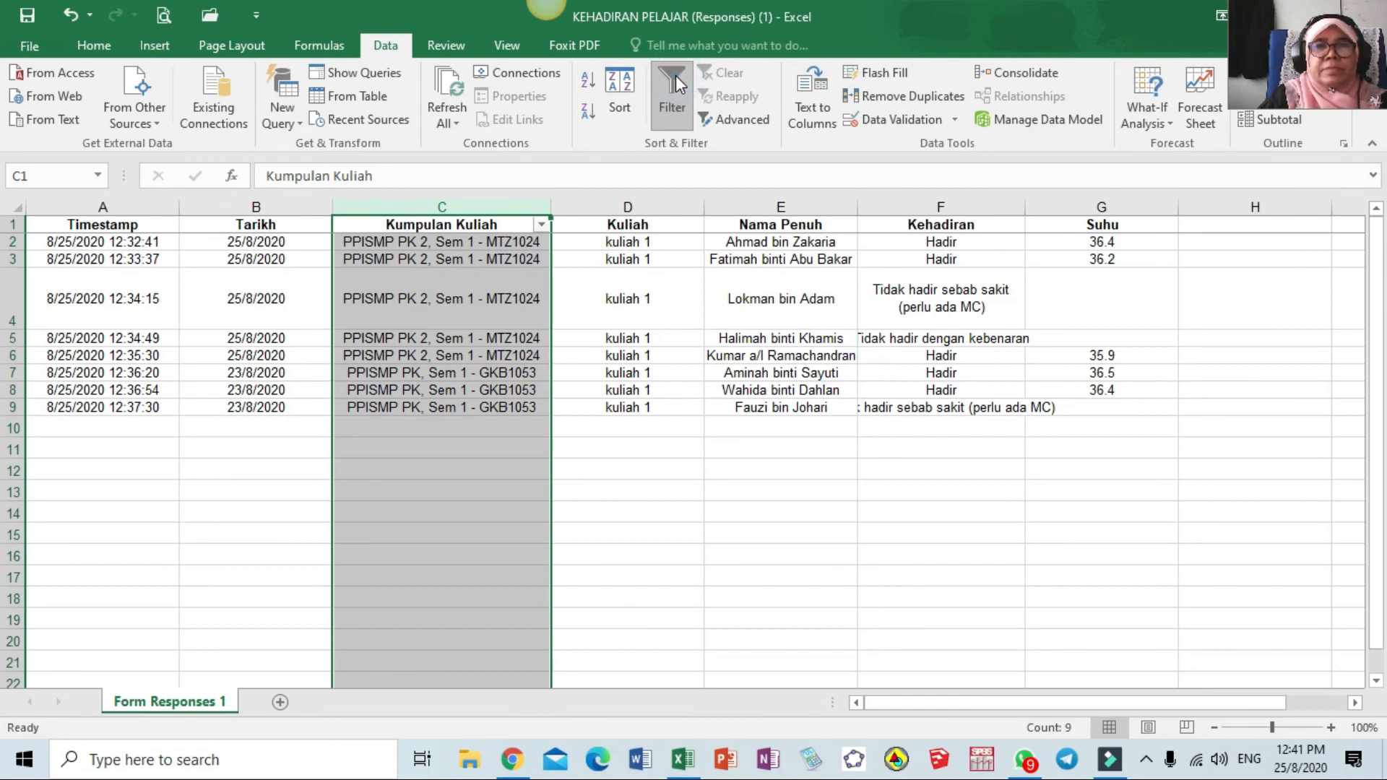
click(542, 225)
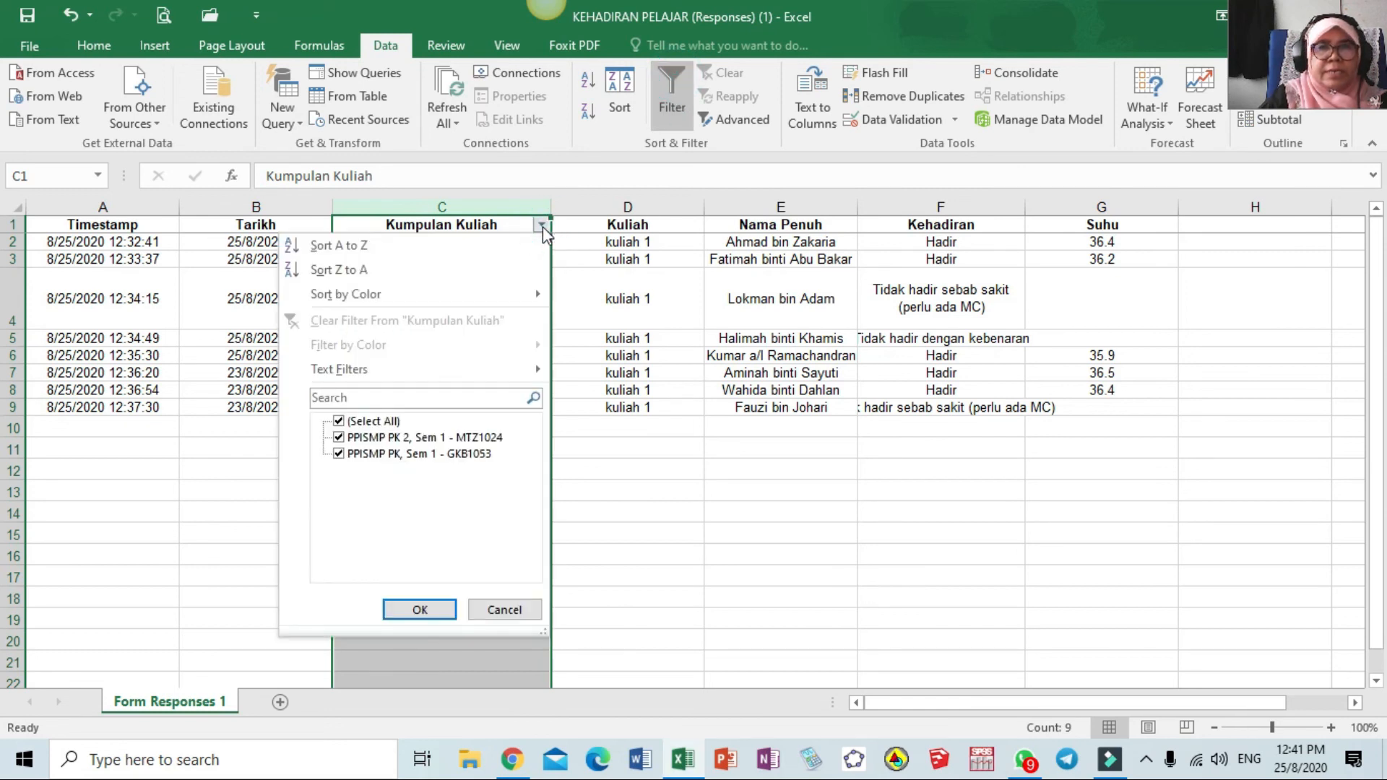
click(340, 454)
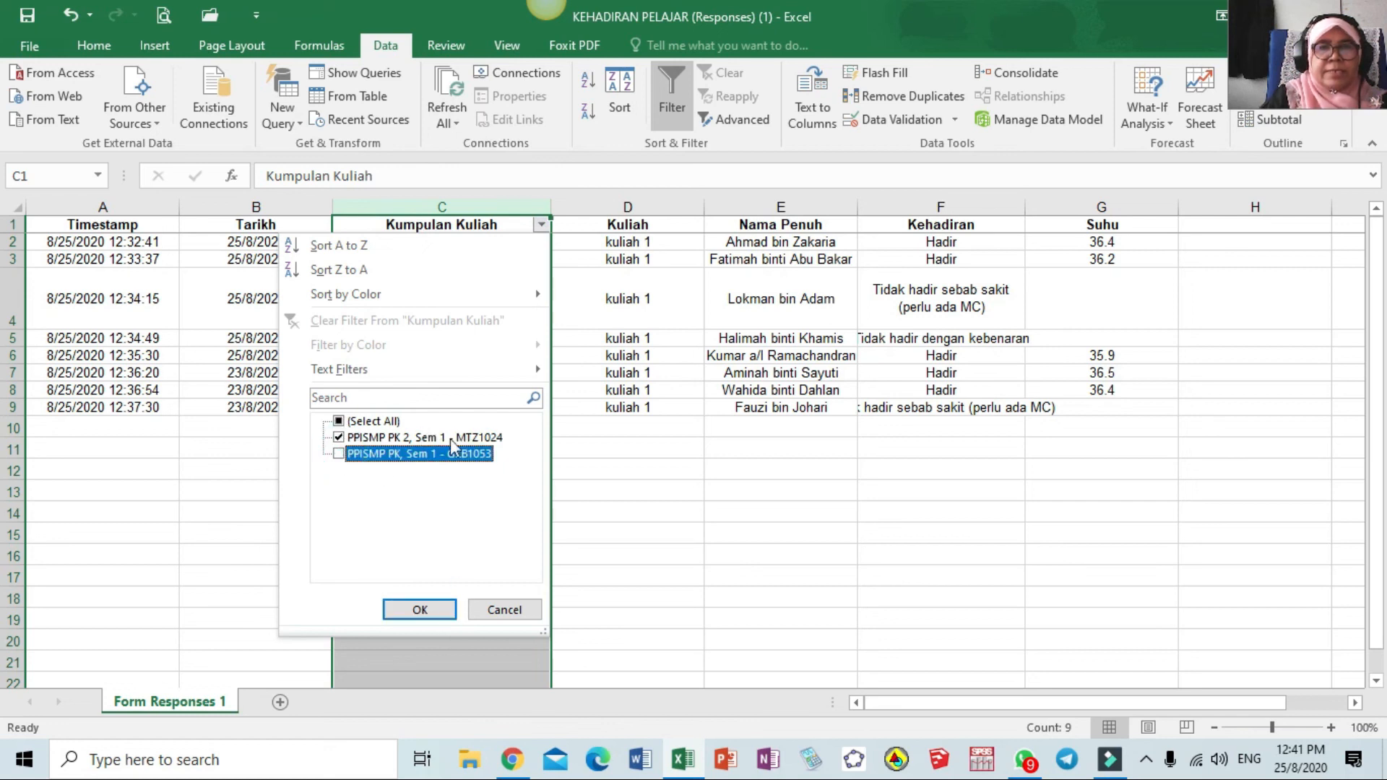
click(421, 610)
click(618, 483)
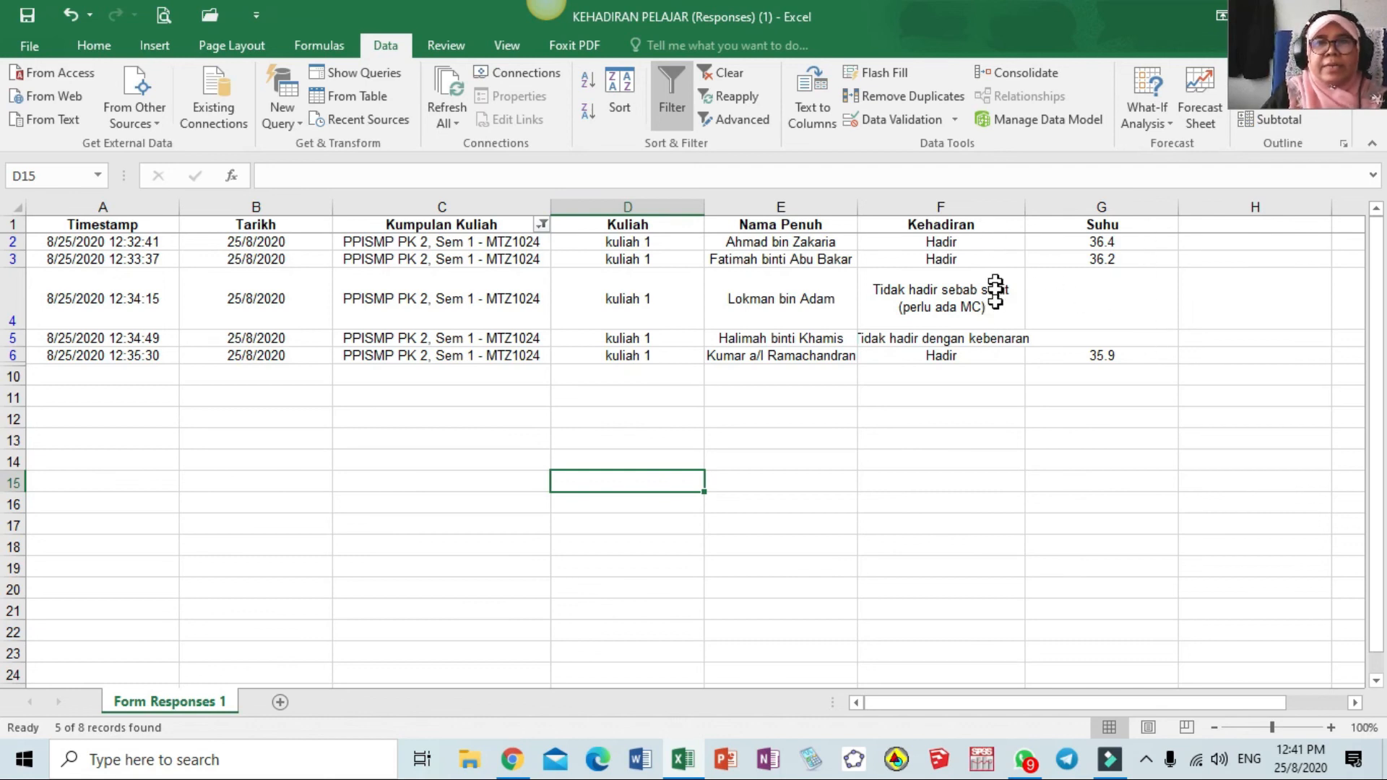
Widen column F (Kehadiran) and turn the course filter off to show all 8 responses
drag(1025, 208, 1041, 207)
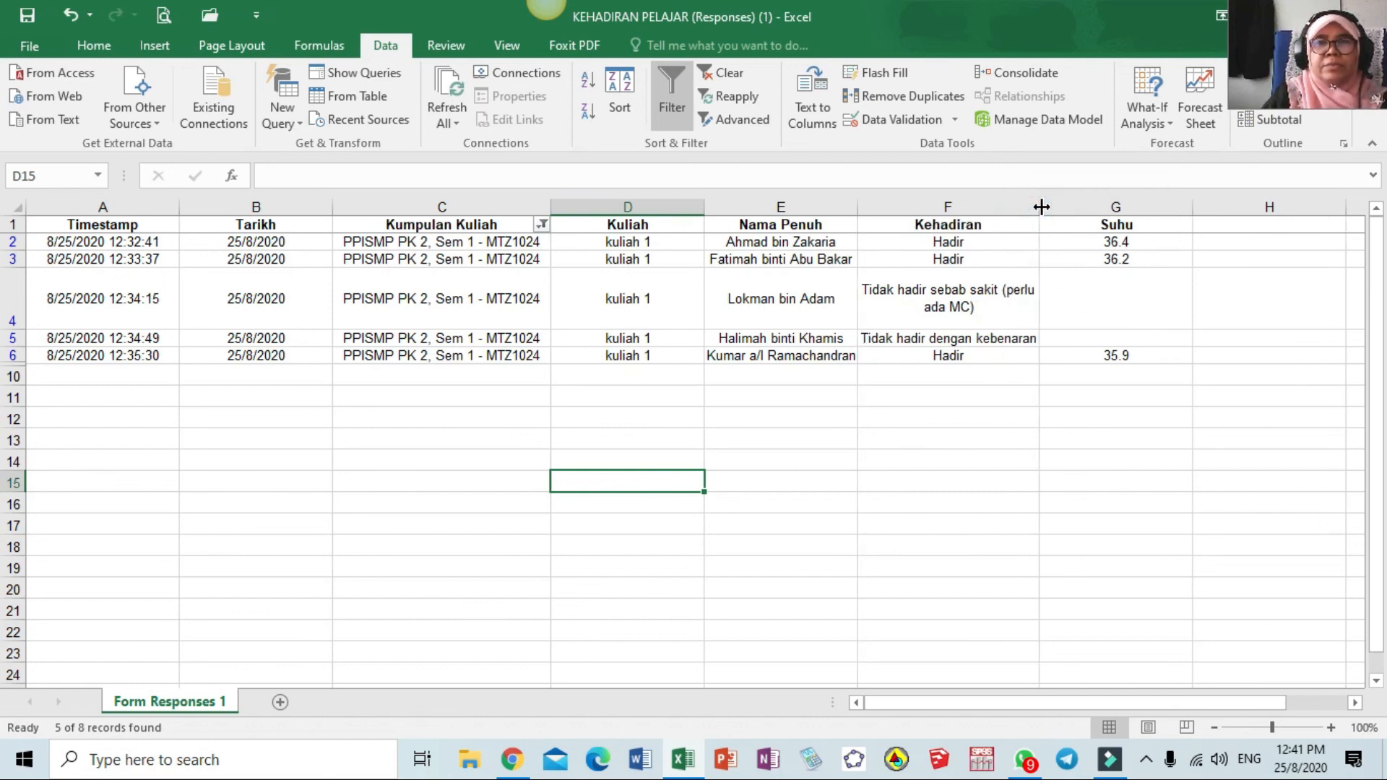
click(835, 224)
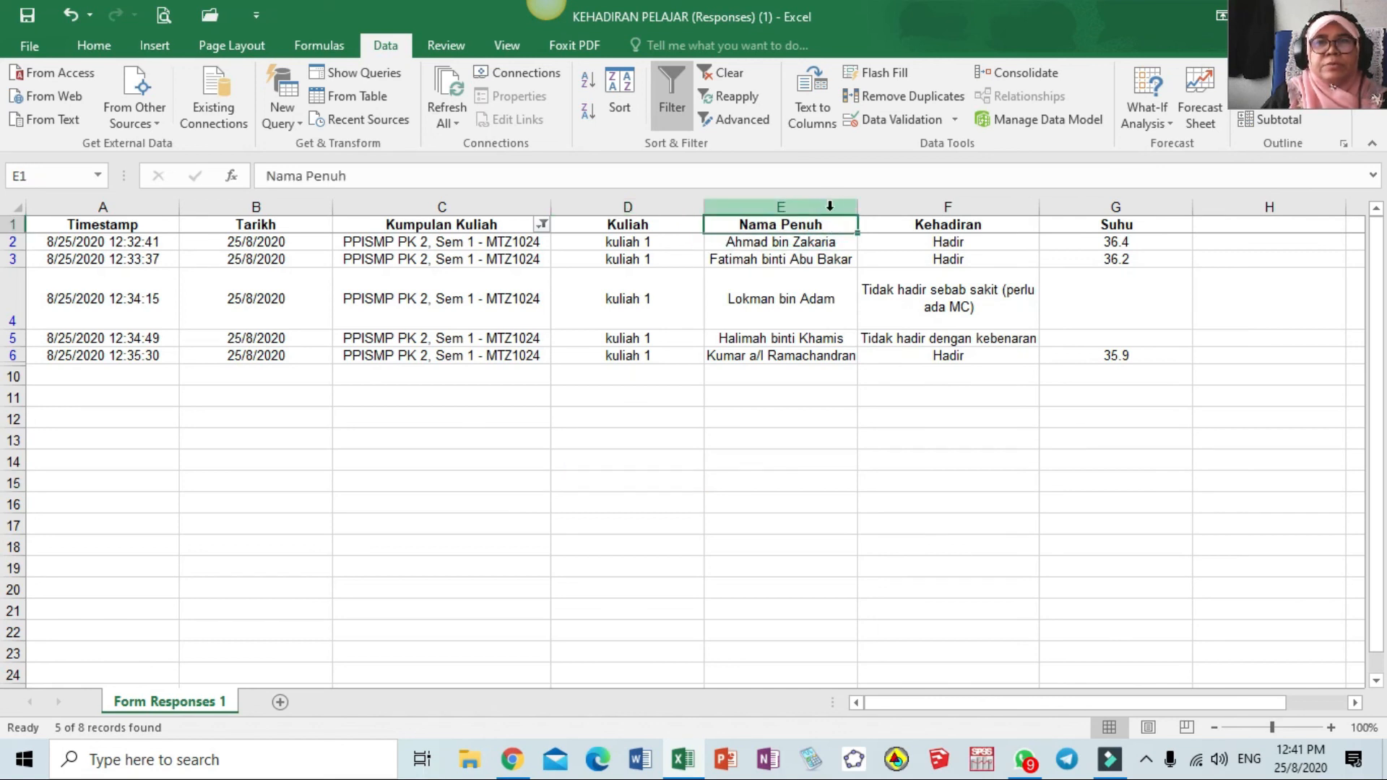
key(ctrl+shift+Down)
click(672, 90)
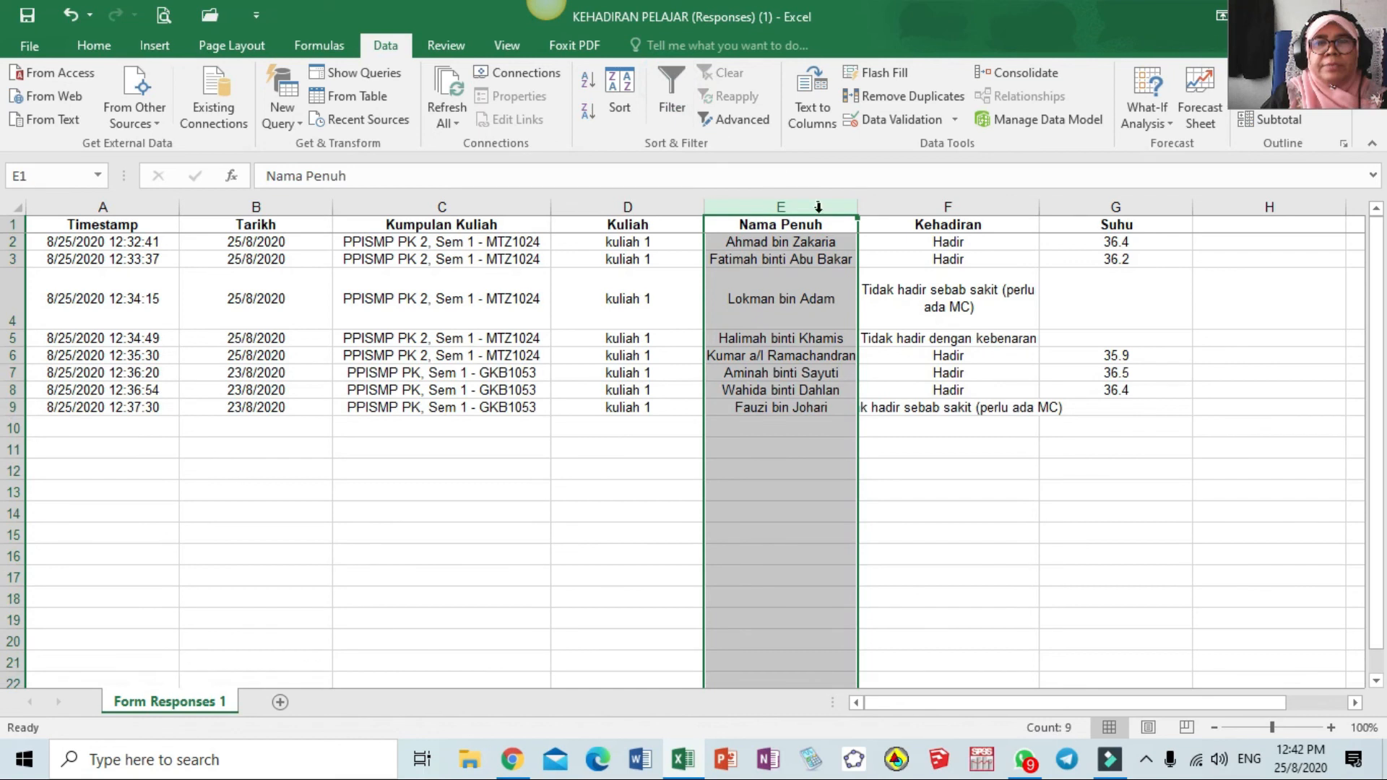
Add header filters and sort the 8 responses A to Z by Nama Penuh
click(841, 228)
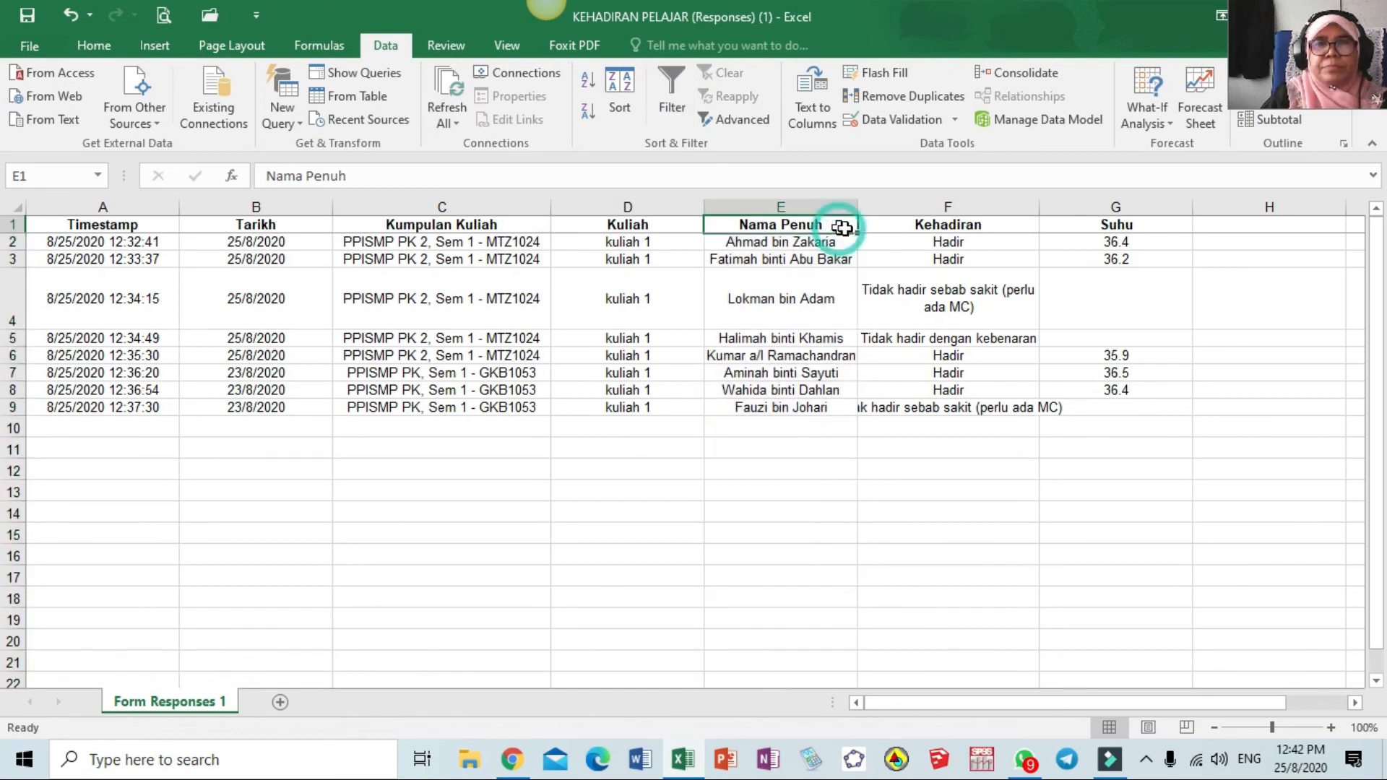
click(671, 90)
click(848, 224)
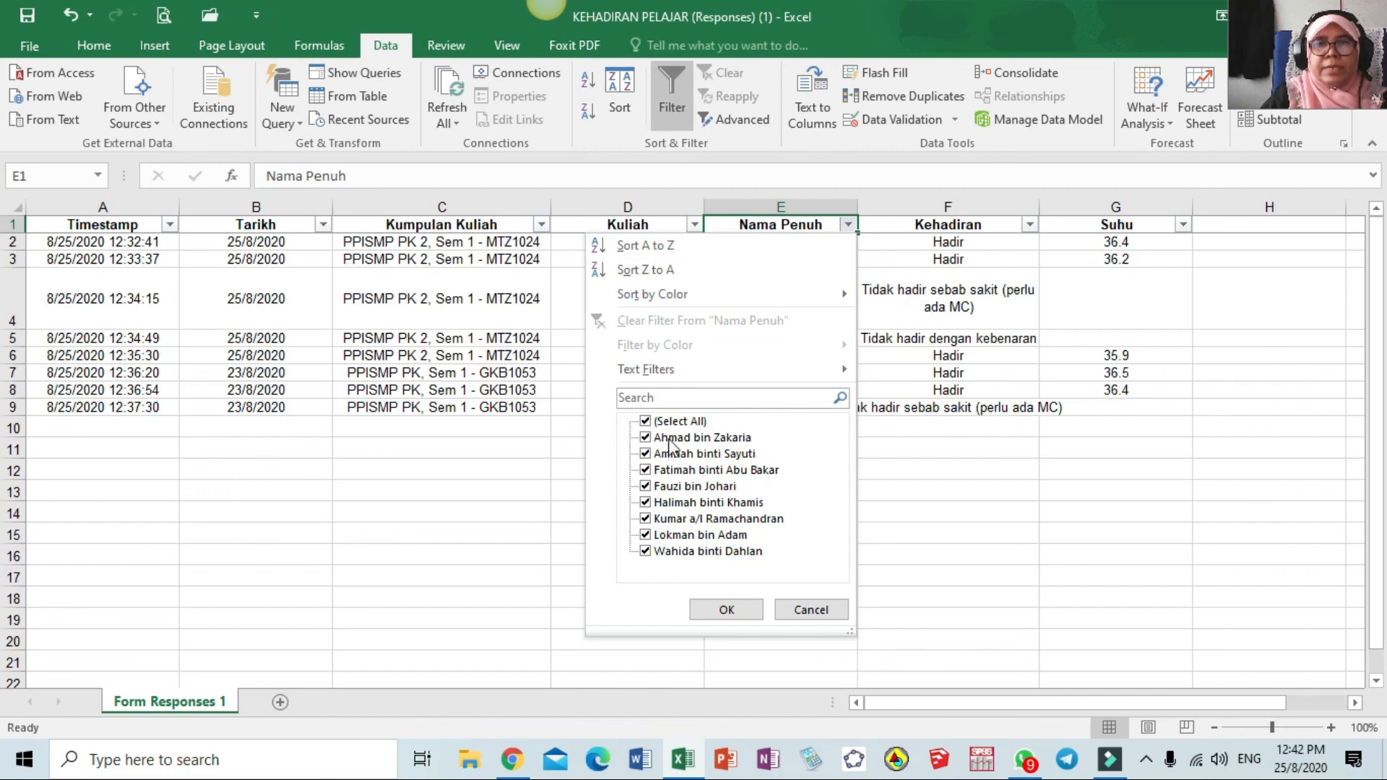
click(648, 247)
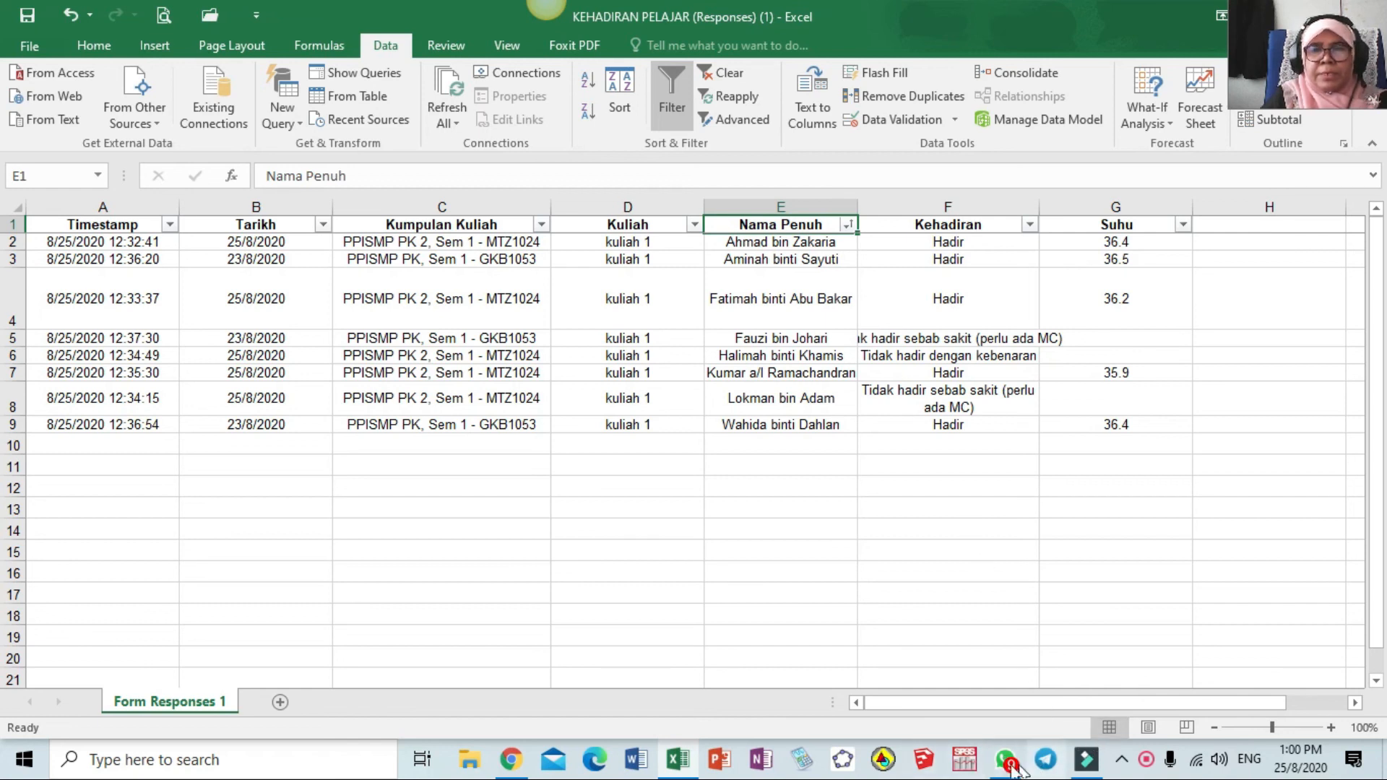
In Chrome, choose Delete all responses for the KEHADIRAN PELAJAR form
click(518, 760)
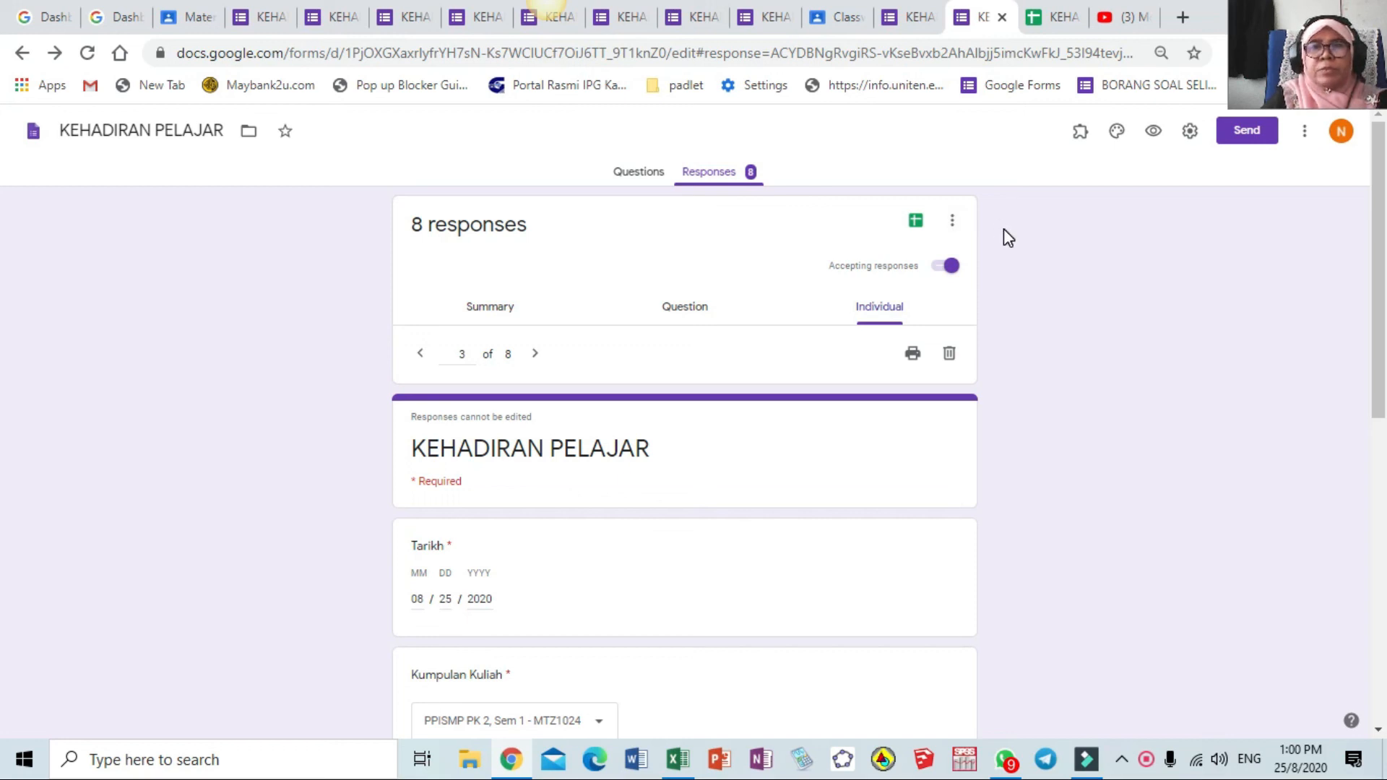
click(955, 223)
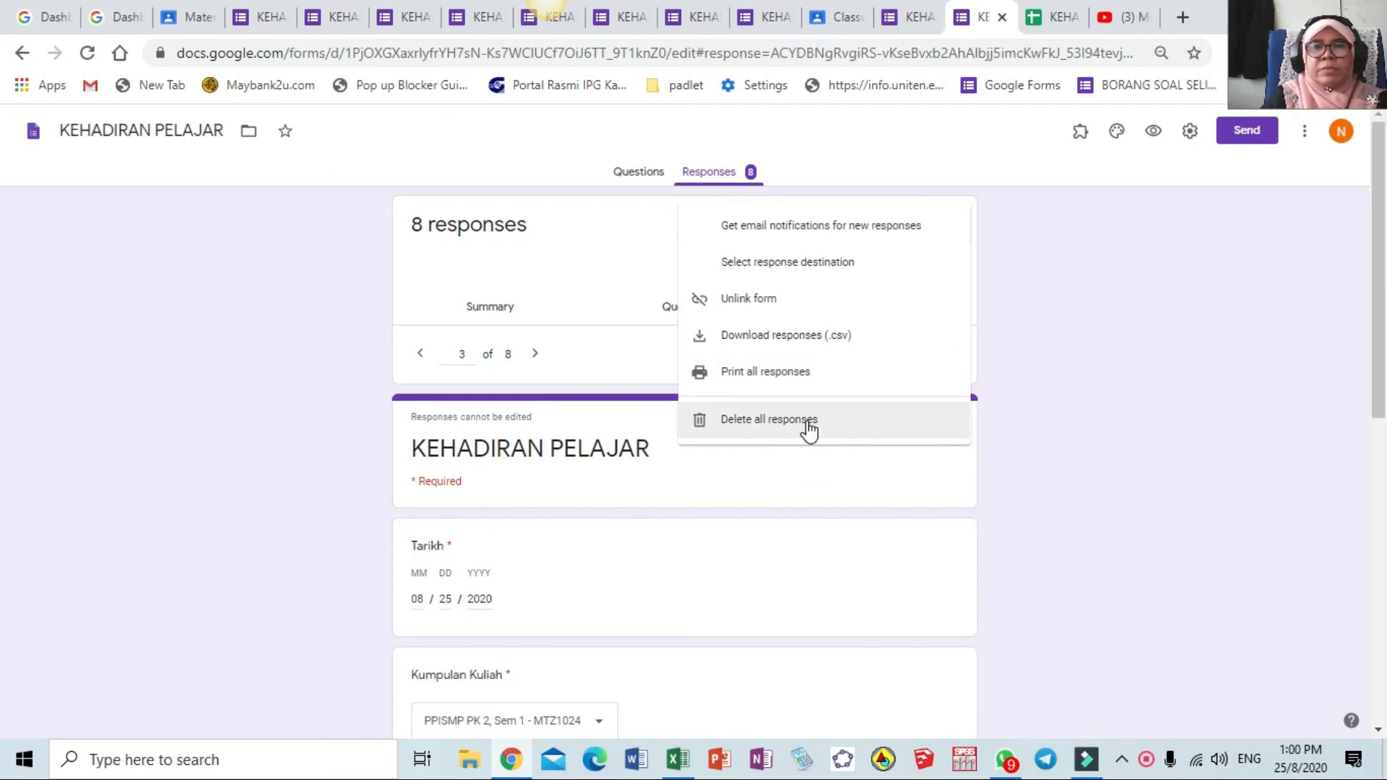
click(808, 430)
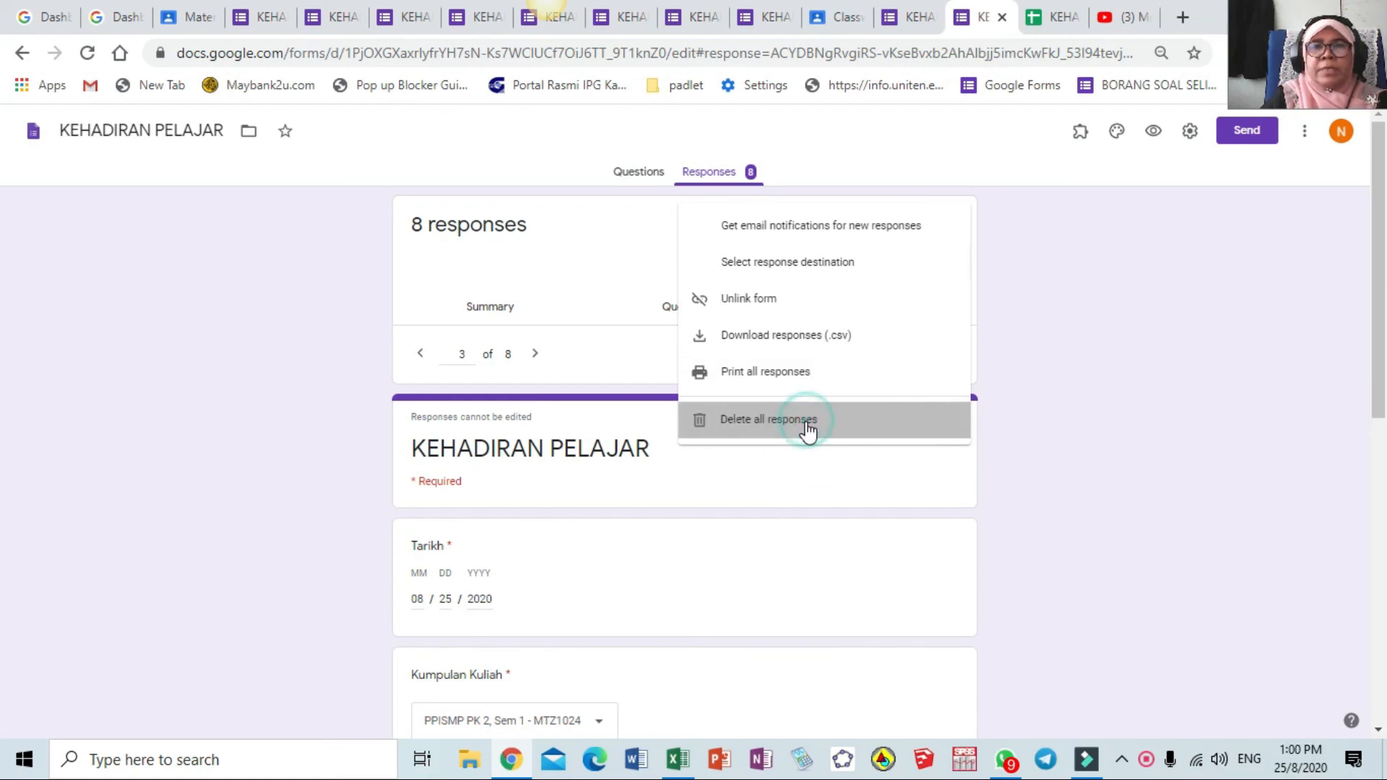
Confirm deletion so KEHADIRAN PELAJAR drops from 8 responses to 0
click(796, 471)
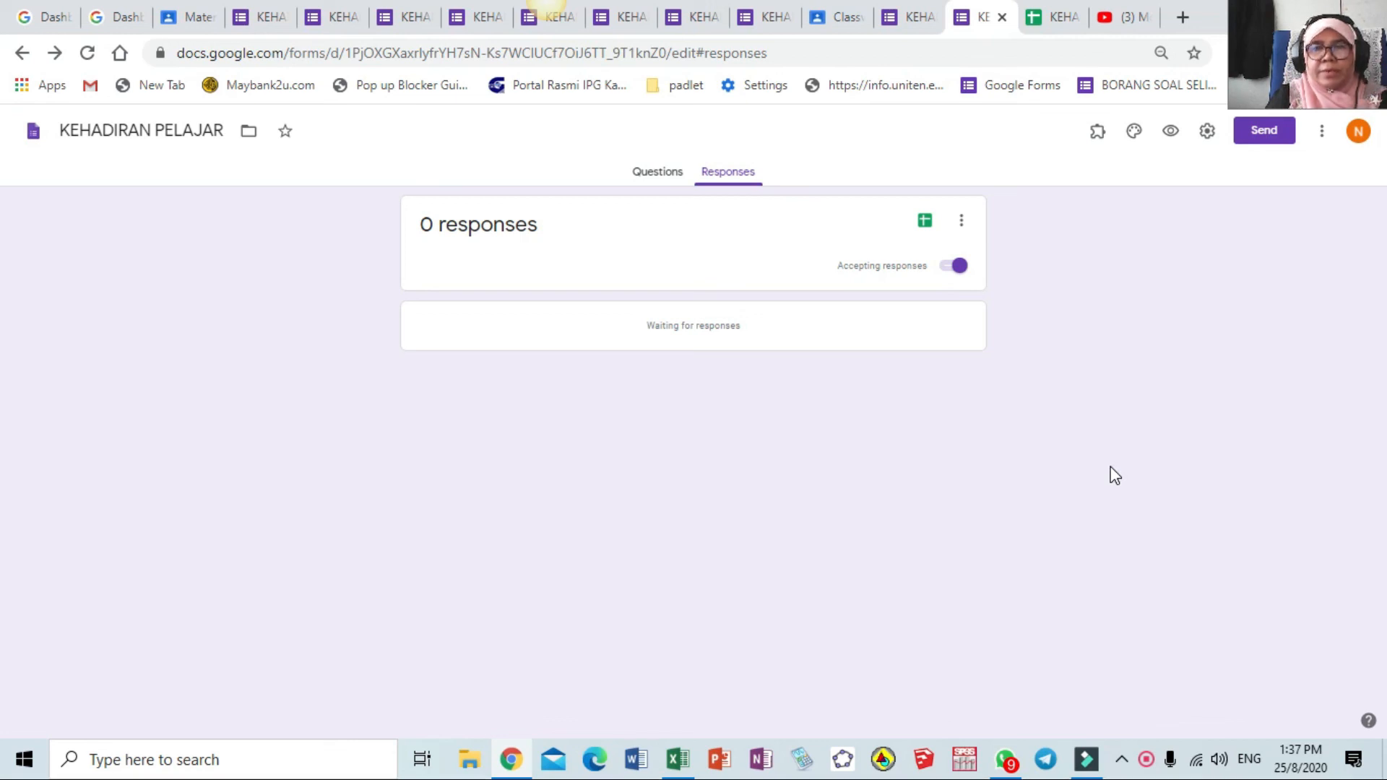
right_click(1146, 759)
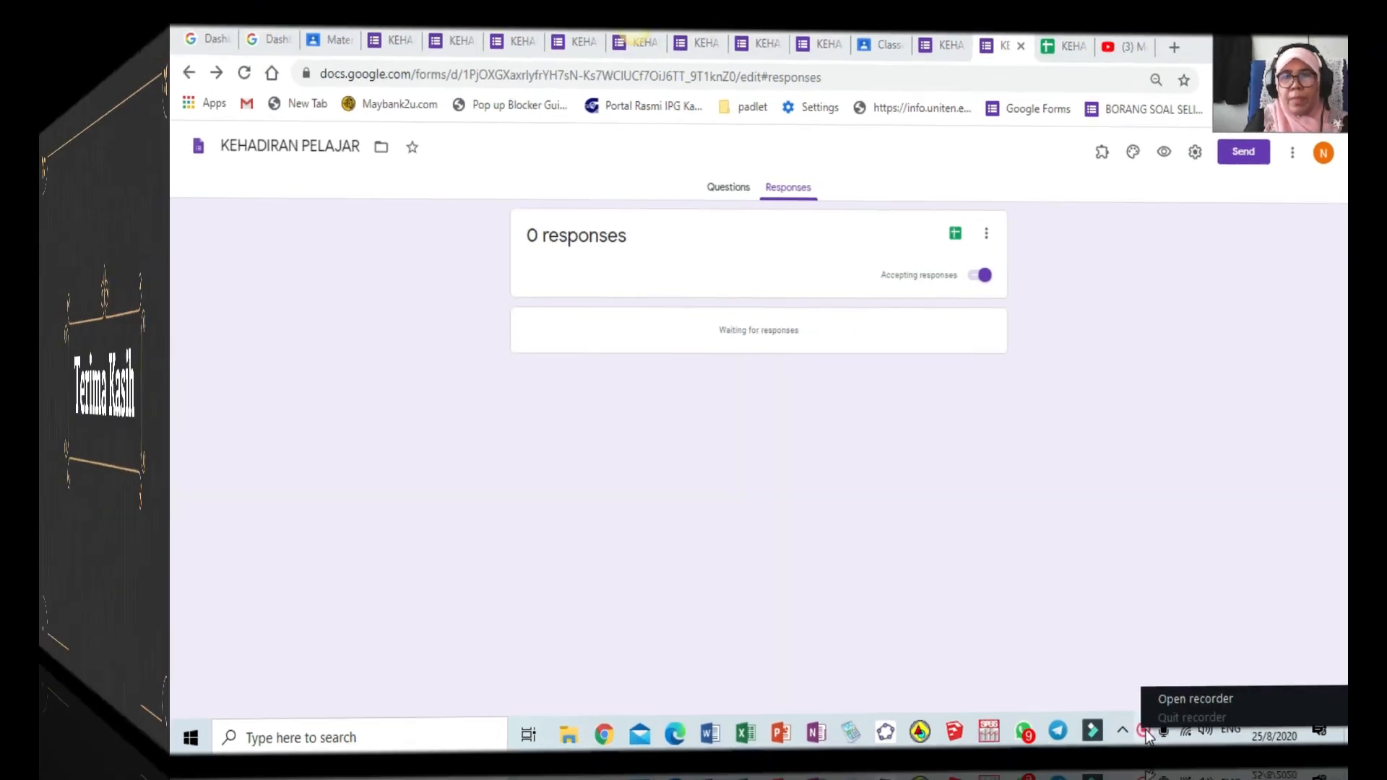